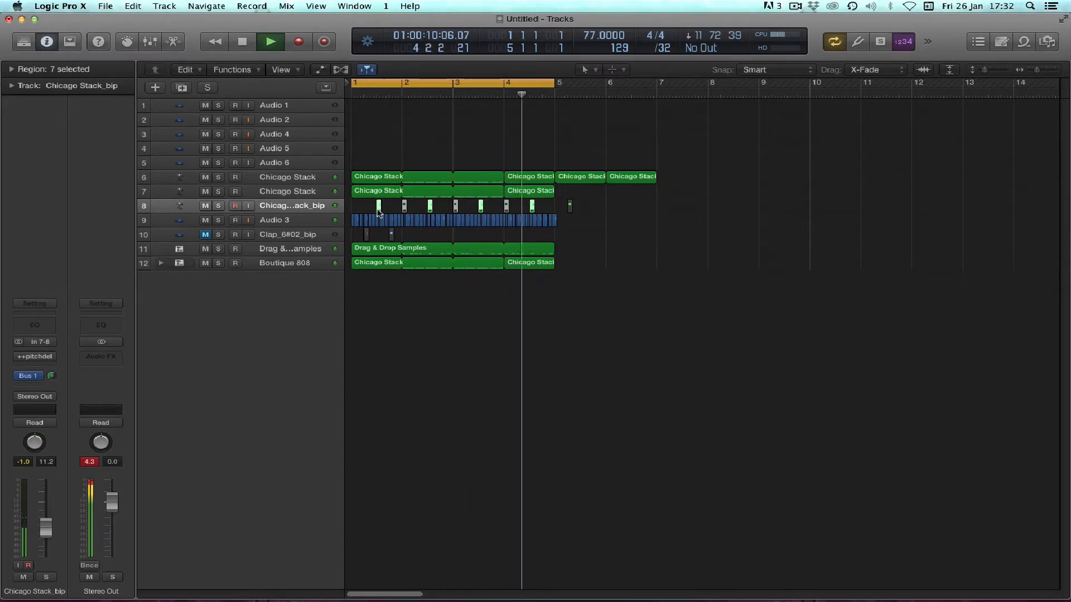
# Try to shift the selected Chicago Stack_bip regions slightly earlier on the timeline.
pyautogui.moveTo(378, 213); pyautogui.dragTo(366, 215)
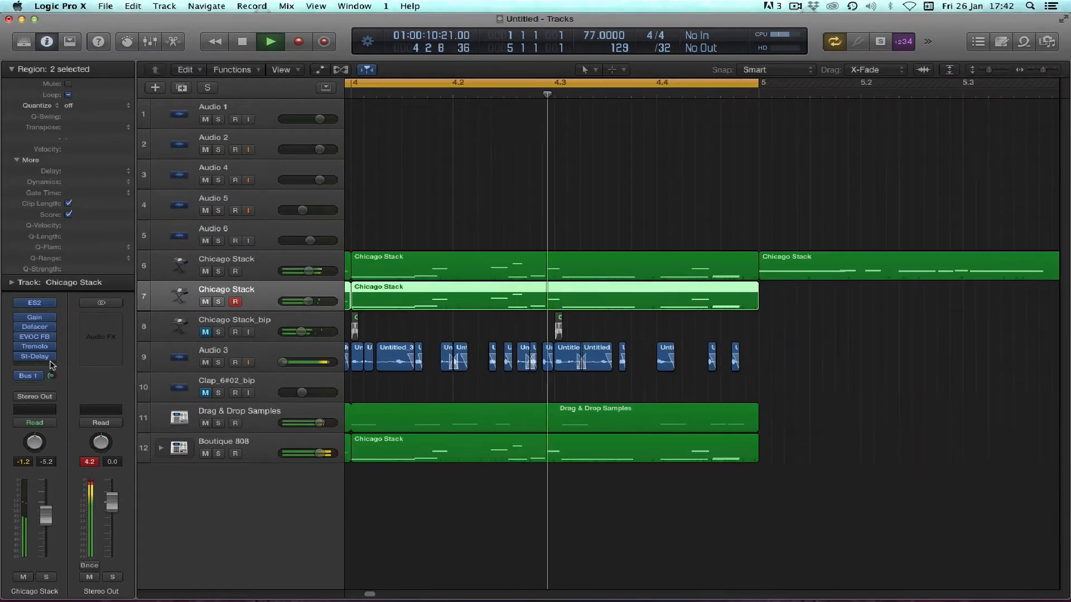
# Add a send to Bus 3 (Small Hall/1.6s Short Vocal Hall) on the track 7 Chicago Stack and adjust its send level.
pyautogui.click(32, 377)
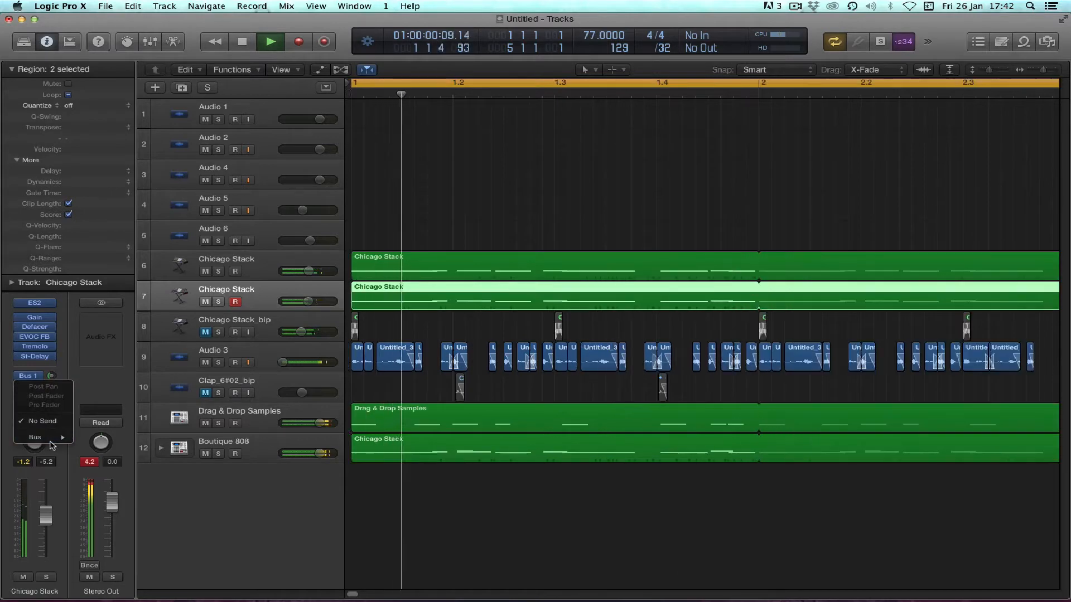
pyautogui.moveTo(50, 437)
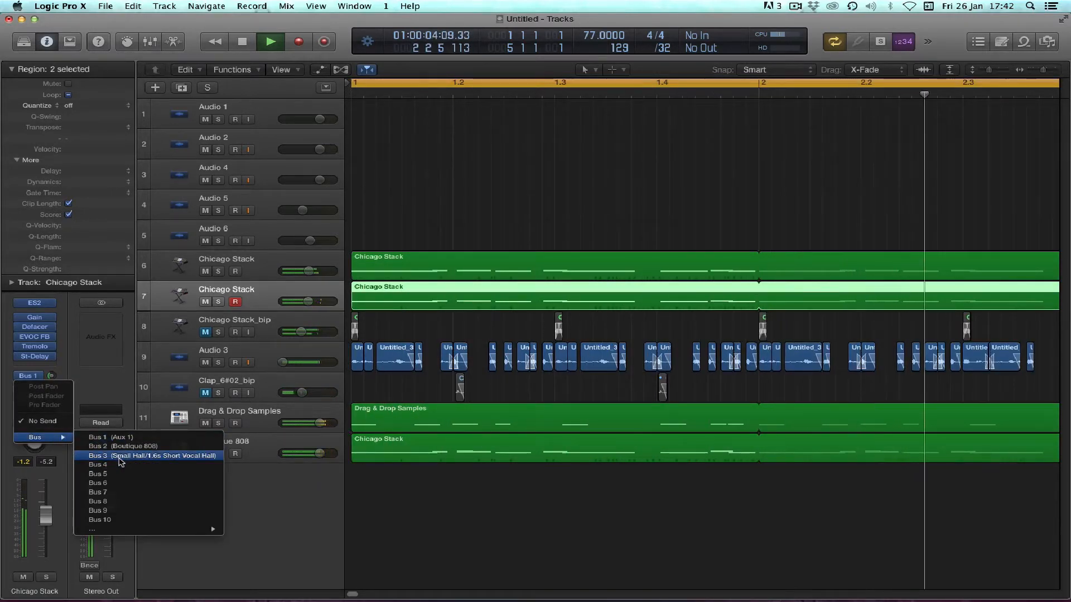
pyautogui.click(119, 456)
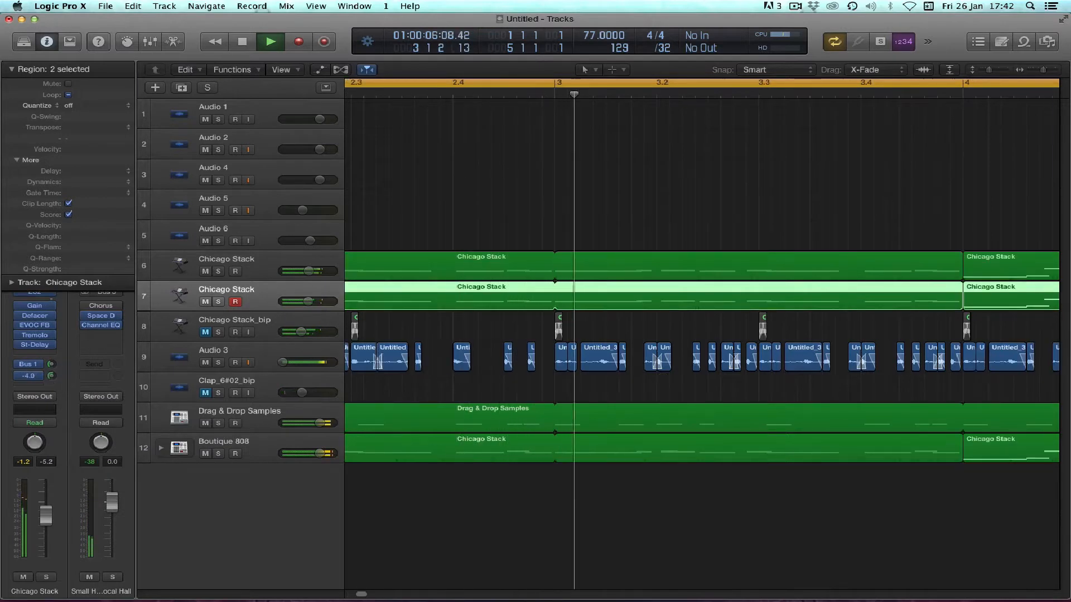
pyautogui.moveTo(51, 376); pyautogui.dragTo(51, 372)
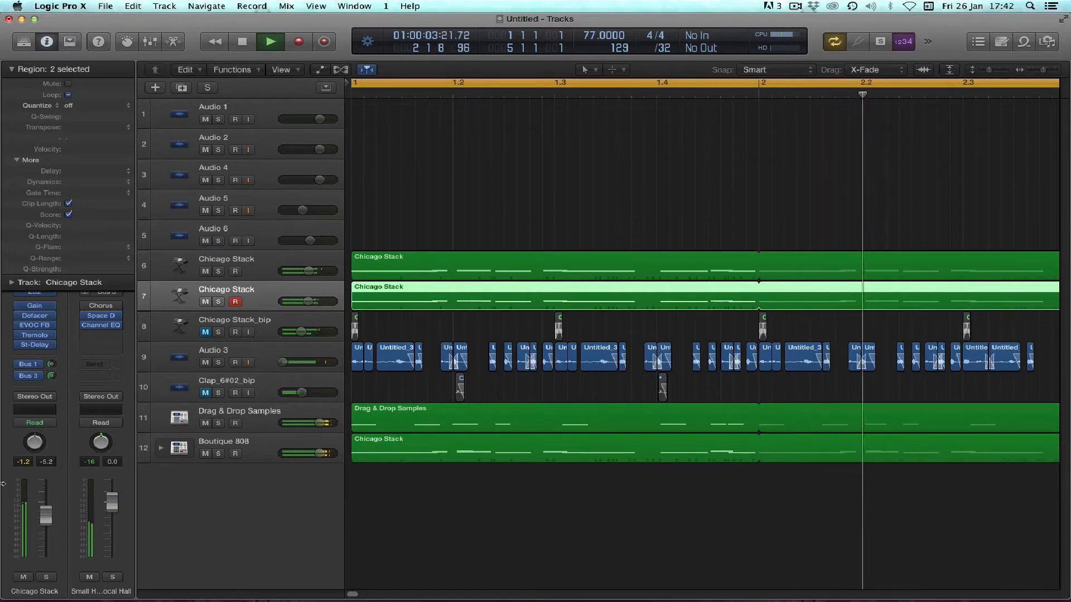
# Solo the Small Hall/1.6s Short Vocal Hall aux and insert a stereo Modulation Delay after its Channel EQ.
pyautogui.click(119, 337)
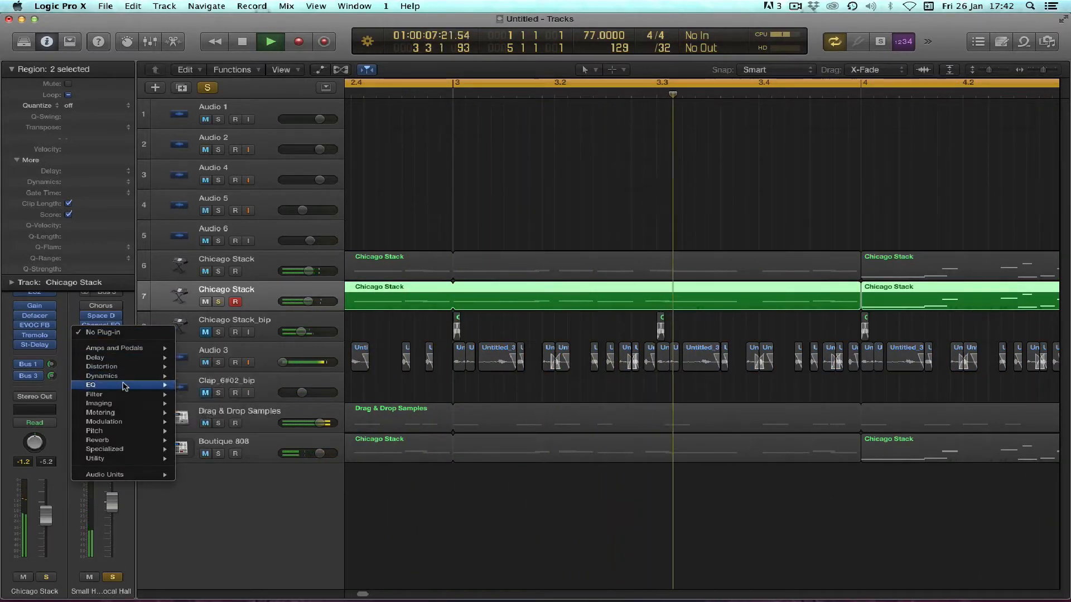
pyautogui.moveTo(127, 423)
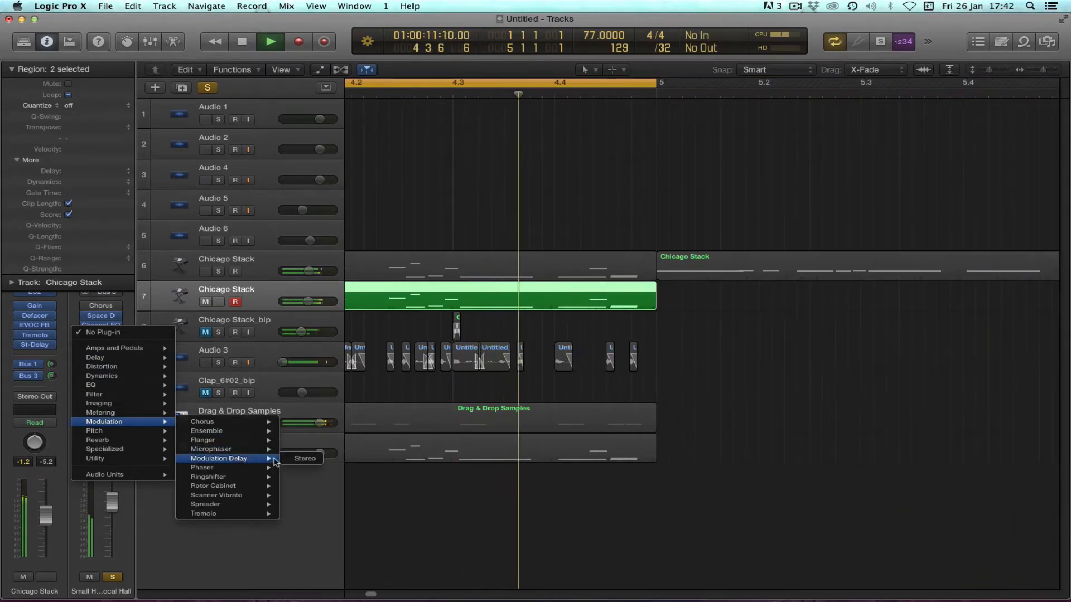
pyautogui.click(305, 458)
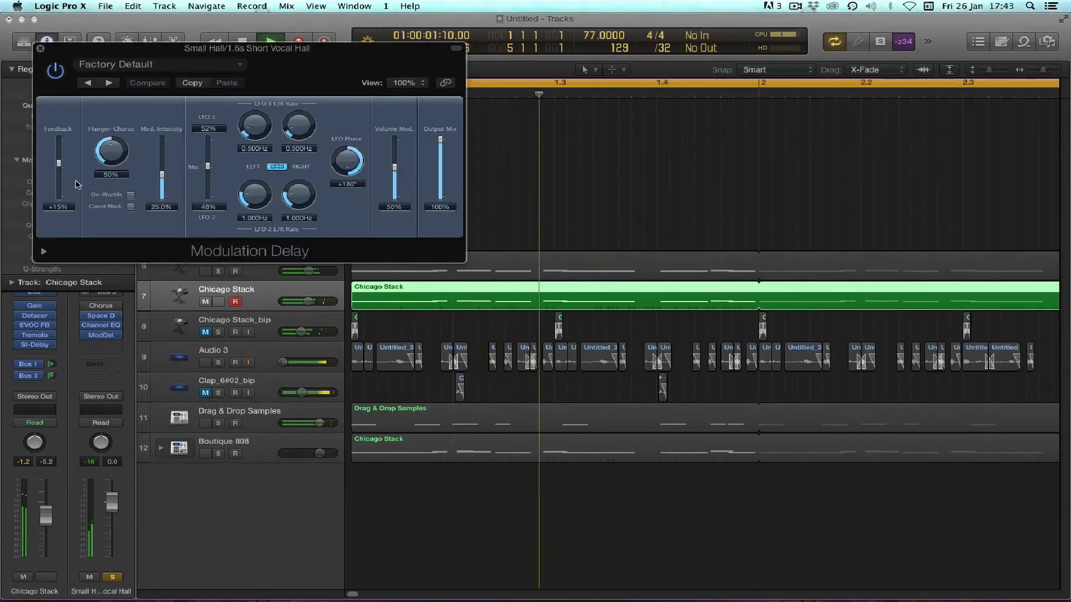
# Set the Modulation Delay's feedback to +67%, flanger-chorus to 16% and modulation intensity to 6.5%, with De-Warble enabled.
pyautogui.moveTo(59, 164); pyautogui.dragTo(111, 149)
pyautogui.moveTo(163, 175); pyautogui.dragTo(162, 190)
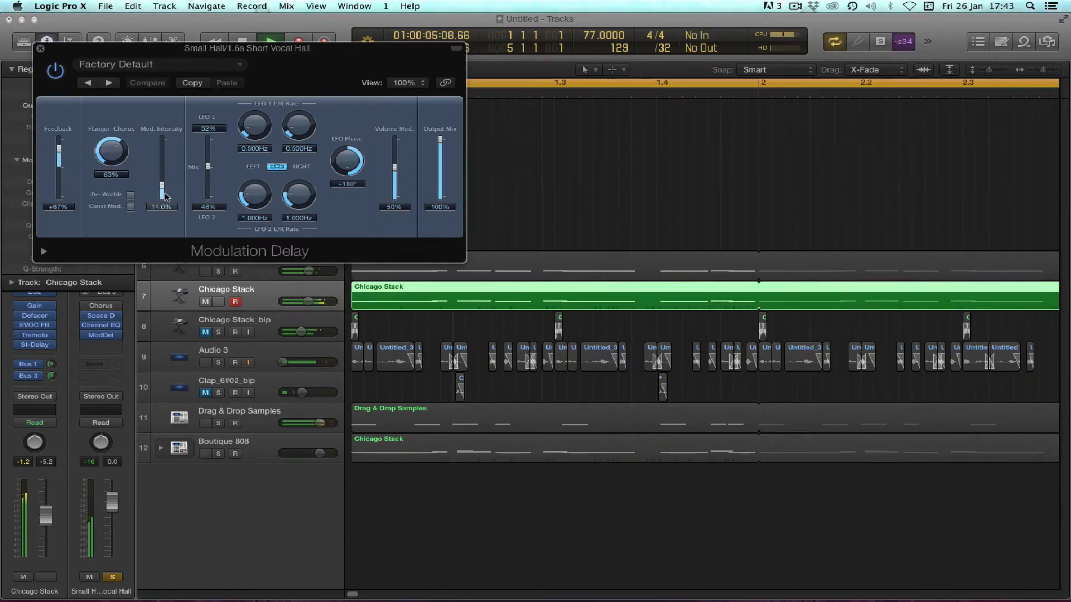
pyautogui.click(131, 196)
pyautogui.moveTo(109, 165); pyautogui.dragTo(116, 199)
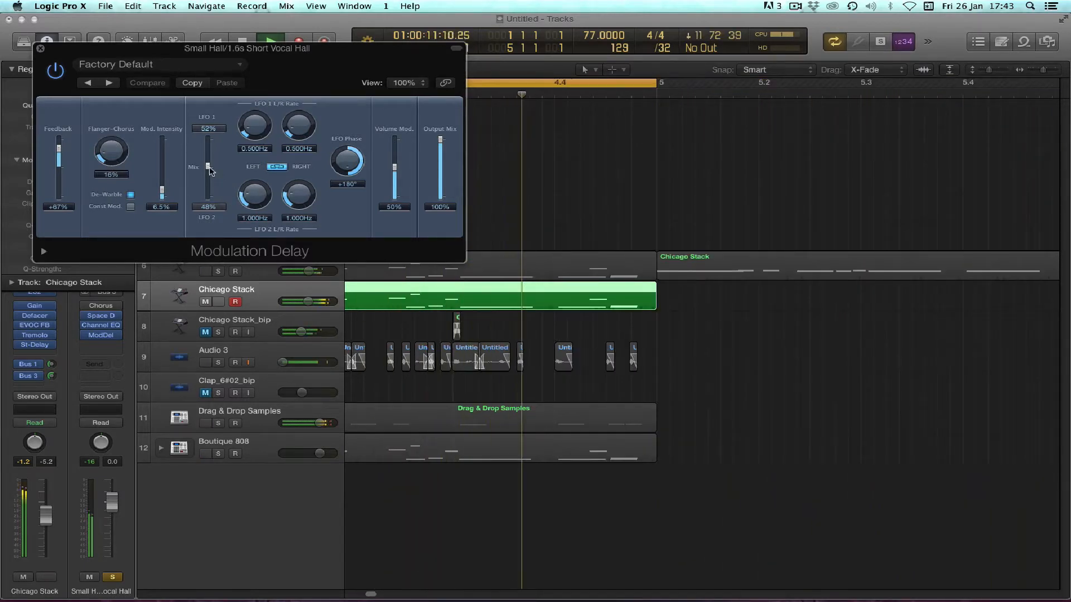
pyautogui.click(40, 49)
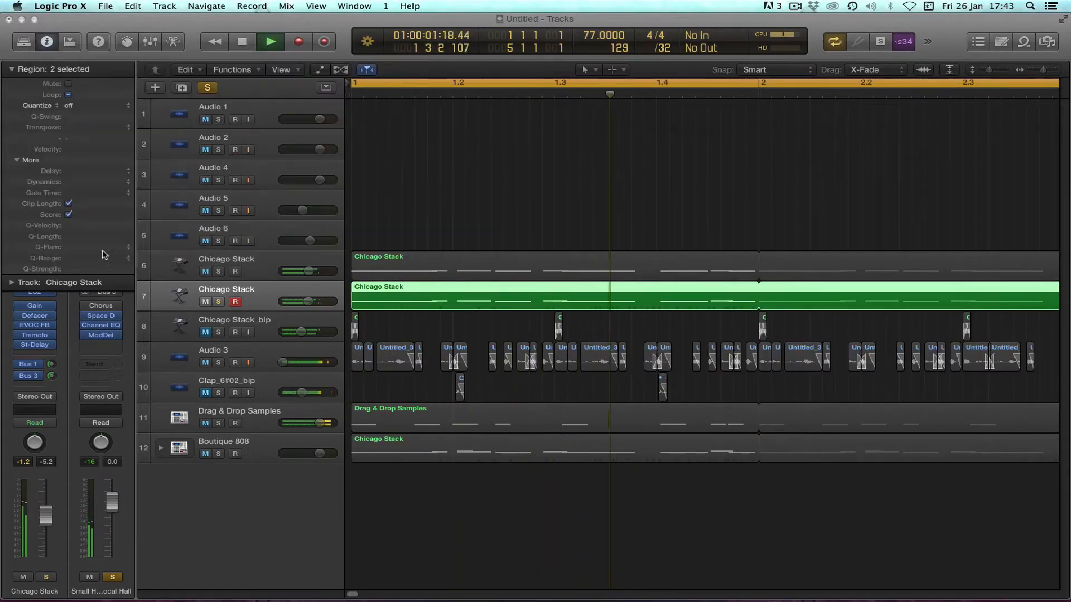
# Unsolo the Small Hall/1.6s Short Vocal Hall aux and collapse the region settings above the channel strips.
pyautogui.click(113, 579)
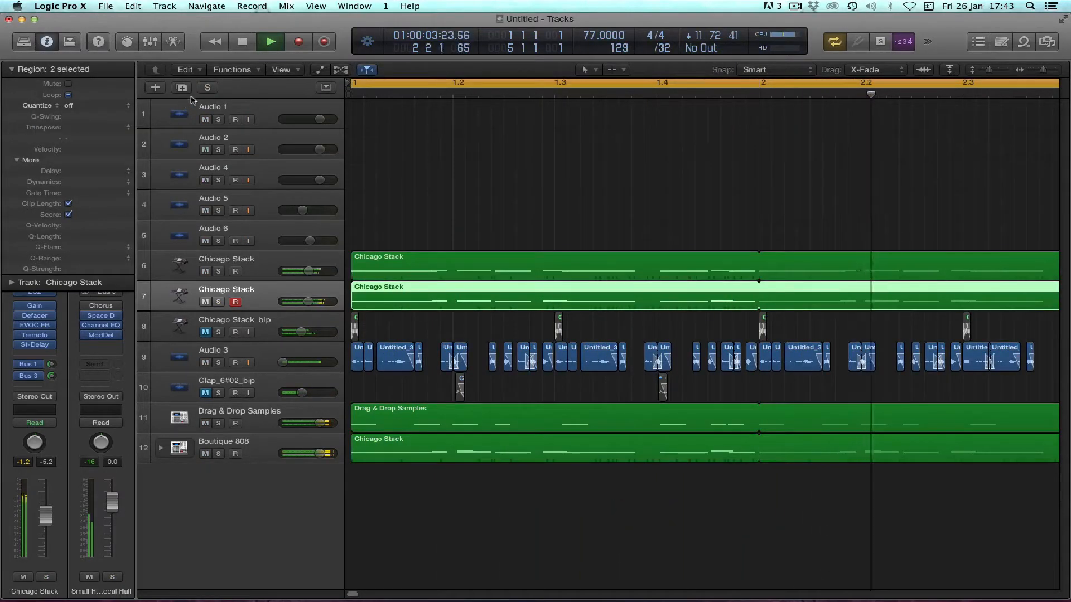
pyautogui.click(10, 70)
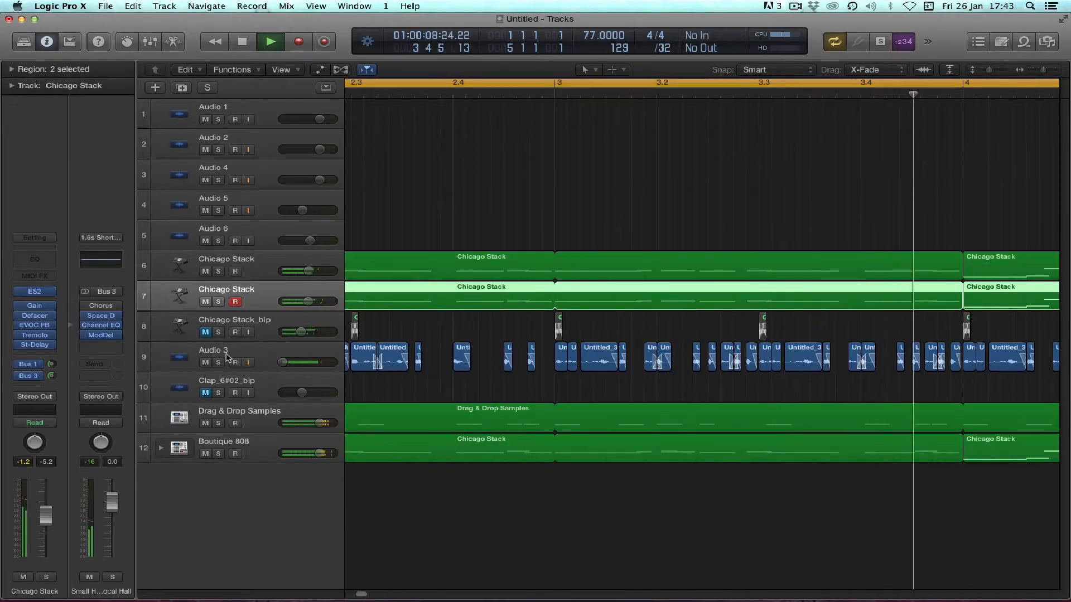
# Solo the Chicago Stack_bip track and try sending it to Bus 2 (Boutique 808) at a raised send level.
pyautogui.click(211, 324)
pyautogui.click(219, 332)
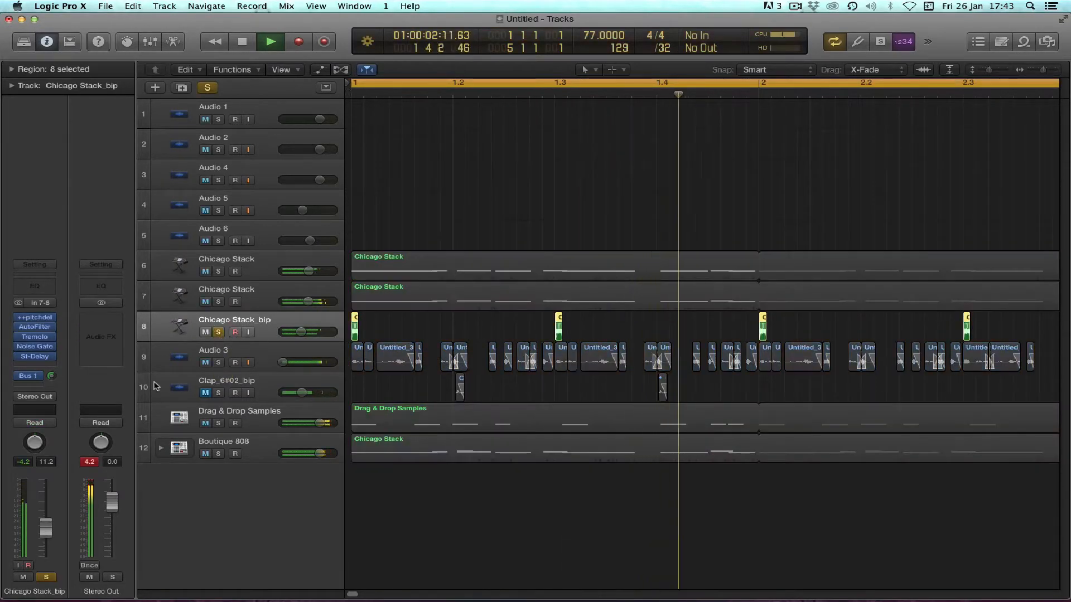
pyautogui.click(41, 416)
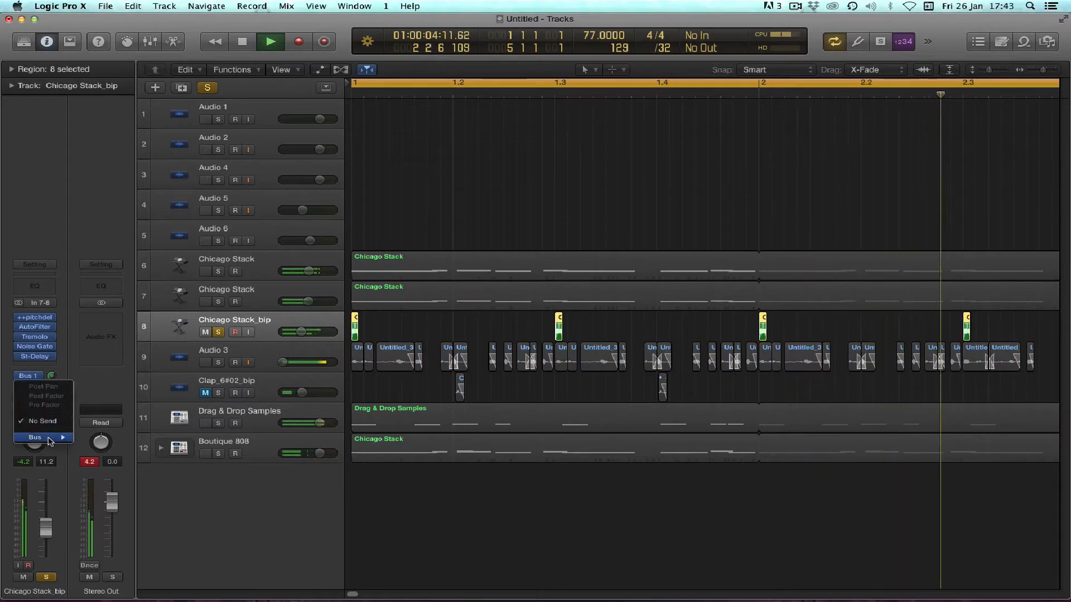
pyautogui.moveTo(50, 438)
pyautogui.click(111, 446)
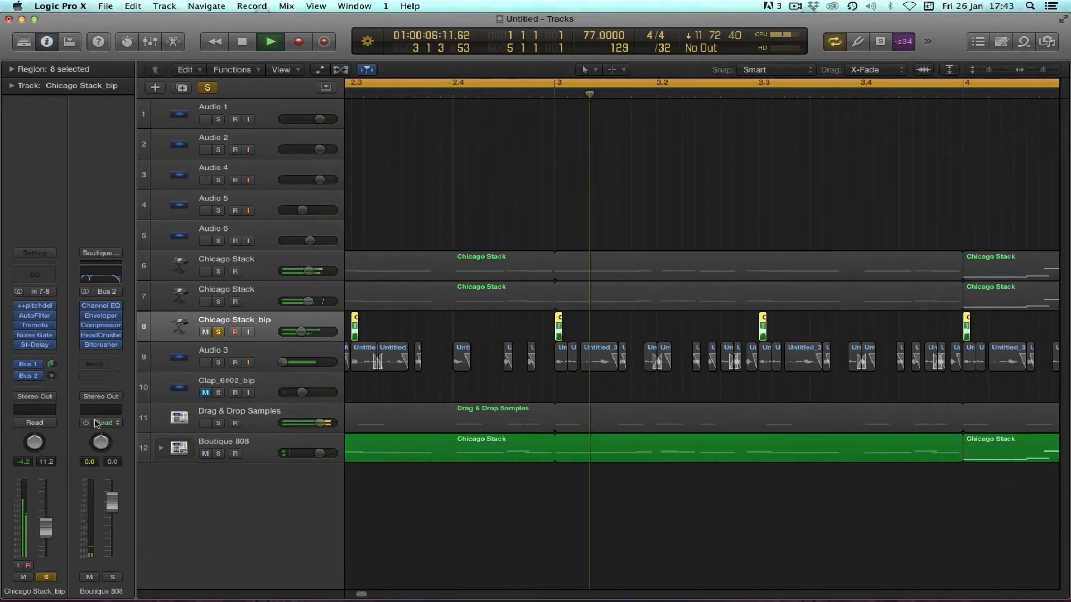
pyautogui.moveTo(52, 376); pyautogui.dragTo(52, 336)
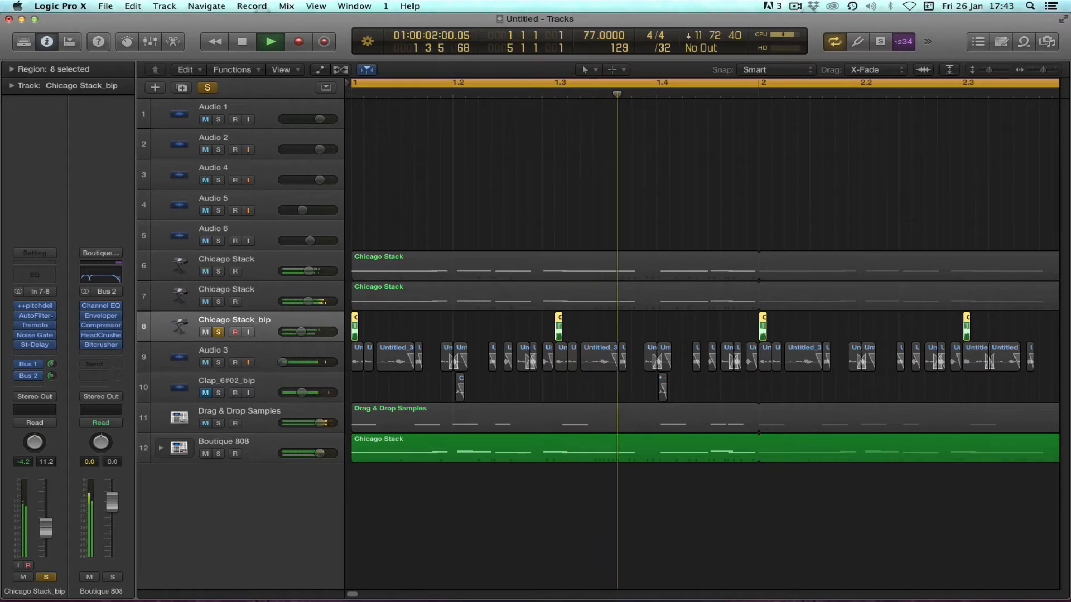
# Audition the Boutique 808 track in solo, and unsolo both it and Chicago Stack_bip.
pyautogui.click(256, 440)
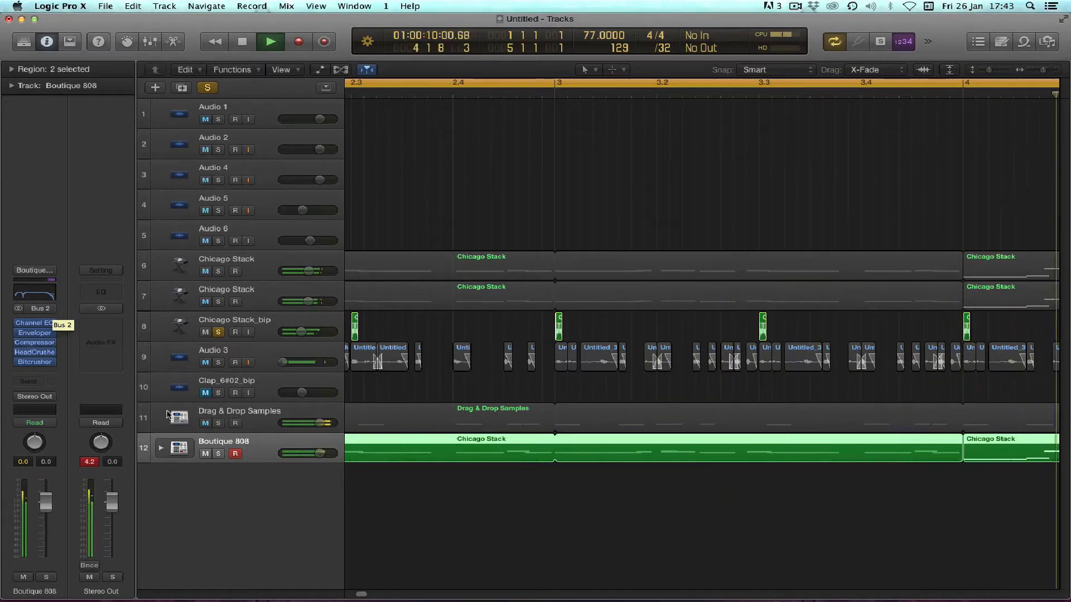
pyautogui.click(218, 454)
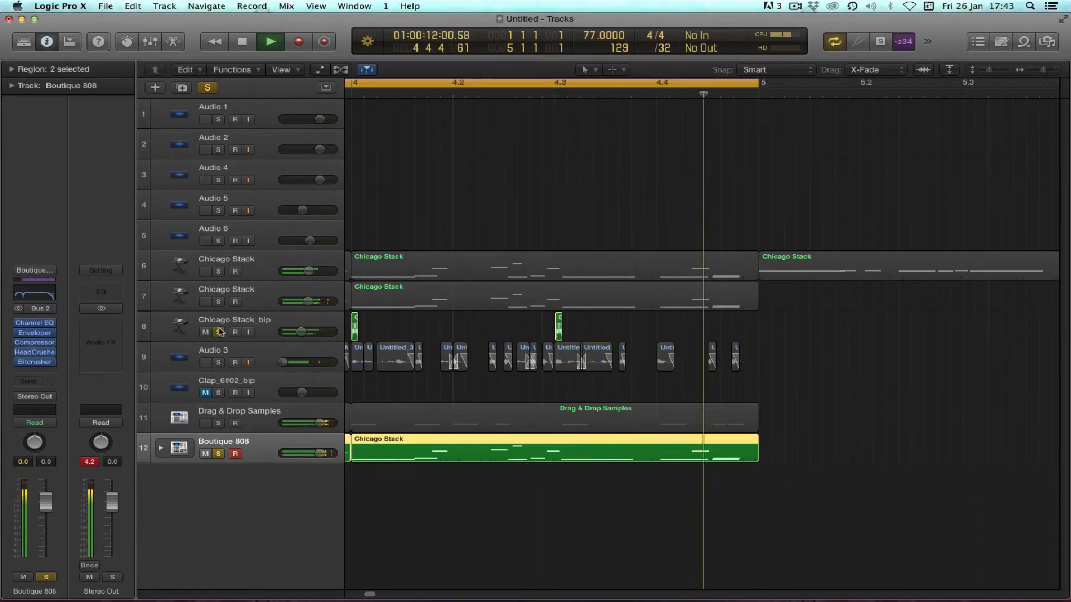
pyautogui.click(218, 453)
pyautogui.click(218, 332)
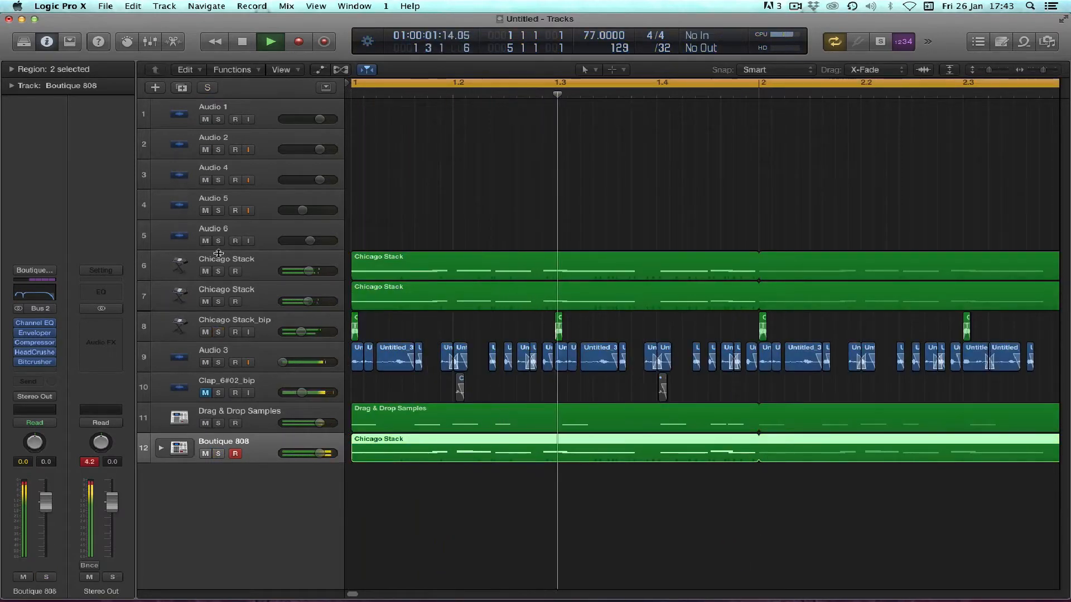
# Remove the Bus 2 (Boutique 808) send from the Chicago Stack_bip track.
pyautogui.click(246, 323)
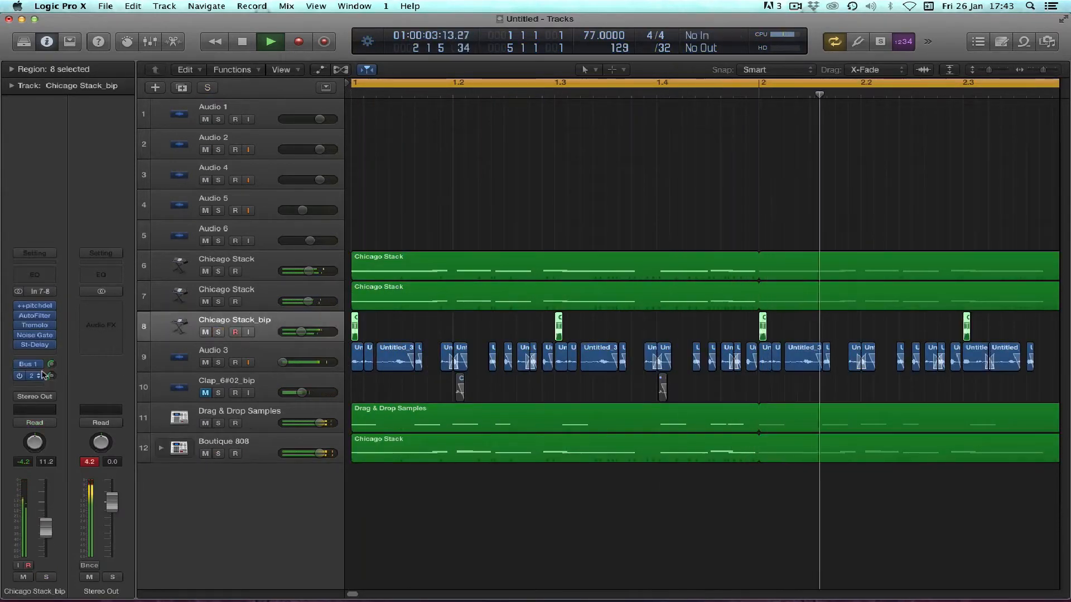
pyautogui.click(28, 364)
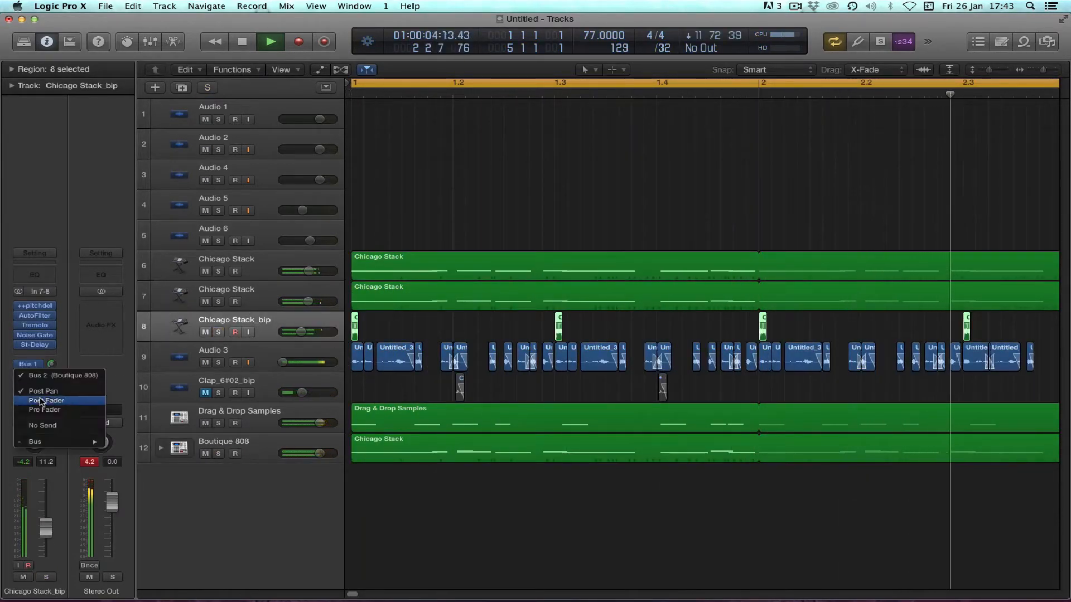
pyautogui.click(43, 426)
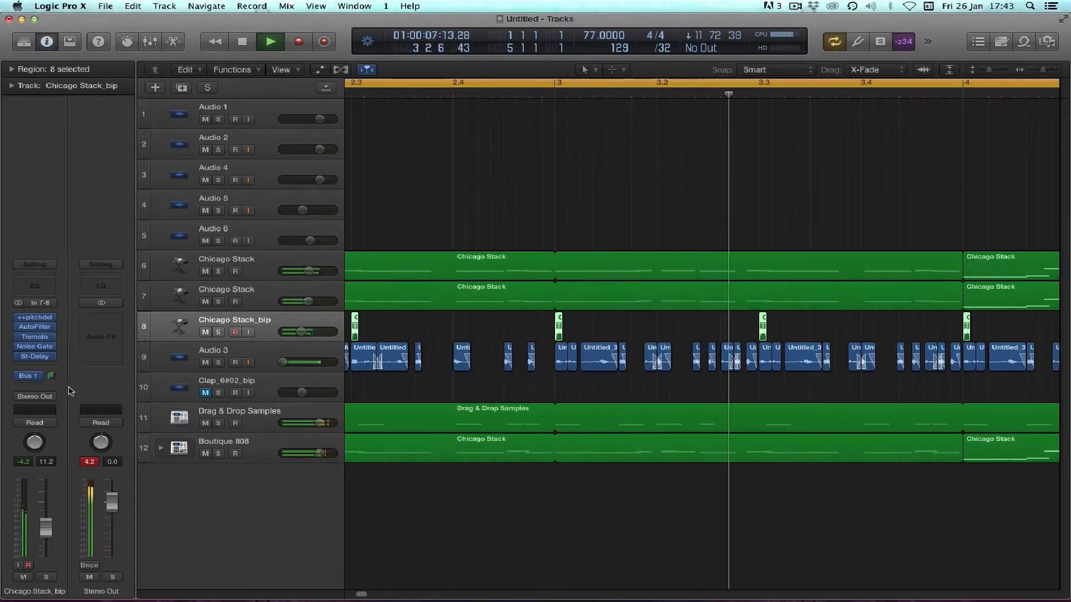
# Show and solo the Aux 1 channel fed by Bus 1, and insert Audio Damage's Rough Rider compressor after its Tape Delay.
pyautogui.click(33, 378)
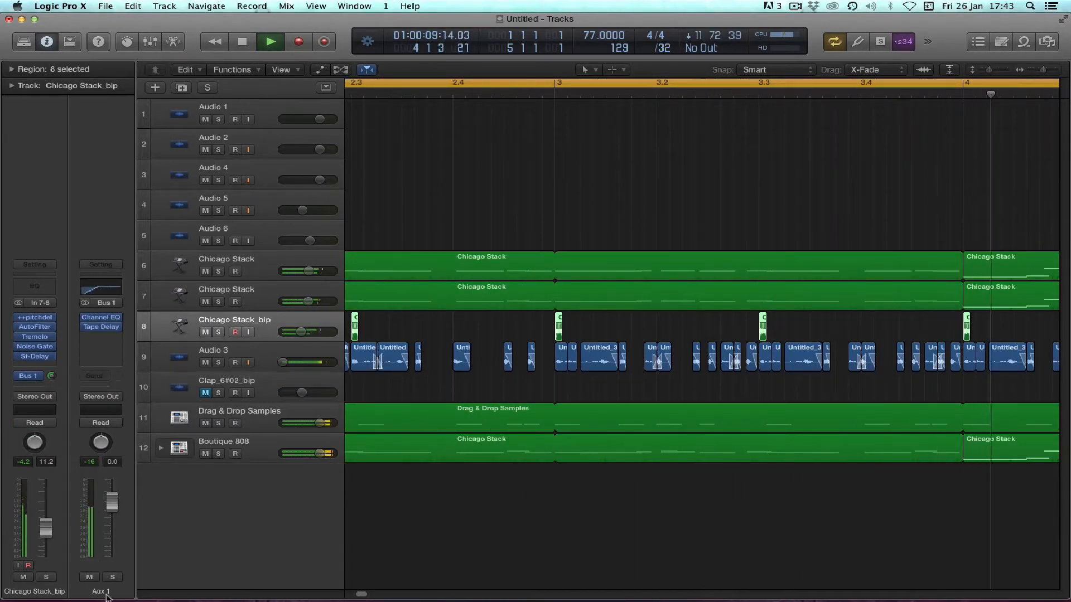
pyautogui.click(112, 577)
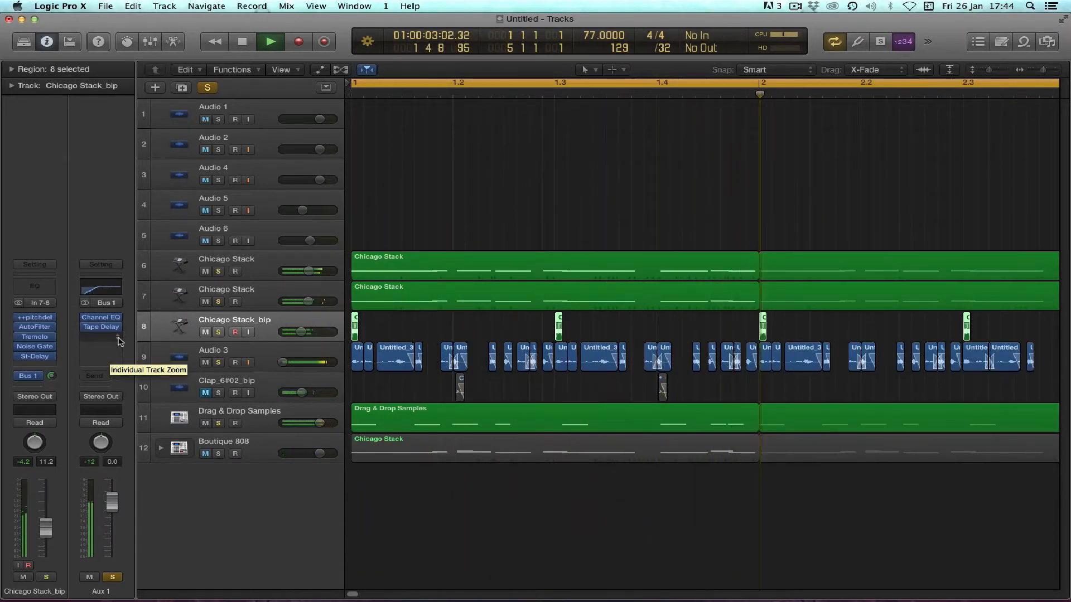
pyautogui.click(118, 338)
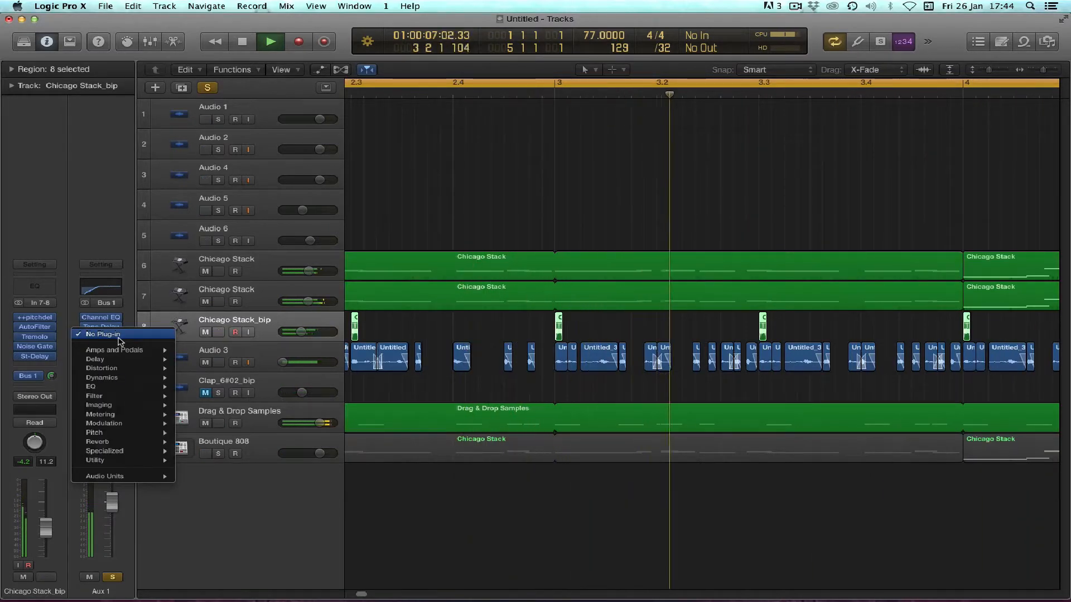
pyautogui.moveTo(142, 476)
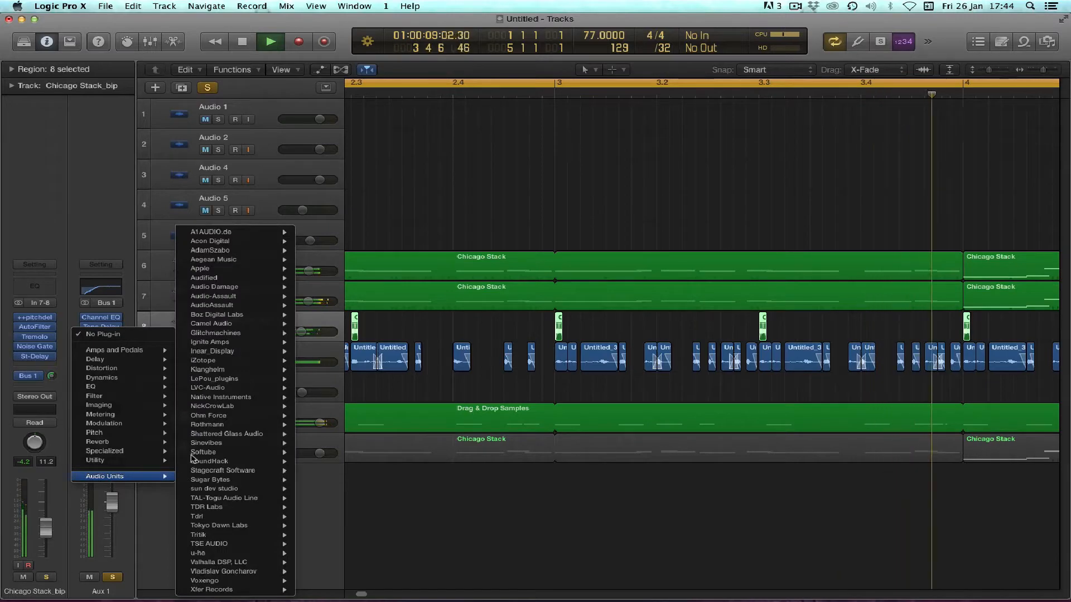
pyautogui.moveTo(240, 287)
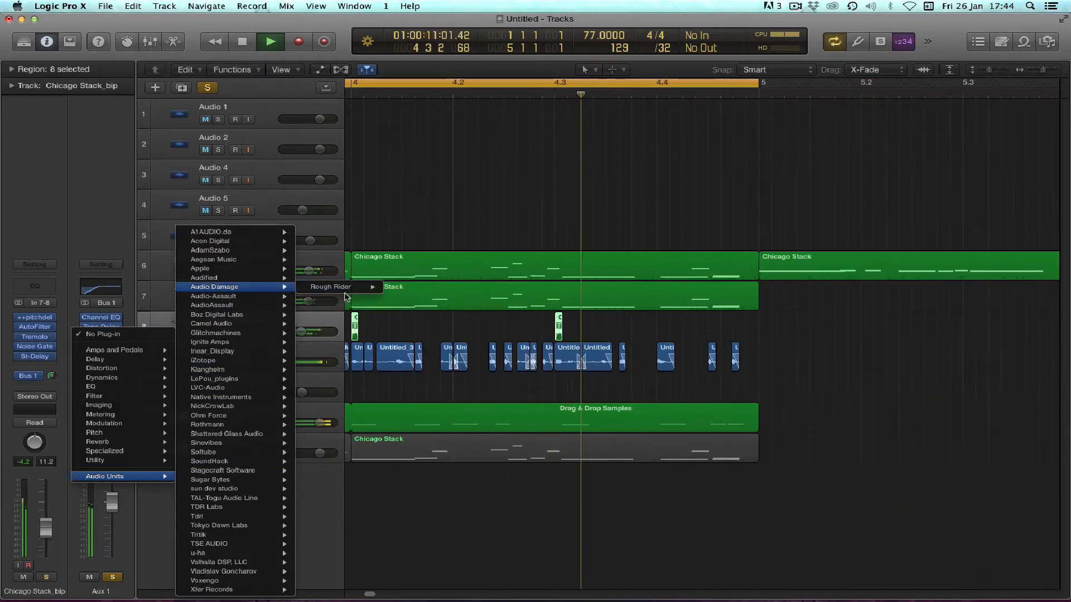
pyautogui.click(410, 288)
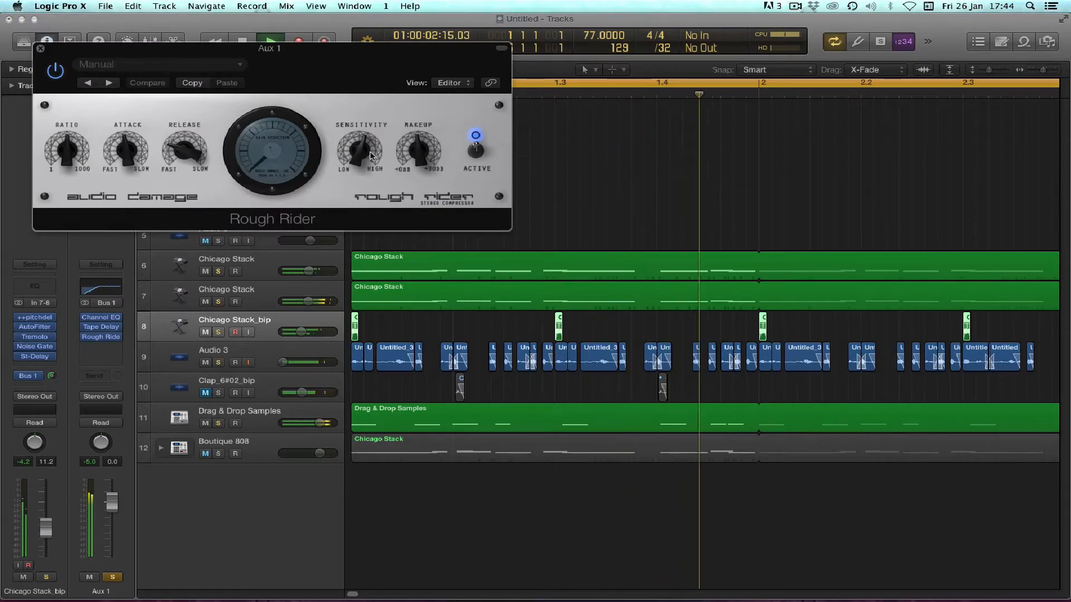
# Raise Rough Rider's ratio, slow its attack, and adjust the release and makeup gain.
pyautogui.moveTo(419, 150); pyautogui.dragTo(429, 178)
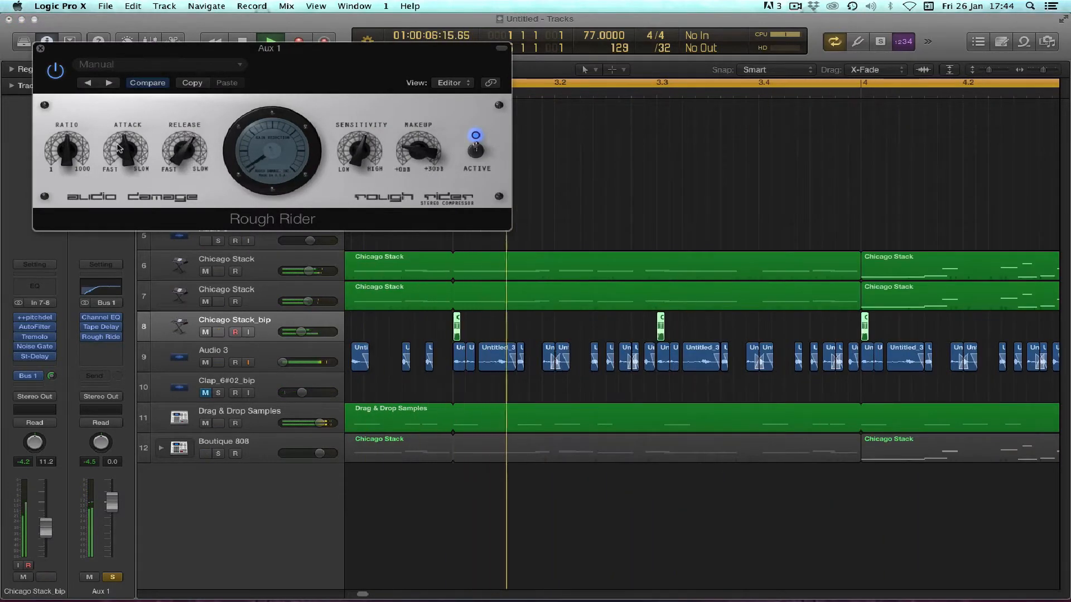
pyautogui.moveTo(118, 148); pyautogui.dragTo(122, 191)
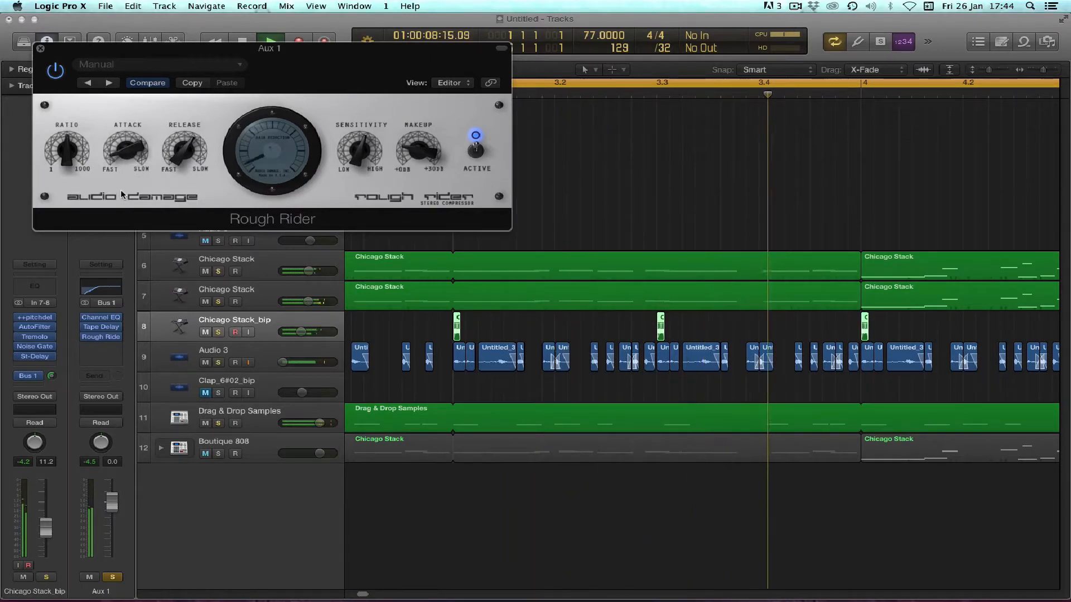
pyautogui.moveTo(66, 150); pyautogui.dragTo(62, 127)
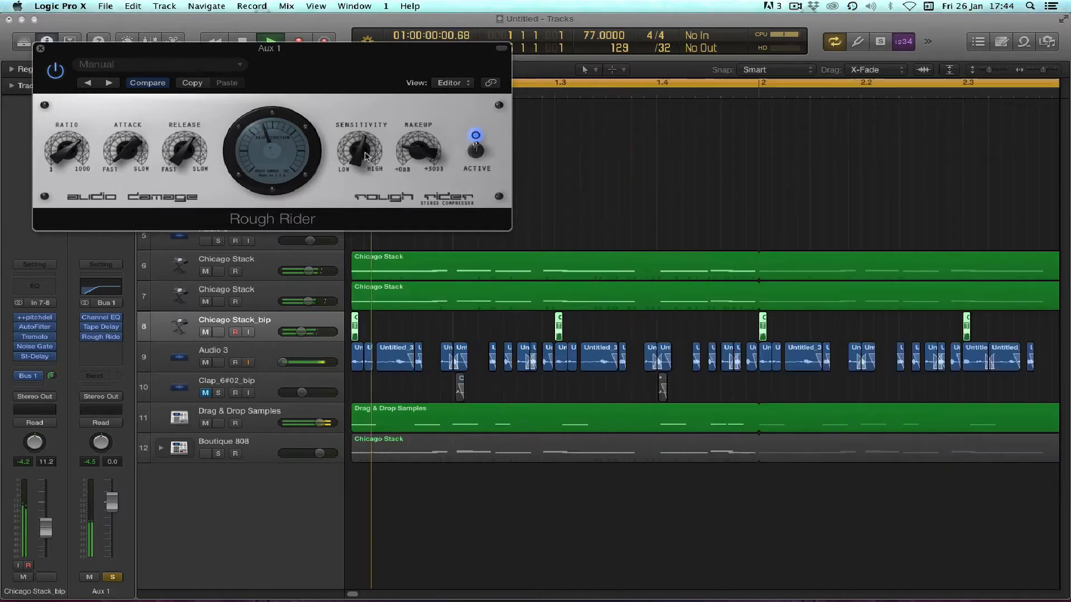
pyautogui.moveTo(422, 135); pyautogui.dragTo(421, 121)
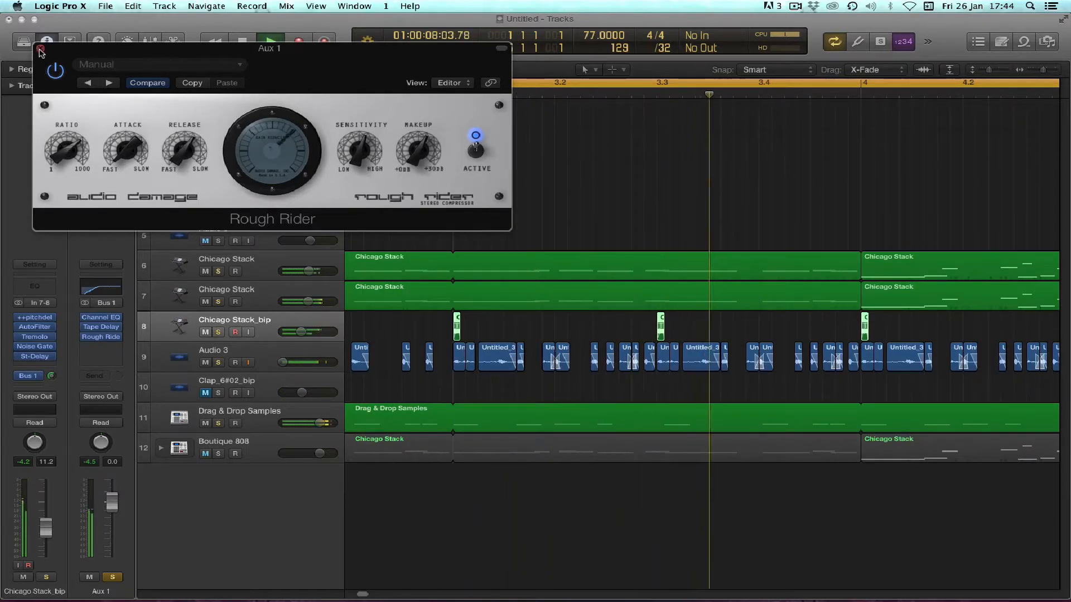
# Unsolo Aux 1 and lower its volume fader to -4.1 dB.
pyautogui.click(113, 578)
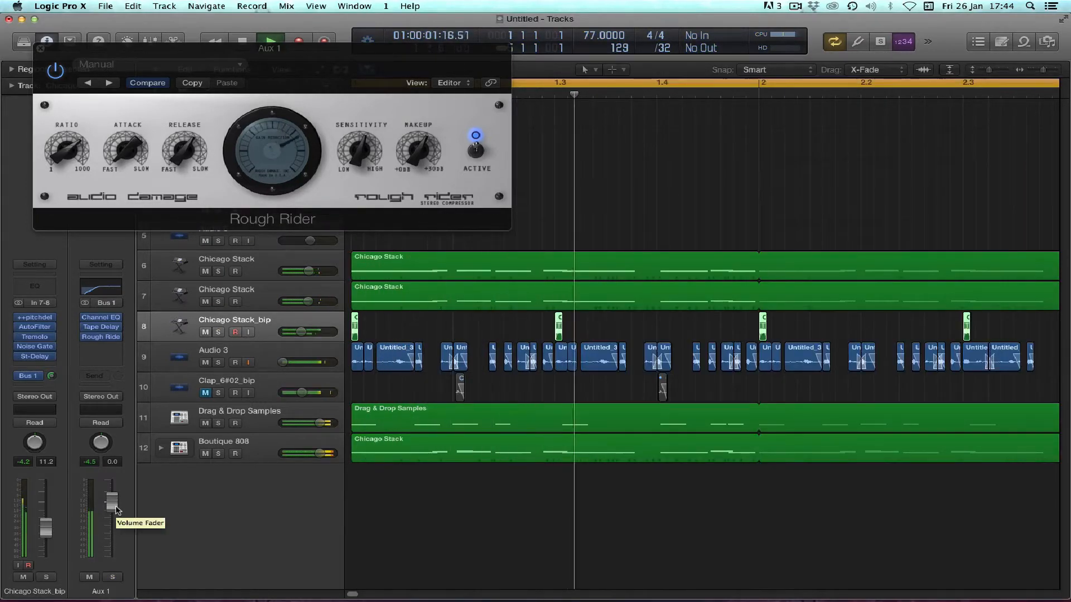
pyautogui.moveTo(116, 507); pyautogui.dragTo(103, 535)
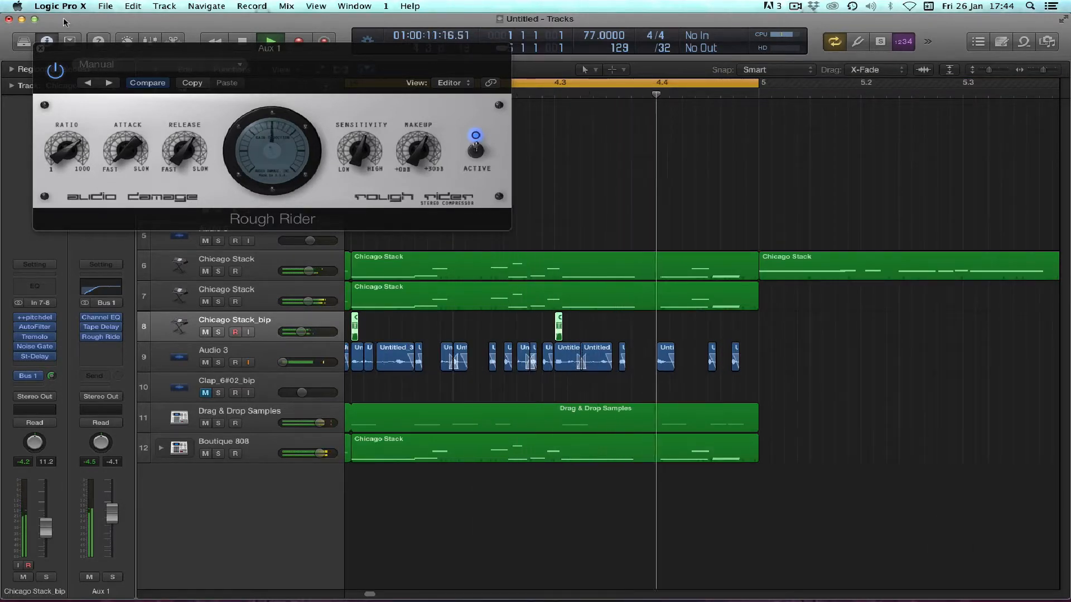
# Close the Rough Rider window, mute the Chicago Stack_bip track, and reset the Stereo Out peak level.
pyautogui.click(40, 48)
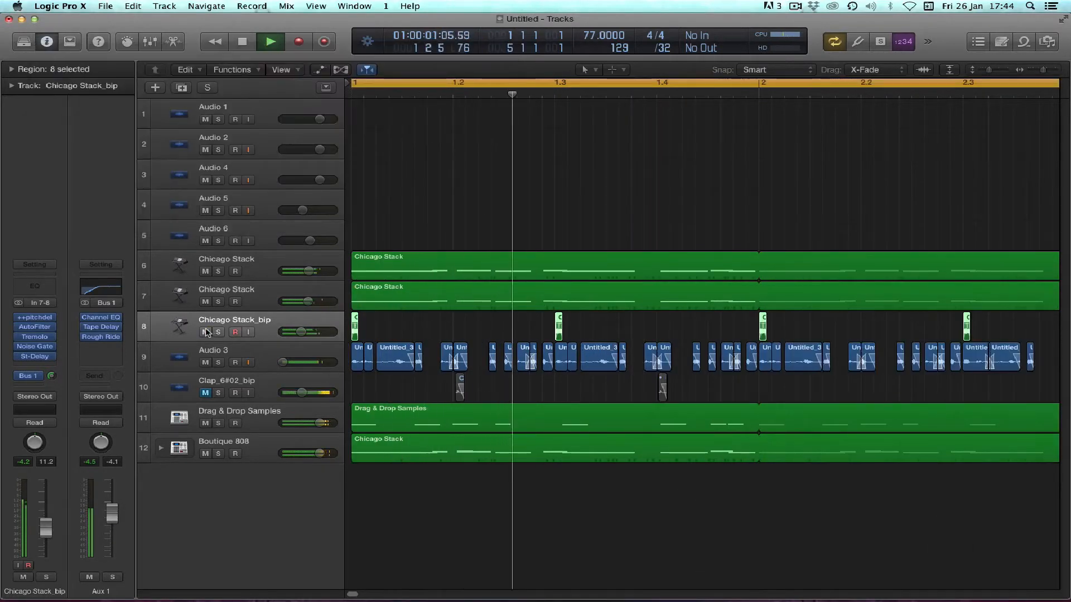
pyautogui.click(205, 332)
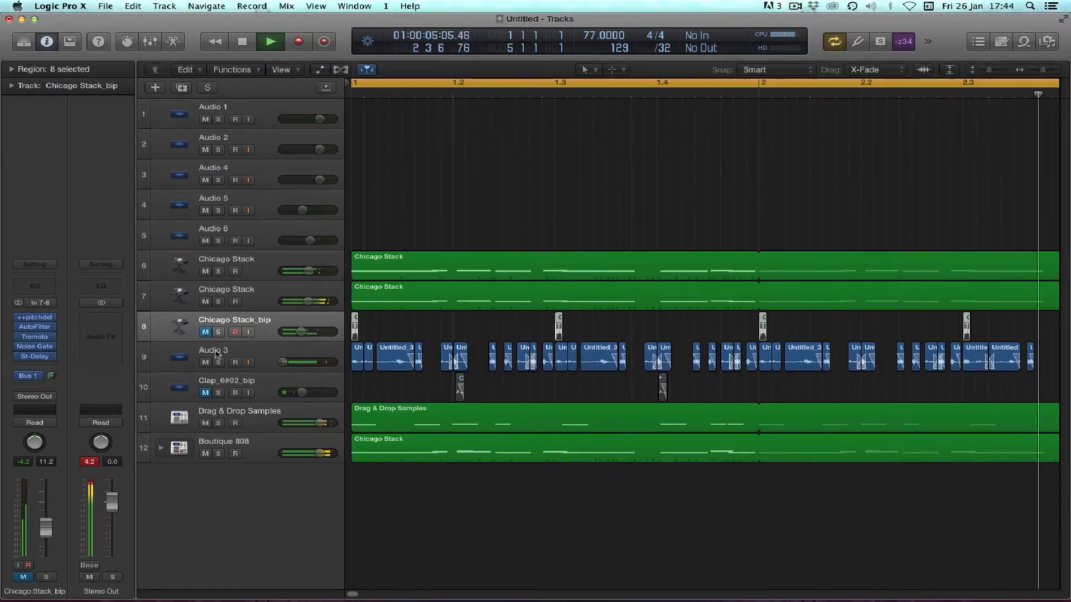
pyautogui.click(255, 352)
pyautogui.click(91, 463)
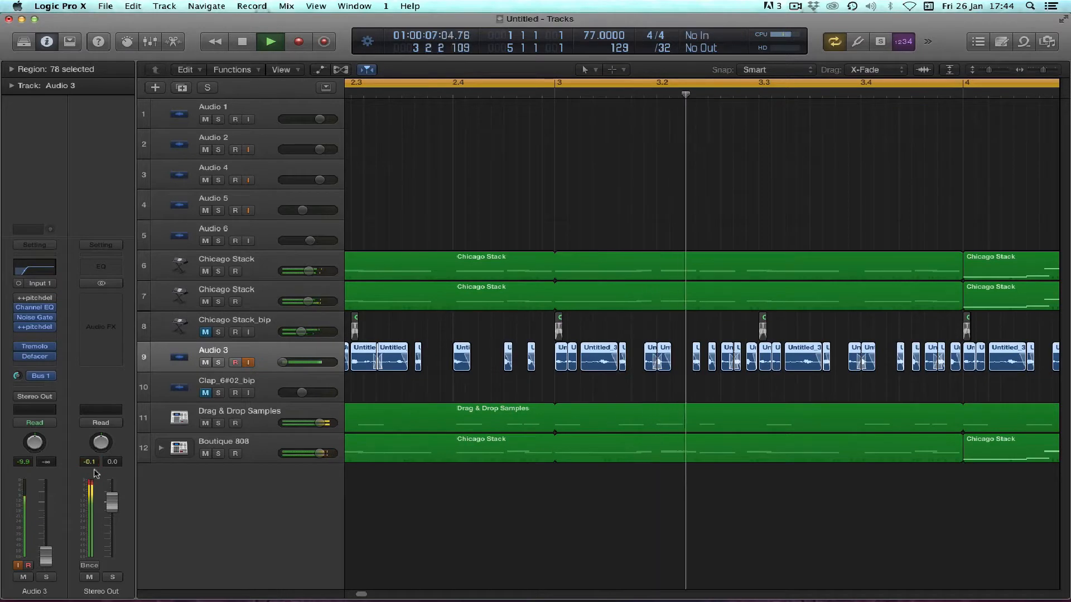
# Solo the Drag & Drop Samples and Boutique 808 tracks, lowering their volumes to -8.8 dB and -11.2 dB respectively.
pyautogui.click(218, 423)
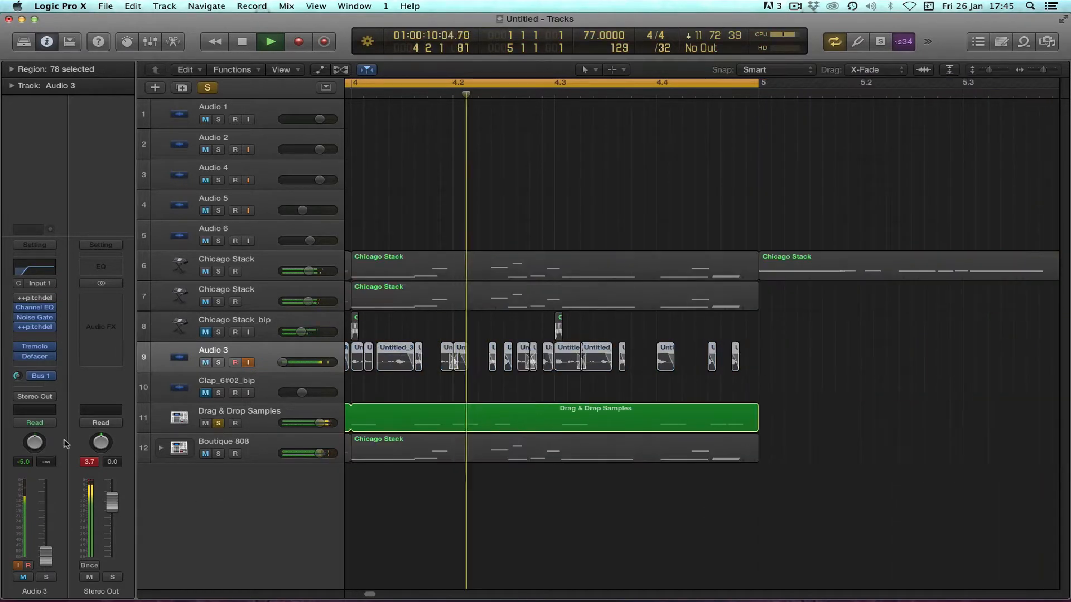
pyautogui.click(144, 417)
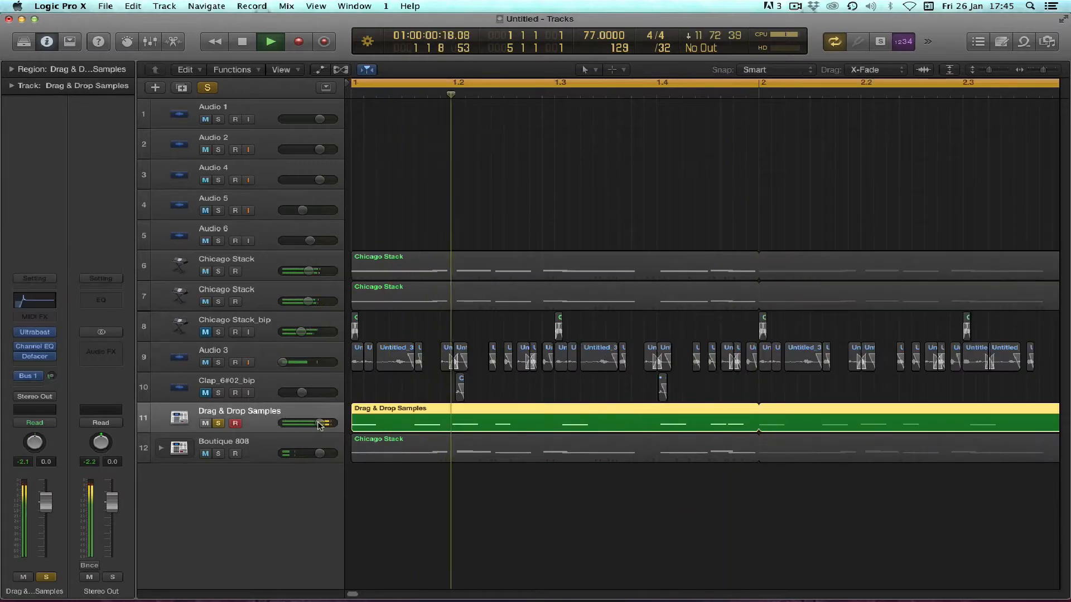
pyautogui.moveTo(320, 425); pyautogui.dragTo(303, 424)
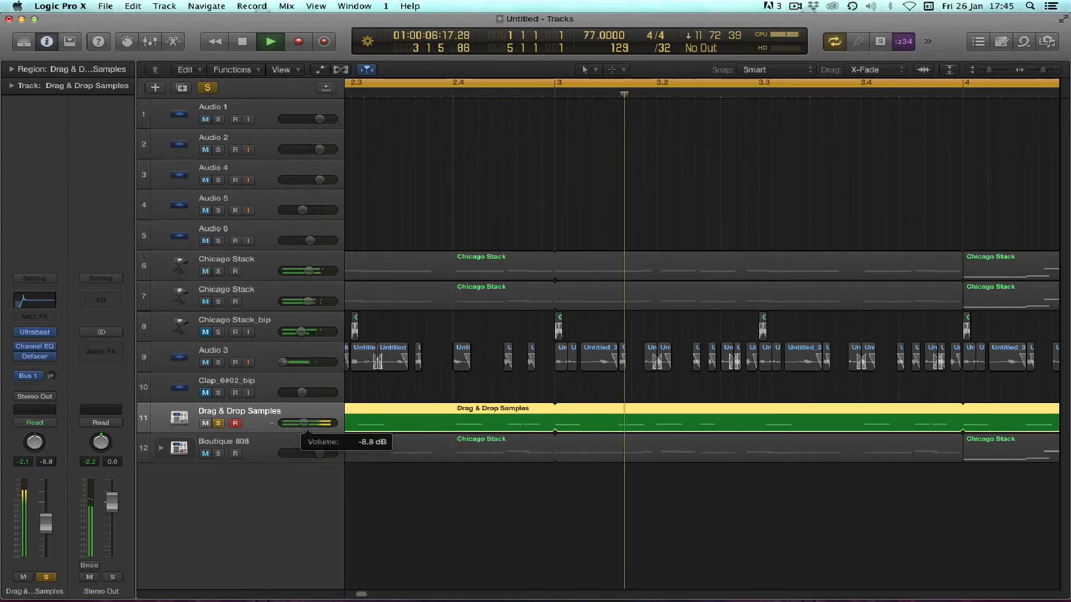
pyautogui.click(266, 456)
pyautogui.moveTo(319, 454); pyautogui.dragTo(300, 453)
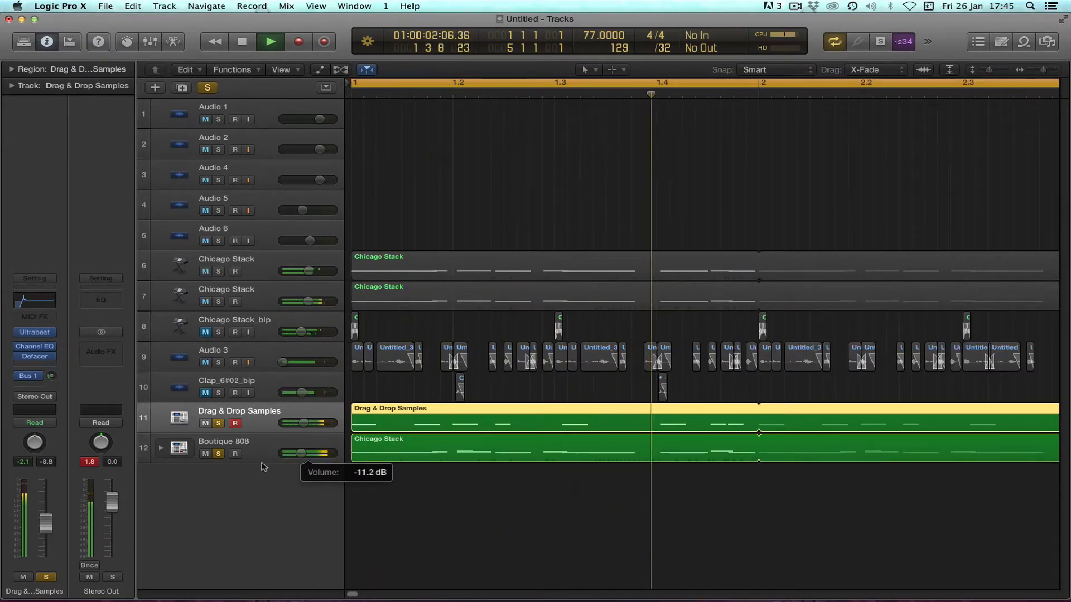
# Solo the Audio 3 track and lower the volume of its Bus 1 channel, Aux 1, to -6.8 dB.
pyautogui.click(218, 363)
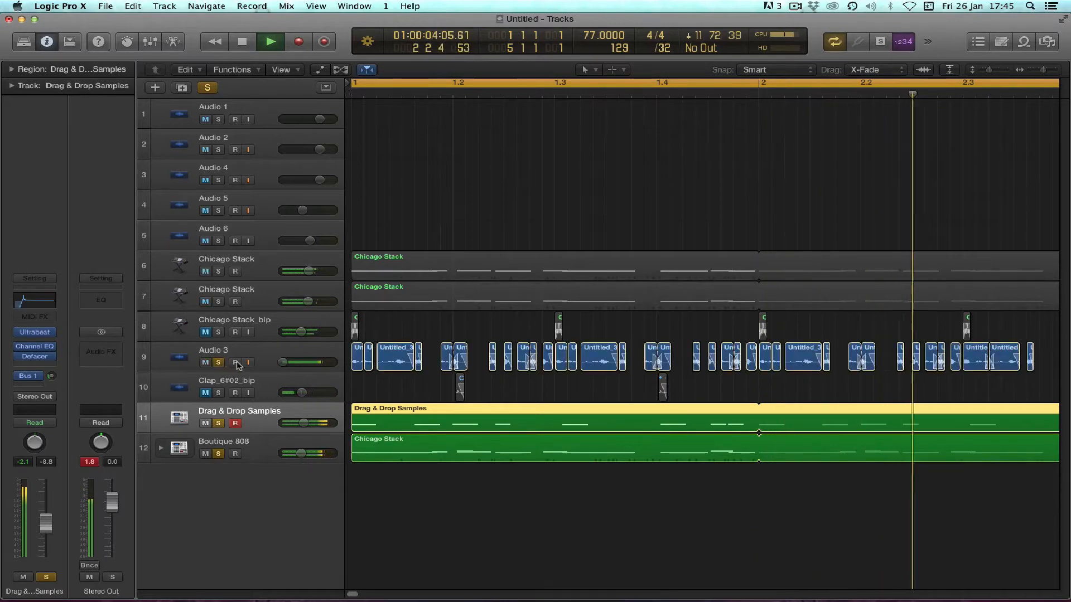
pyautogui.click(196, 346)
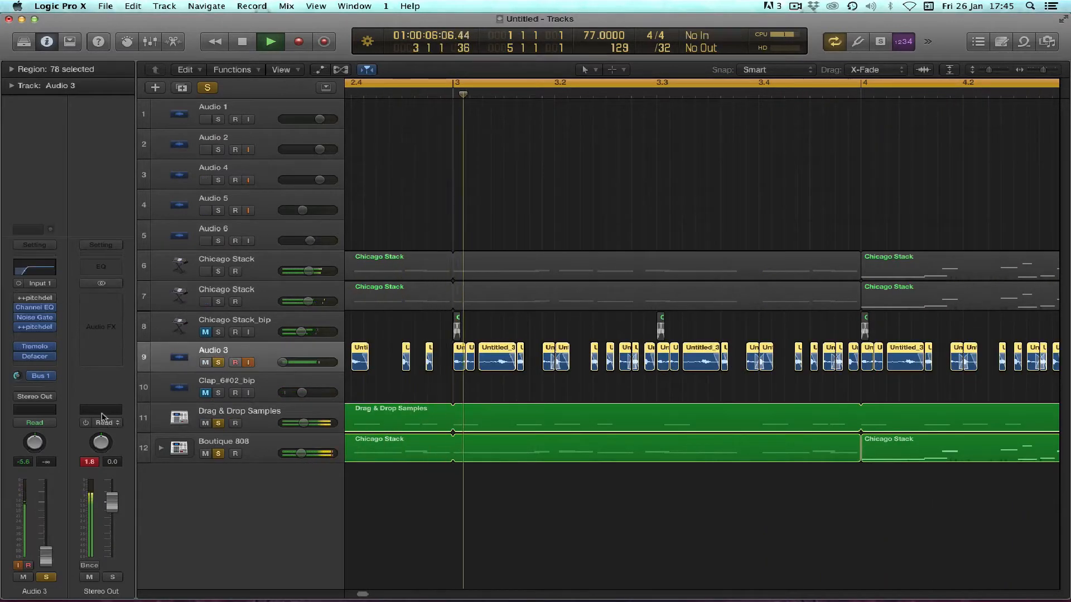
pyautogui.click(50, 380)
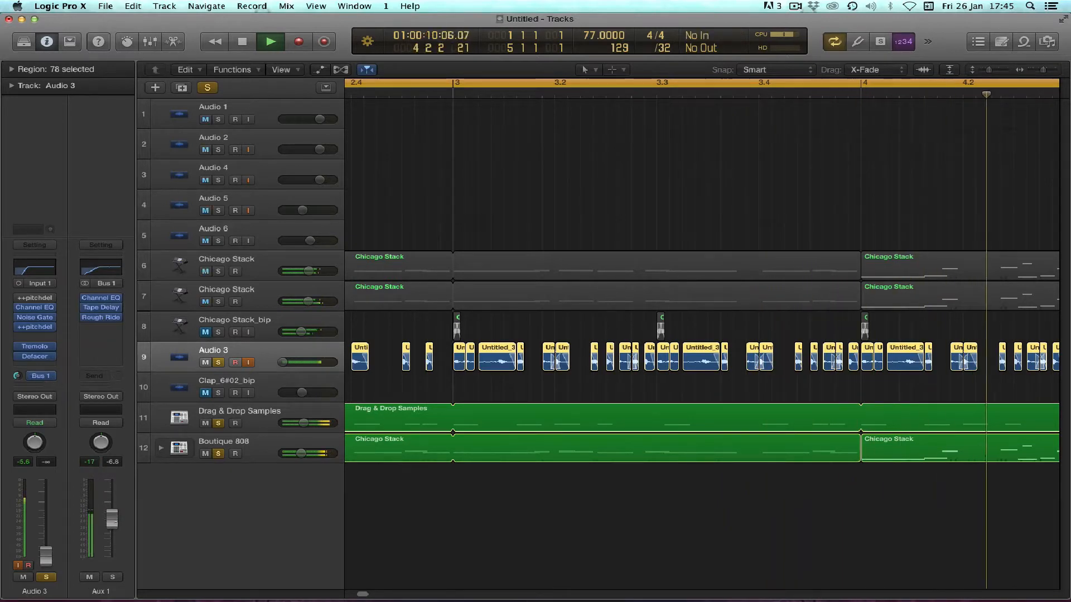
# Solo the Chicago Stack on track 7, lower its volume to -9.0 dB, and show its Bus 3 aux channel.
pyautogui.click(217, 295)
pyautogui.click(218, 302)
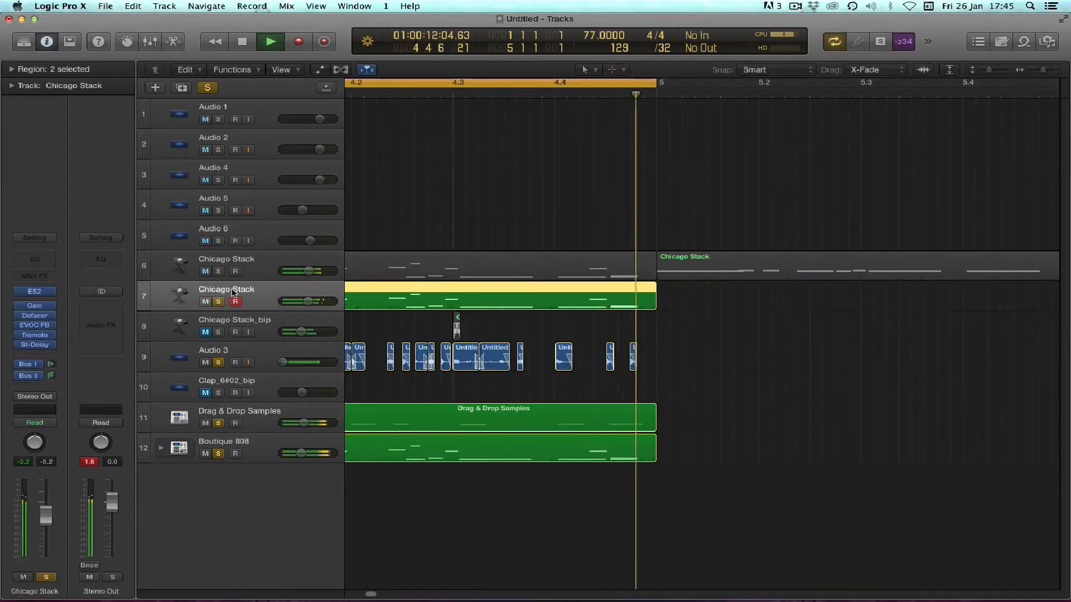
pyautogui.moveTo(46, 516); pyautogui.dragTo(45, 525)
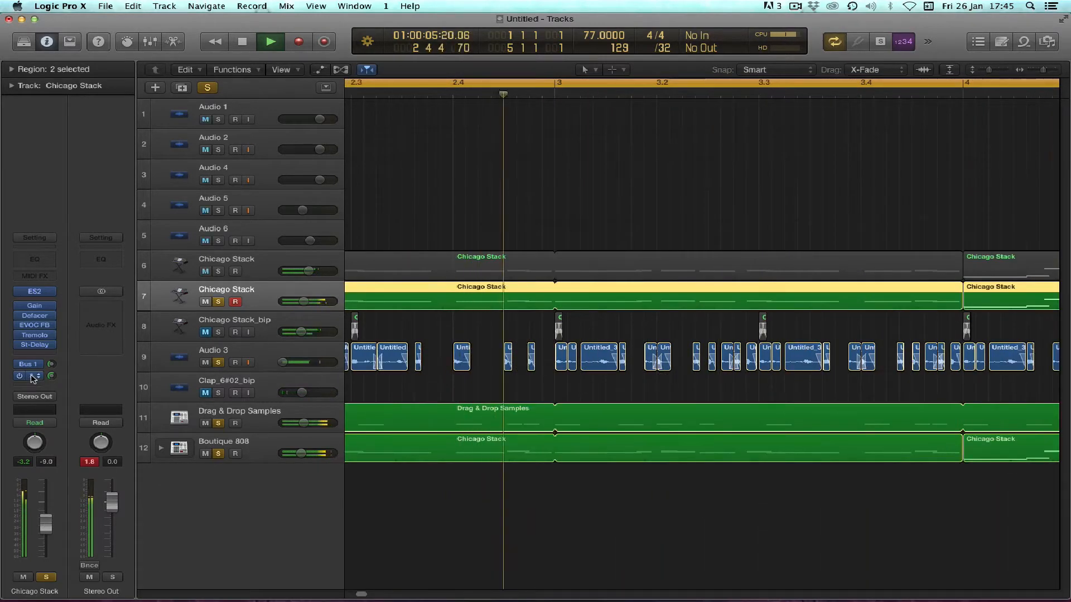
pyautogui.click(50, 377)
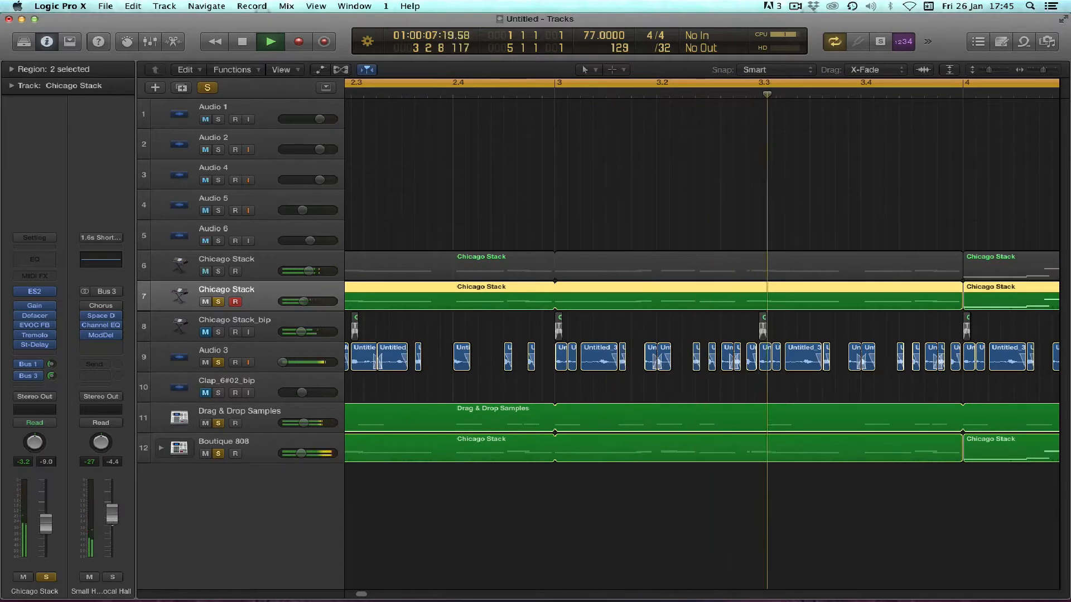
# Solo the Chicago Stack on track 6 and lower its volume to -13.8 dB, clearing all solos and the Stereo Out peak level.
pyautogui.click(218, 272)
pyautogui.moveTo(47, 516); pyautogui.dragTo(47, 528)
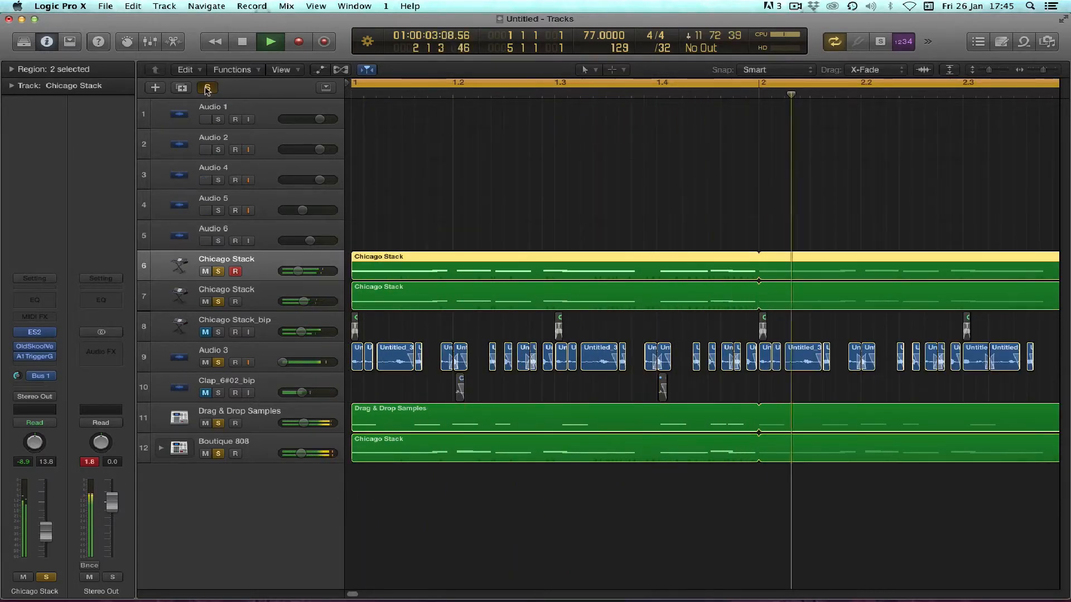
pyautogui.hotkey('ctrl', 's')
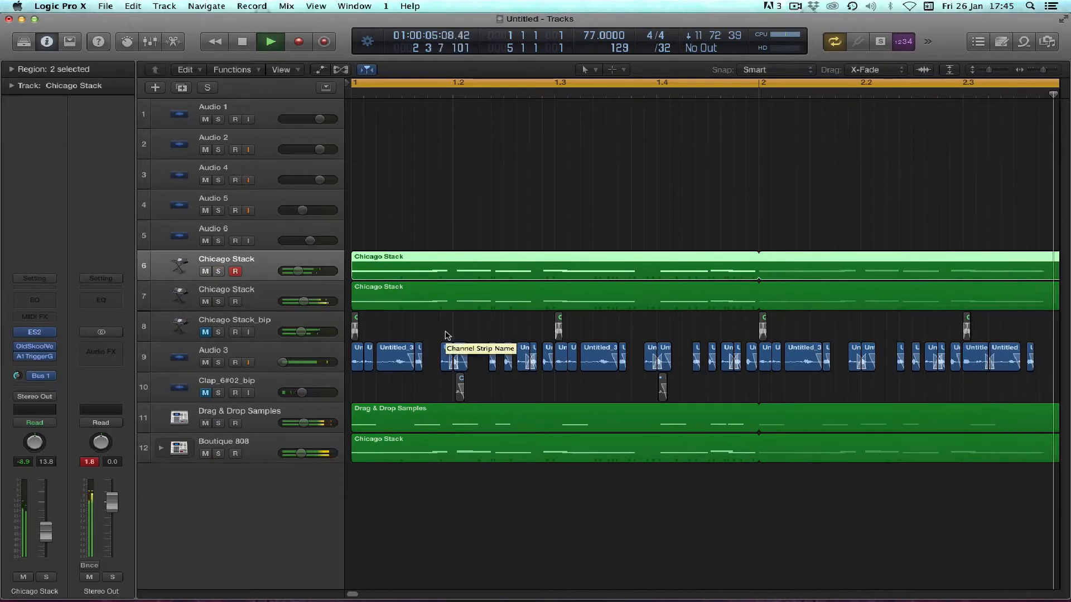
pyautogui.click(92, 463)
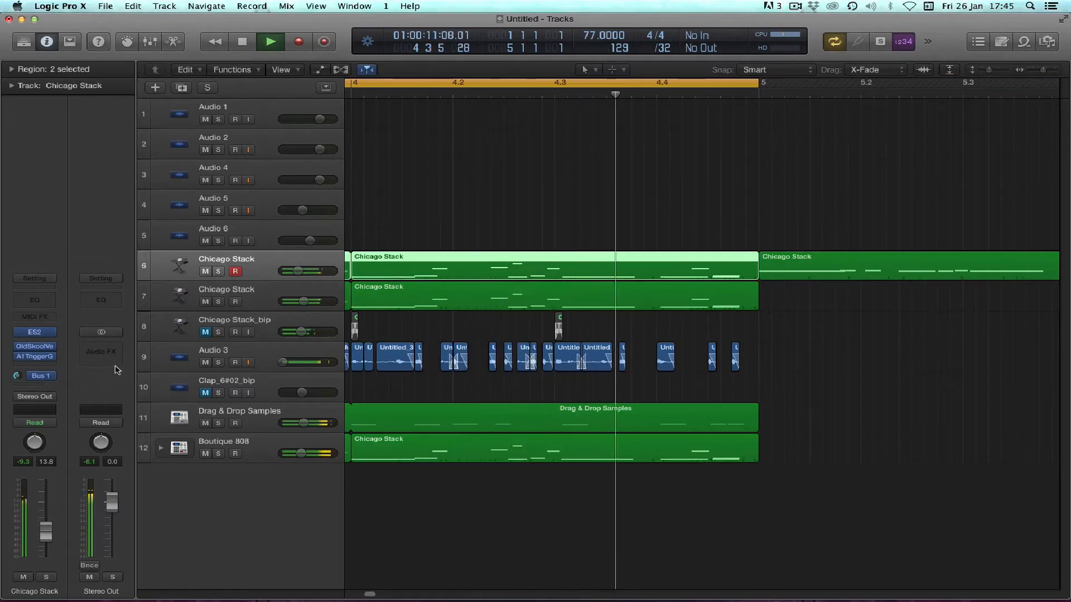
# Insert the iZotope Ozone 6 Maximizer on the Stereo Out channel and dismiss its Preset Manager.
pyautogui.click(117, 369)
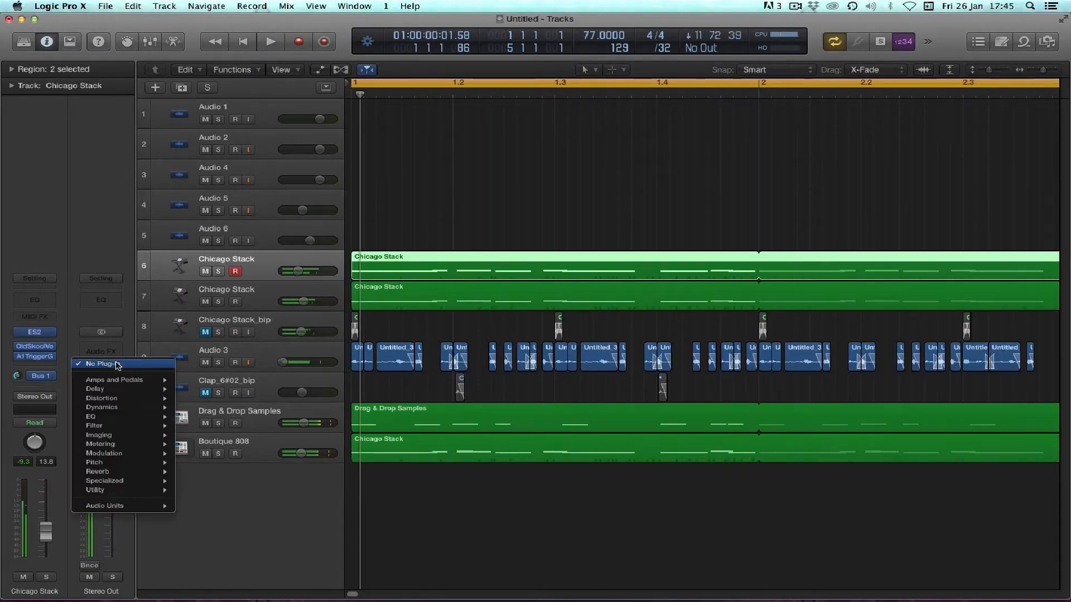
pyautogui.moveTo(153, 507)
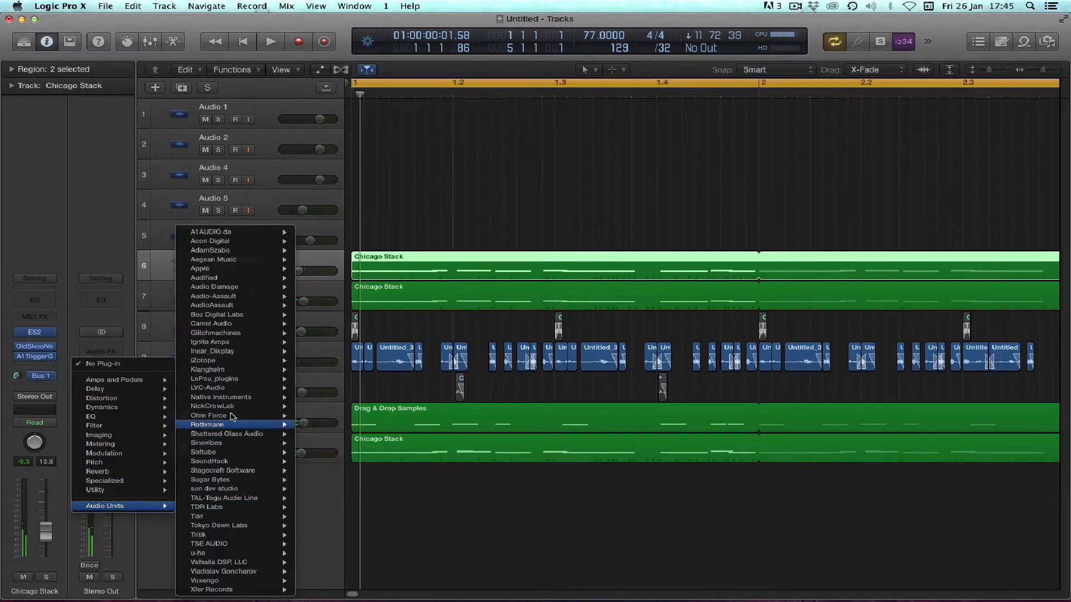
pyautogui.moveTo(223, 344)
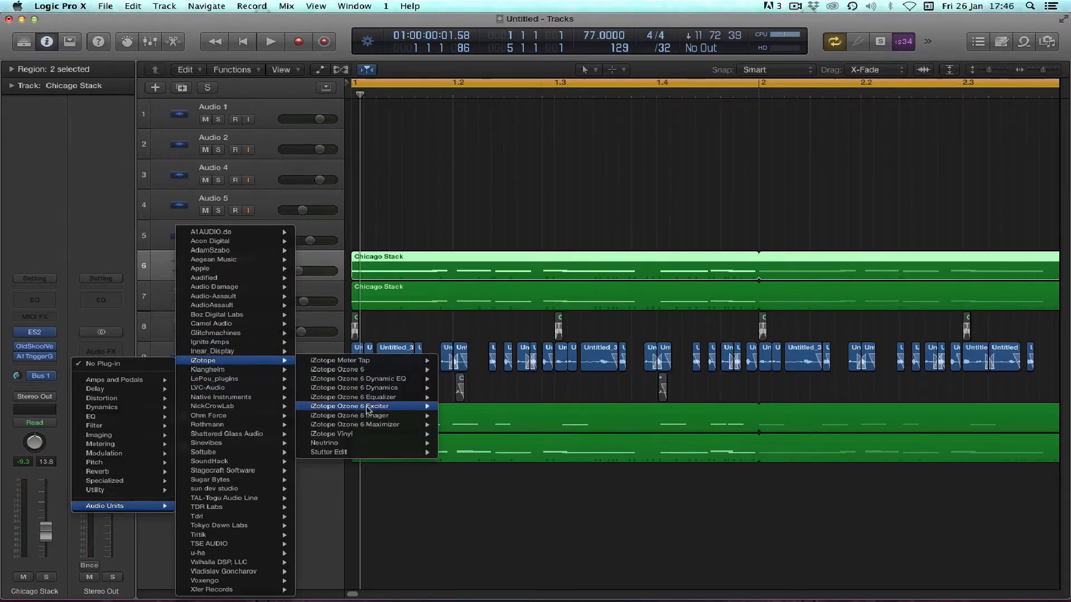
pyautogui.moveTo(368, 427)
pyautogui.click(464, 425)
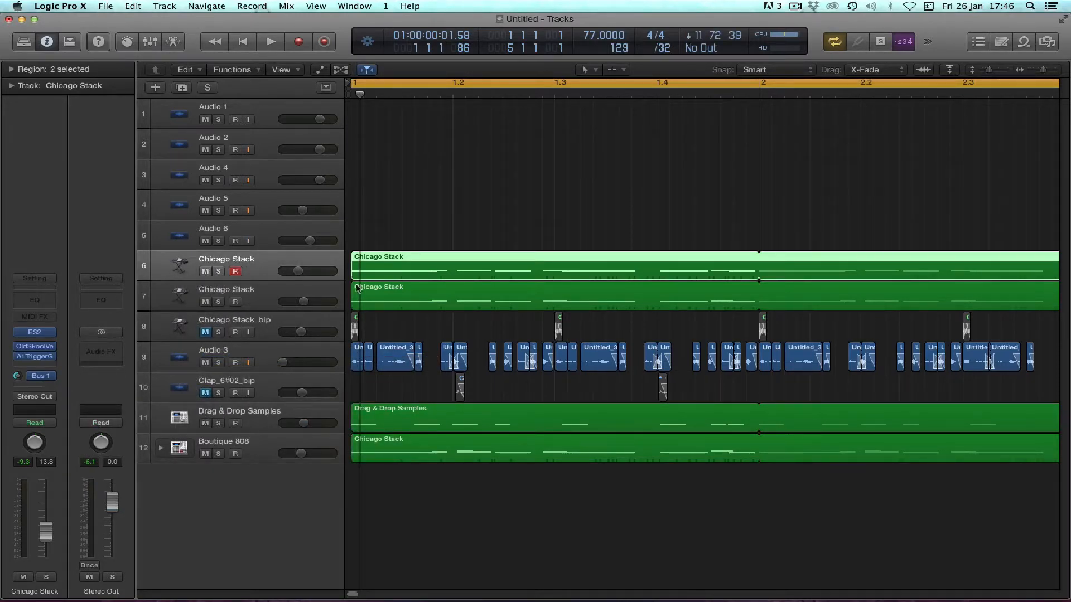
pyautogui.moveTo(535, 601)
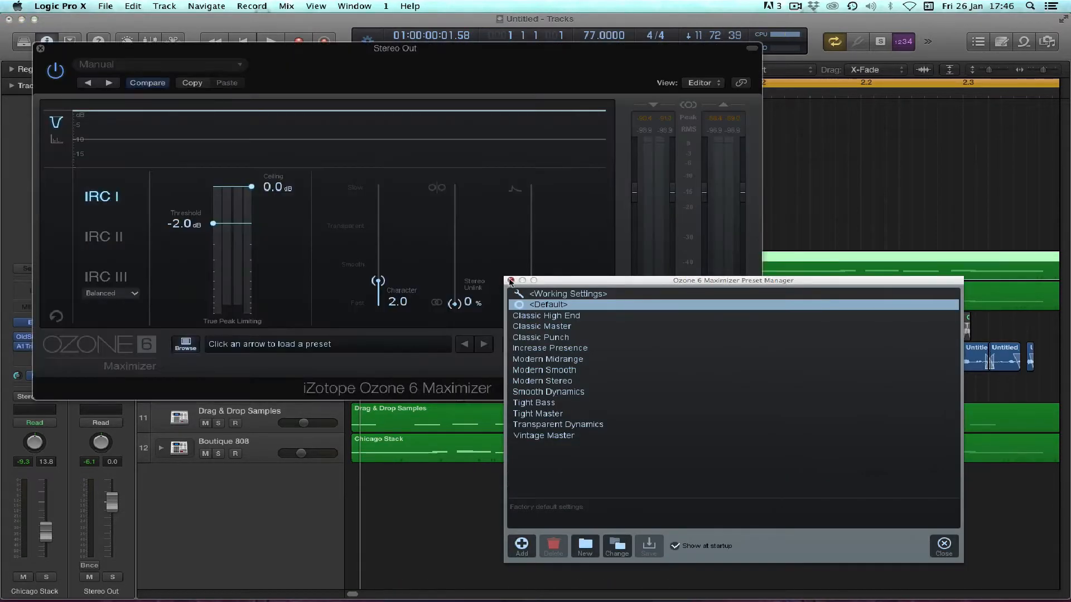
pyautogui.click(511, 280)
# During playback, set the Ozone 6 Maximizer to IRC II with a -10.0 dB threshold and a slightly lower ceiling, and close its window.
pyautogui.press('space')
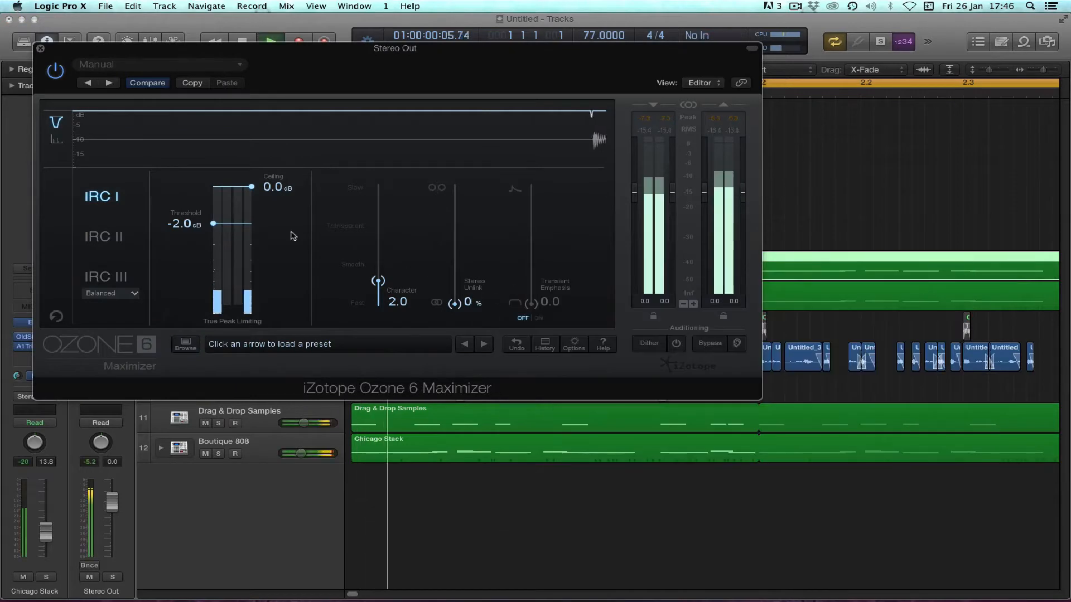
pyautogui.click(106, 237)
pyautogui.moveTo(212, 239); pyautogui.dragTo(211, 280)
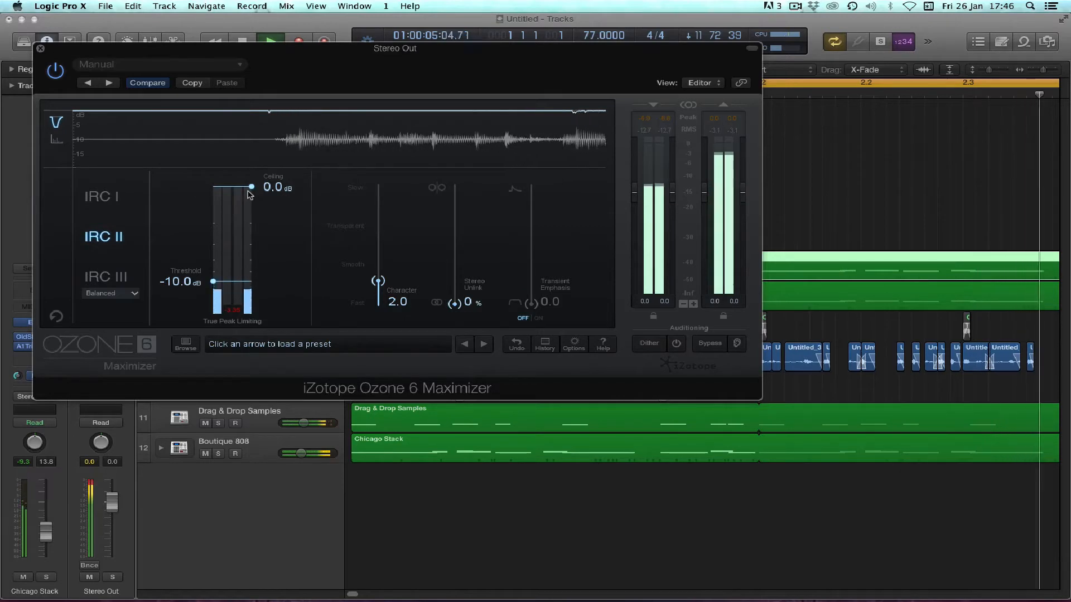
pyautogui.moveTo(252, 186); pyautogui.dragTo(250, 196)
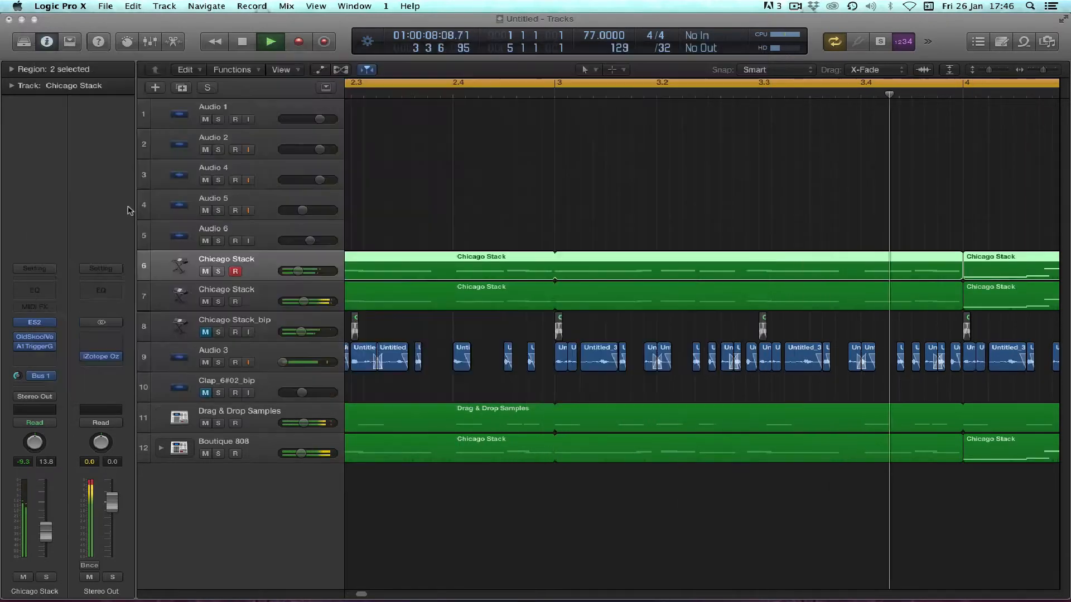
pyautogui.click(40, 49)
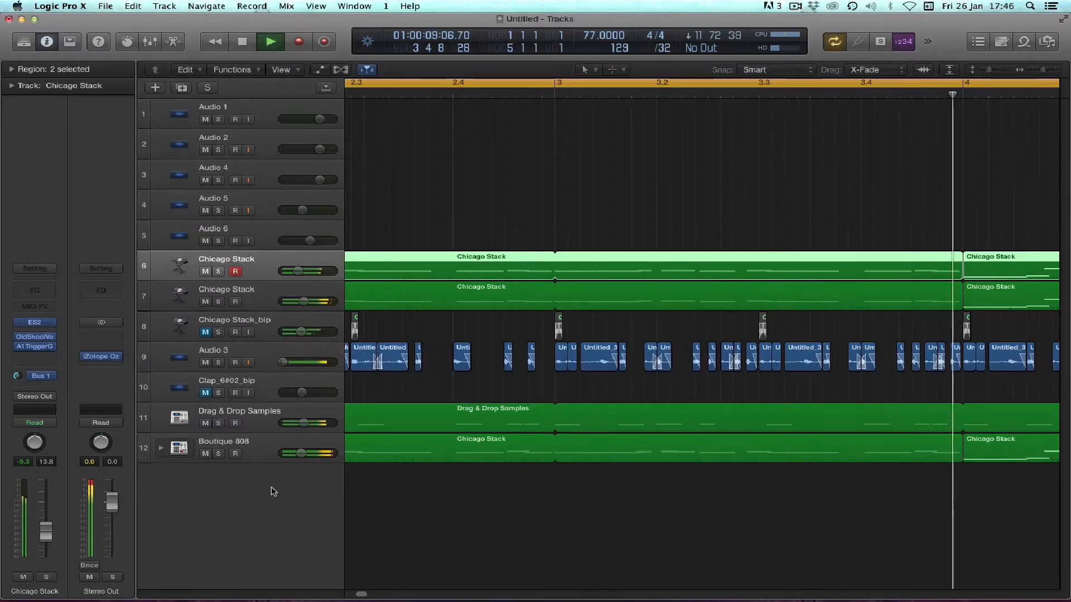
# Solo the Chicago Stack_bip and Audio 3 tracks together.
pyautogui.click(265, 352)
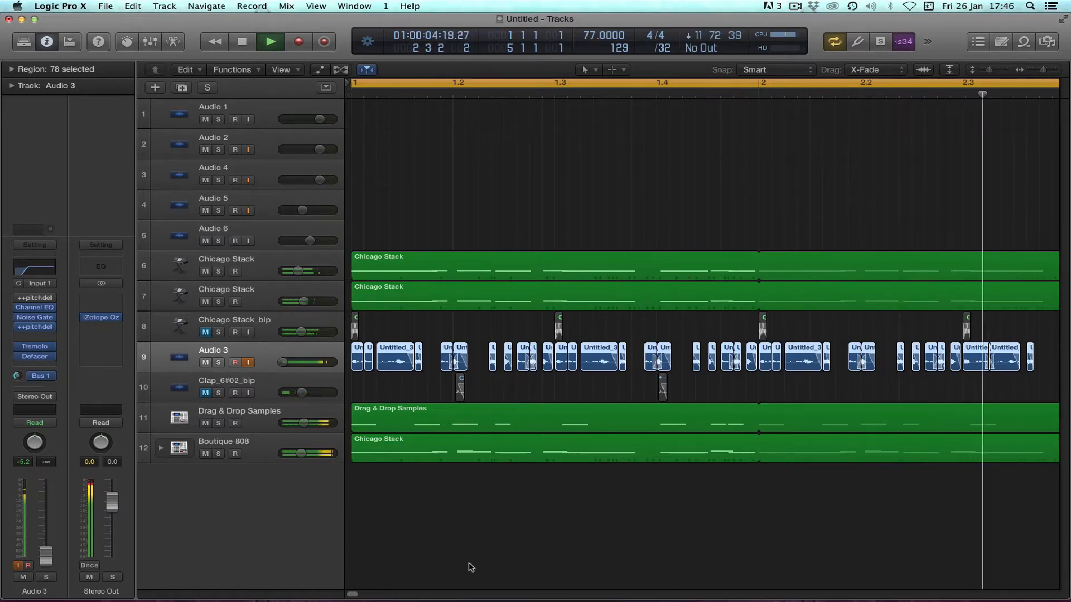
pyautogui.click(265, 322)
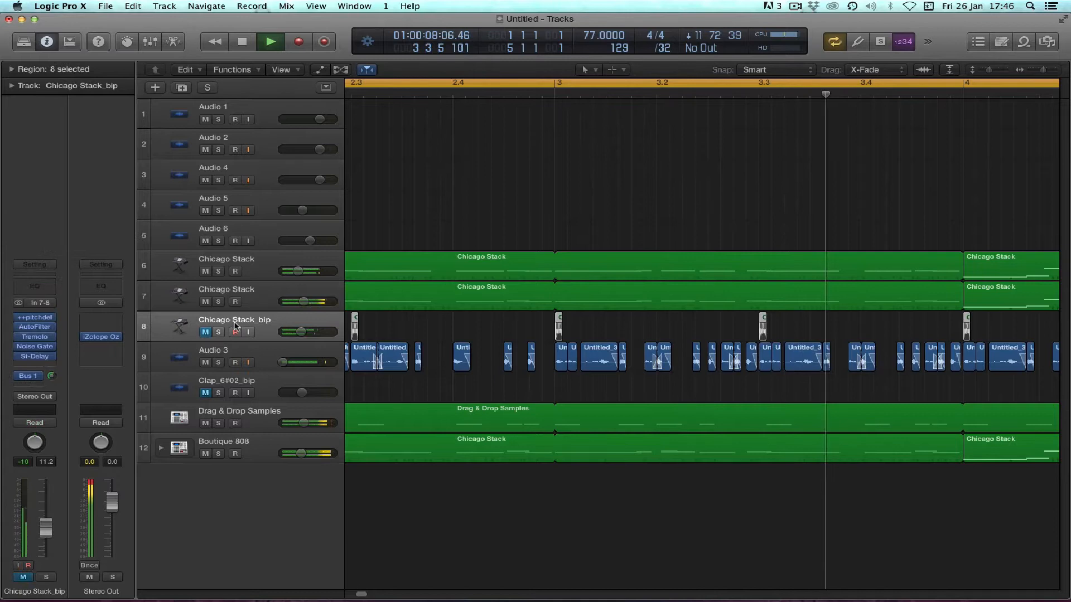
pyautogui.click(219, 332)
pyautogui.click(219, 362)
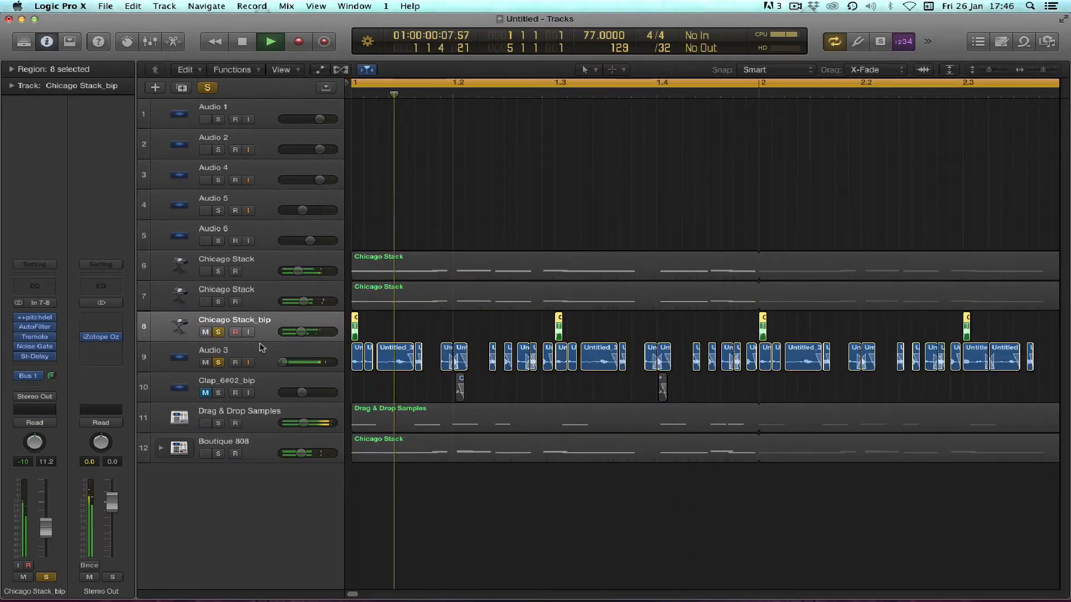
pyautogui.click(258, 351)
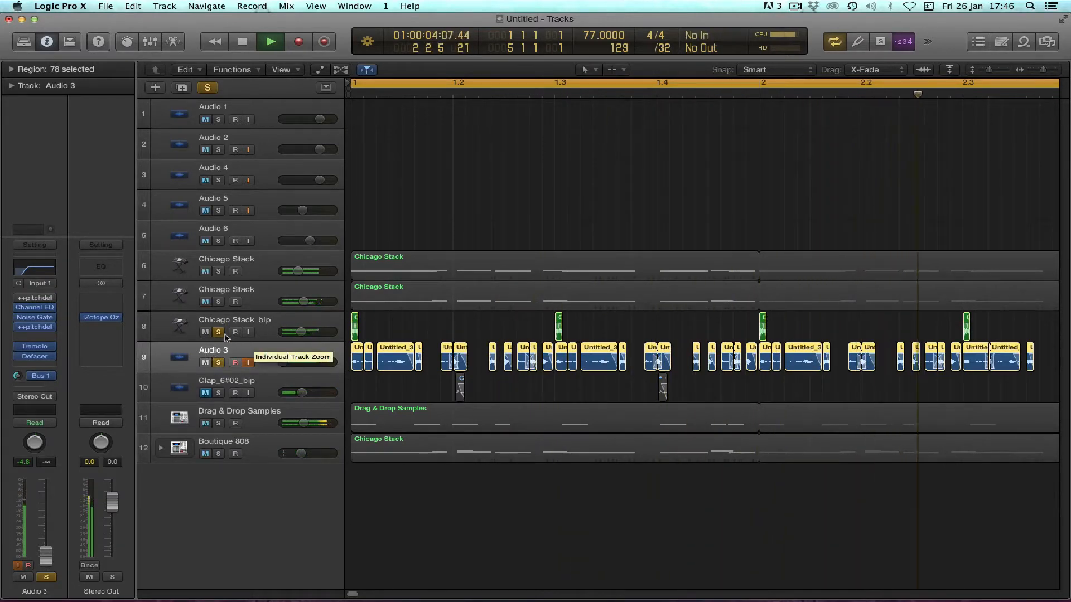
# Route the output of the Chicago Stack_bip track to Bus 4.
pyautogui.click(244, 323)
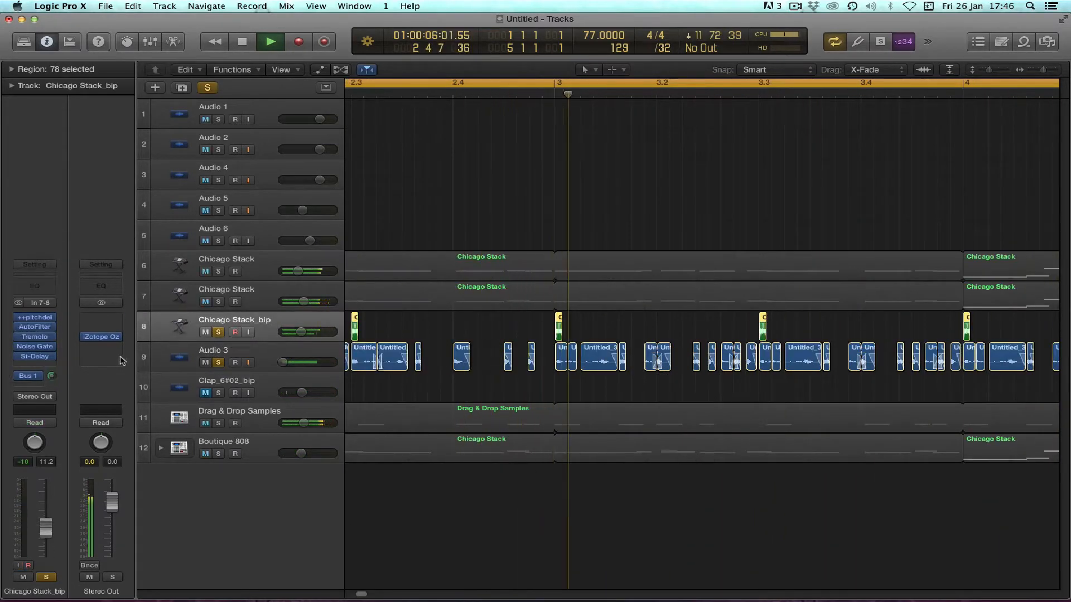
pyautogui.click(35, 397)
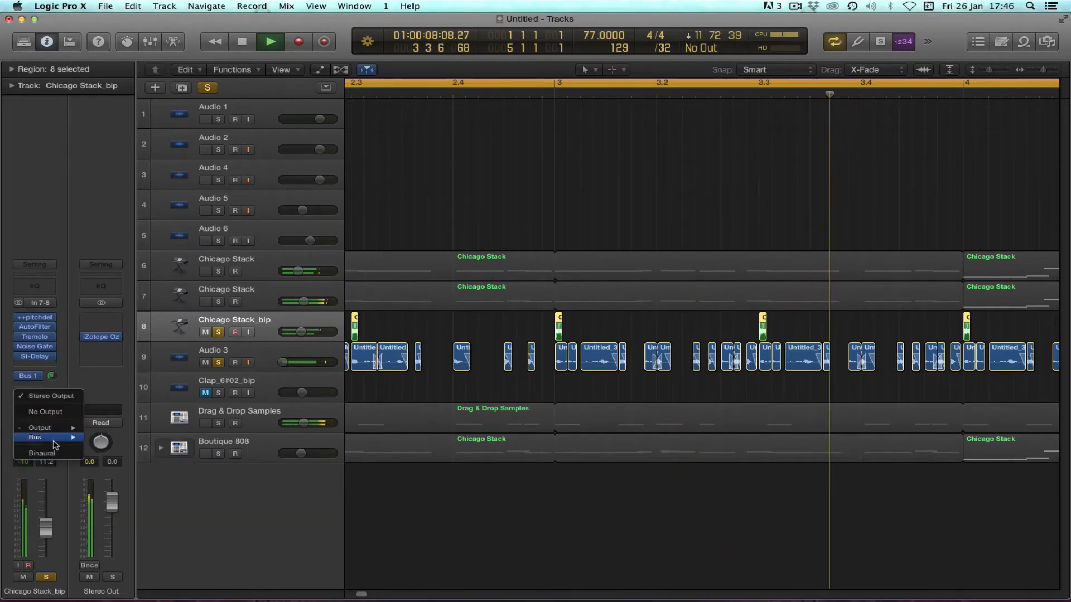
pyautogui.moveTo(53, 441)
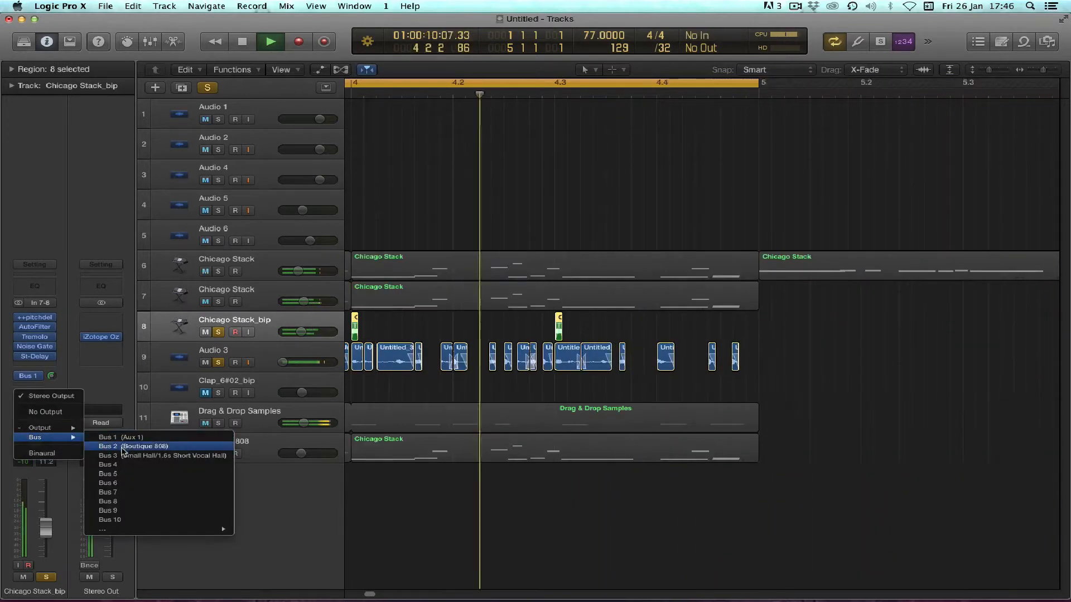
pyautogui.click(108, 465)
# Route the output of the Audio 3 track to Bus 4 (Aux 9).
pyautogui.click(227, 361)
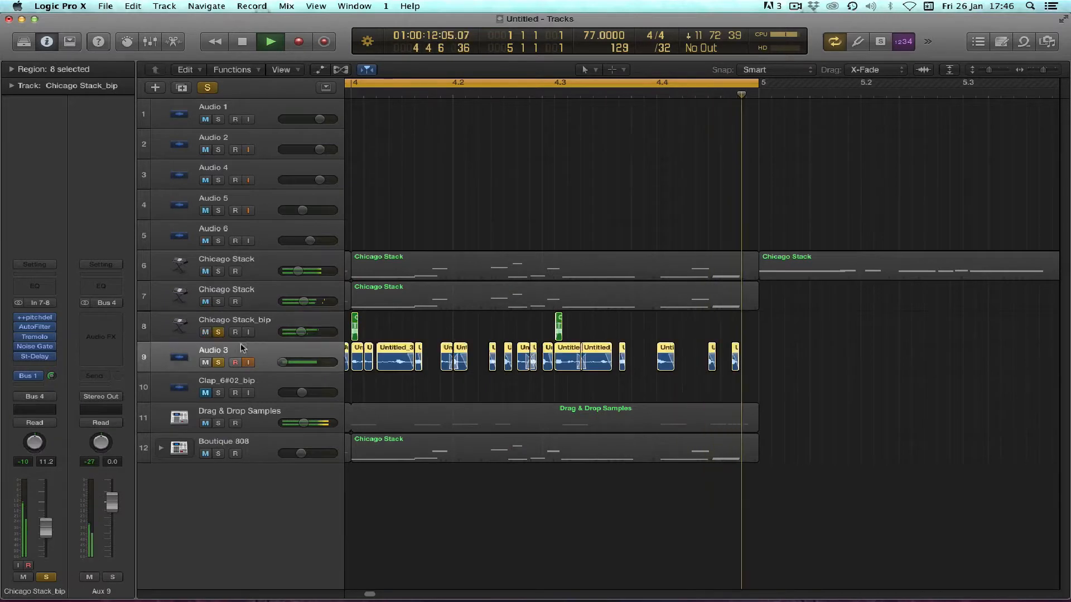
pyautogui.click(49, 396)
pyautogui.moveTo(61, 438)
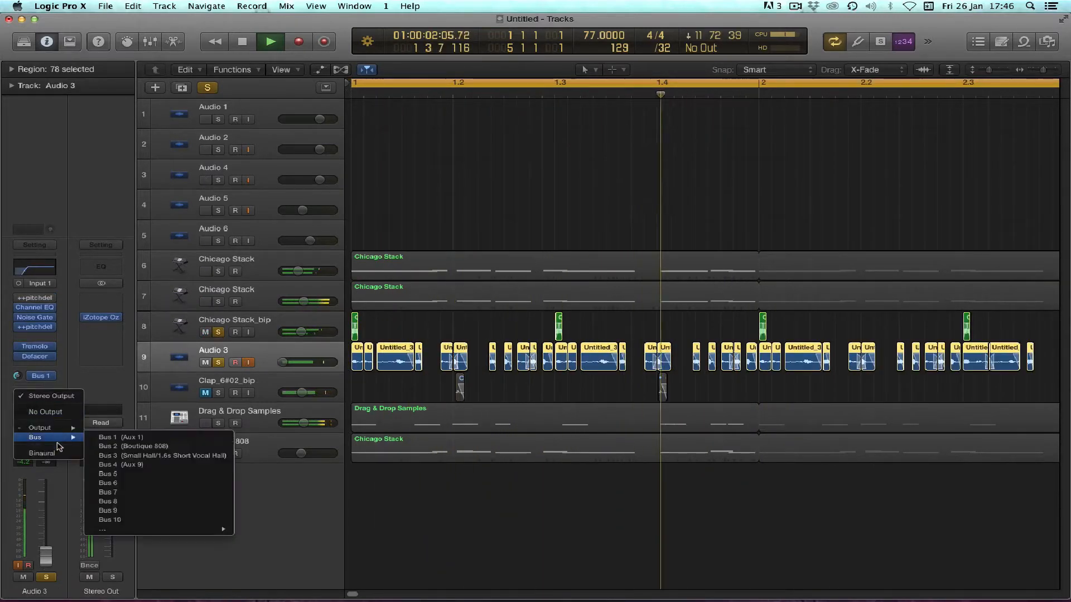
pyautogui.click(120, 465)
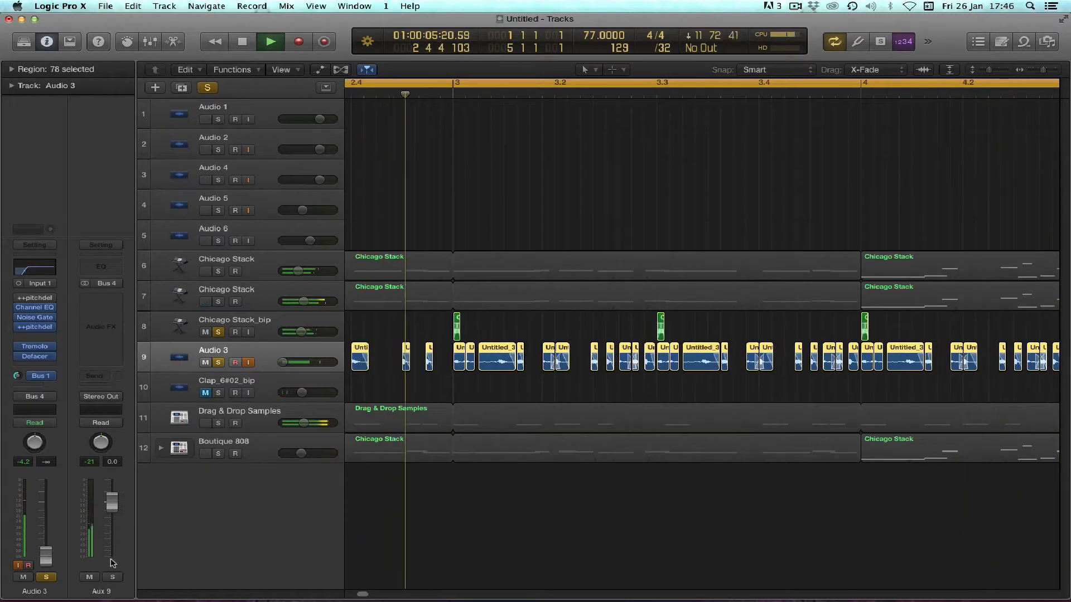
# Solo Aux 9 instead of Audio 3 and add a Channel EQ to it with a low cut at about 240 Hz.
pyautogui.click(46, 577)
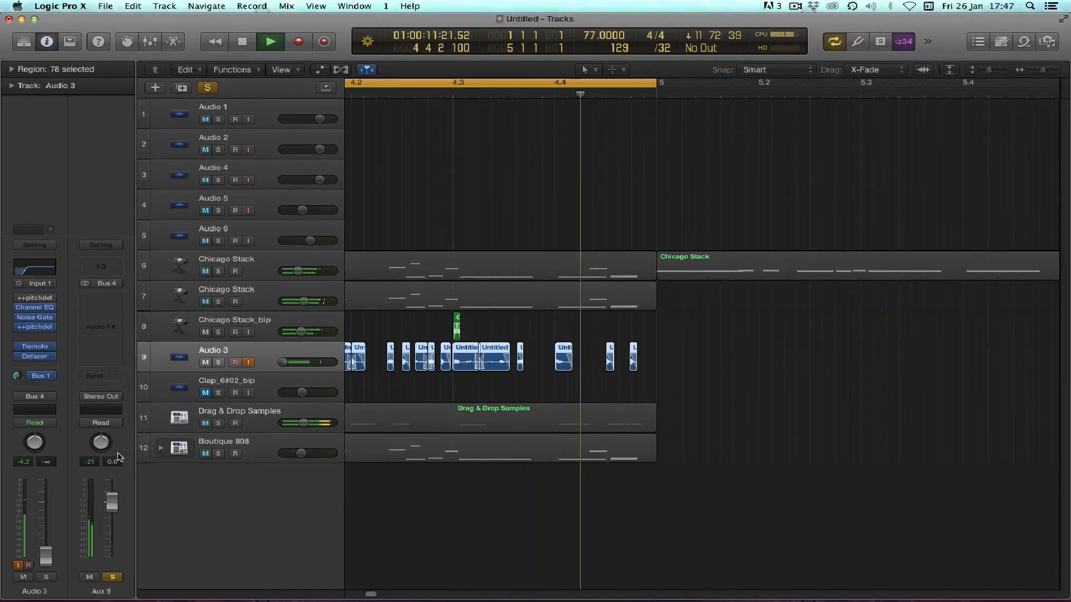
pyautogui.click(102, 268)
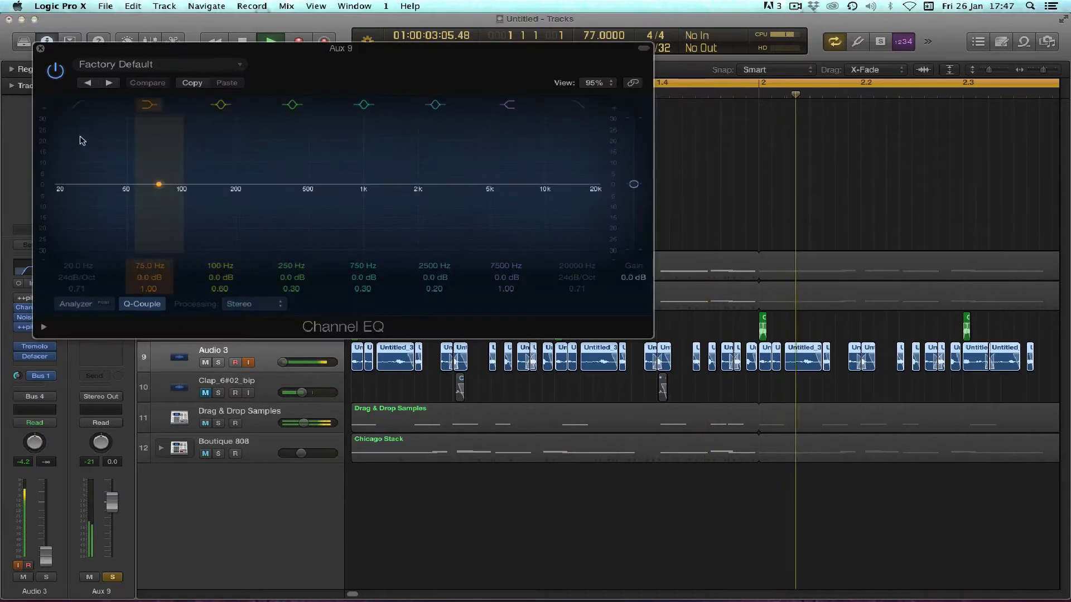
pyautogui.click(81, 304)
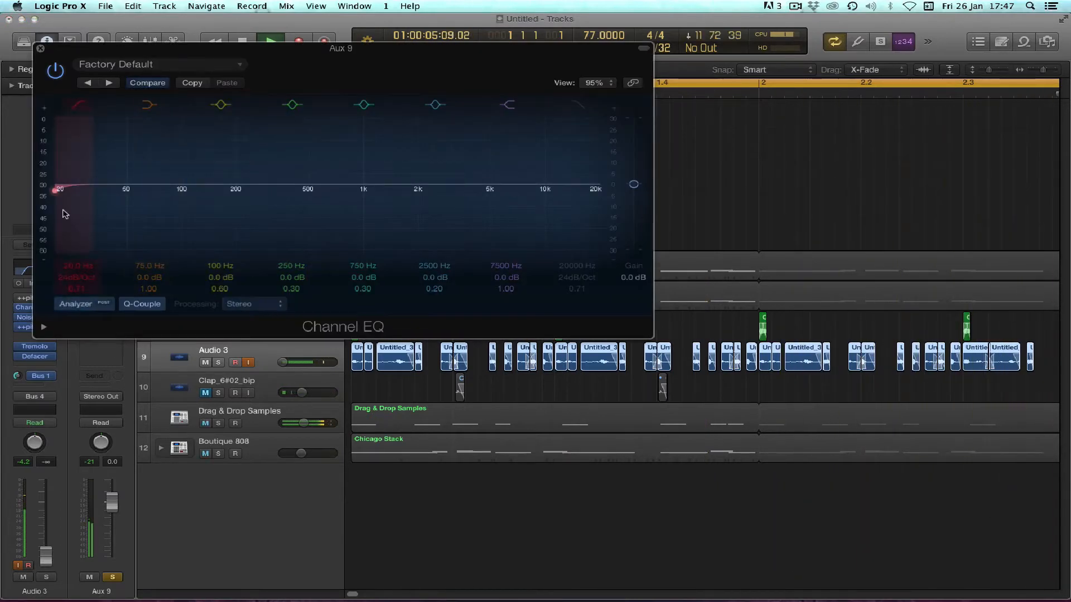
pyautogui.moveTo(65, 201); pyautogui.dragTo(282, 231)
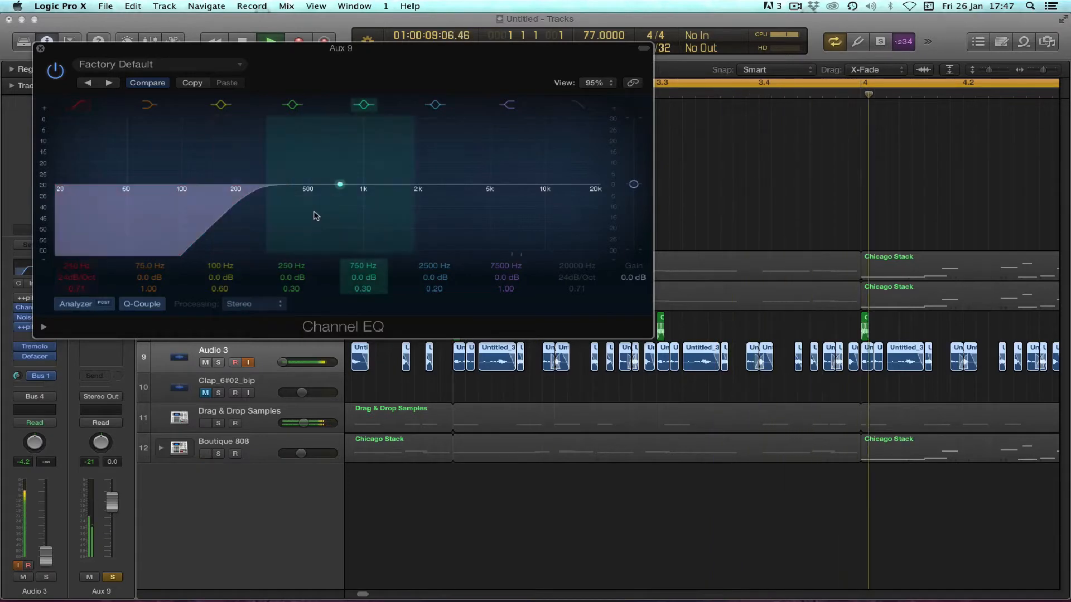
pyautogui.click(41, 51)
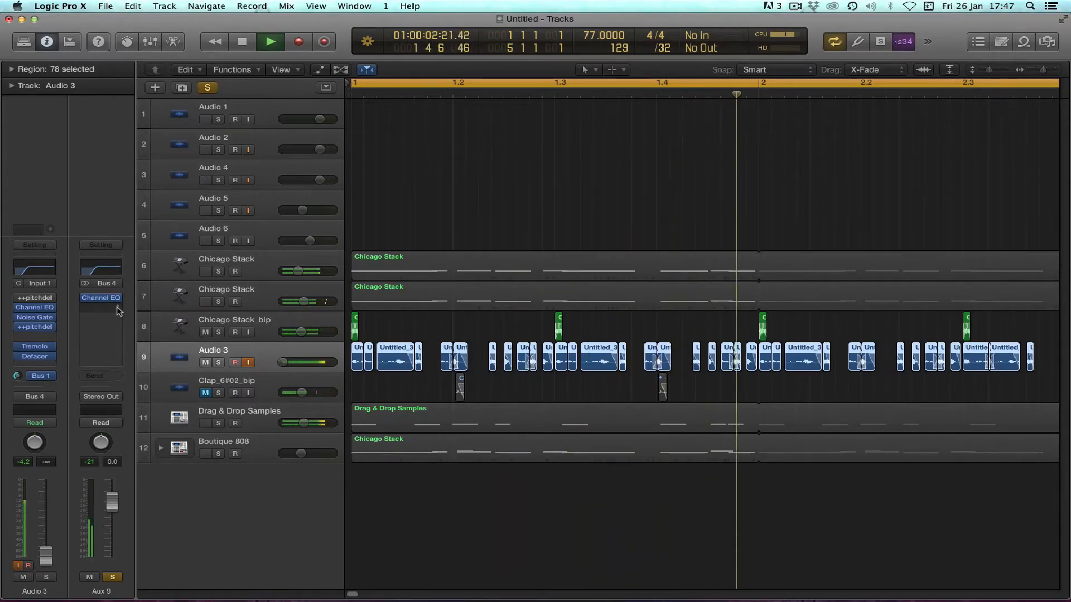
# Insert a stereo Echo after the Channel EQ on Aux 9 and set its Color to -17.
pyautogui.click(119, 311)
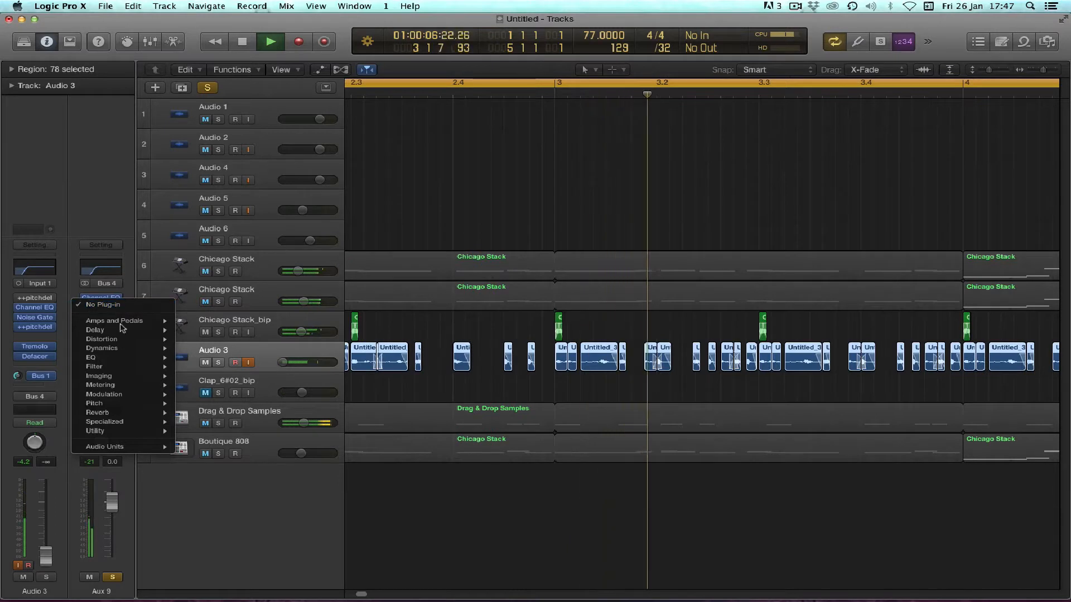
pyautogui.moveTo(128, 330)
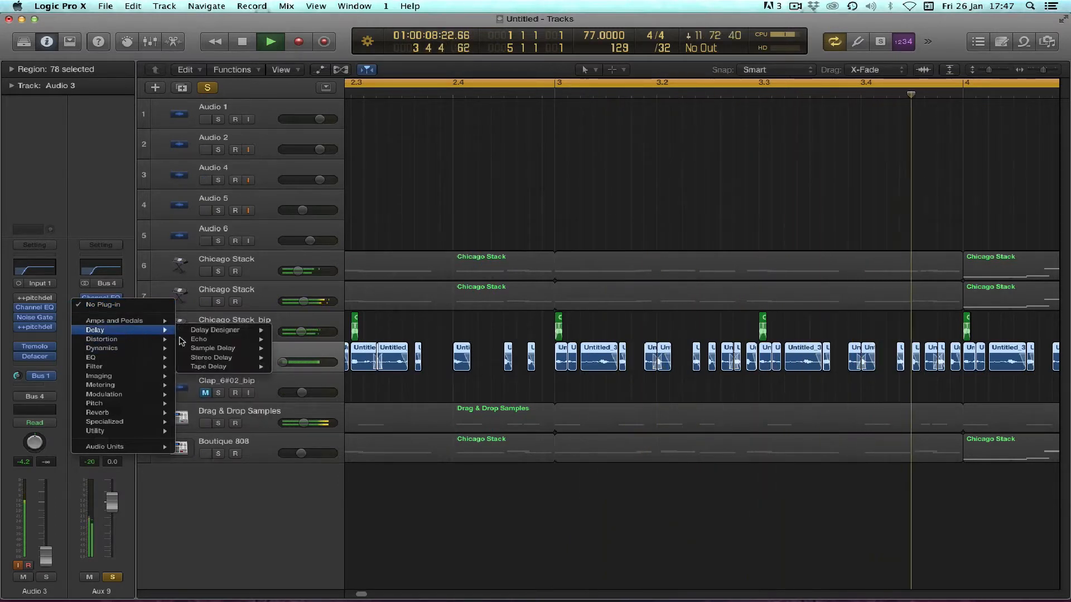
pyautogui.moveTo(202, 341)
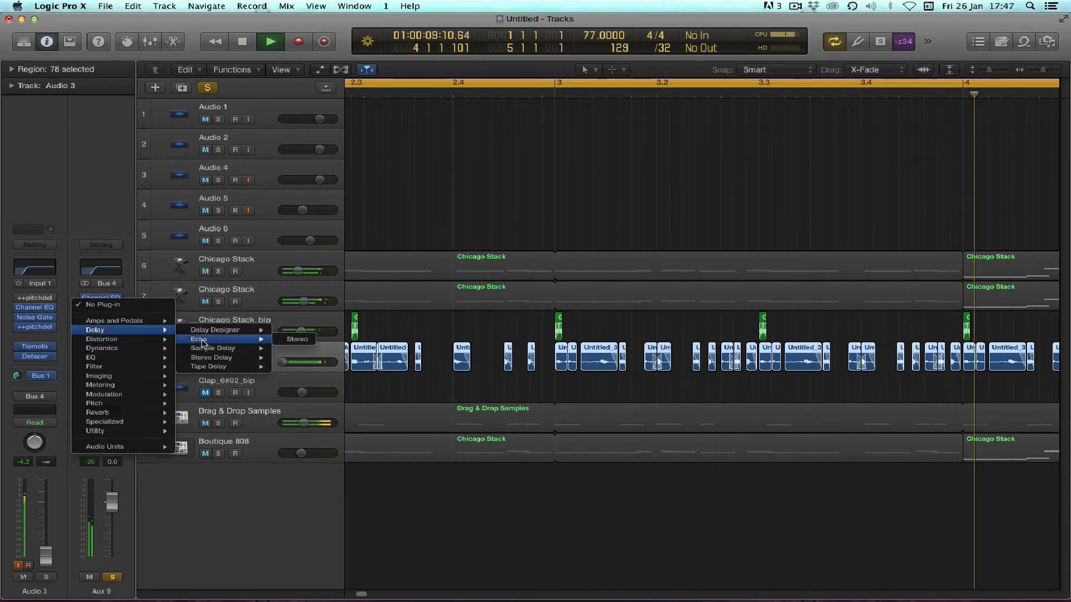
pyautogui.click(297, 339)
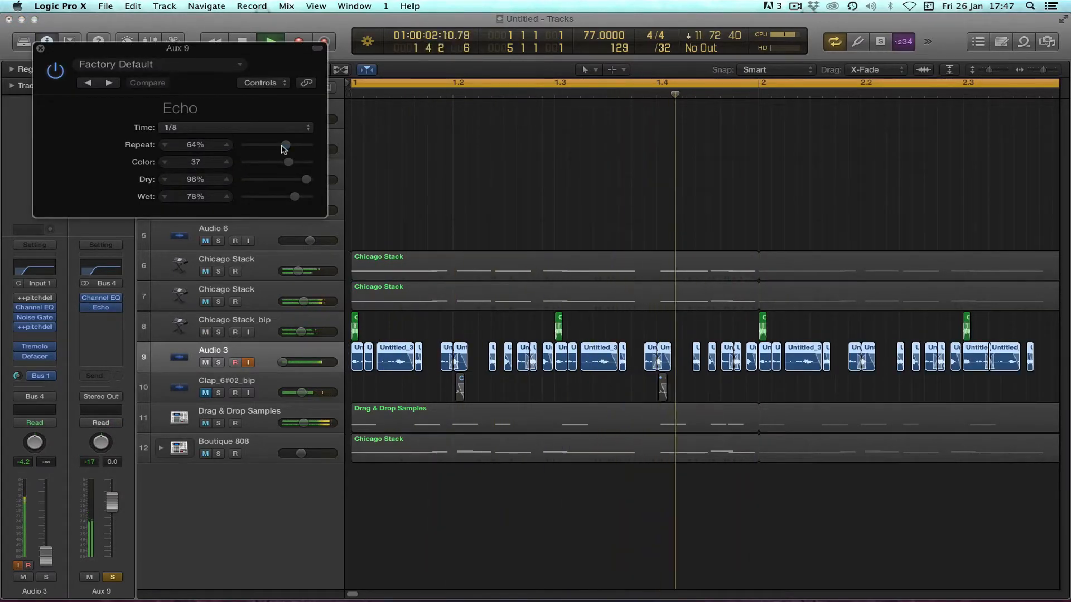
pyautogui.moveTo(289, 162); pyautogui.dragTo(270, 169)
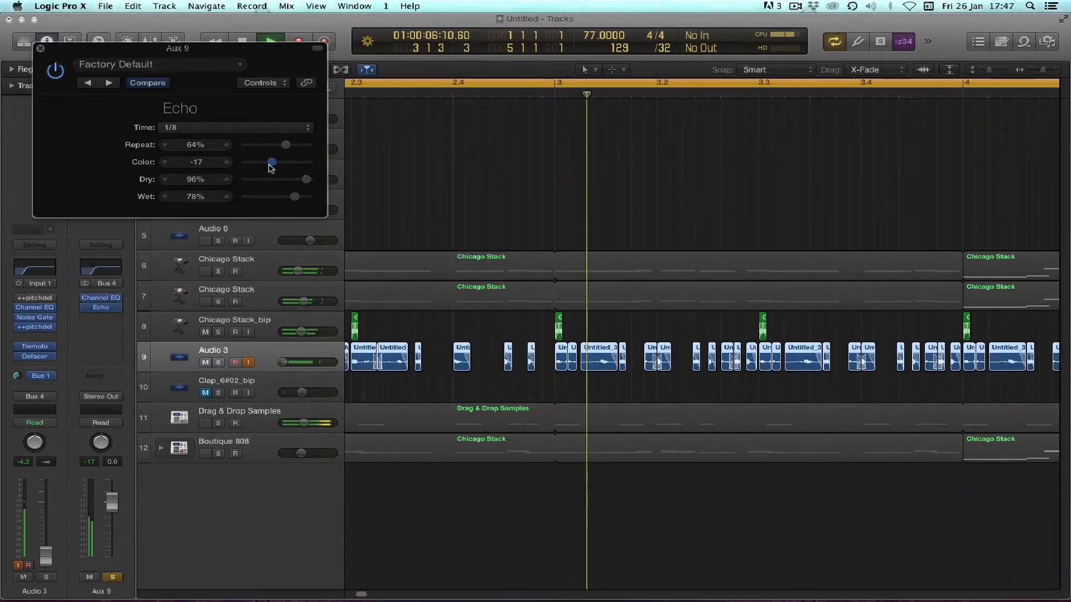
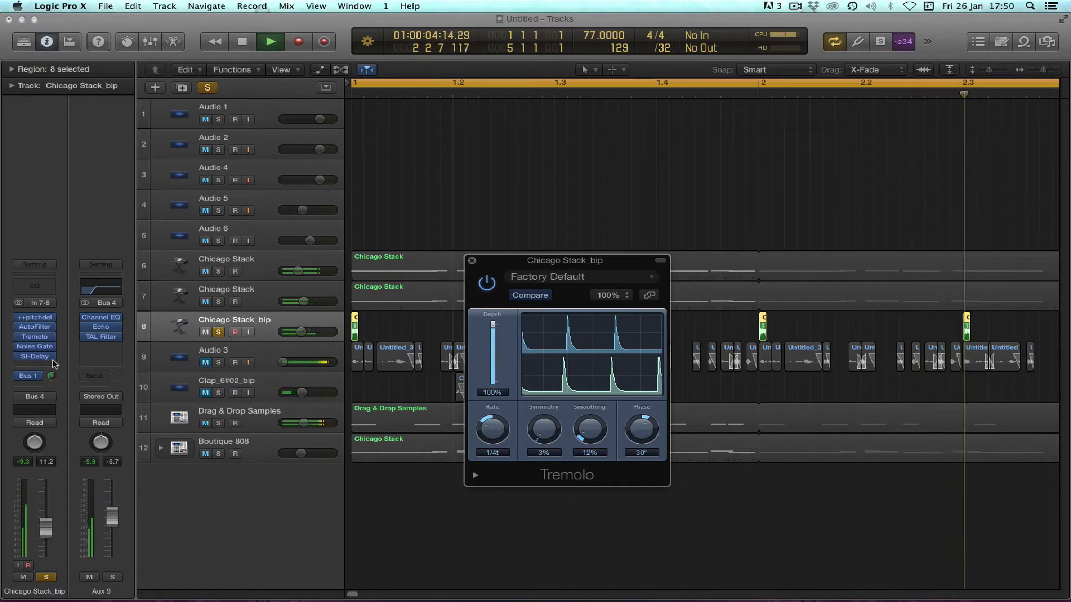
# Set the Chicago Stack_bip Stereo Delay to 9% left and 19% right mix, 3% left and 5% right feedback, and 21% left-to-right crossfeed.
pyautogui.click(51, 357)
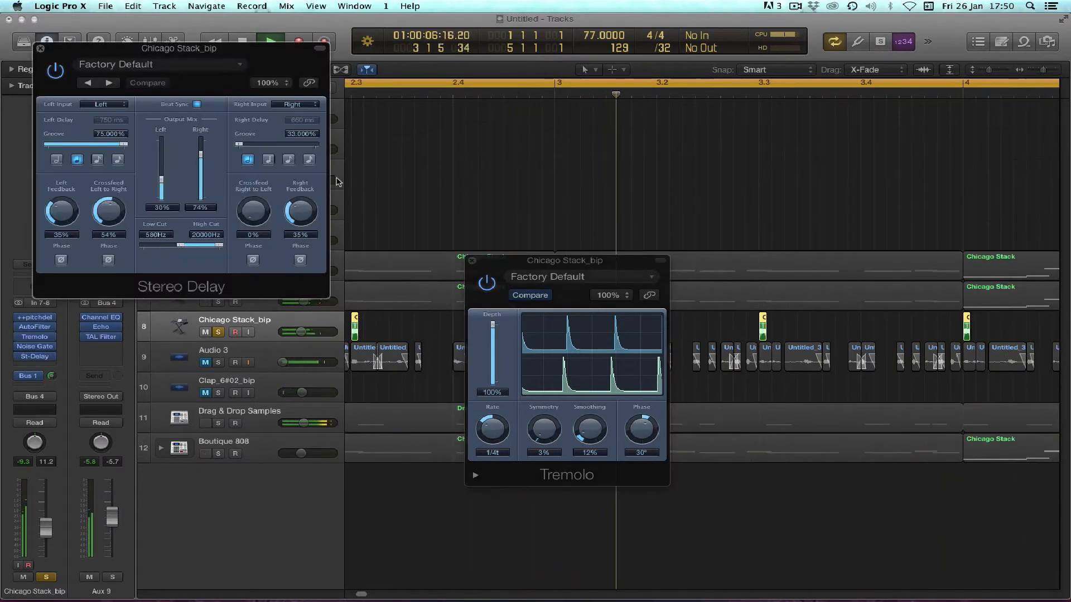
pyautogui.moveTo(201, 154); pyautogui.dragTo(204, 211)
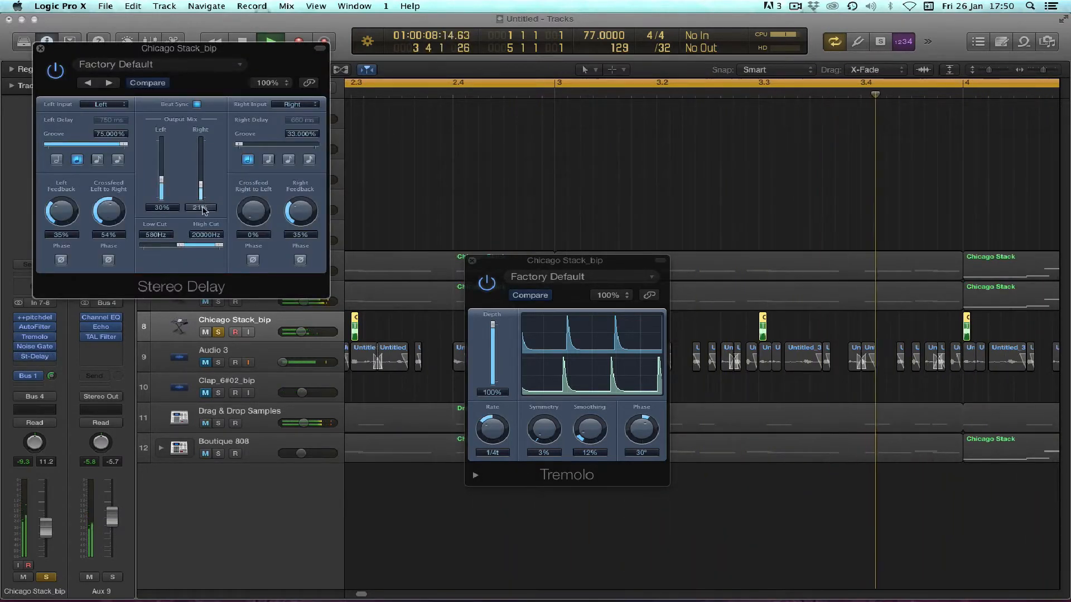
pyautogui.moveTo(162, 179); pyautogui.dragTo(165, 201)
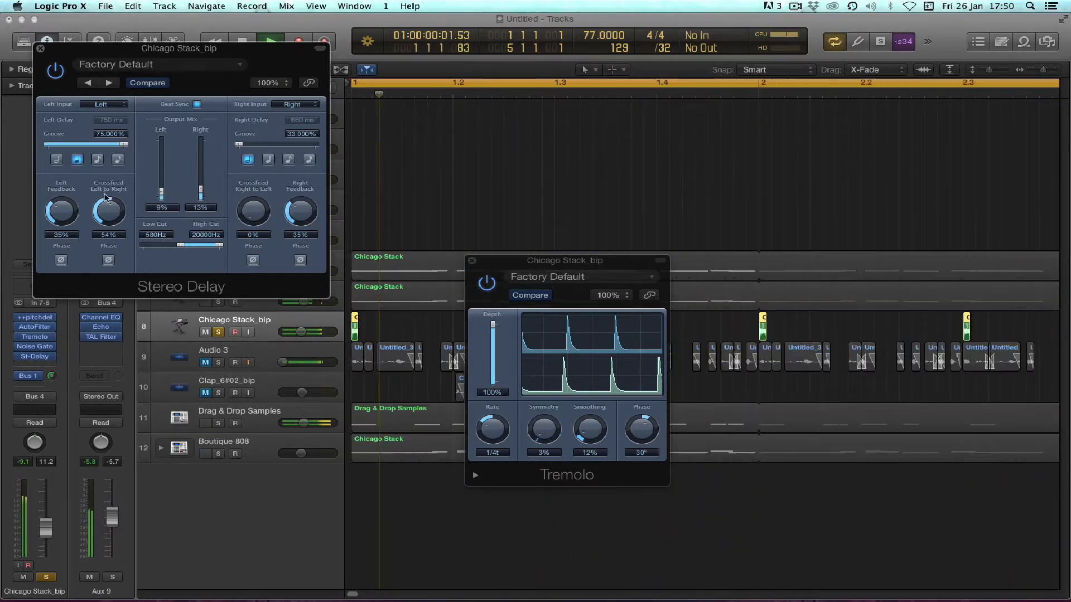
pyautogui.moveTo(61, 212); pyautogui.dragTo(62, 230)
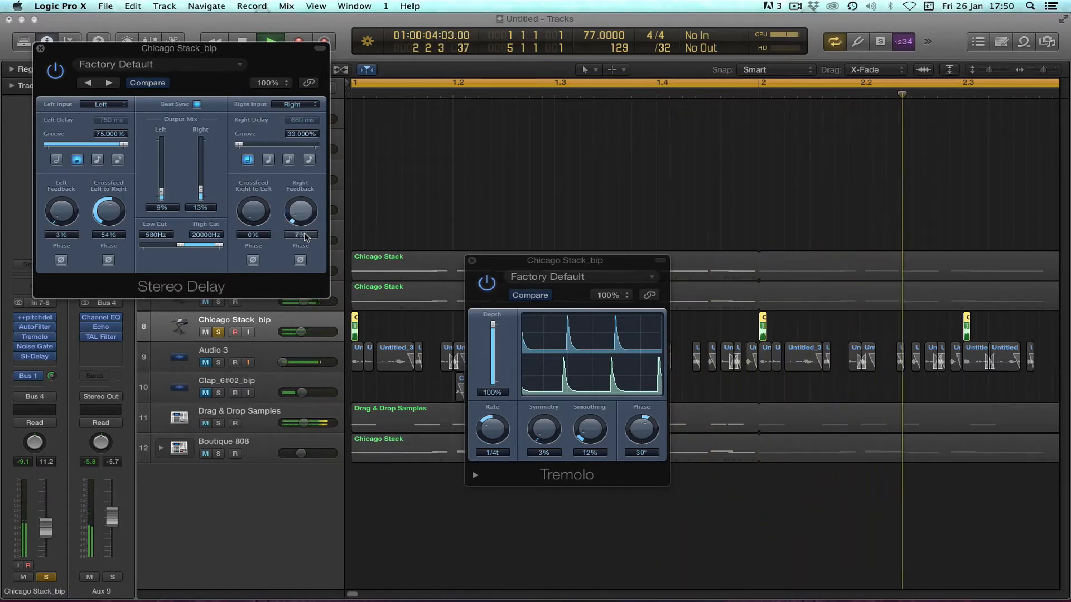
pyautogui.moveTo(109, 212); pyautogui.dragTo(109, 237)
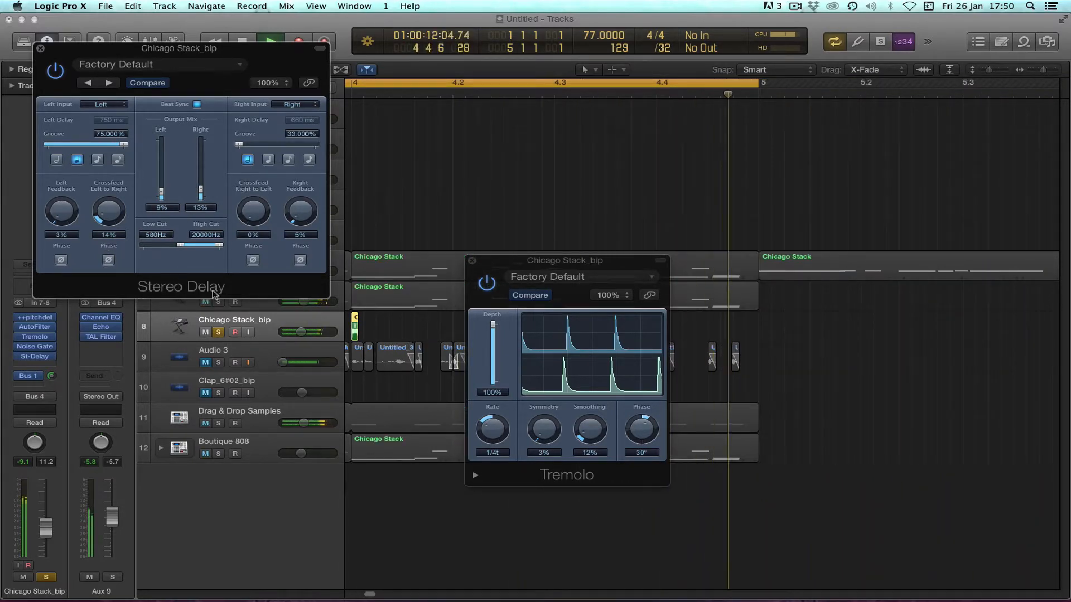
pyautogui.moveTo(119, 213); pyautogui.dragTo(118, 208)
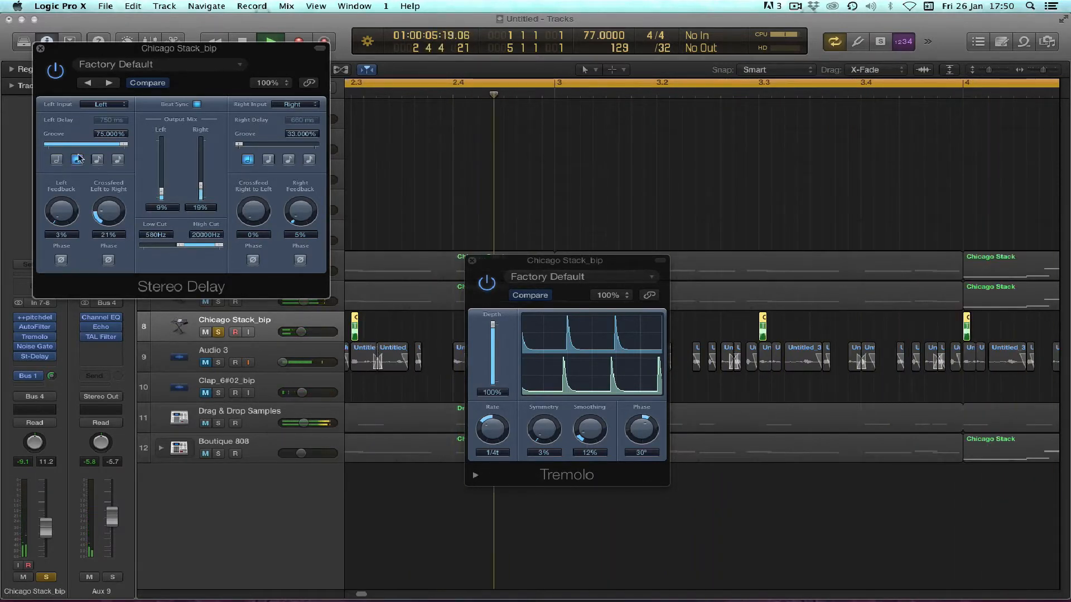
pyautogui.click(39, 50)
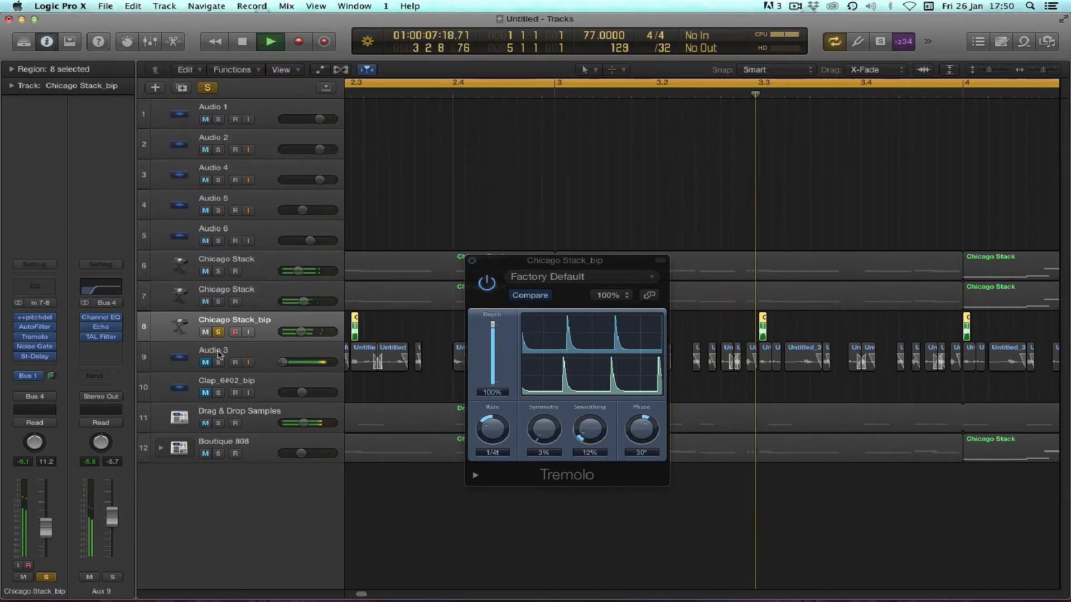
# Solo Audio 3 alongside Chicago Stack_bip and insert a second stereo Tremolo after the St-Delay on Chicago Stack_bip.
pyautogui.click(219, 363)
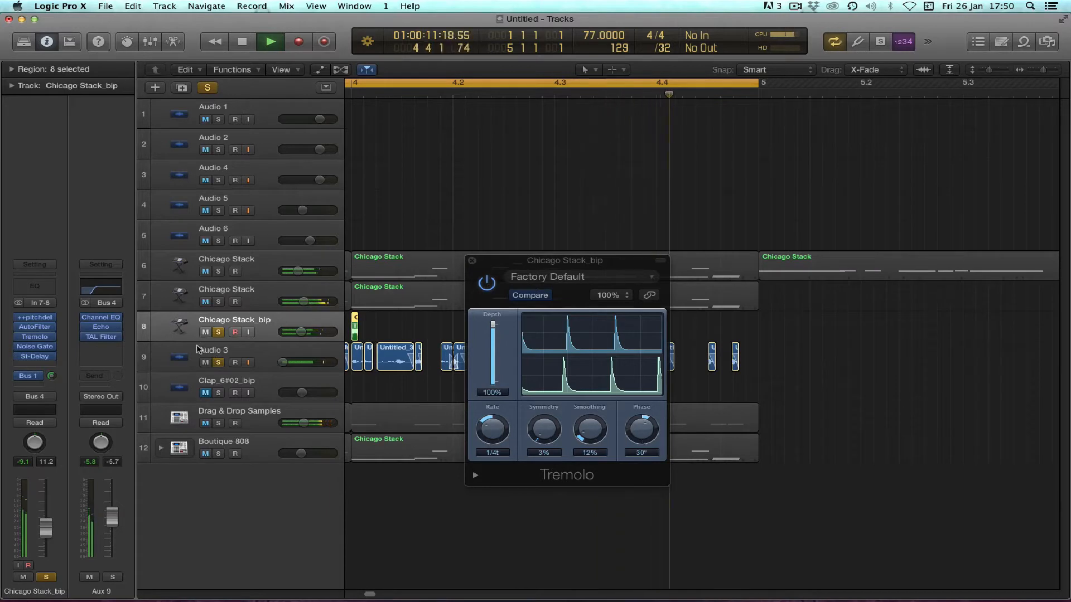
pyautogui.click(34, 366)
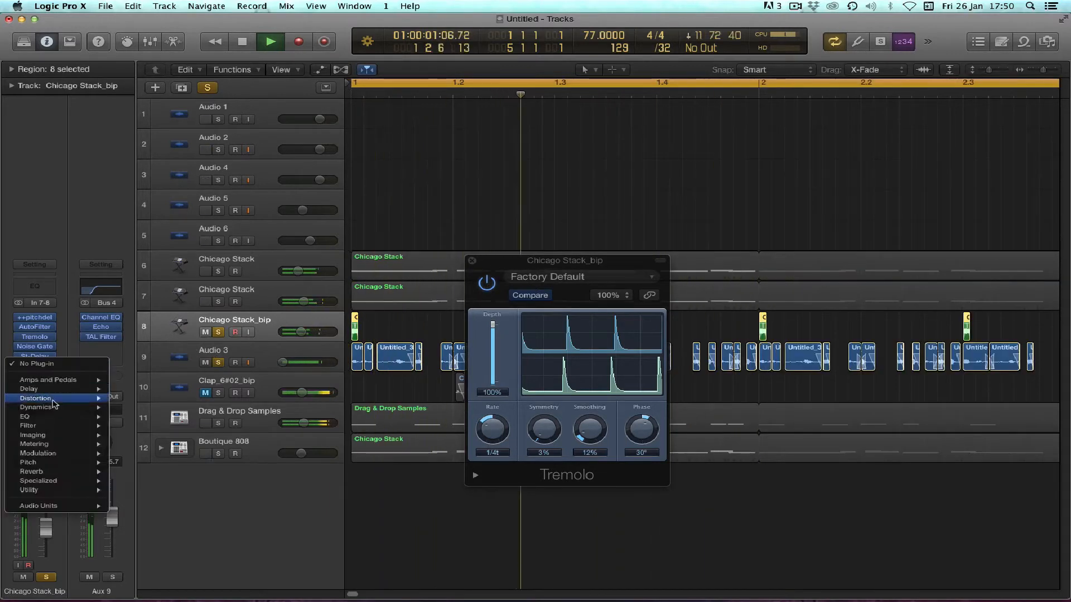
pyautogui.moveTo(56, 453)
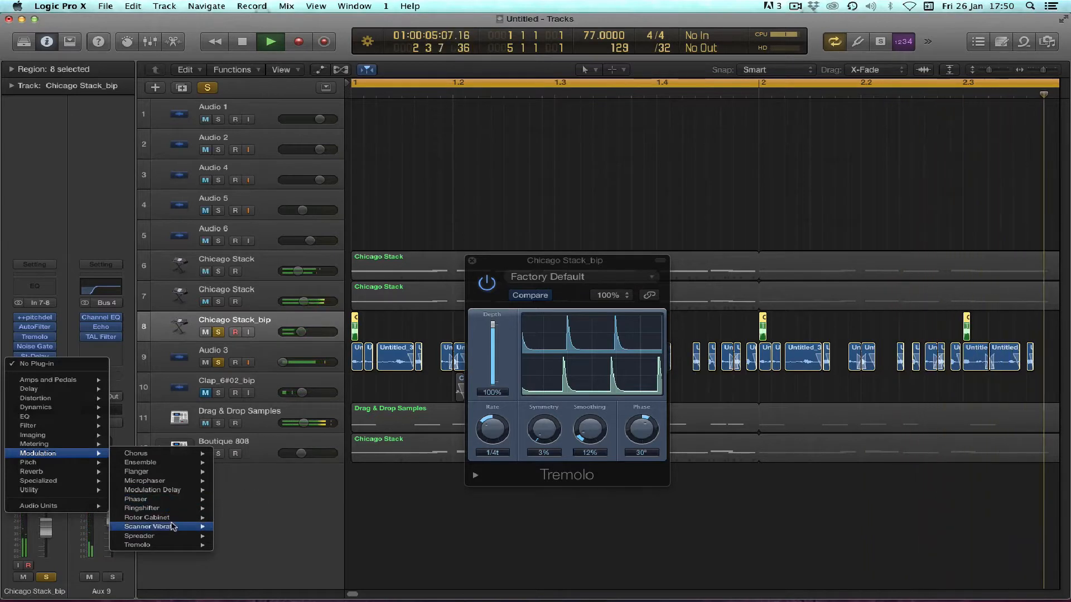
pyautogui.moveTo(173, 545)
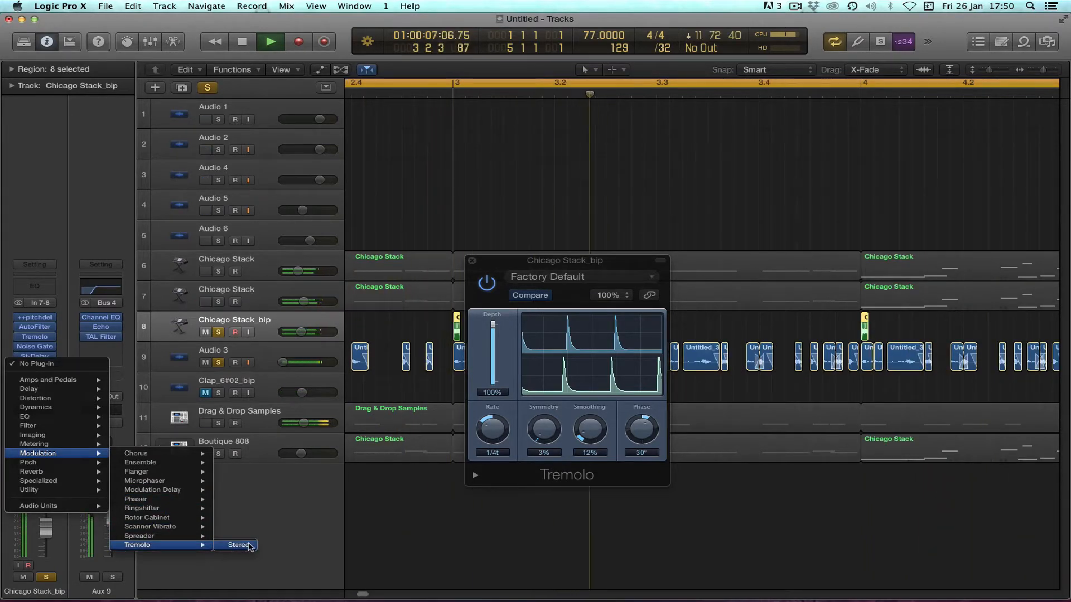
pyautogui.click(239, 545)
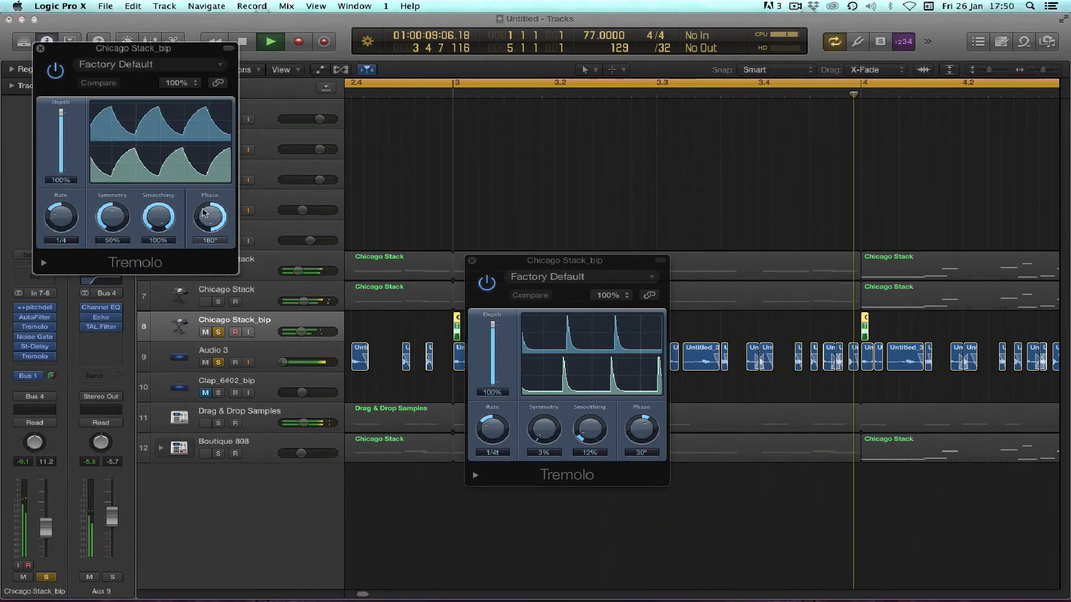
# Set the new Tremolo to 0° phase, 18% smoothing, 35% symmetry and a 1/1 rate.
pyautogui.moveTo(205, 212); pyautogui.dragTo(219, 257)
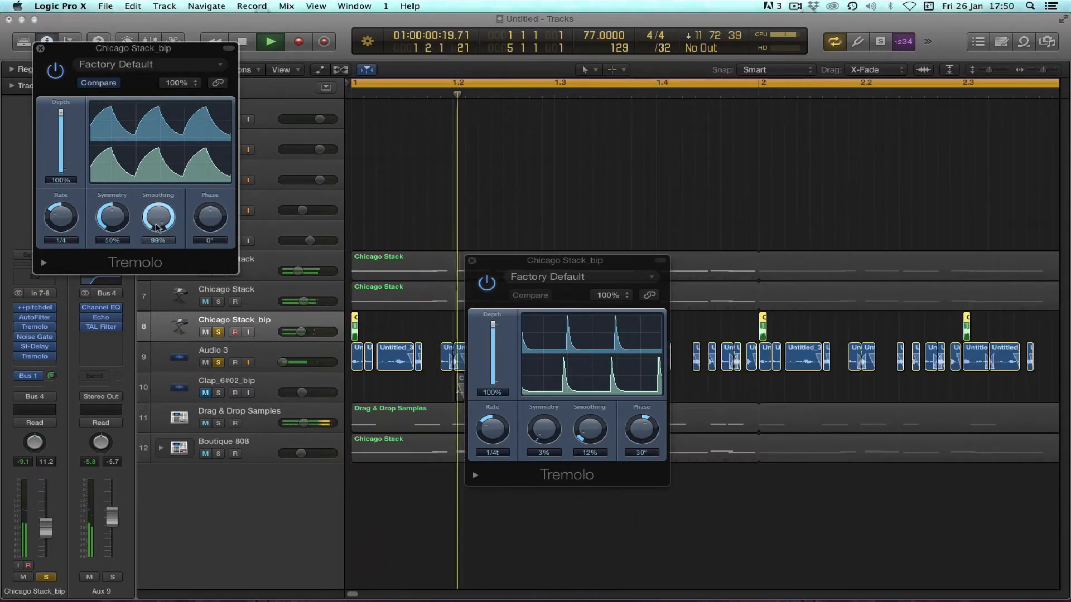
pyautogui.moveTo(158, 217); pyautogui.dragTo(170, 316)
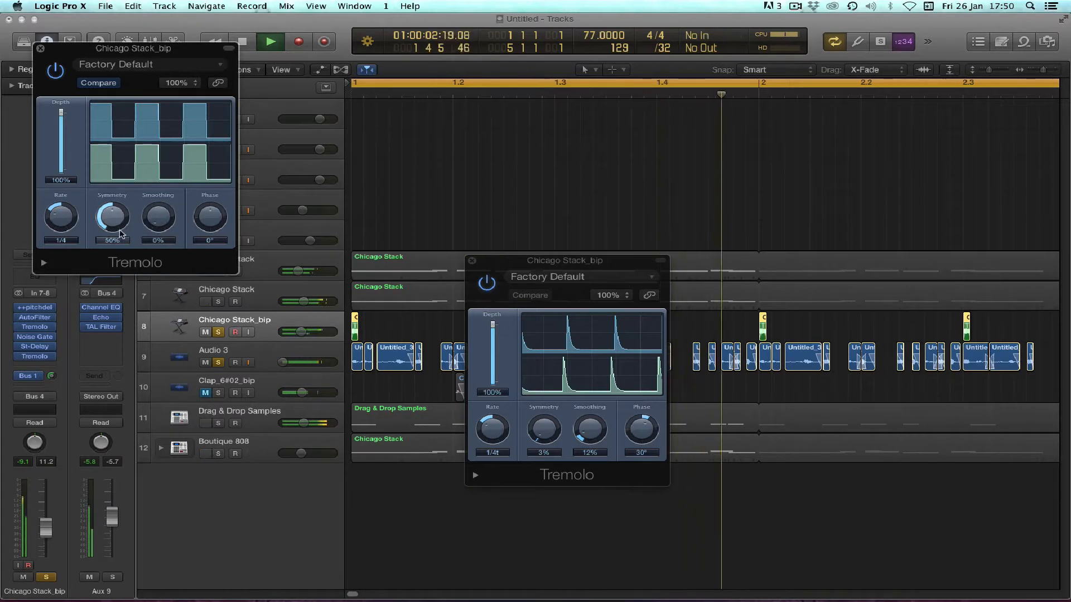
pyautogui.moveTo(61, 216); pyautogui.dragTo(58, 227)
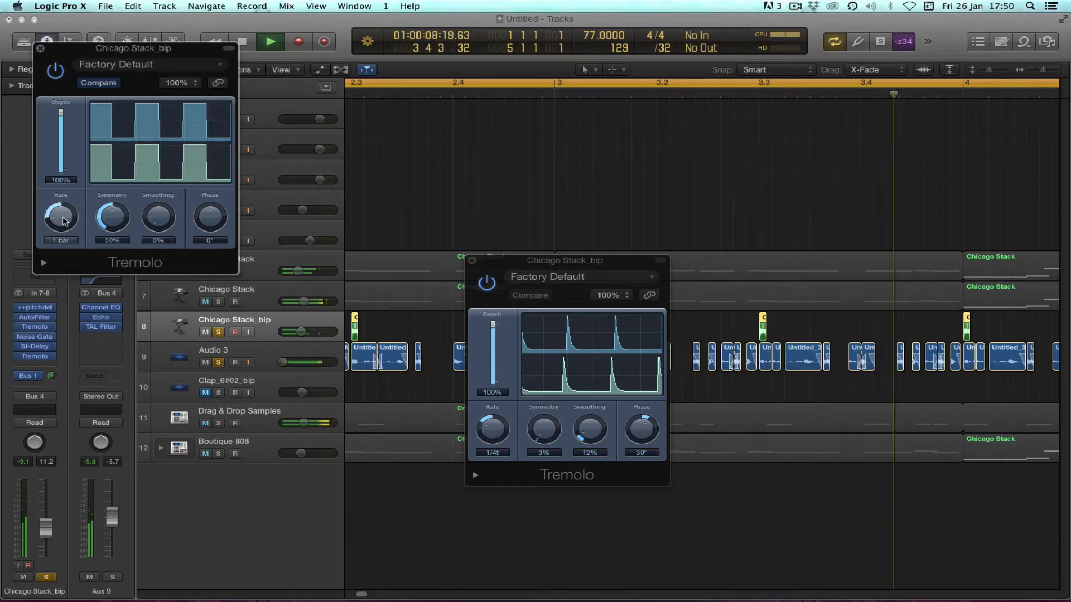
pyautogui.moveTo(63, 221); pyautogui.dragTo(63, 218)
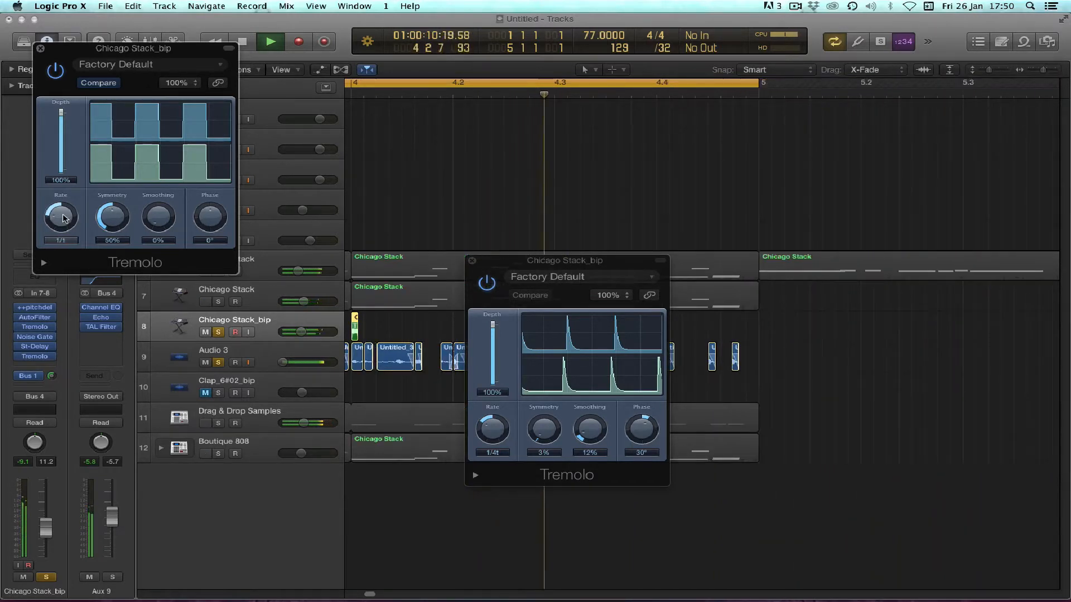
pyautogui.moveTo(160, 234); pyautogui.dragTo(160, 222)
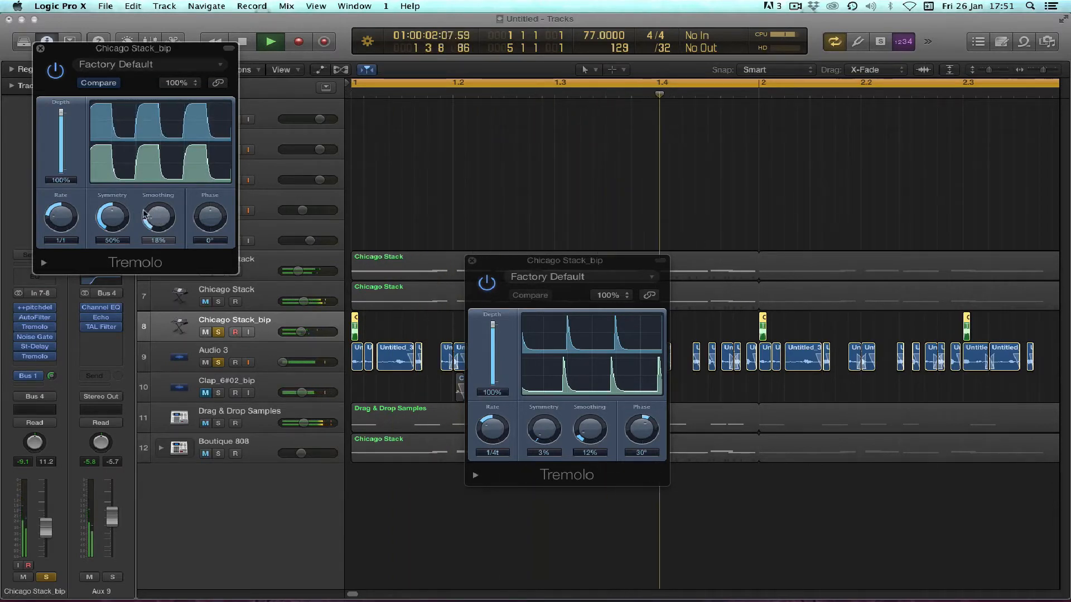
pyautogui.moveTo(113, 216); pyautogui.dragTo(112, 228)
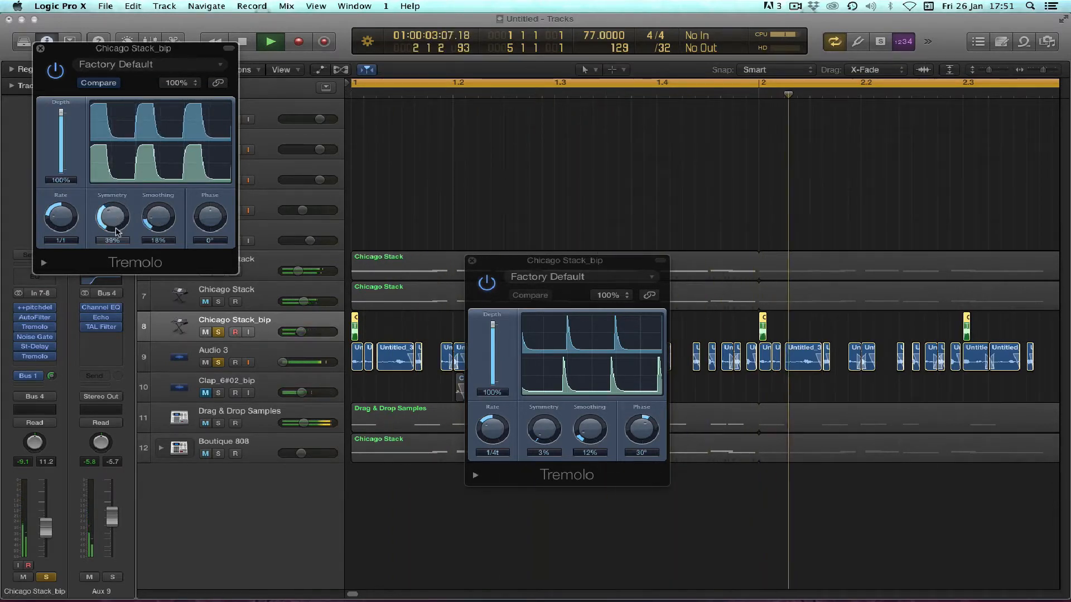
# Unsolo Audio 3 and set the new Tremolo's rate to 1/2 and its offset to 180°.
pyautogui.click(218, 363)
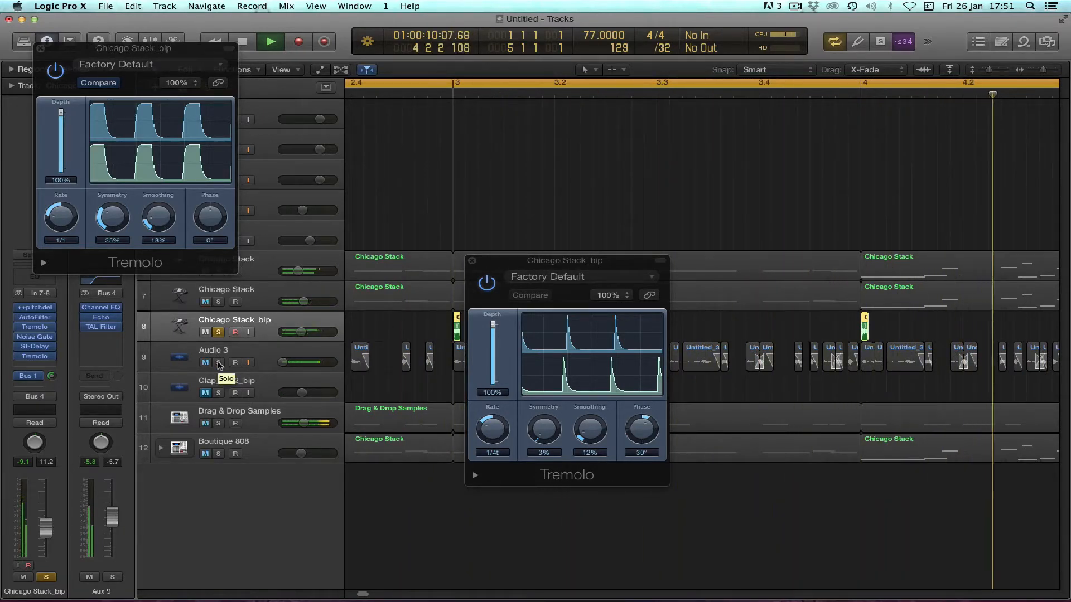
pyautogui.click(66, 217)
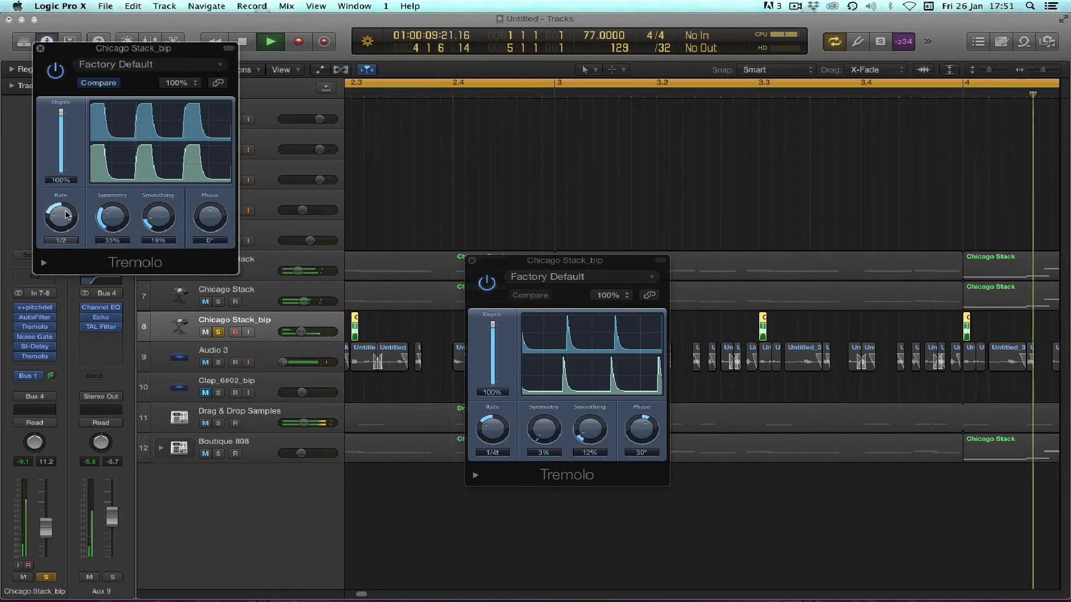
pyautogui.click(44, 264)
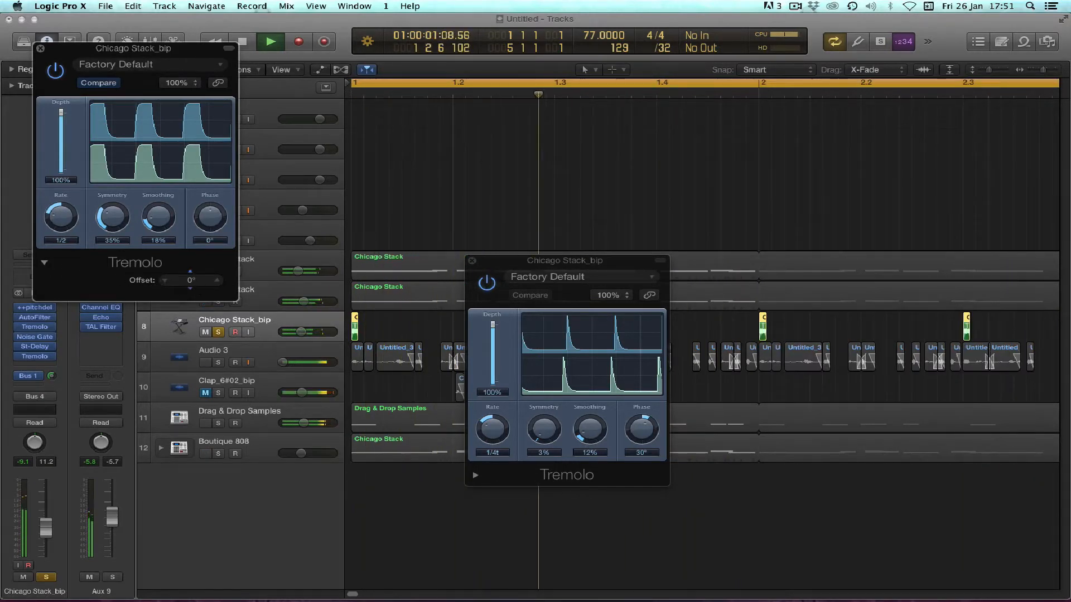
pyautogui.moveTo(190, 280); pyautogui.dragTo(190, 273)
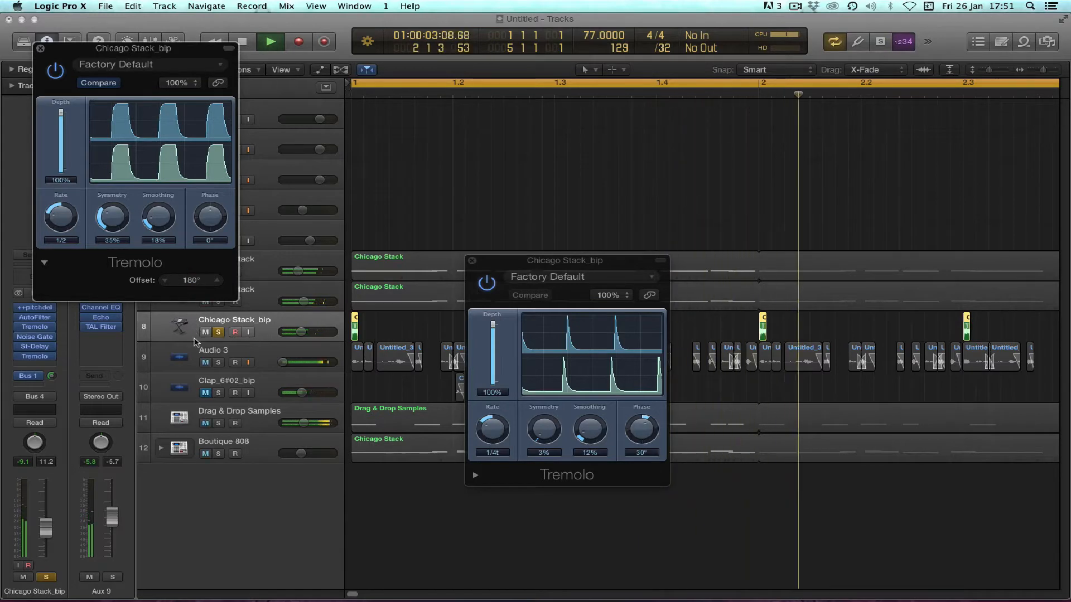
# Solo the Drag & Drop Samples and Audio 3 tracks together with Chicago Stack_bip.
pyautogui.click(218, 424)
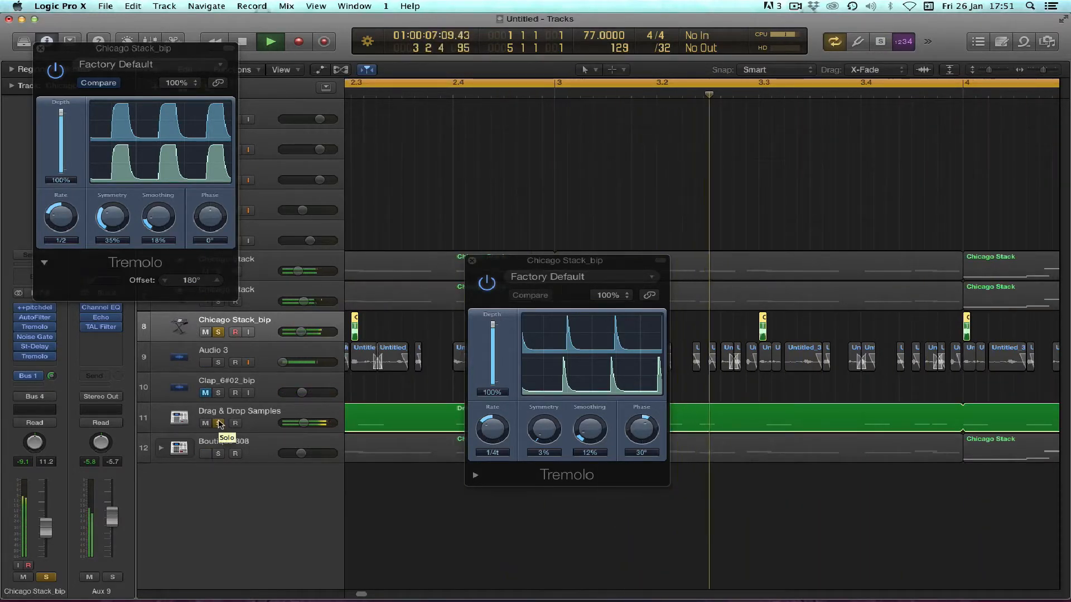
pyautogui.click(218, 364)
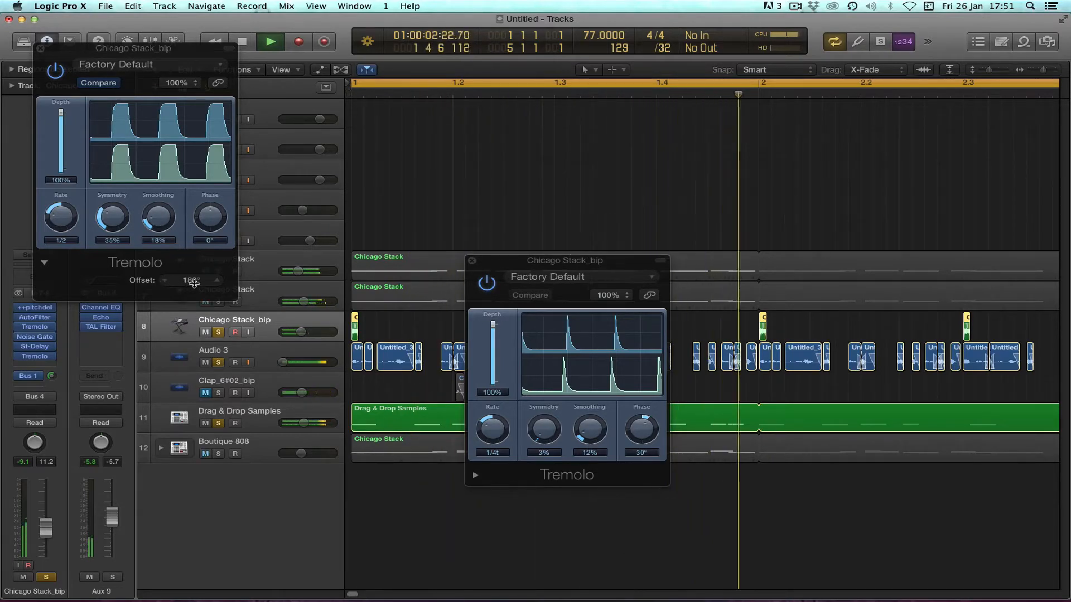
# Set the offset of the second Tremolo on Chicago Stack_bip to -30° and close its window.
pyautogui.moveTo(194, 283); pyautogui.dragTo(194, 318)
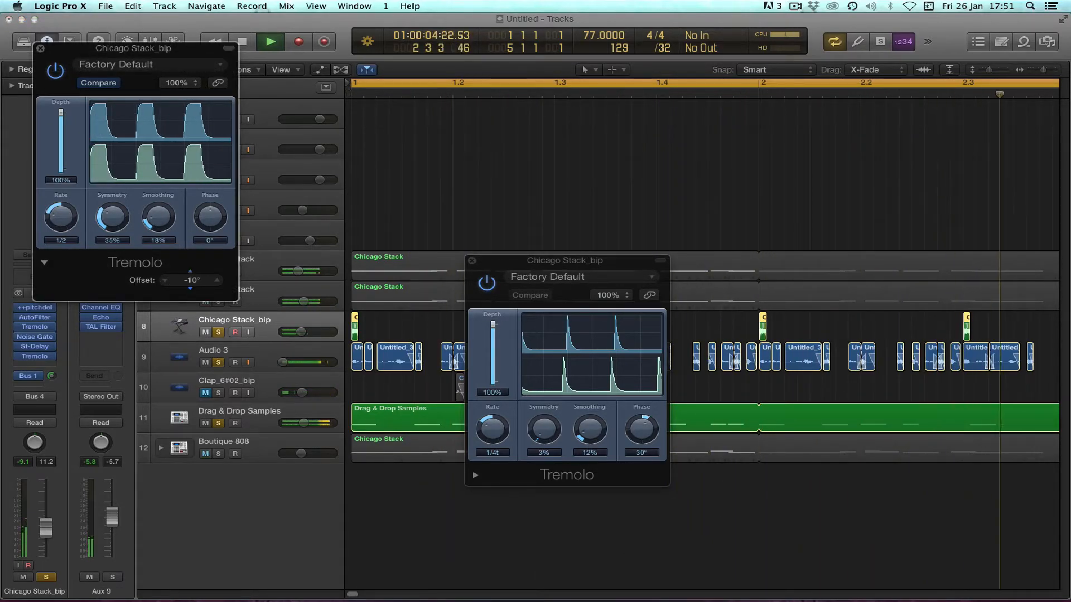
pyautogui.moveTo(191, 280); pyautogui.dragTo(191, 289)
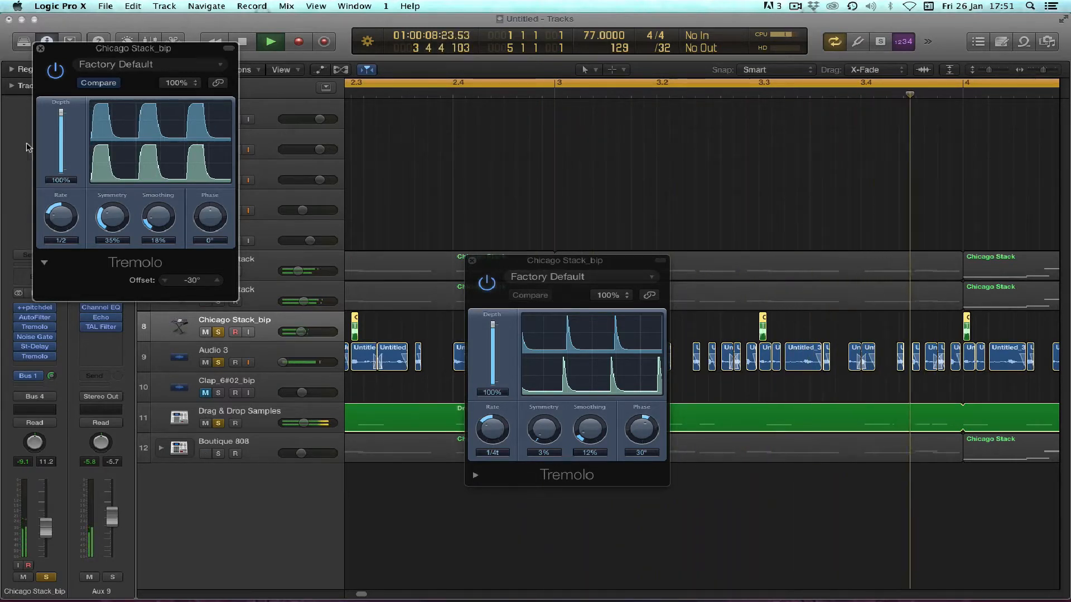
pyautogui.click(40, 49)
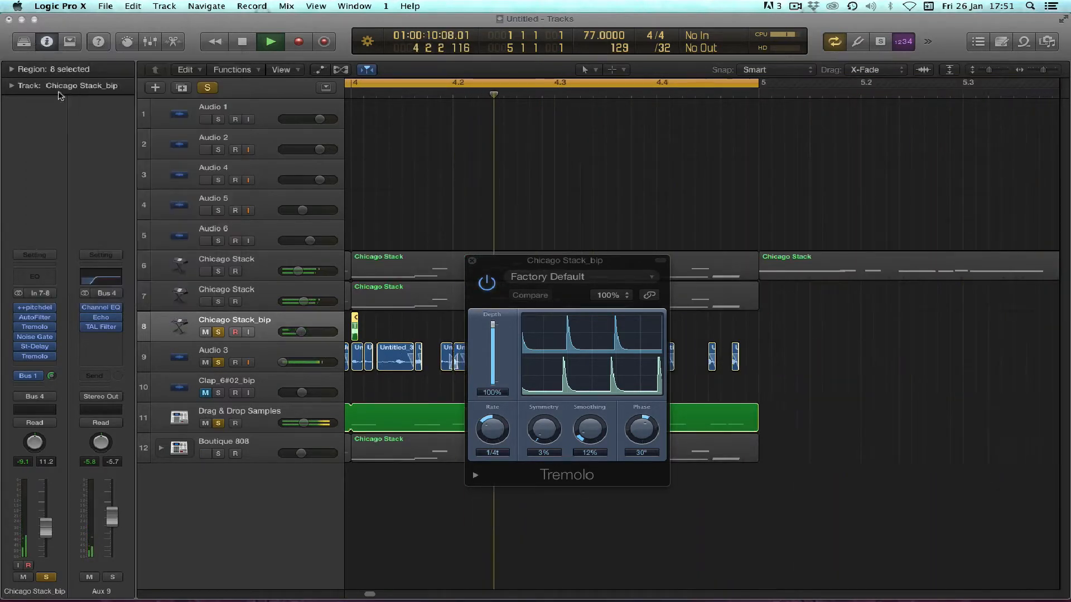
# Mute Audio 3 and solo both Chicago Stack tracks alongside Chicago Stack_bip and Drag & Drop Samples.
pyautogui.click(206, 363)
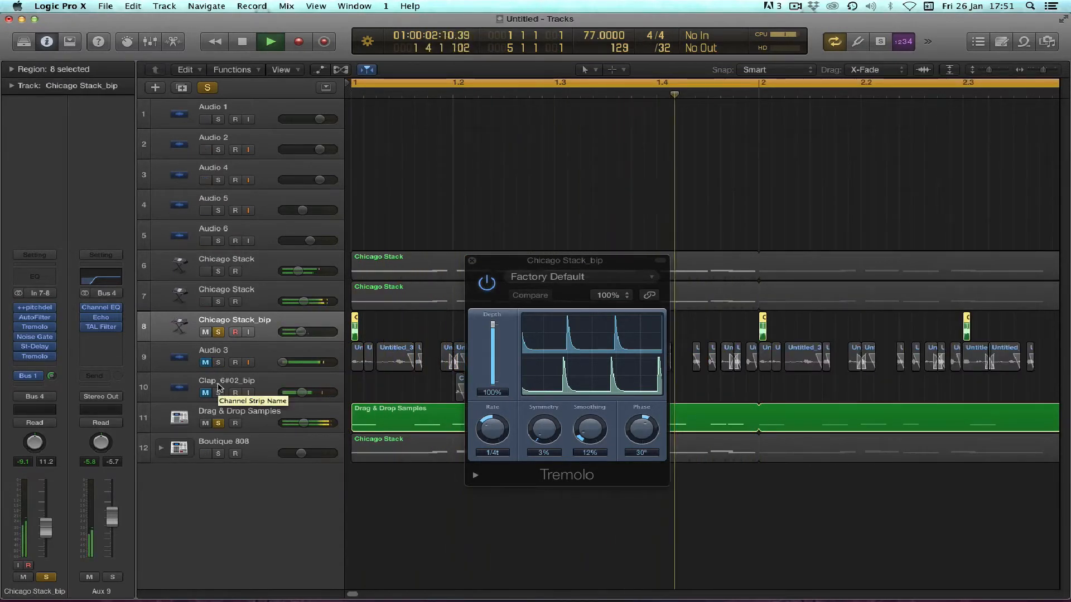
pyautogui.click(218, 302)
pyautogui.click(219, 302)
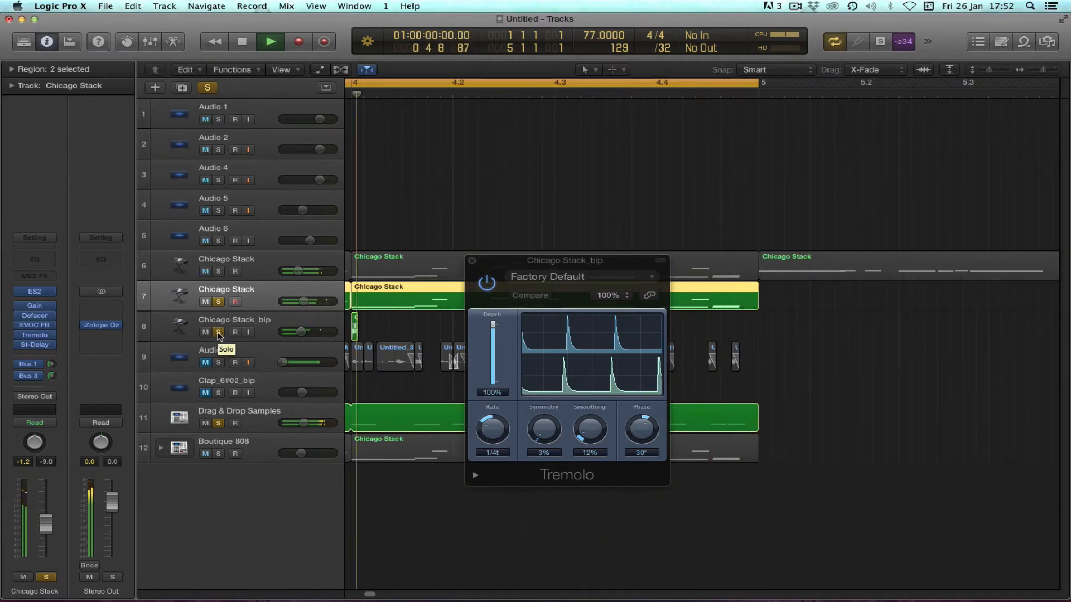
pyautogui.click(218, 271)
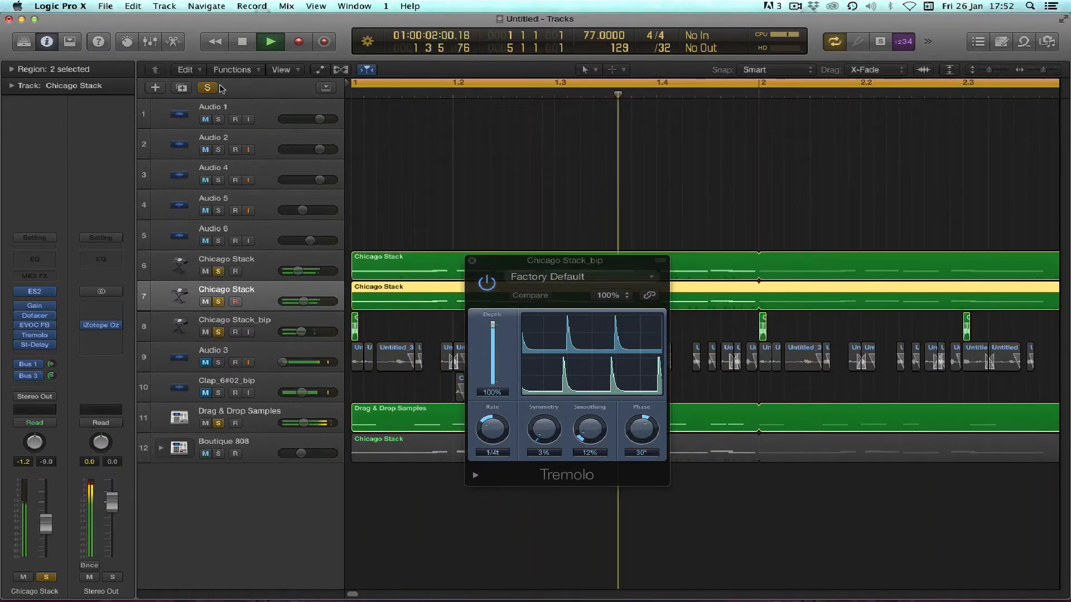
# Clear all track solos, close the remaining Chicago Stack_bip Tremolo window and deselect the regions.
pyautogui.click(208, 87)
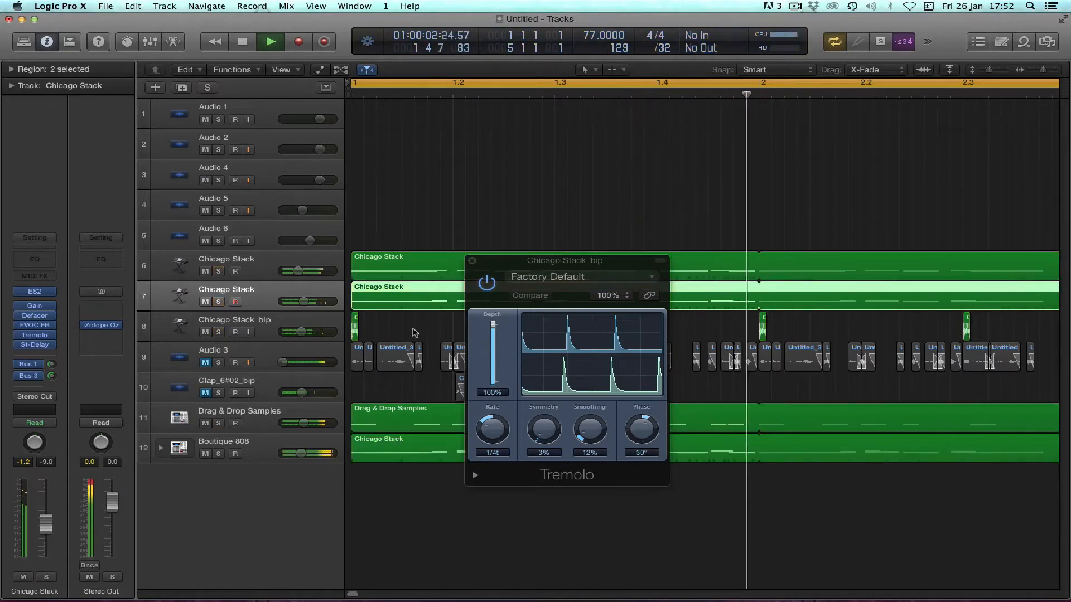
pyautogui.click(472, 261)
pyautogui.click(429, 249)
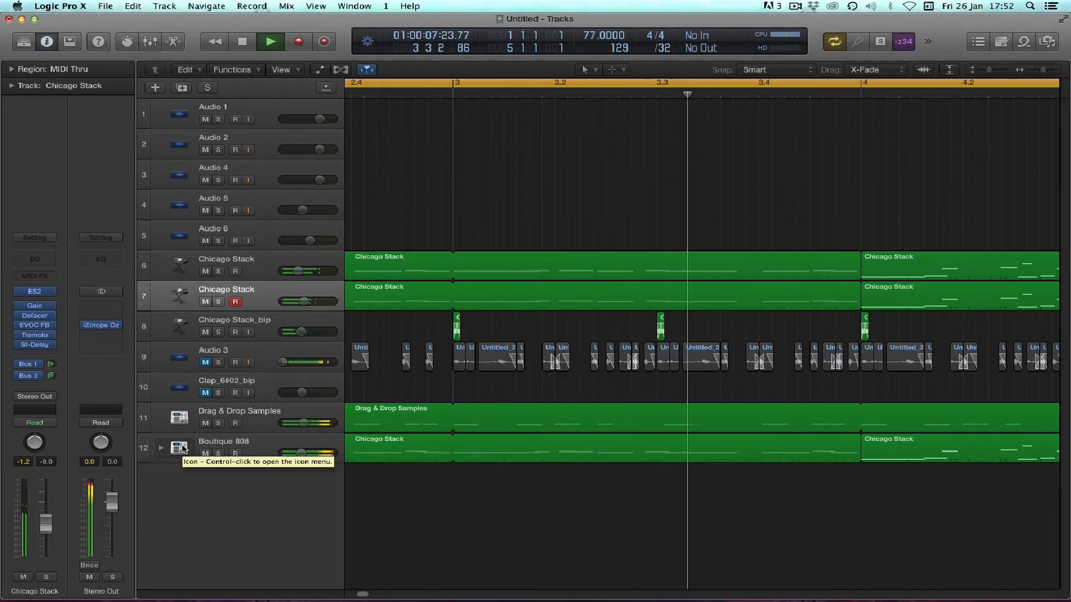
# Solo Boutique 808, the track 6 Chicago Stack and Drag & Drop Samples, and set the Boutique 808 volume to -9.4 dB.
pyautogui.click(245, 444)
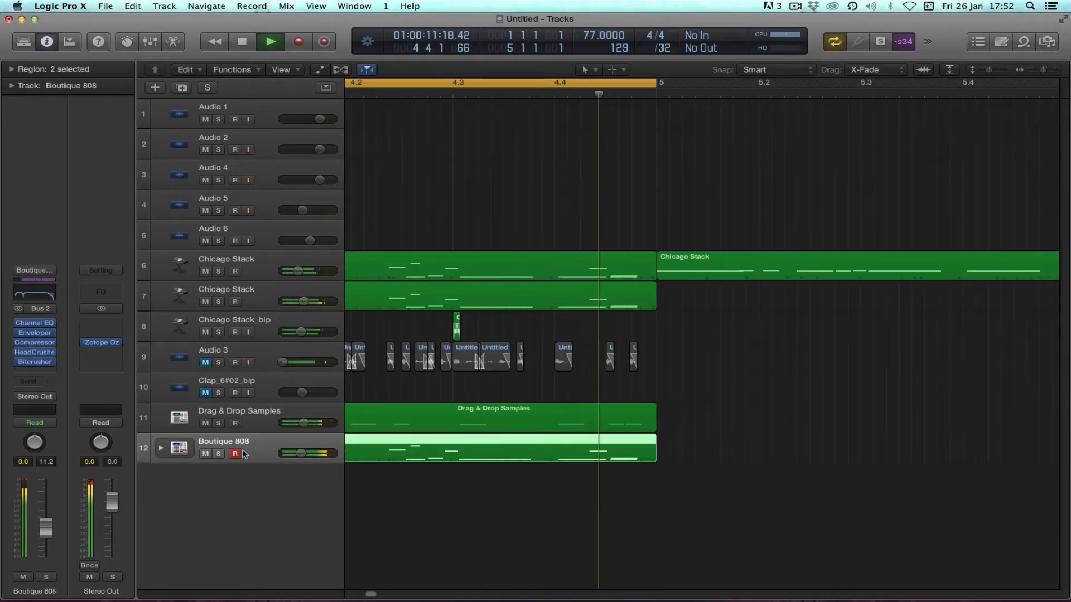
pyautogui.click(45, 577)
pyautogui.click(221, 276)
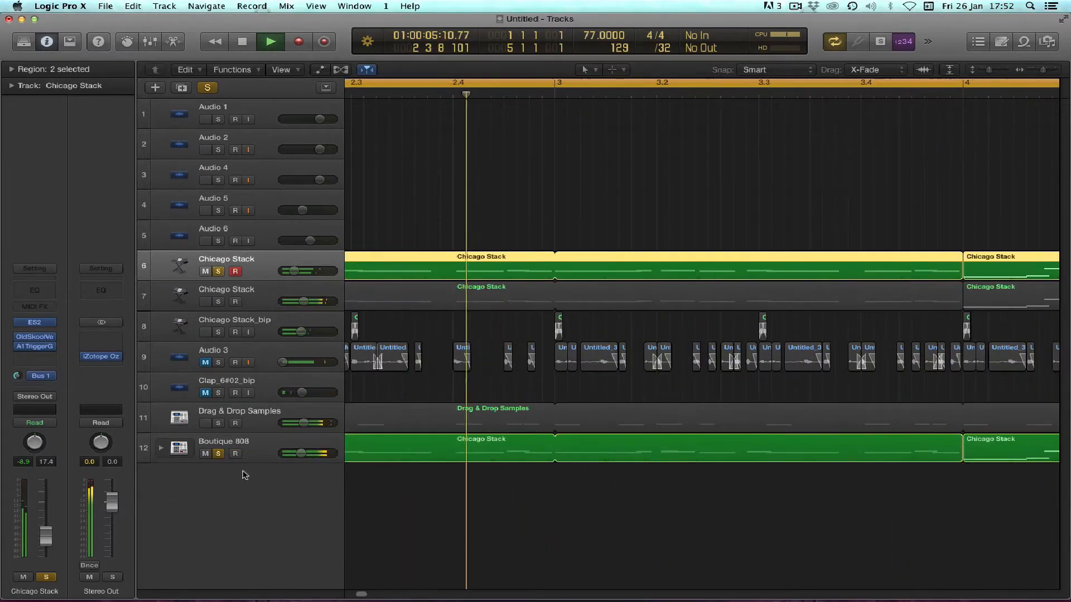
pyautogui.click(302, 453)
pyautogui.moveTo(302, 454); pyautogui.dragTo(303, 454)
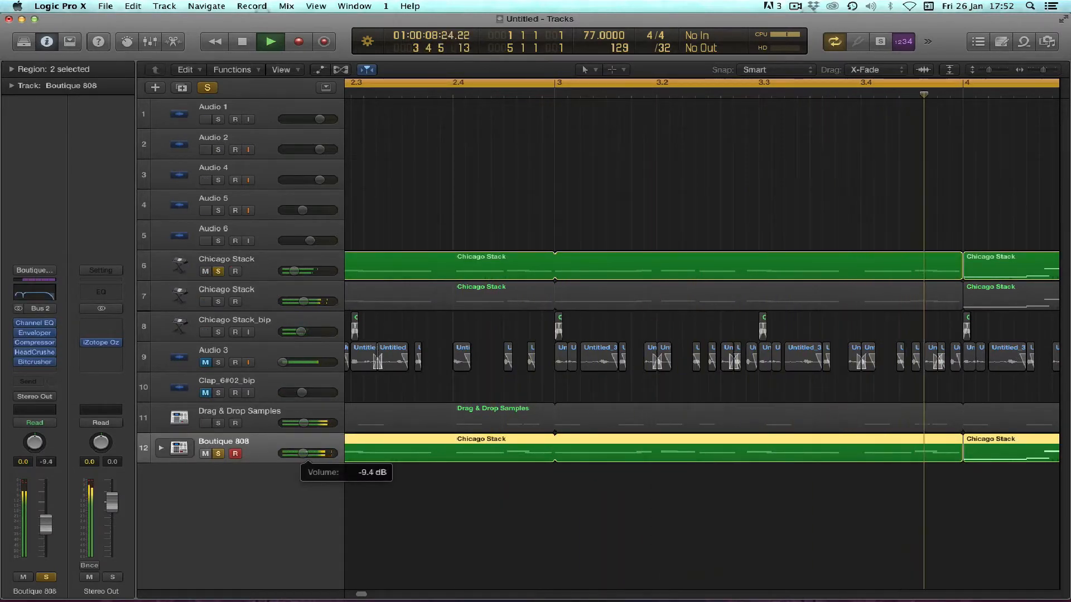
pyautogui.click(218, 423)
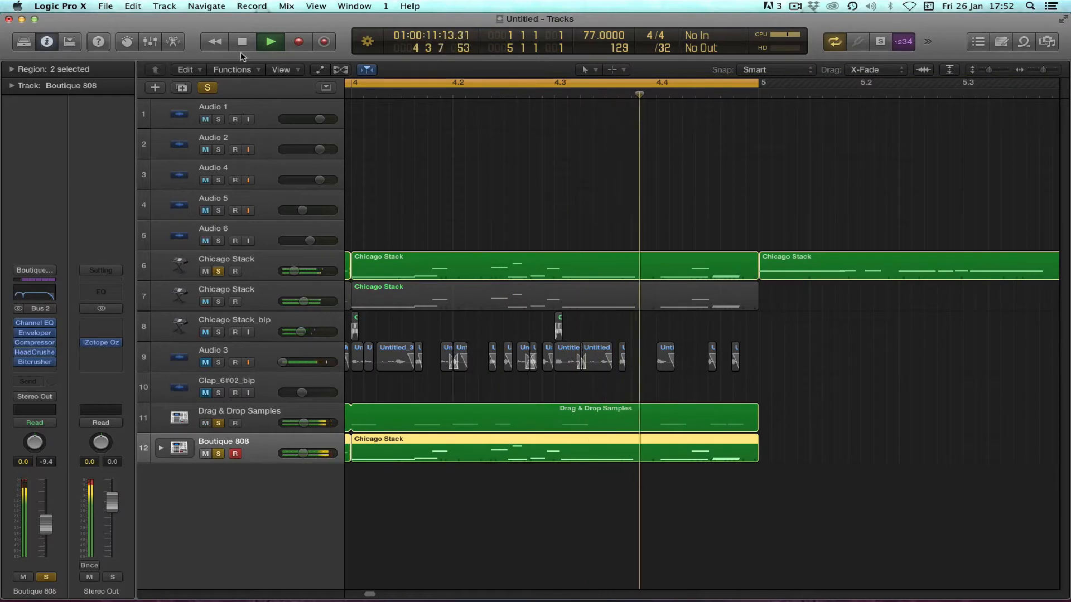
# Mute the track 7 Chicago Stack and solo only Aux 1, the Bus 1 return of the track 6 Chicago Stack.
pyautogui.click(208, 89)
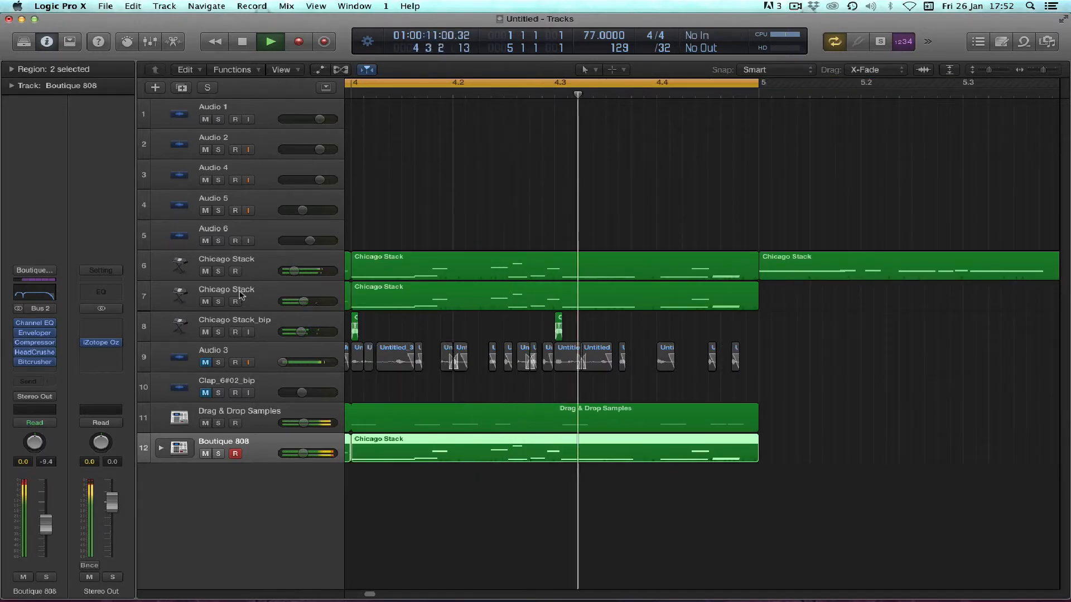
pyautogui.click(205, 302)
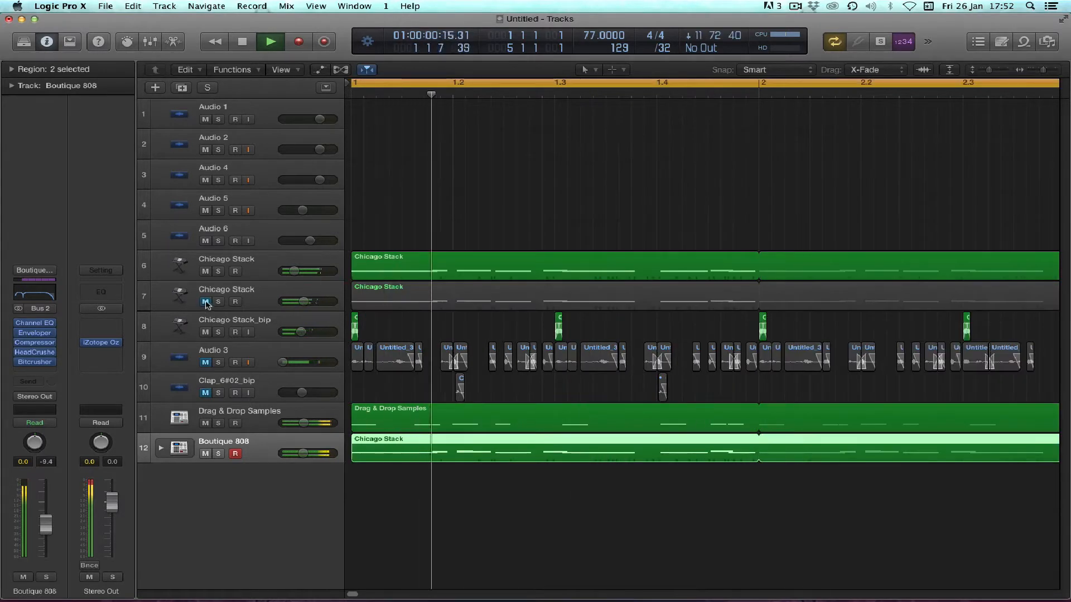
pyautogui.click(245, 266)
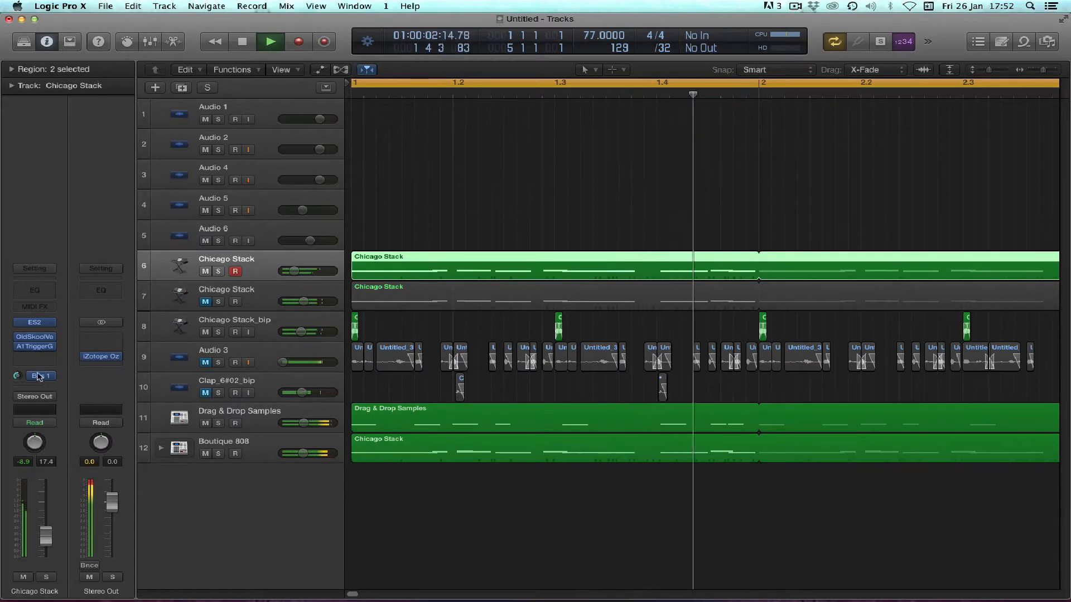
pyautogui.click(38, 376)
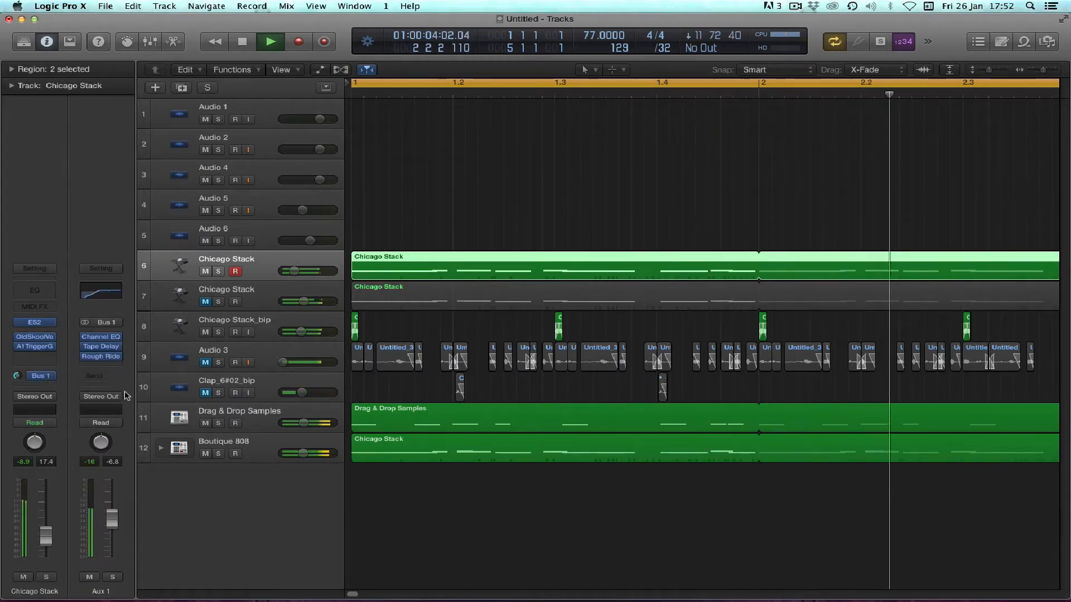
pyautogui.click(112, 577)
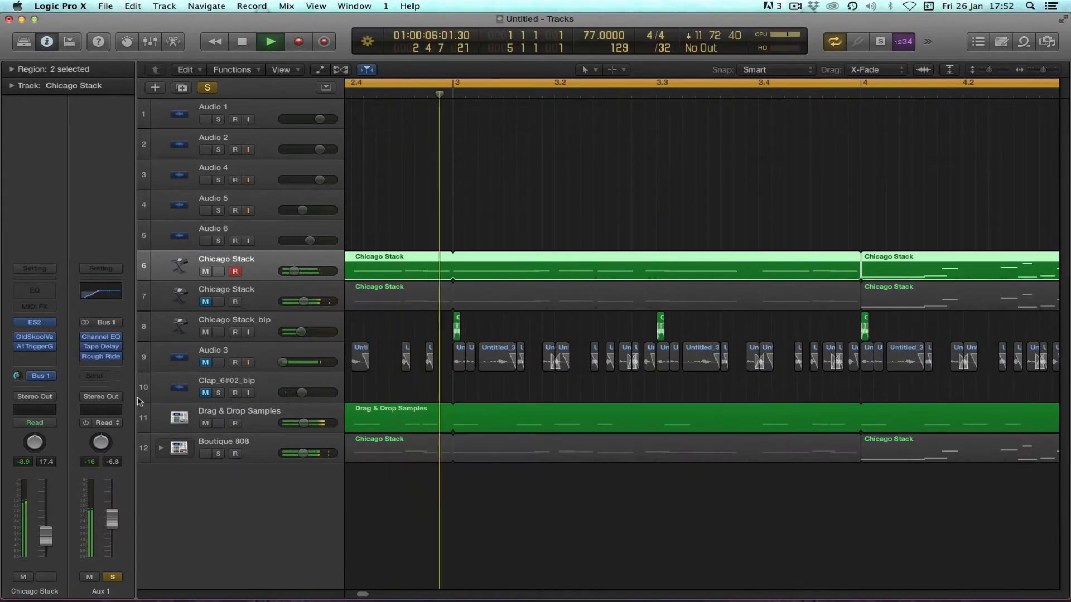
# Insert a Tremolo in the last effect slot of Aux 1 with 53% smoothing and 0° phase, and unsolo Aux 1.
pyautogui.click(112, 367)
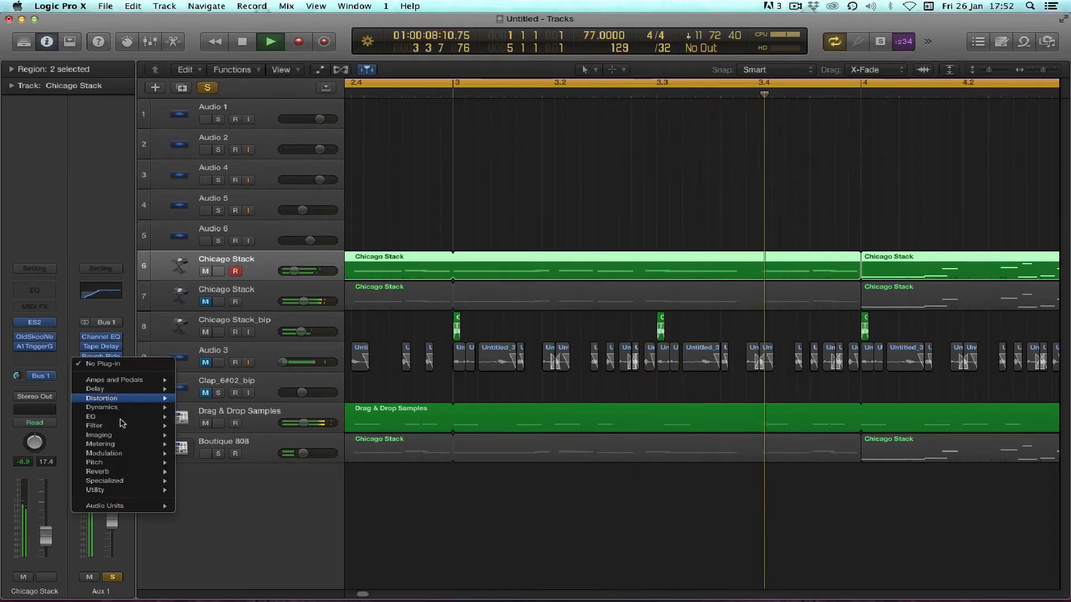
pyautogui.moveTo(126, 458)
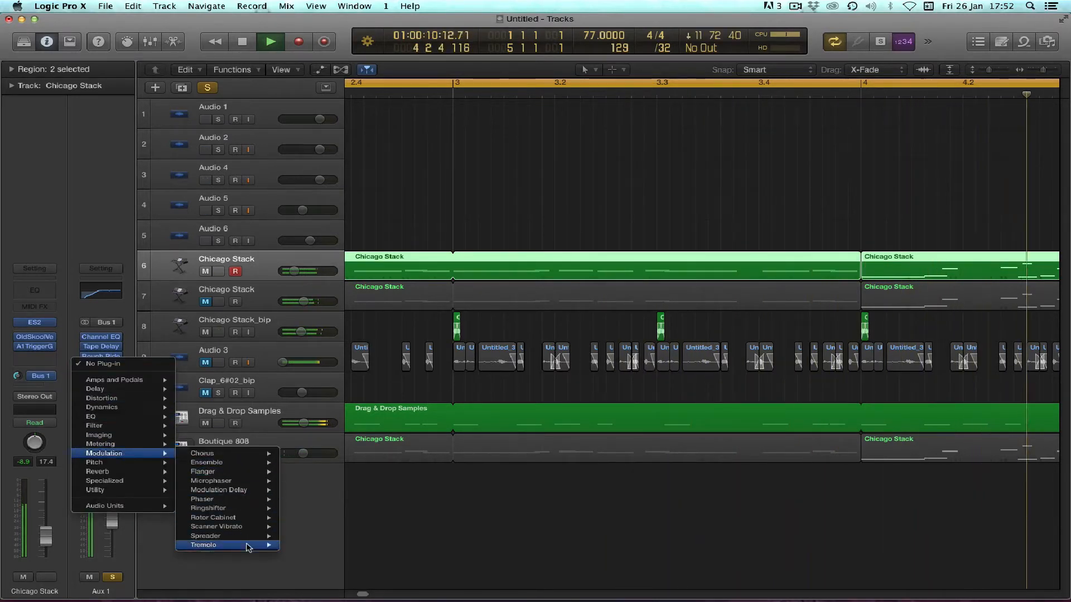
pyautogui.click(291, 546)
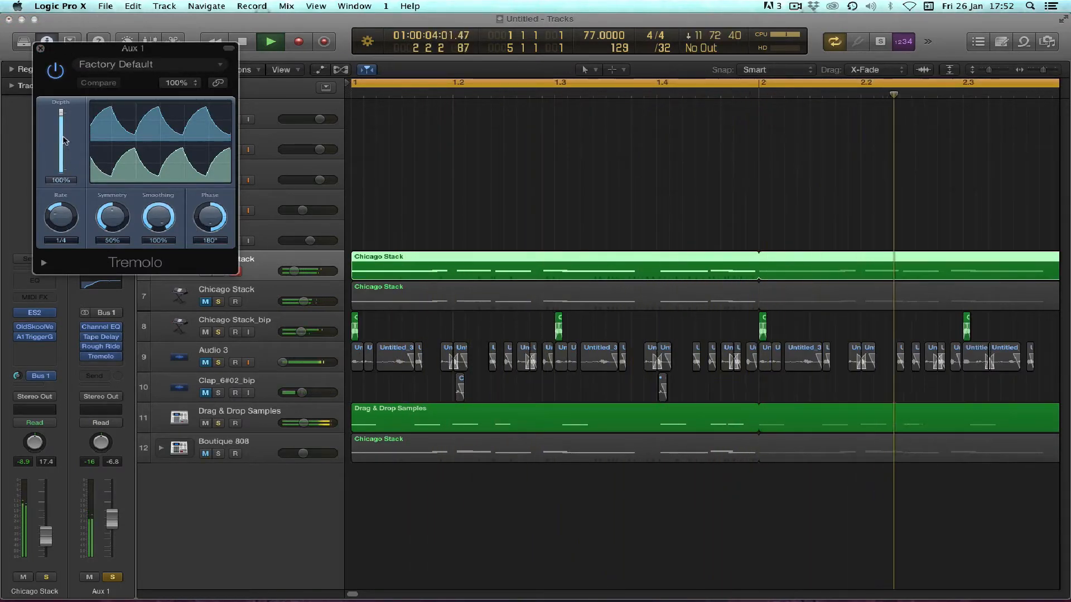
pyautogui.moveTo(158, 216); pyautogui.dragTo(165, 242)
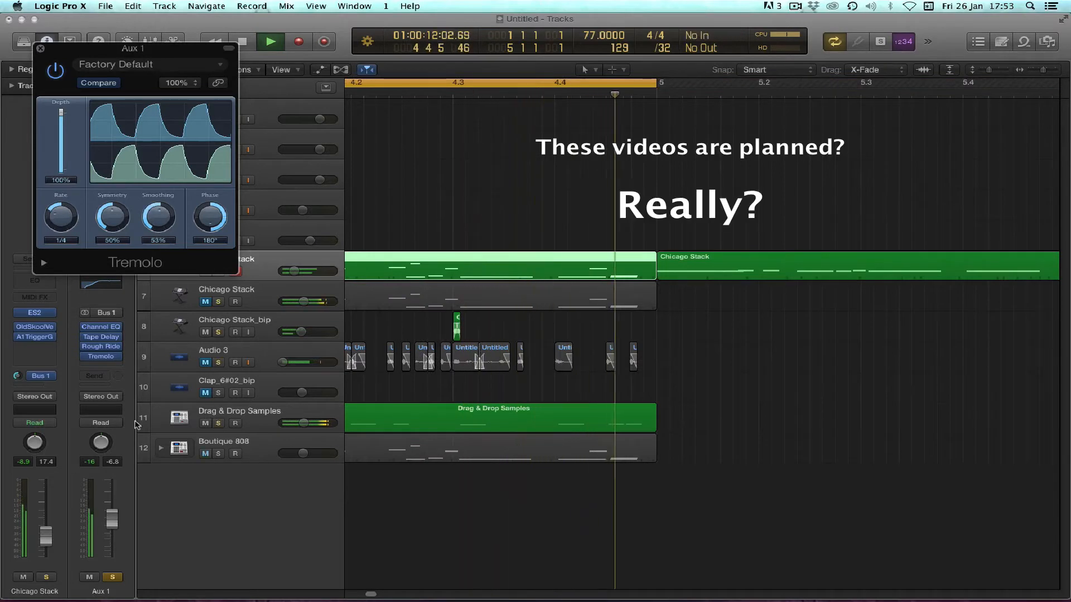
pyautogui.click(112, 578)
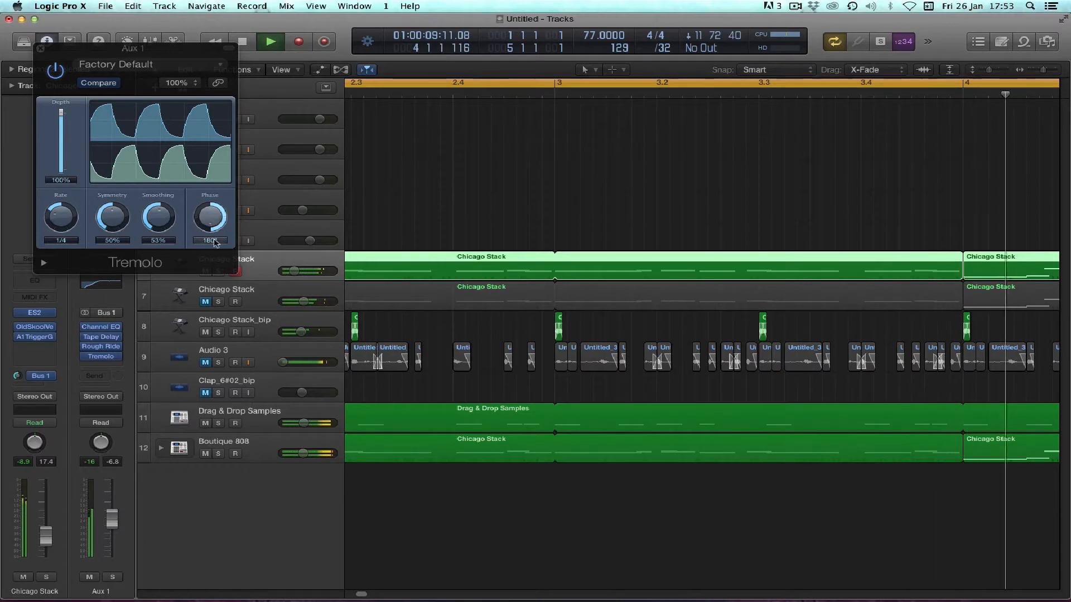
pyautogui.moveTo(212, 225); pyautogui.dragTo(222, 257)
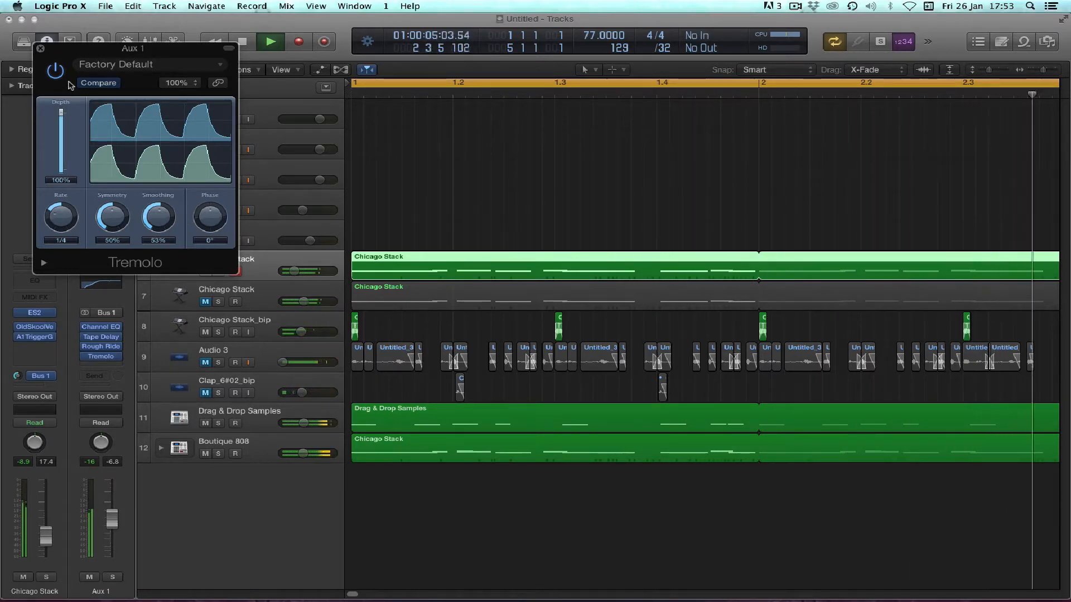
# Bypass the Tremolo on Aux 1 and close its window.
pyautogui.moveTo(107, 57); pyautogui.dragTo(578, 338)
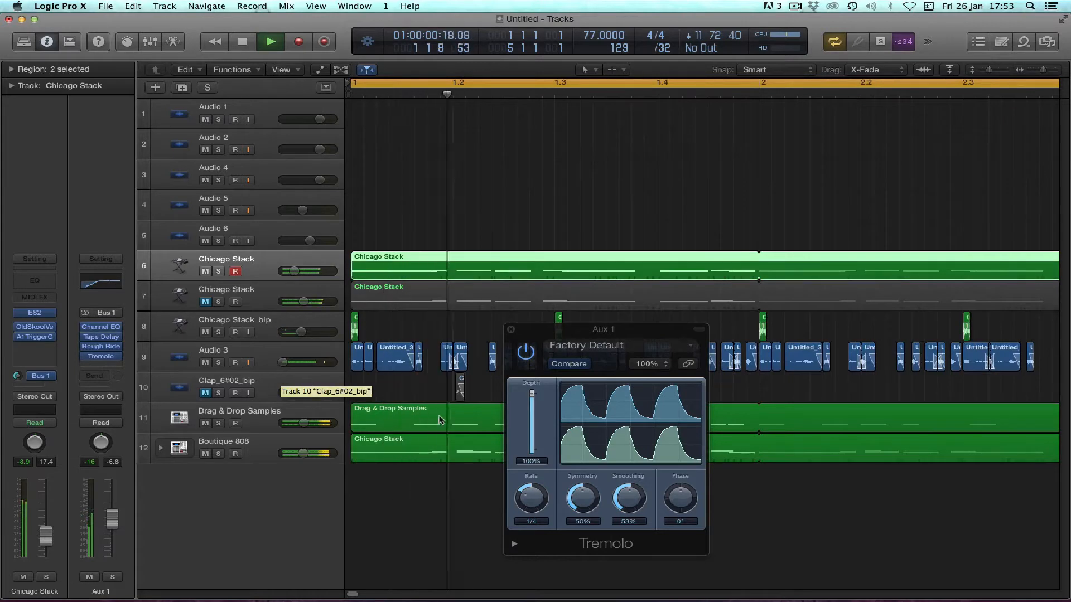
pyautogui.click(524, 350)
pyautogui.click(510, 330)
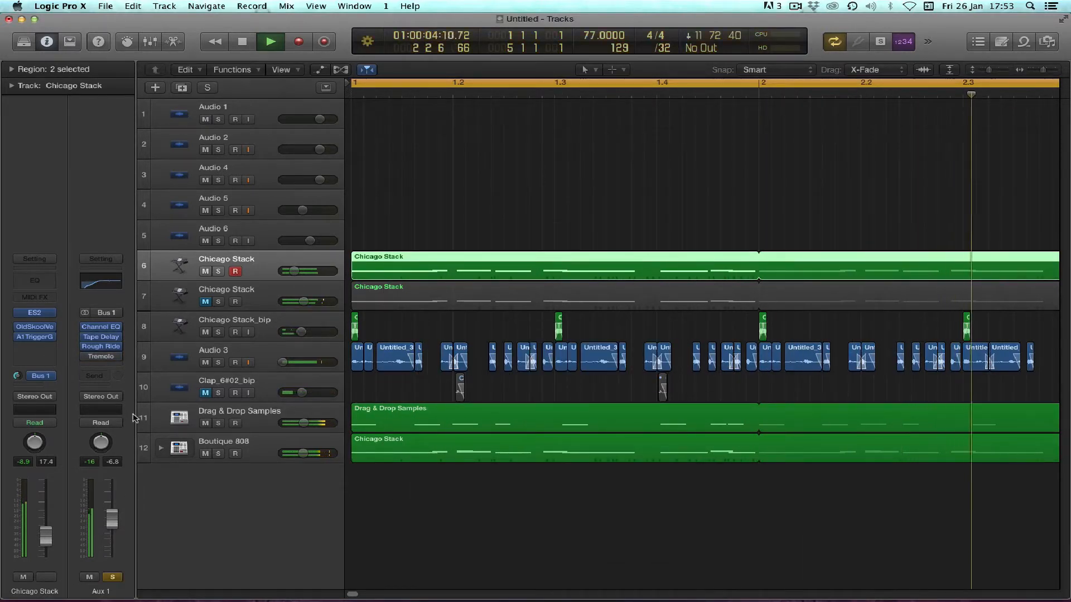
# Solo Aux 1 and replace its Tremolo with a Noise Gate.
pyautogui.click(113, 577)
pyautogui.click(117, 358)
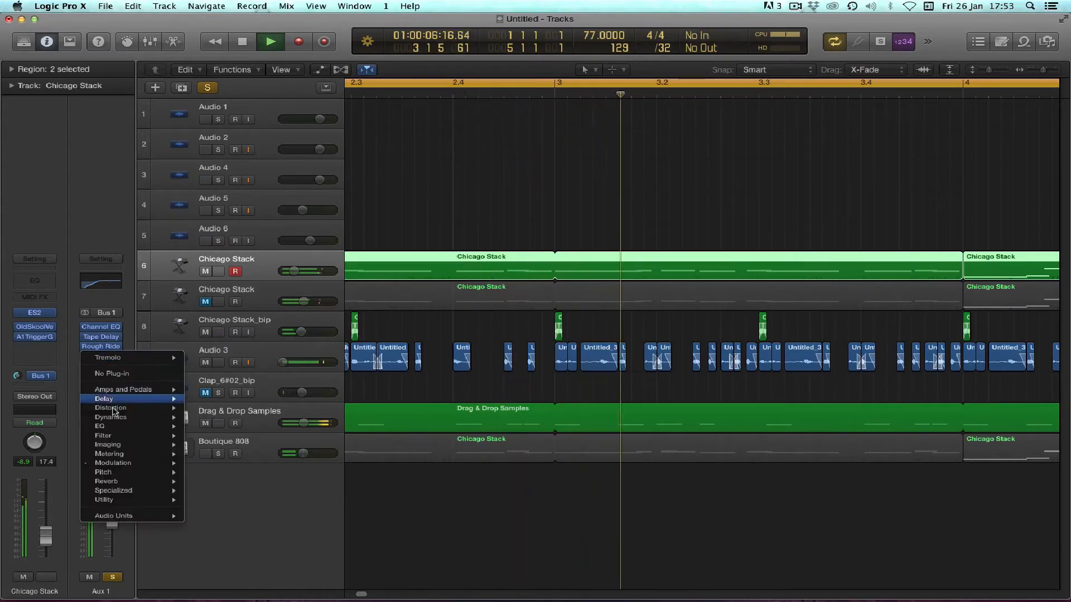
pyautogui.moveTo(168, 422)
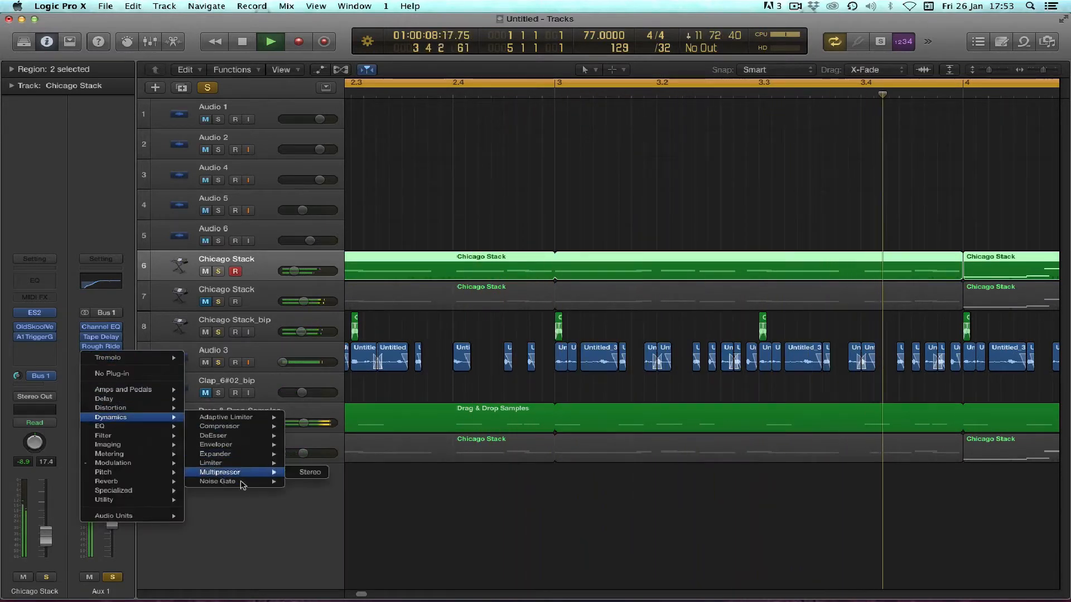
pyautogui.moveTo(240, 482)
pyautogui.click(294, 482)
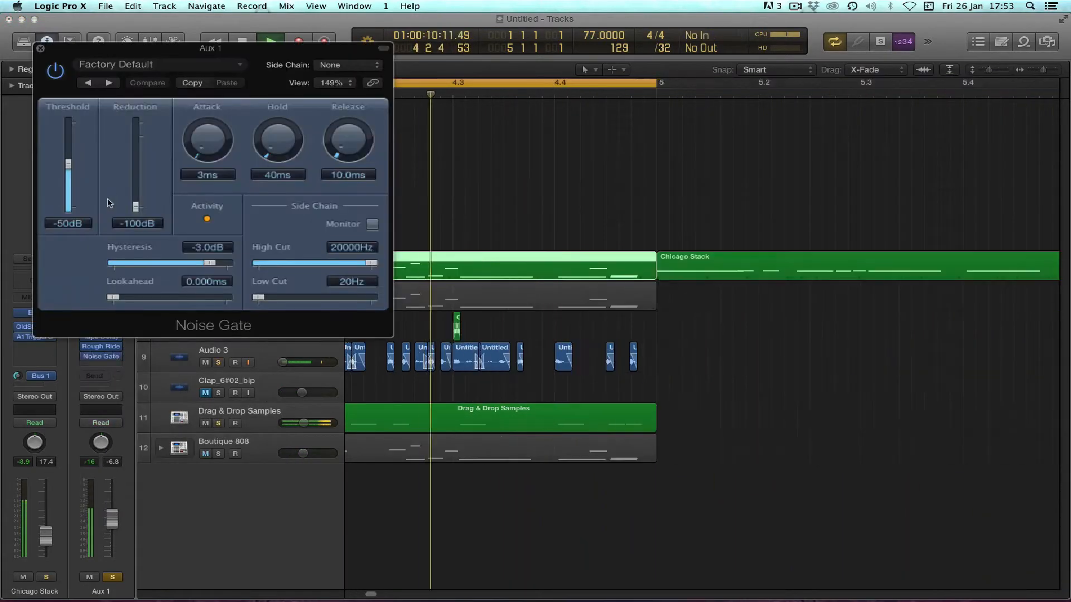
# Set the Noise Gate on Aux 1 to a -19 dB threshold, 28 ms attack, 120 ms hold and 38.5 ms release.
pyautogui.moveTo(76, 160); pyautogui.dragTo(77, 144)
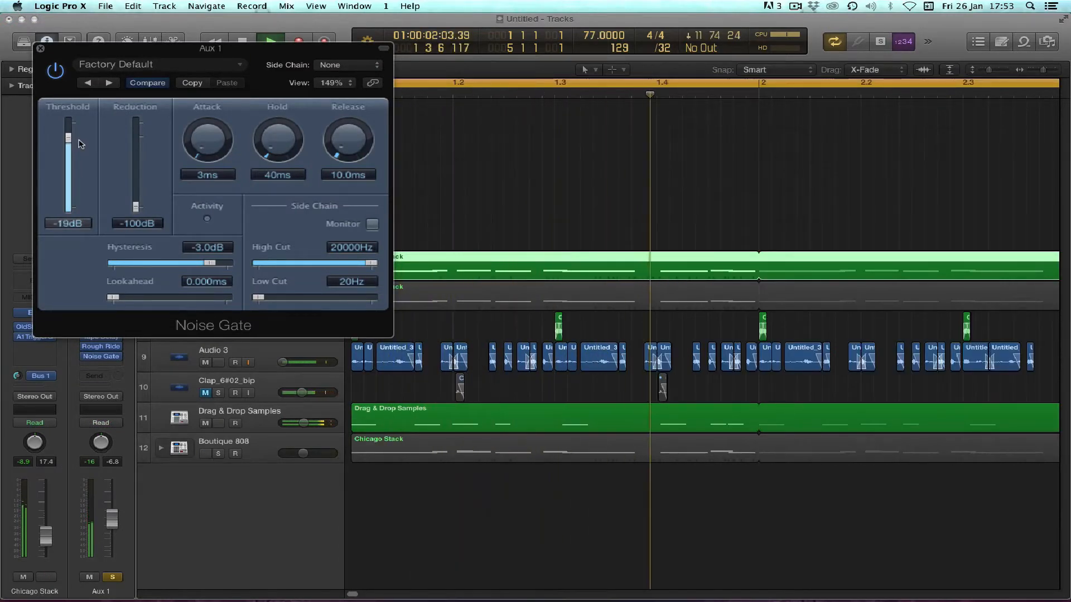
pyautogui.moveTo(187, 156); pyautogui.dragTo(203, 108)
pyautogui.moveTo(341, 142); pyautogui.dragTo(283, 137)
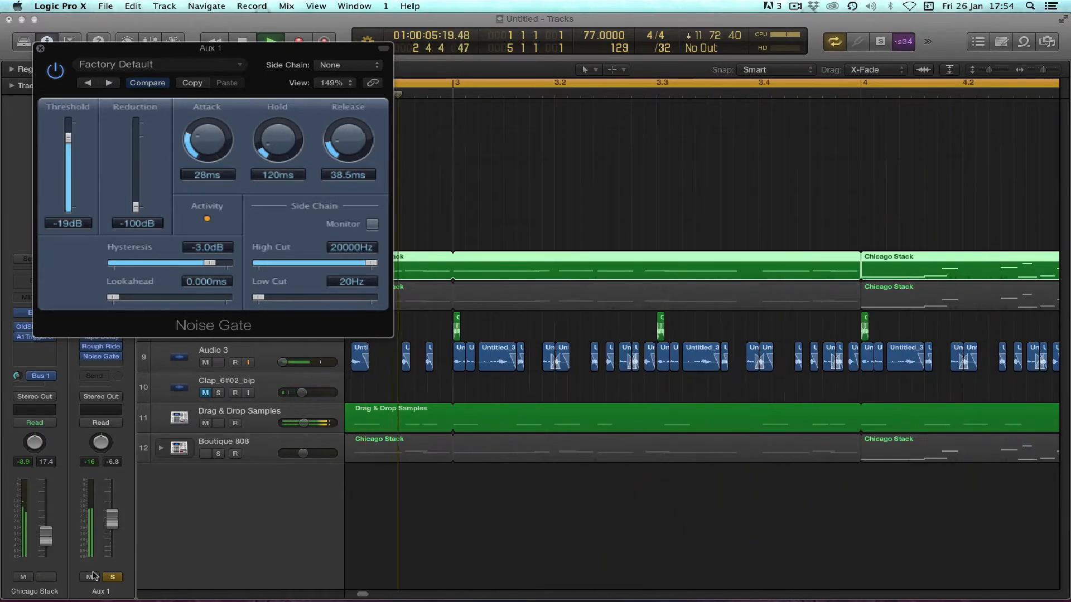
# Compare Aux 1 soloed and unsoloed, leave it unsoloed, and close the Noise Gate window.
pyautogui.click(114, 579)
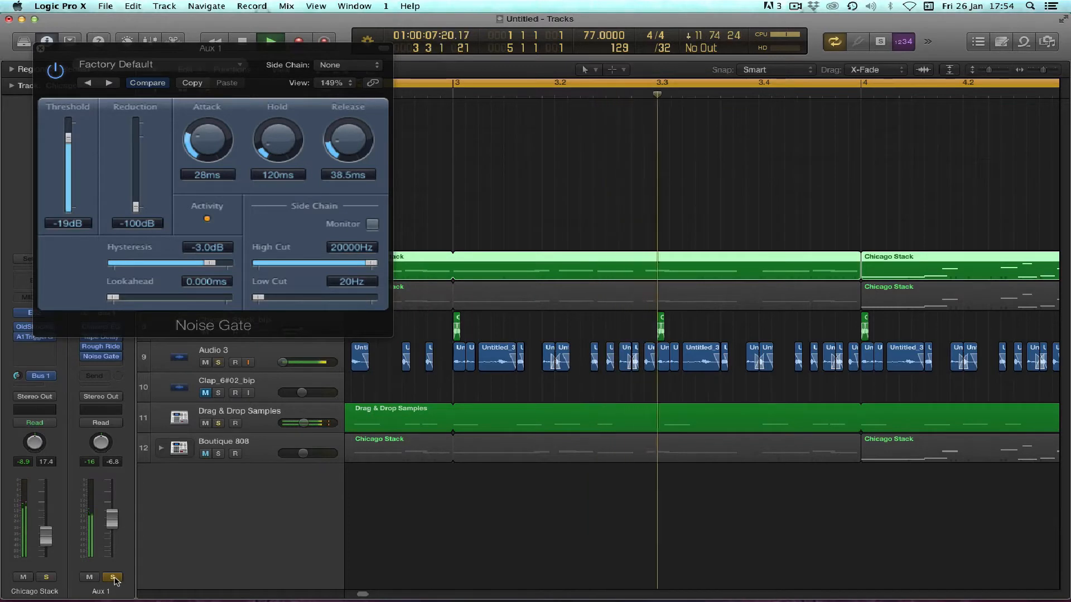
pyautogui.click(113, 578)
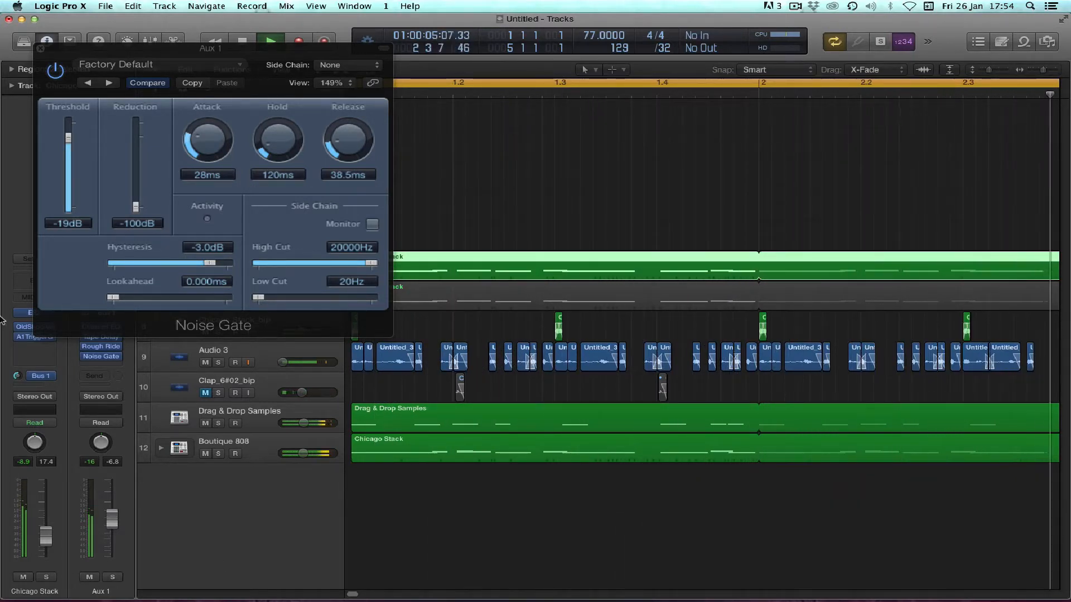
pyautogui.click(40, 51)
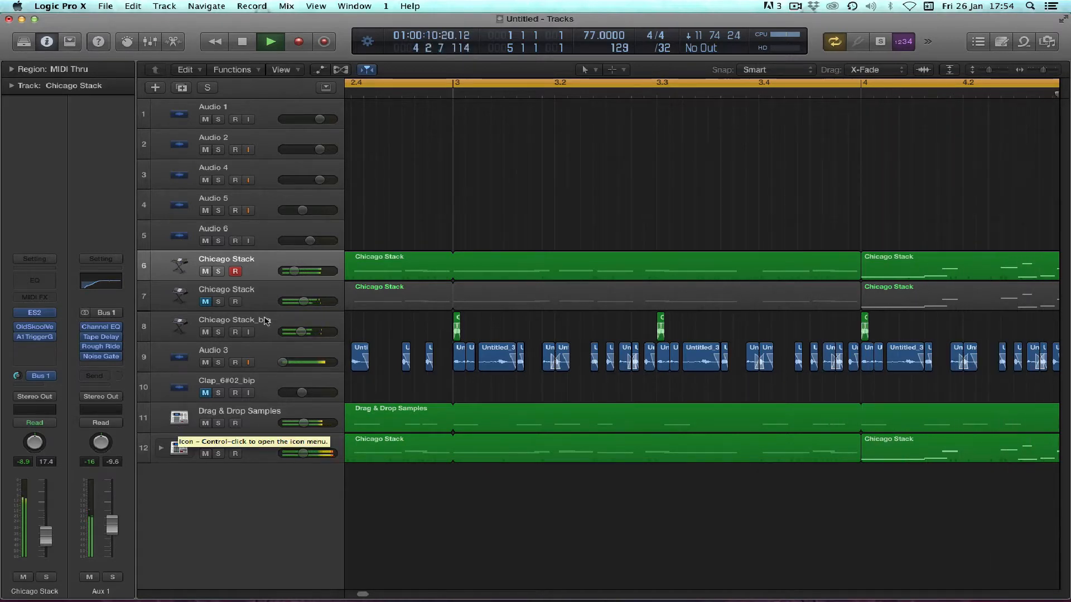
# Unmute the track 7 Chicago Stack and mute Chicago Stack_bip.
pyautogui.click(205, 302)
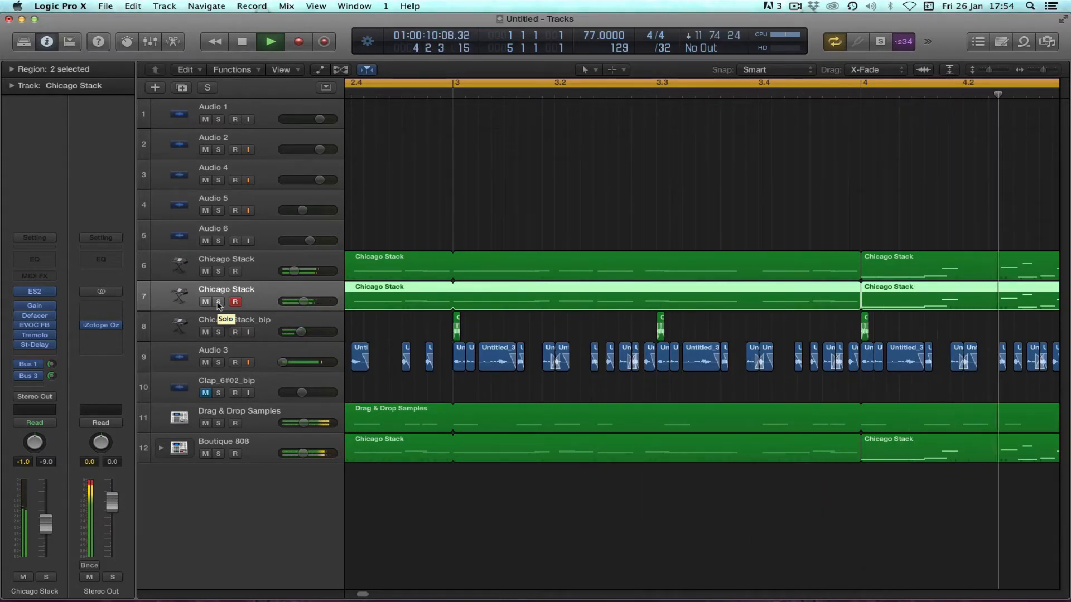
pyautogui.click(206, 333)
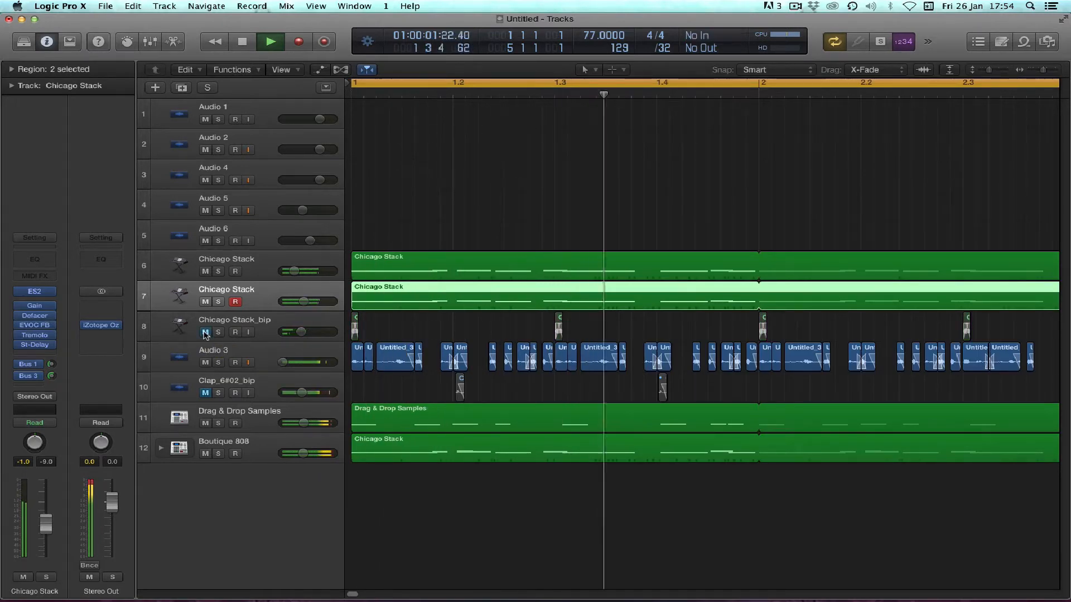
# Compare the mix with Audio 3 muted and unmuted, solo and select that track, and review its Tremolo settings.
pyautogui.click(205, 363)
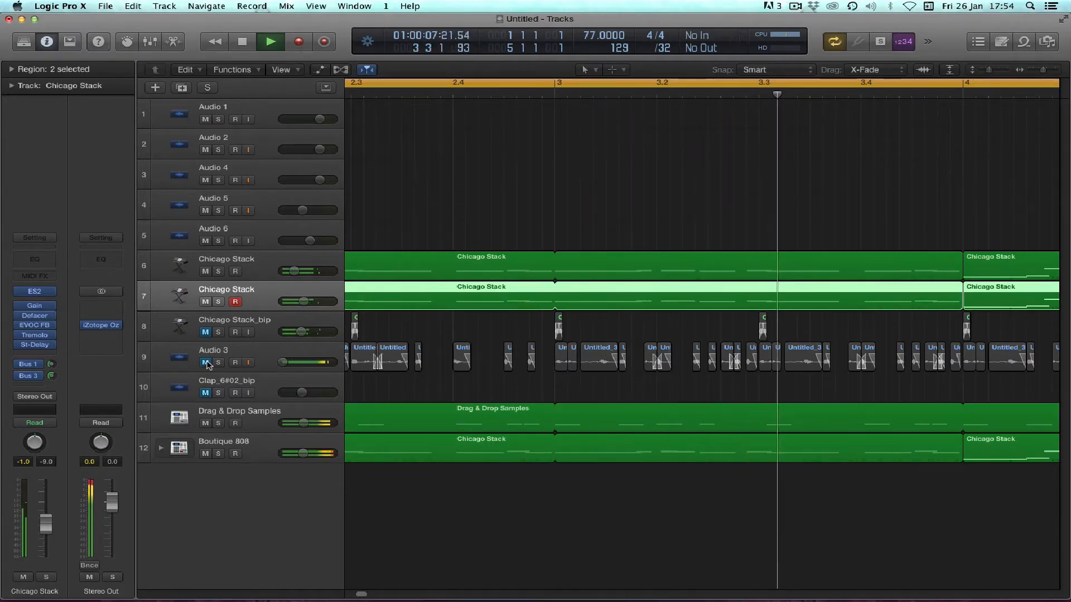
pyautogui.click(206, 363)
pyautogui.click(218, 363)
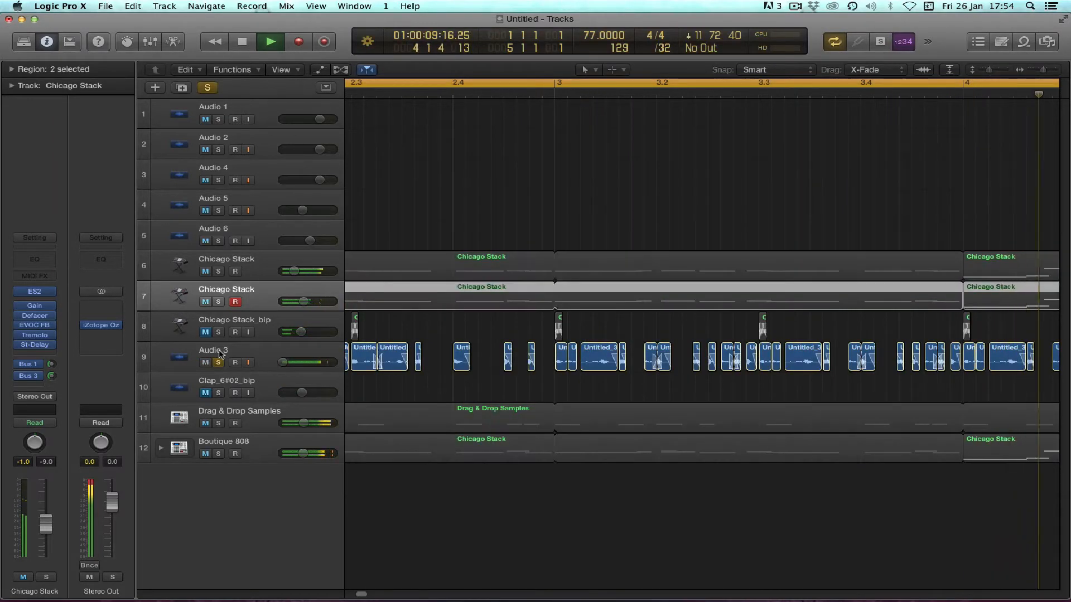
pyautogui.click(219, 353)
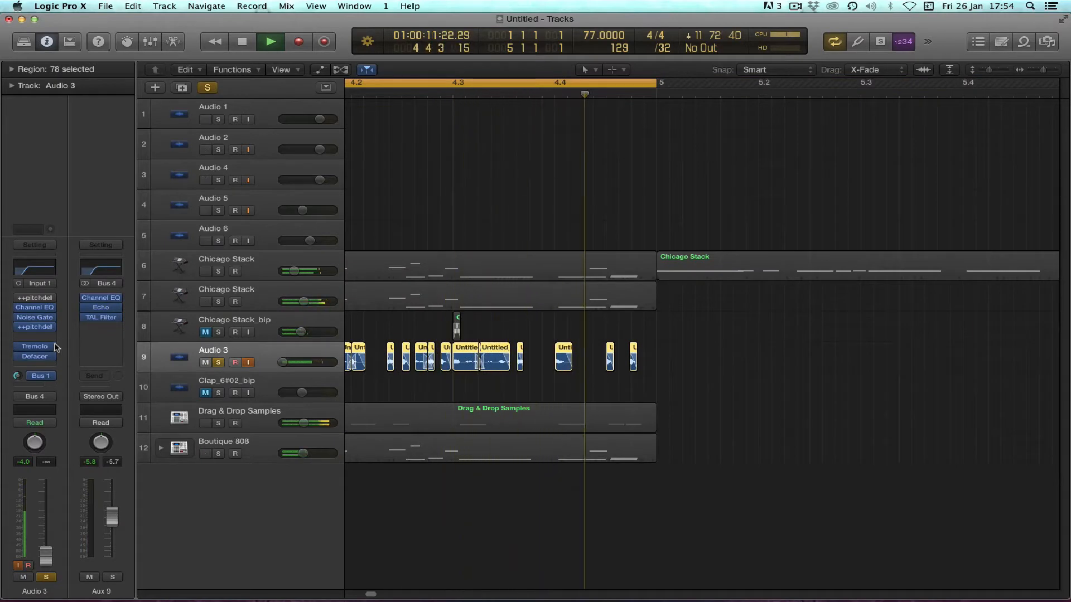
pyautogui.click(34, 347)
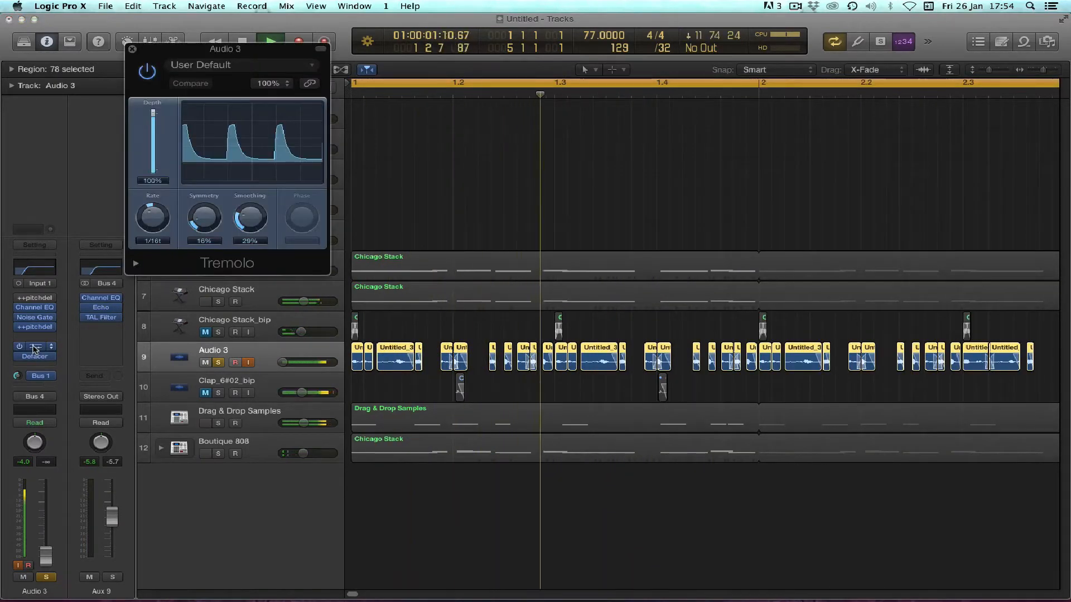
pyautogui.click(132, 50)
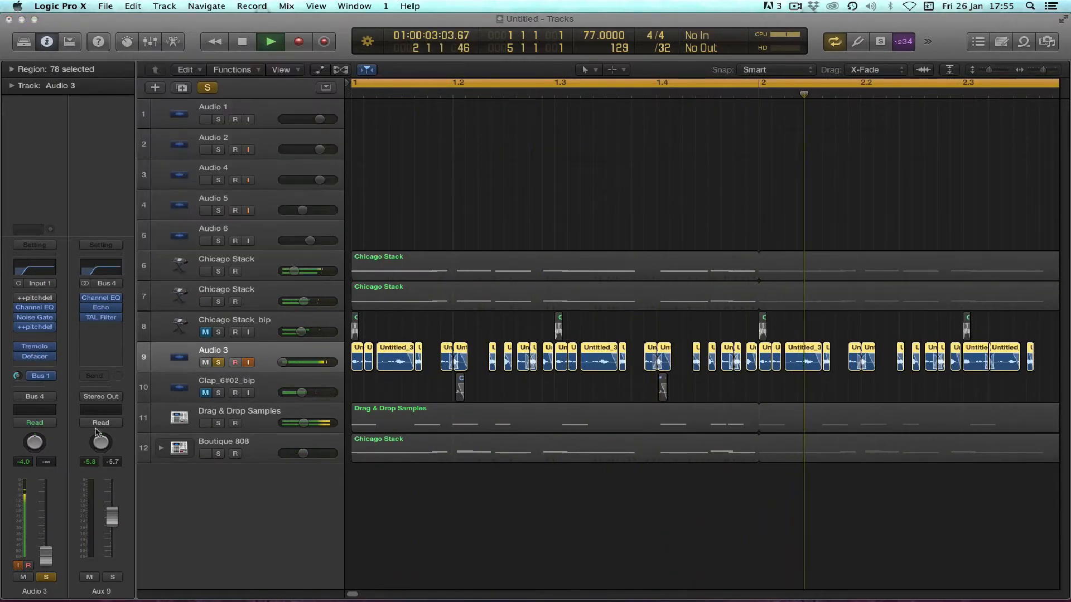
# Insert a mono AutoFilter in the next free audio effect slot on Audio 3.
pyautogui.click(47, 368)
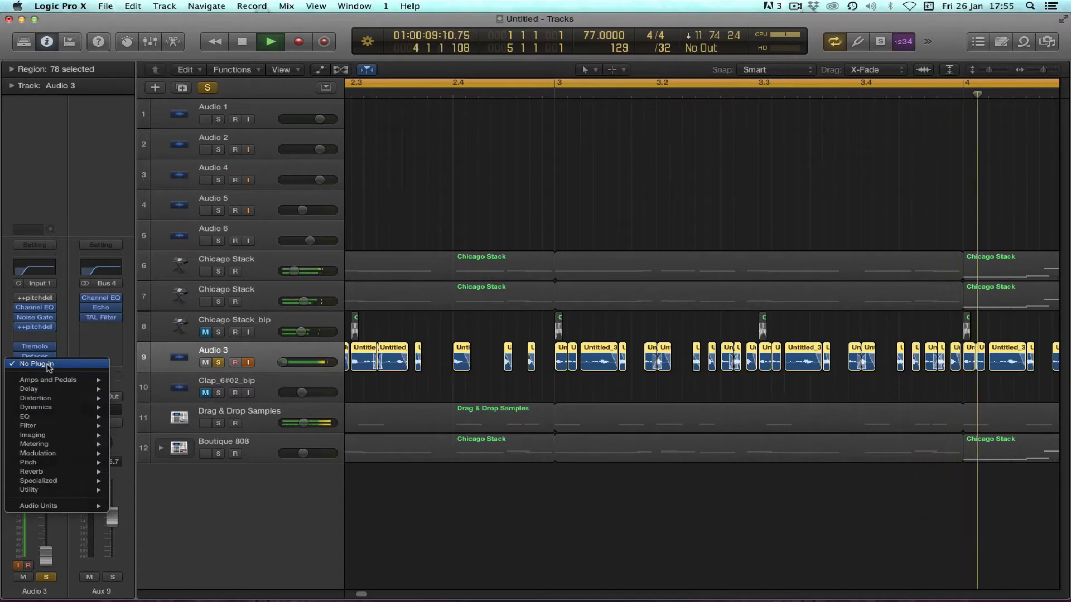
pyautogui.moveTo(62, 428)
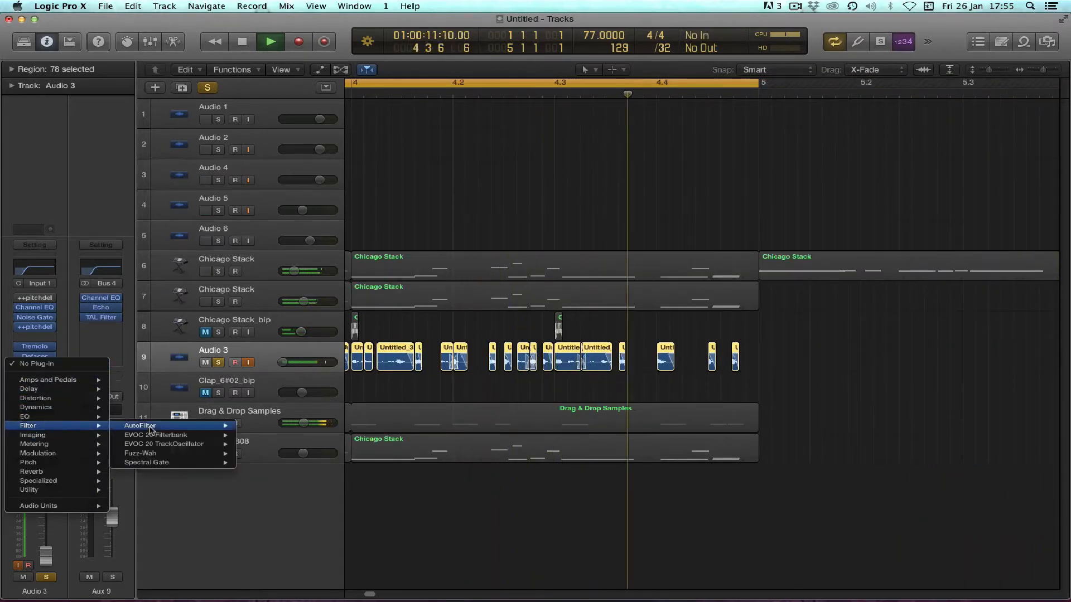
pyautogui.moveTo(167, 426)
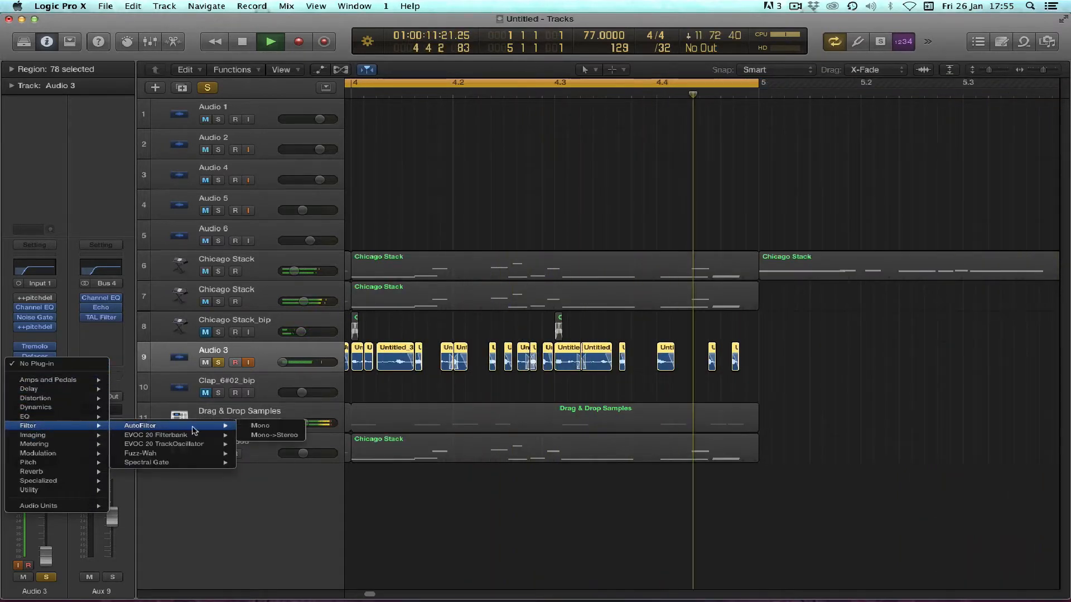
pyautogui.click(265, 429)
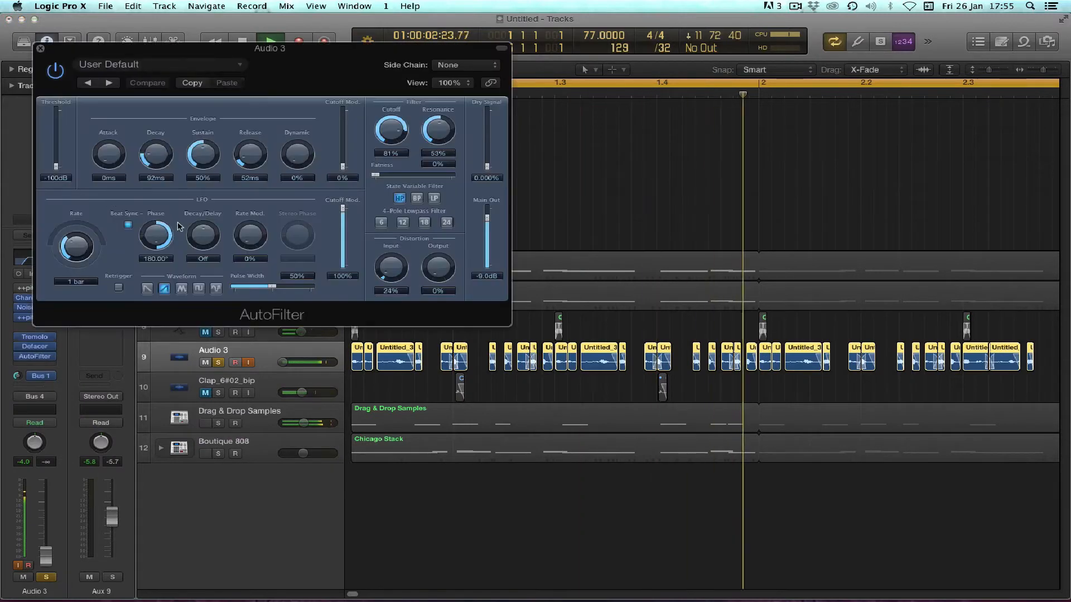
# Set the AutoFilter's LFO to 0° phase and a square waveform, and its filter to high-pass with 0% resonance and 60% cutoff.
pyautogui.moveTo(156, 237); pyautogui.dragTo(157, 274)
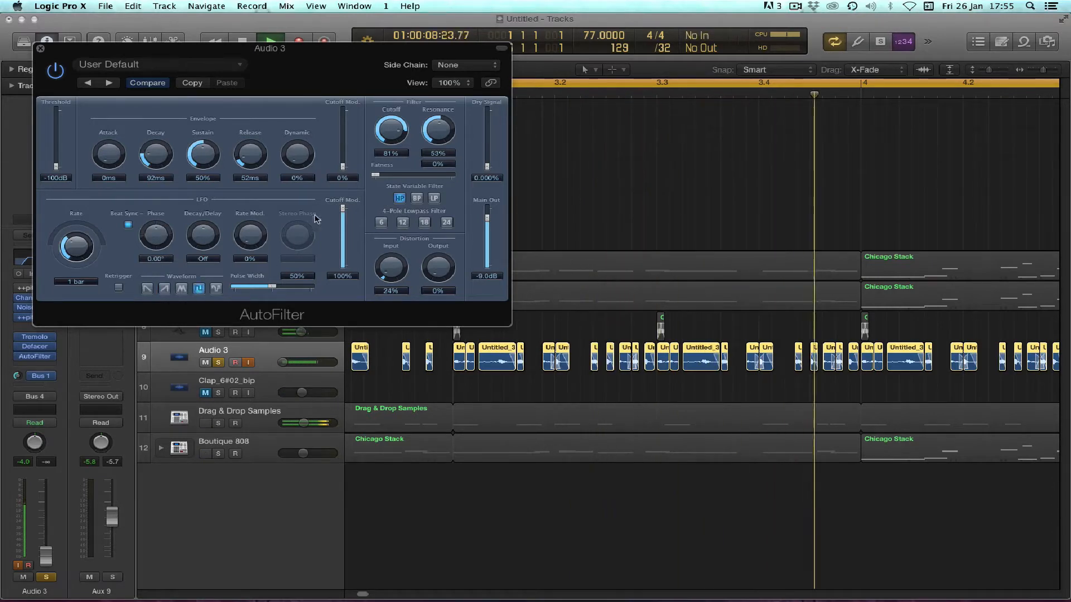
pyautogui.keyDown('alt'); pyautogui.click(439, 135); pyautogui.keyUp('alt')
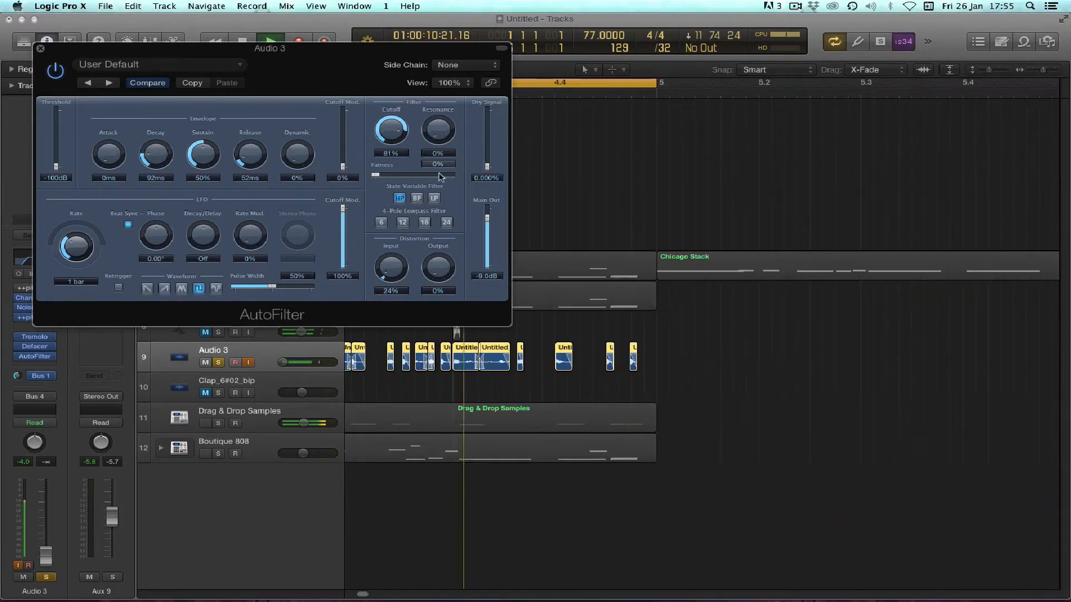
pyautogui.click(419, 198)
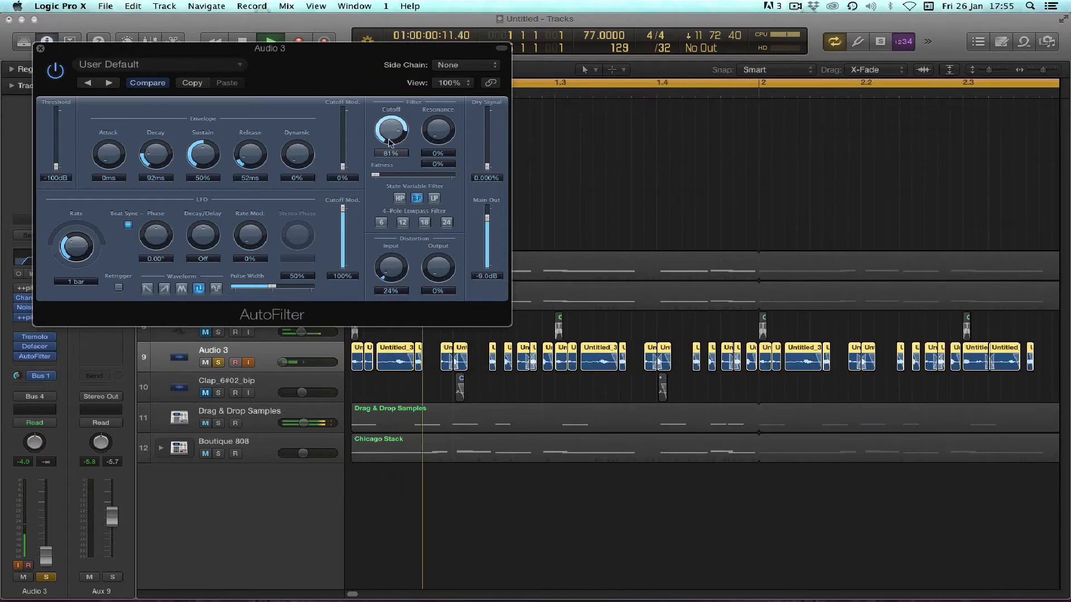
pyautogui.click(399, 198)
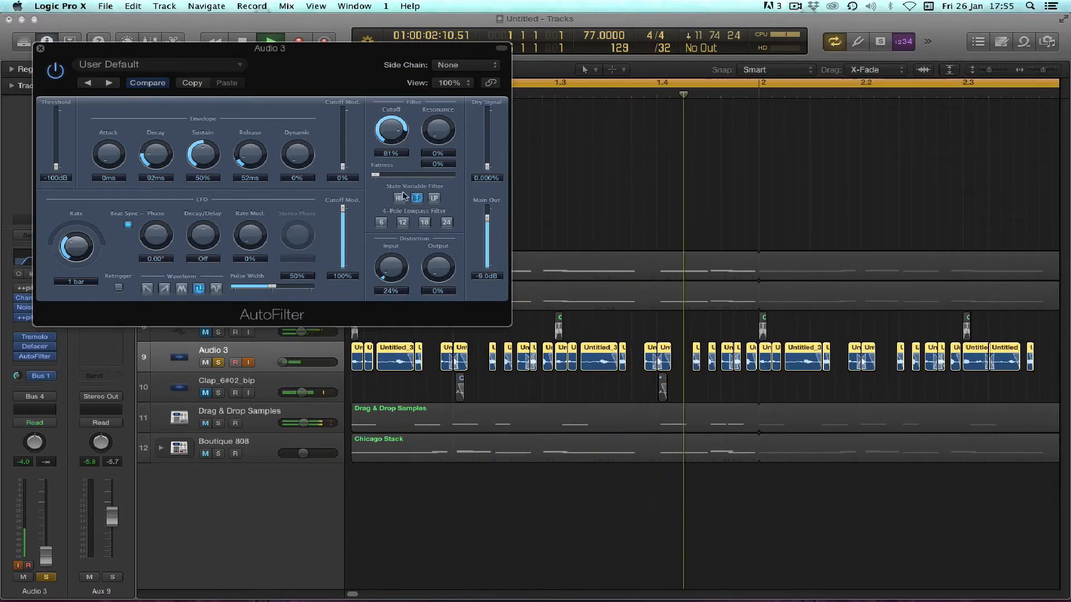
pyautogui.moveTo(394, 144); pyautogui.dragTo(395, 152)
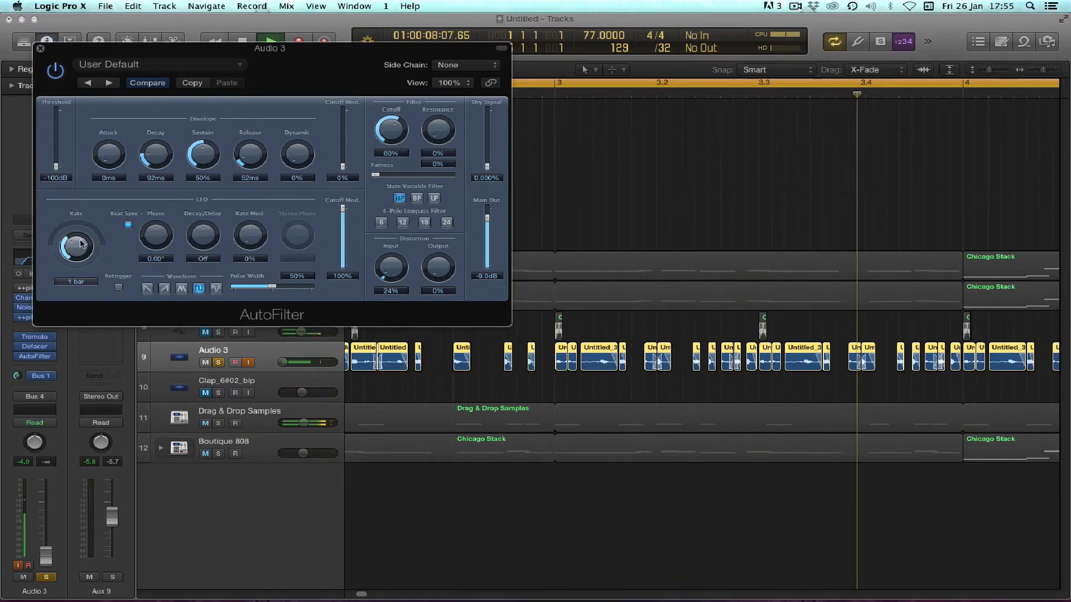
# Set the AutoFilter's LFO to a 1/2 rate and 180° phase, with retrigger on and decay/delay off.
pyautogui.moveTo(80, 246); pyautogui.dragTo(82, 242)
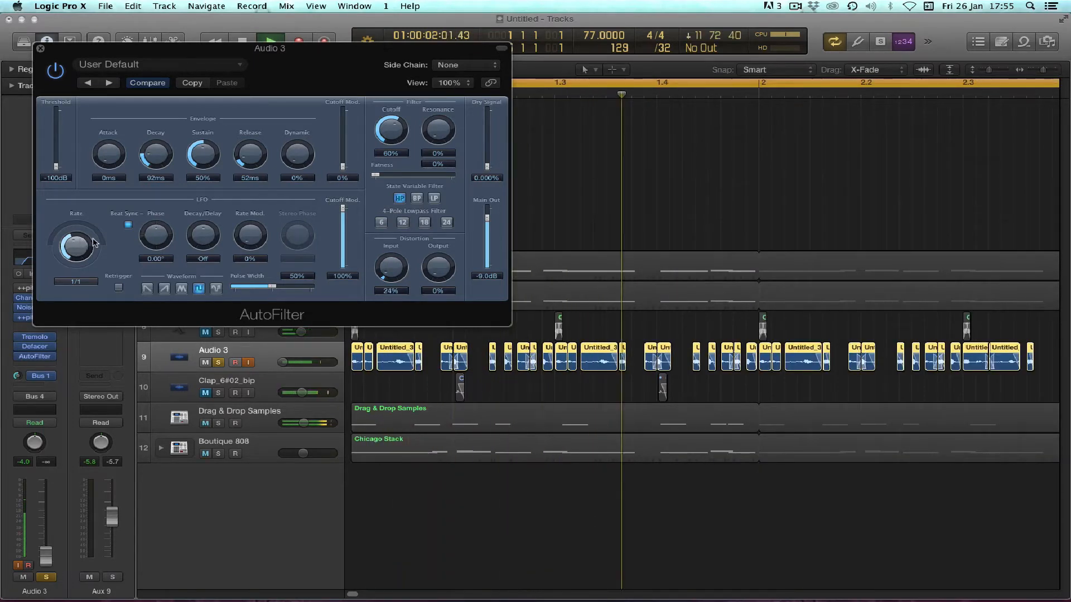
pyautogui.moveTo(203, 236); pyautogui.dragTo(204, 186)
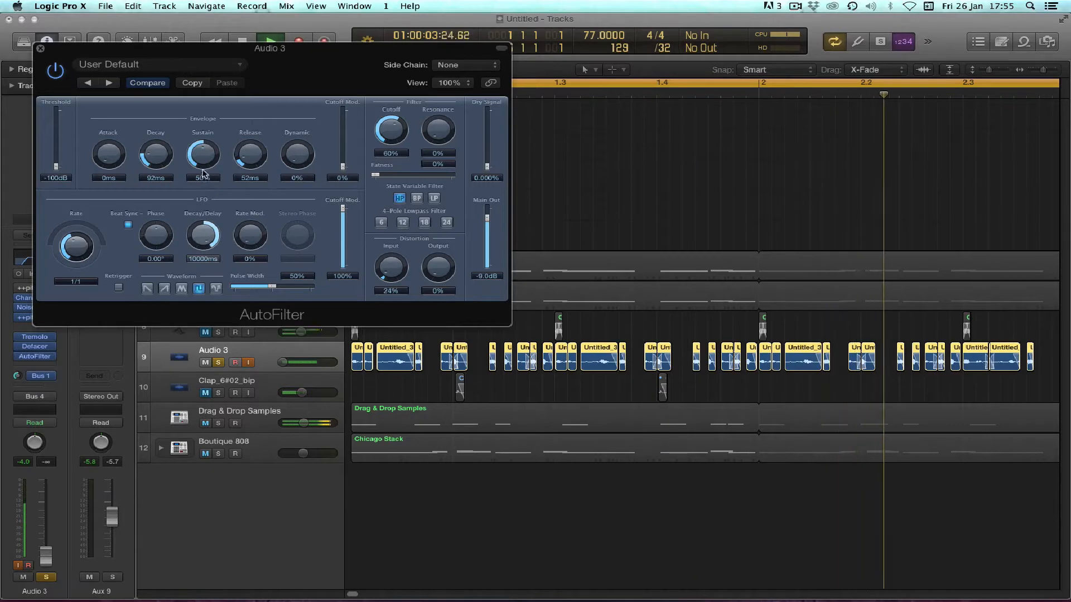
pyautogui.moveTo(156, 237); pyautogui.dragTo(162, 193)
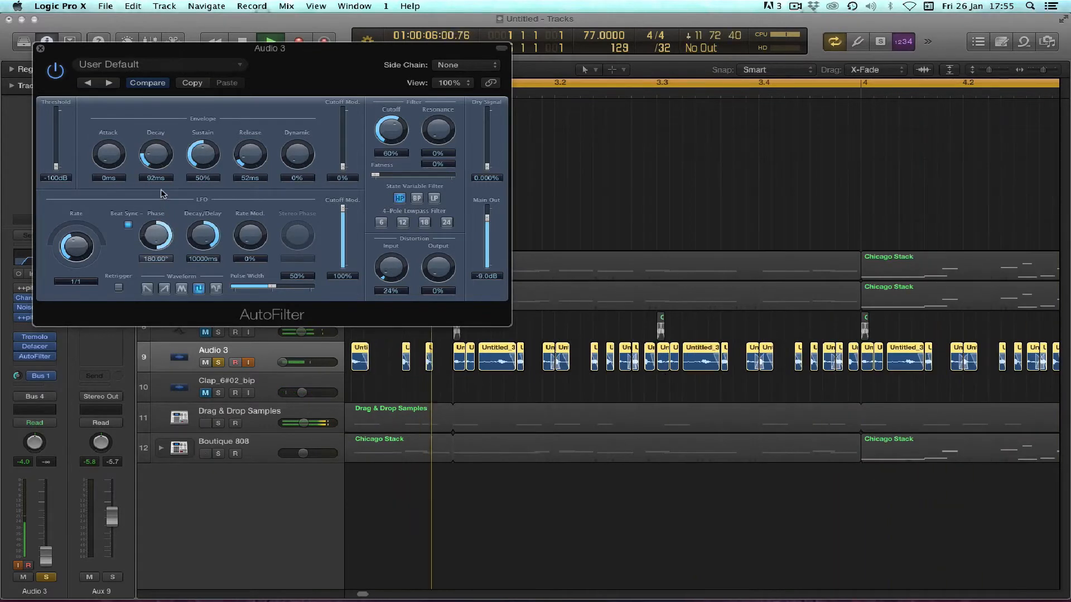
pyautogui.moveTo(79, 246); pyautogui.dragTo(83, 241)
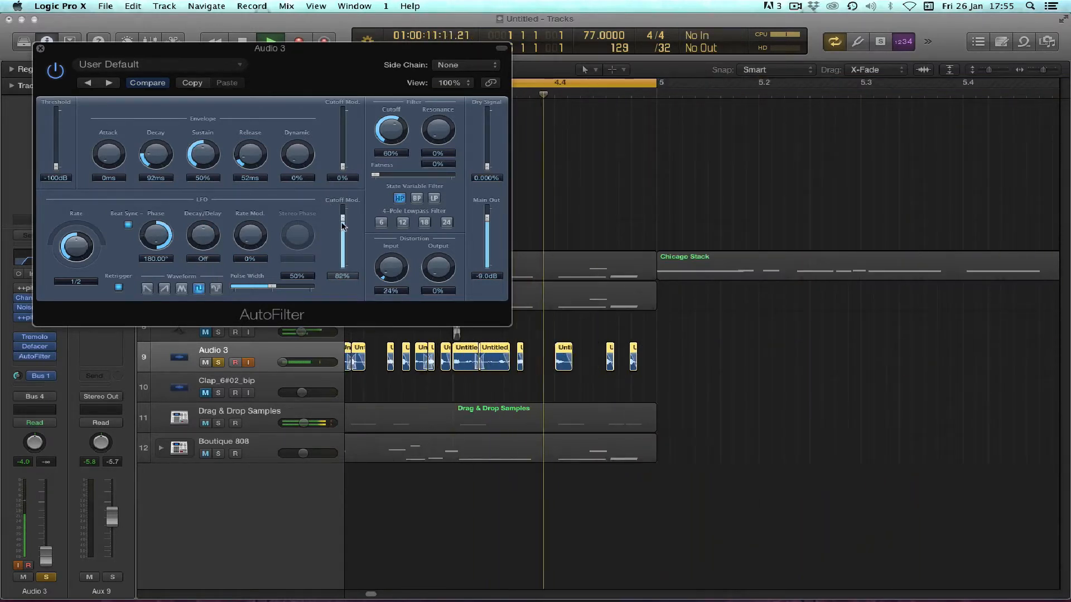
# Set AutoFilter LFO cutoff modulation to 47%, pulse width to 36%, envelope cutoff modulation to 62%, threshold to -20 dB and filter cutoff to 77%.
pyautogui.moveTo(342, 241); pyautogui.dragTo(342, 243)
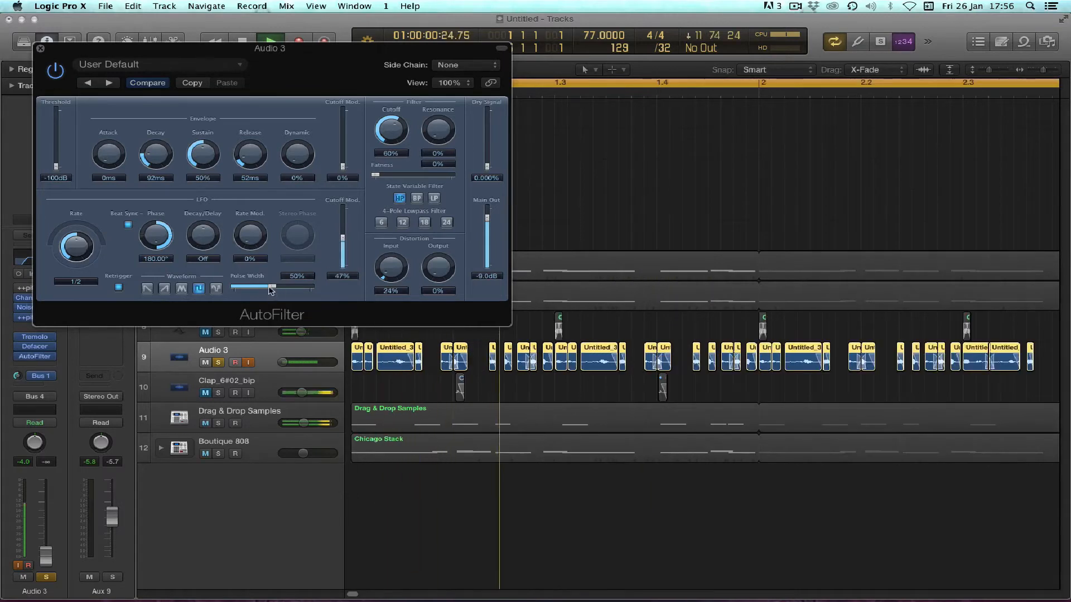
pyautogui.moveTo(271, 290); pyautogui.dragTo(261, 288)
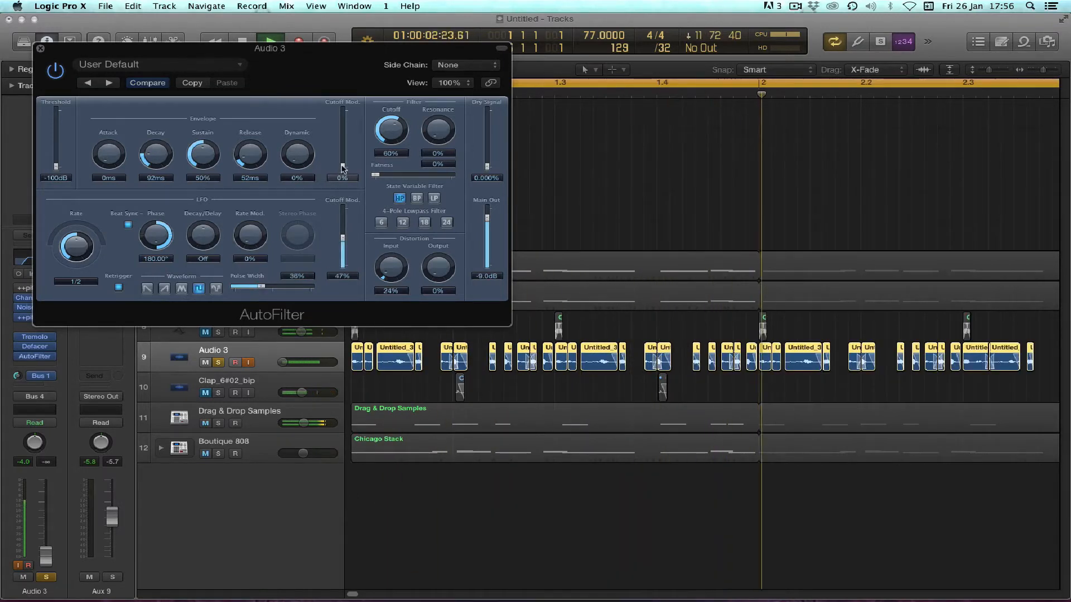
pyautogui.moveTo(343, 166); pyautogui.dragTo(345, 132)
pyautogui.moveTo(56, 167); pyautogui.dragTo(57, 122)
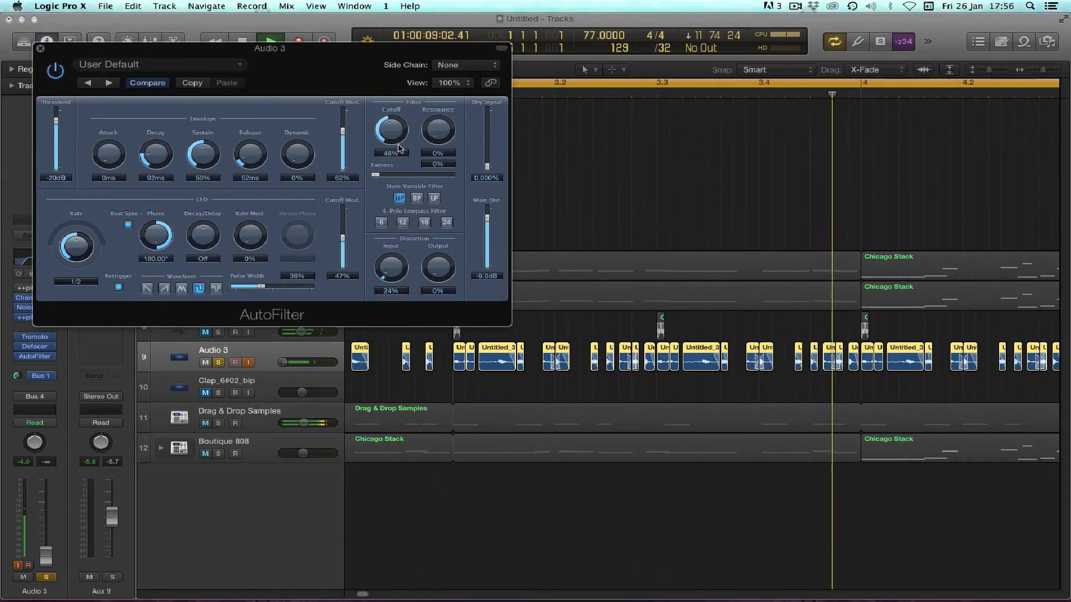
pyautogui.moveTo(399, 142); pyautogui.dragTo(393, 127)
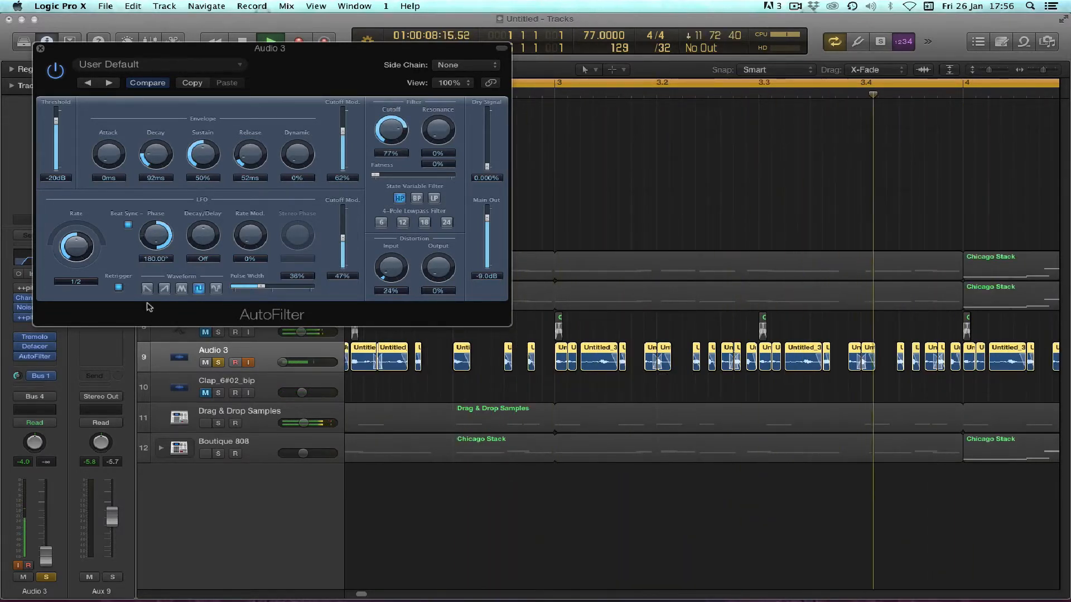
# Try the ramp waveform for the AutoFilter's LFO, set the rate to 1/4 and switch to the triangle waveform.
pyautogui.click(165, 289)
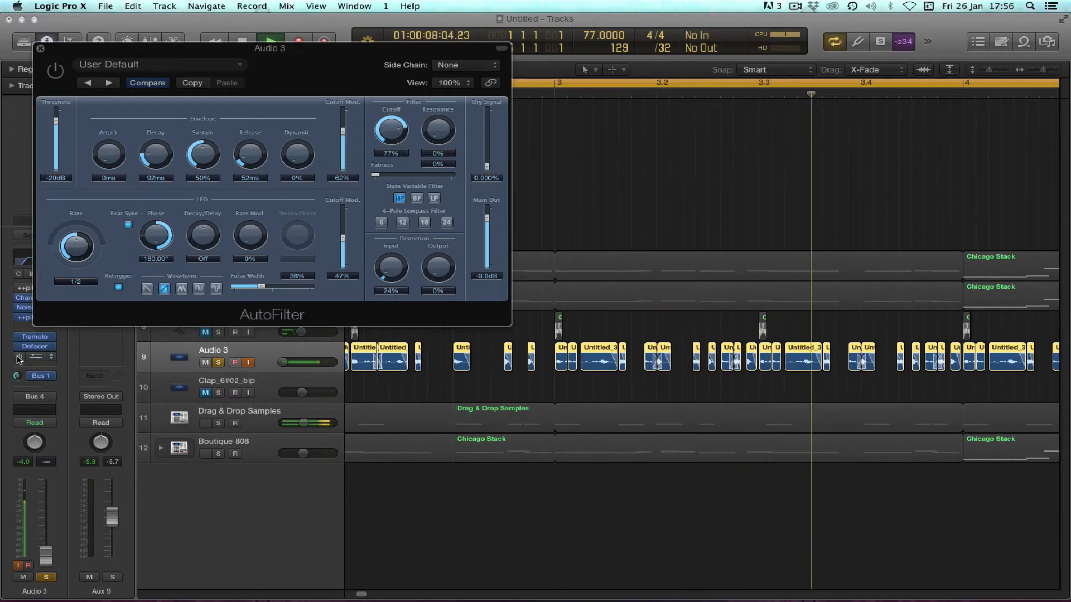
pyautogui.moveTo(76, 253); pyautogui.dragTo(77, 247)
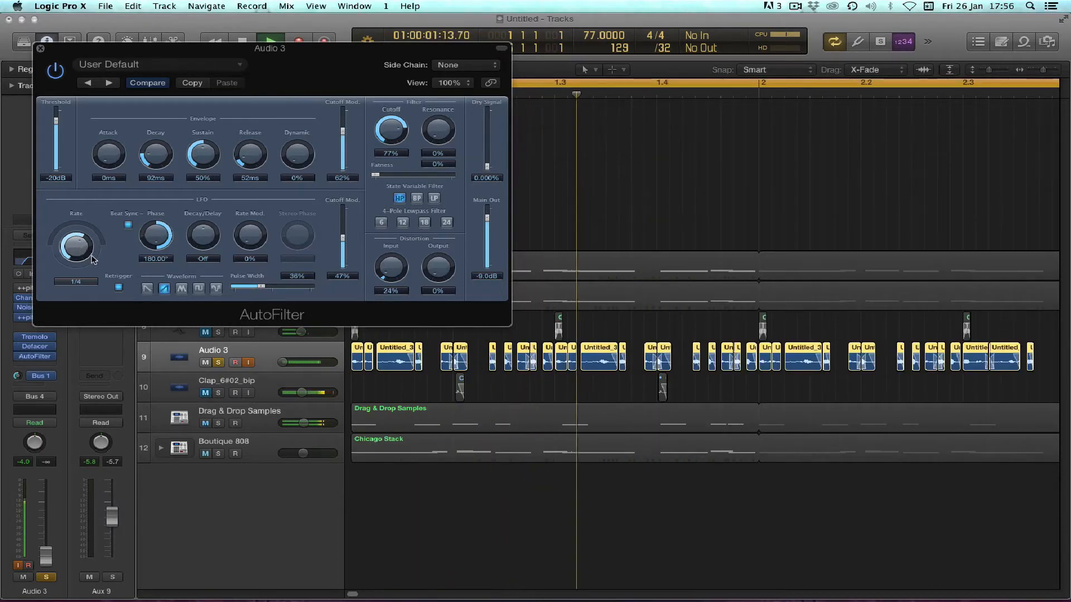
pyautogui.click(182, 289)
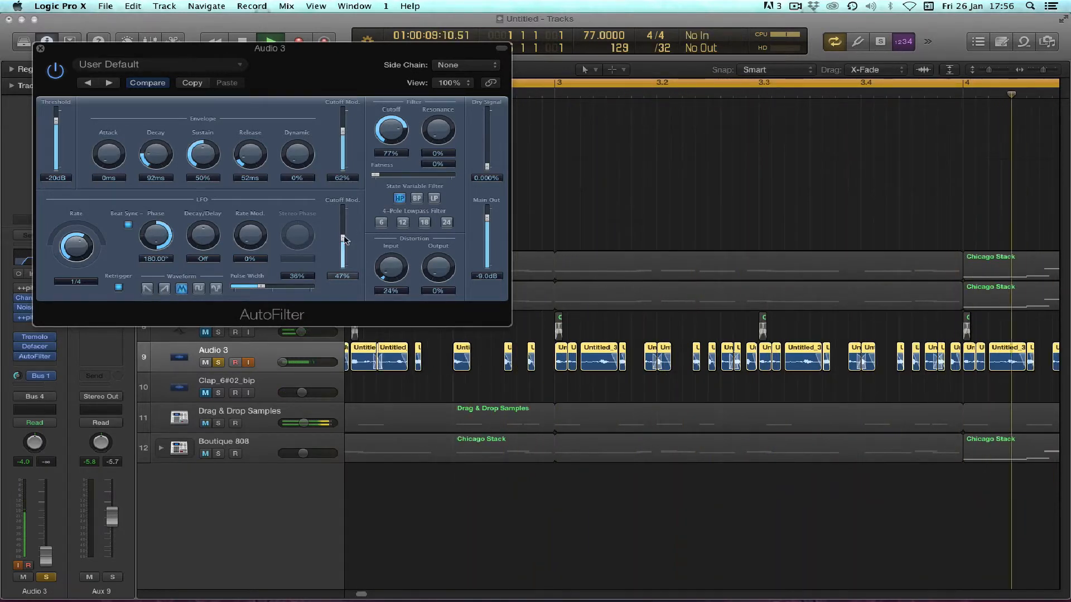
# Reduce the AutoFilter's LFO cutoff modulation to 25%, envelope cutoff modulation to 22% and threshold to -63 dB.
pyautogui.moveTo(344, 240); pyautogui.dragTo(346, 251)
pyautogui.moveTo(344, 137); pyautogui.dragTo(343, 158)
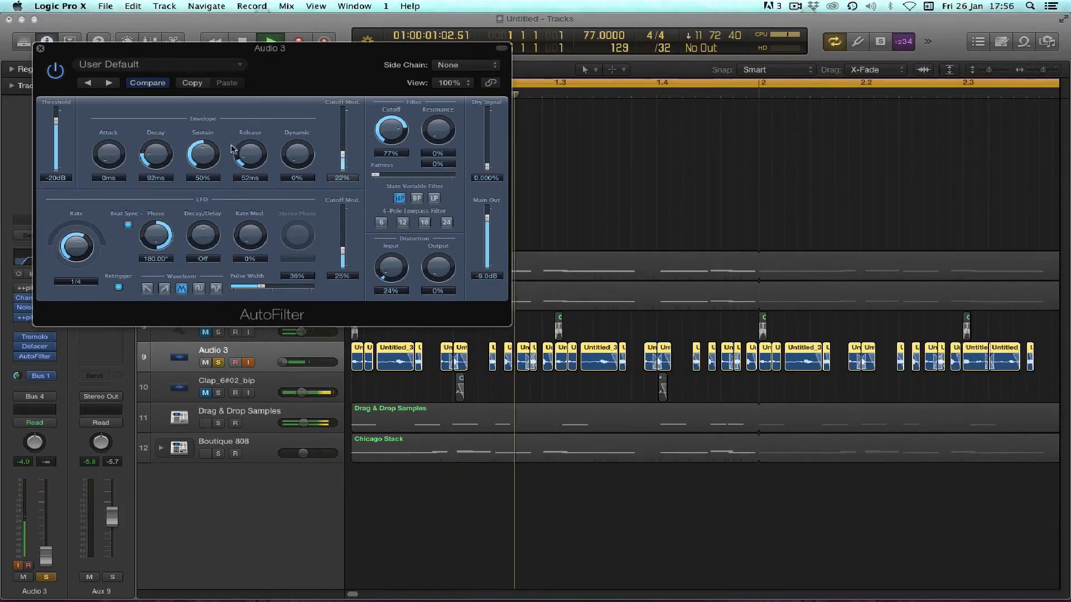
pyautogui.moveTo(57, 124); pyautogui.dragTo(57, 148)
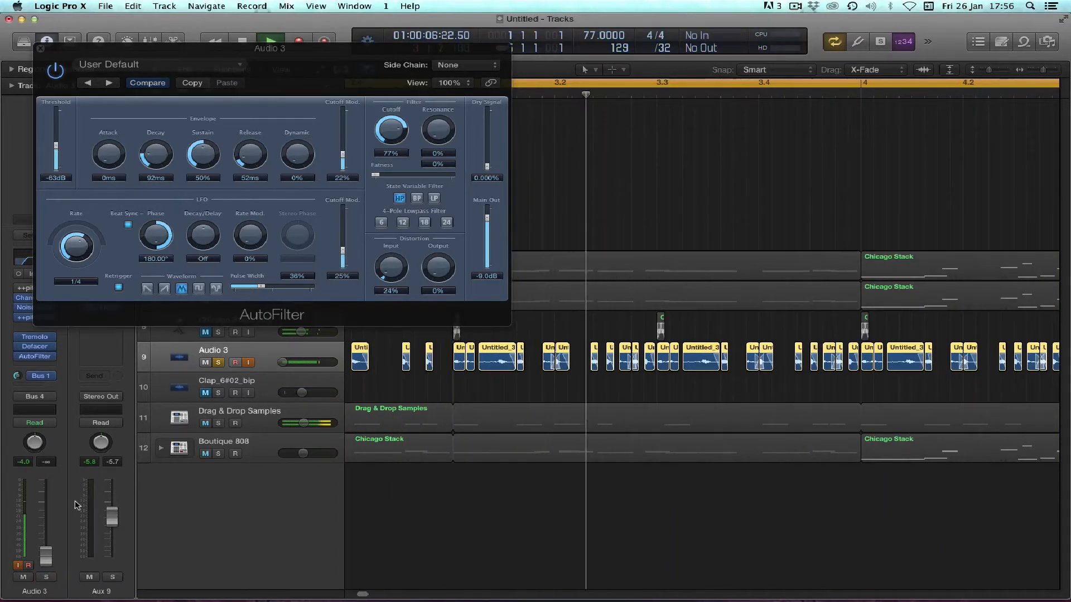
# Unsolo Audio 3 to hear it in the full mix and close the AutoFilter window, keeping the inspector shown.
pyautogui.click(46, 578)
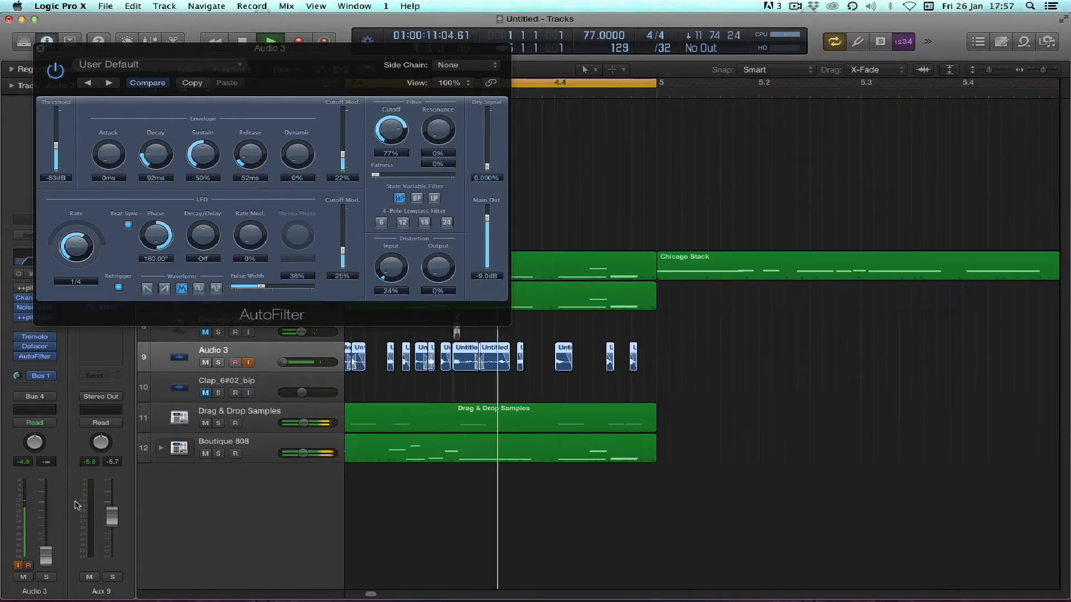
pyautogui.click(40, 49)
pyautogui.click(46, 42)
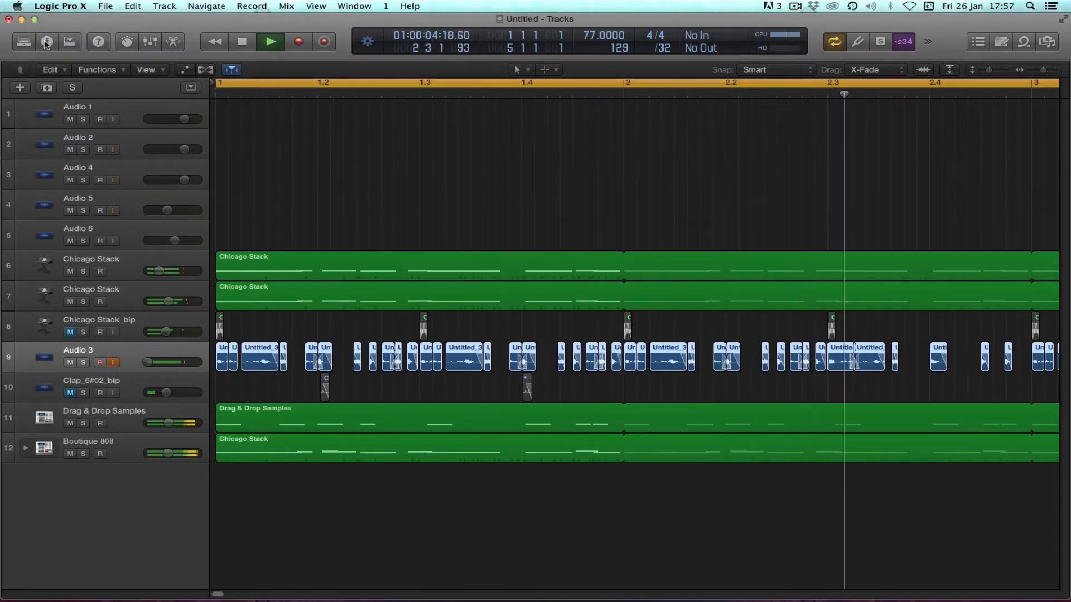
pyautogui.press('i')
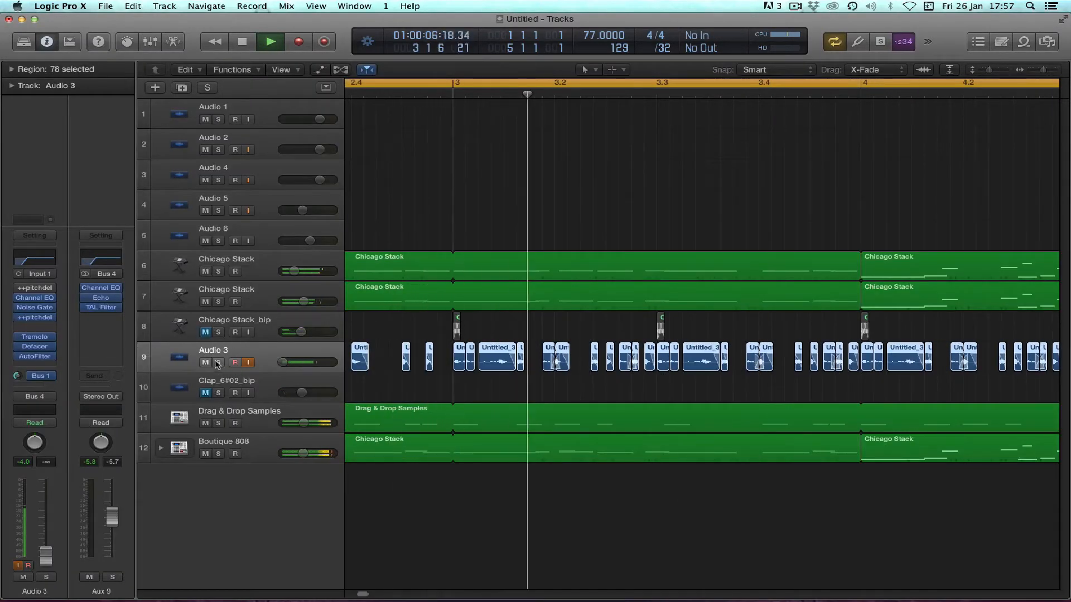
# Solo Audio 3 and add a pre-fader send to Bus 3 (Small Hall/1.6s Short Vocal Hall).
pyautogui.press('s')
pyautogui.click(39, 376)
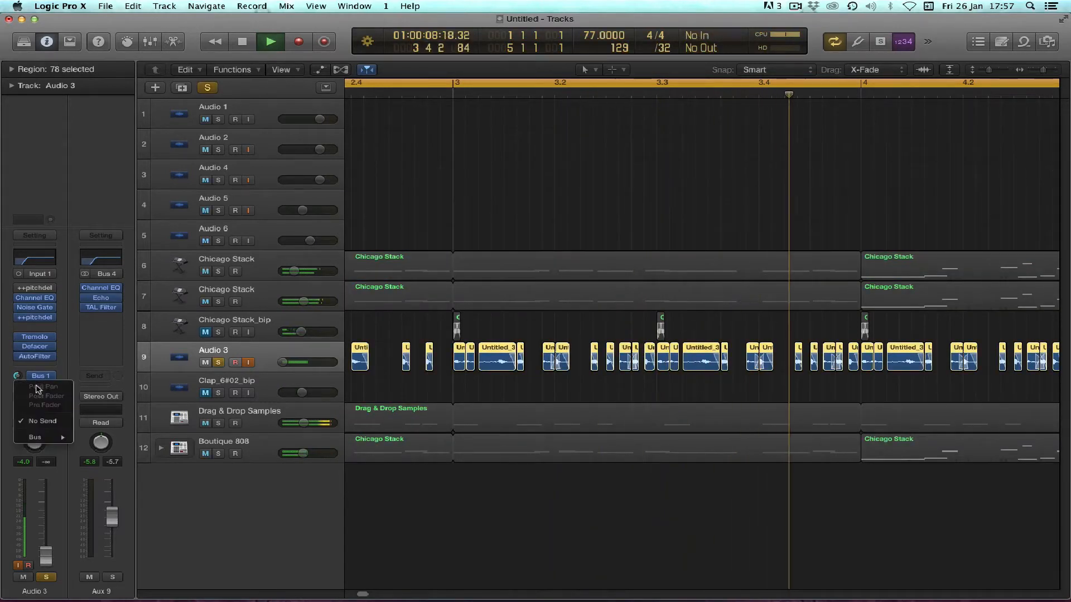
pyautogui.moveTo(39, 438)
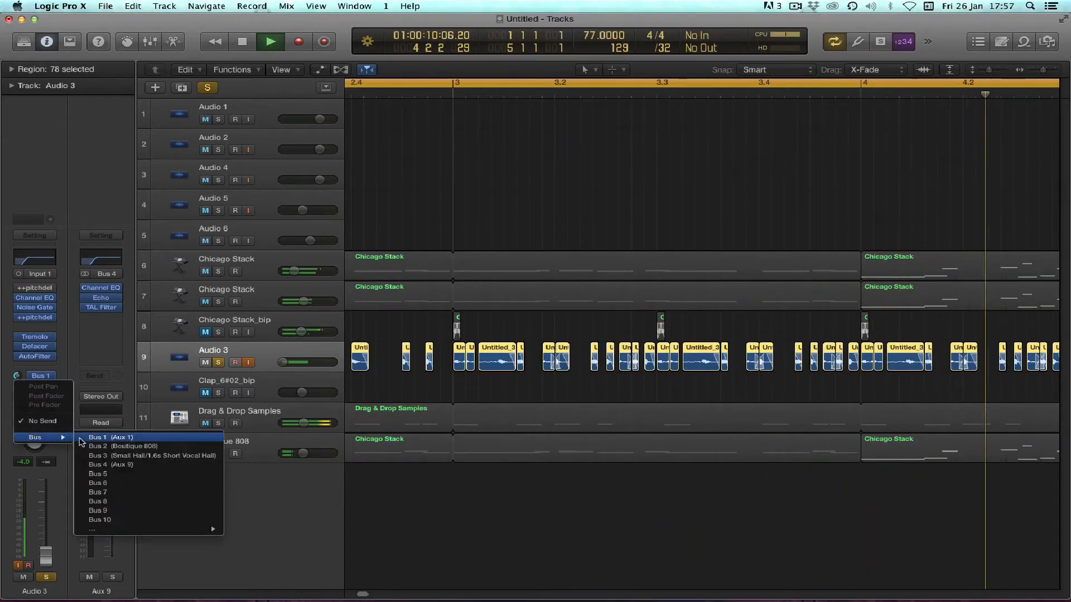
pyautogui.click(106, 455)
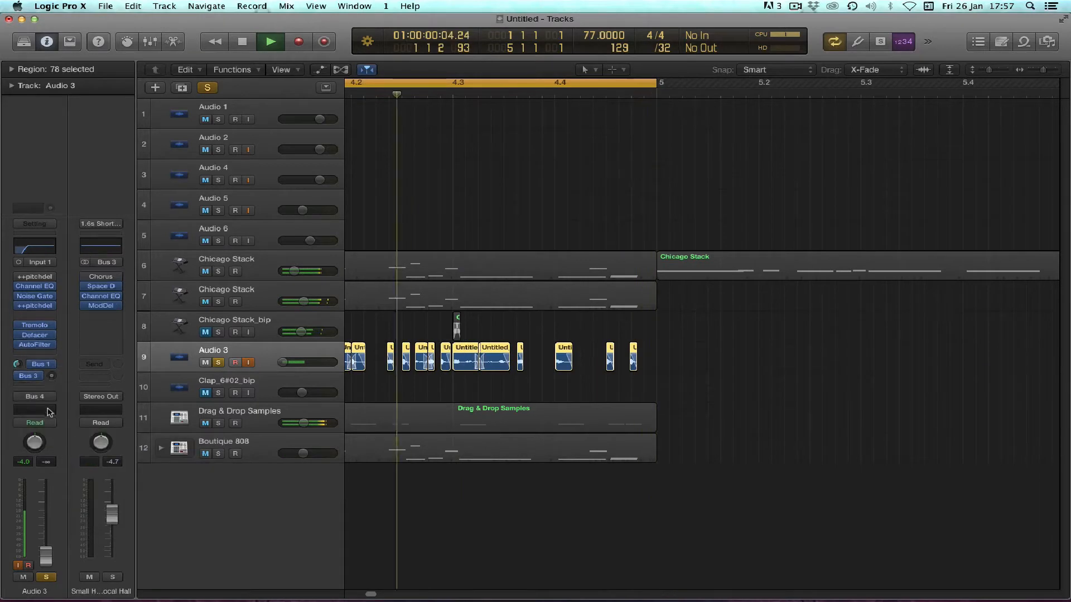
pyautogui.click(38, 376)
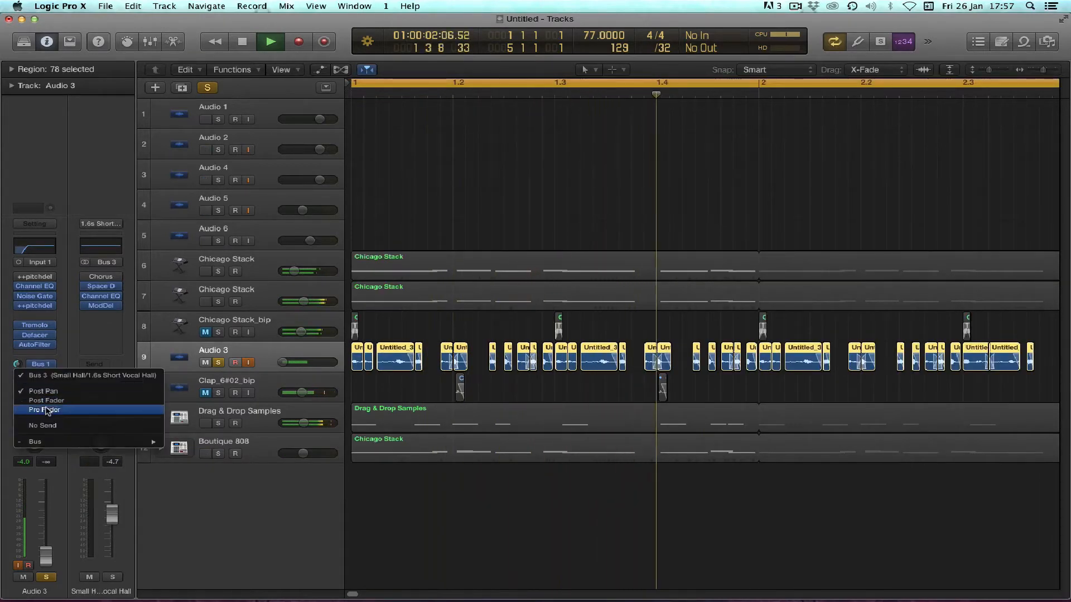
pyautogui.click(48, 409)
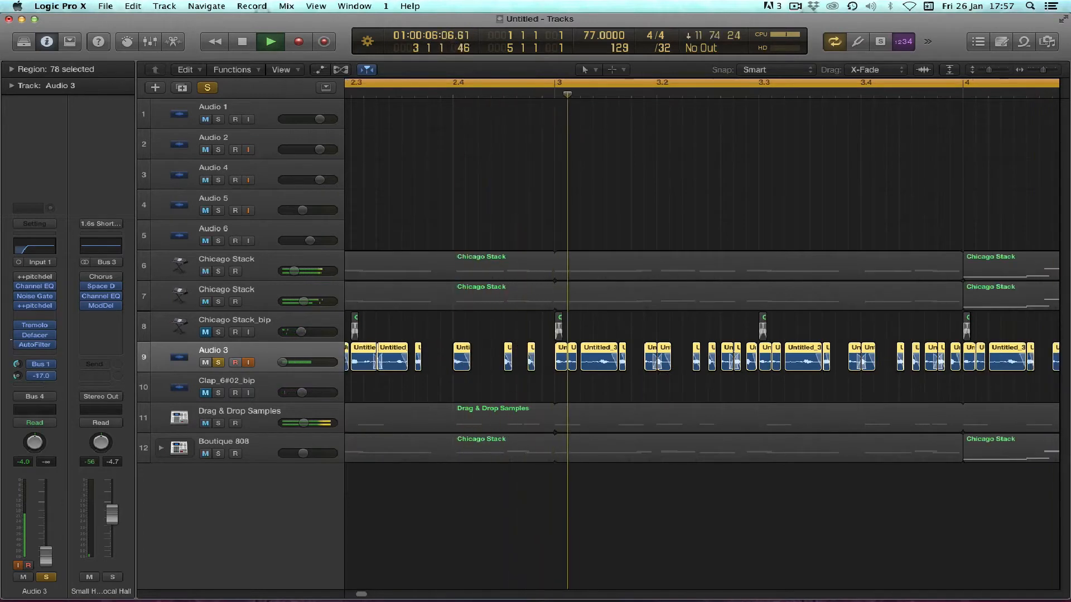
# Unsolo Audio 3 and audition the Small Hall reverb aux on its own before returning to the full mix.
pyautogui.moveTo(11, 336); pyautogui.dragTo(2, 316)
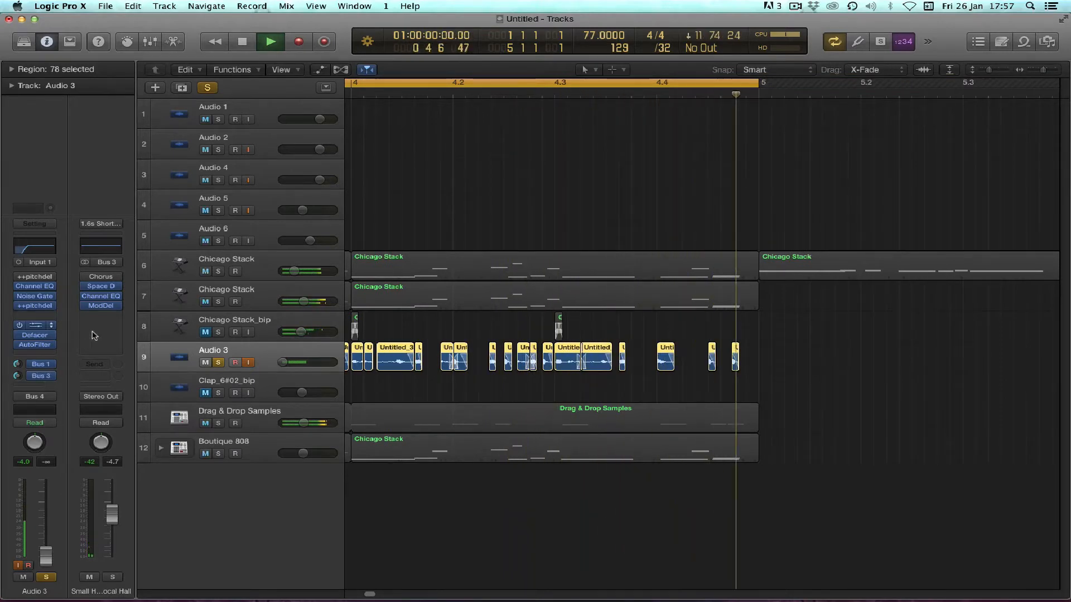
pyautogui.click(218, 363)
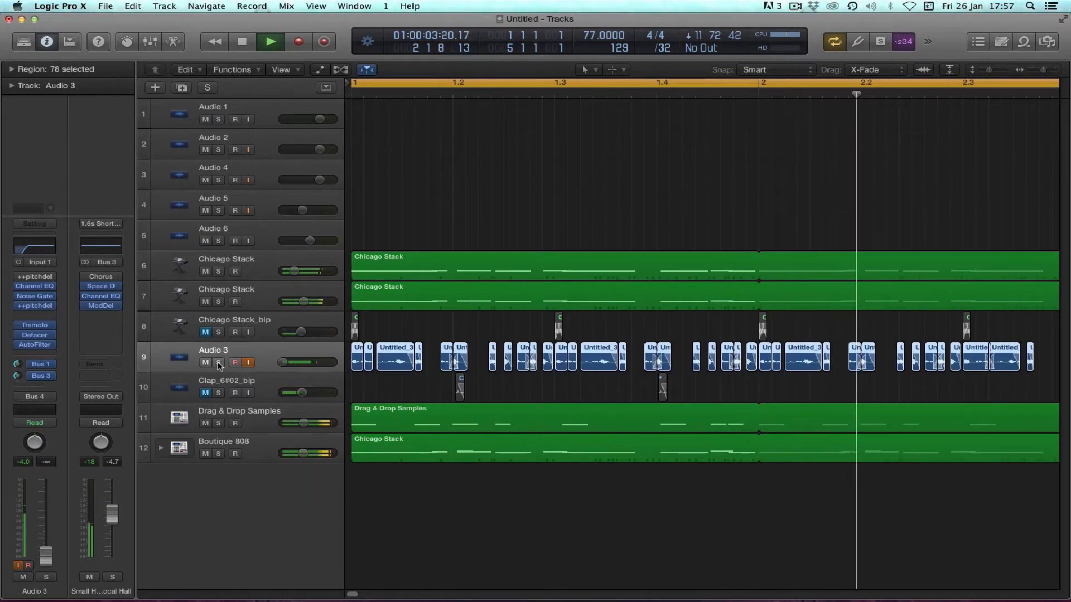
pyautogui.click(114, 578)
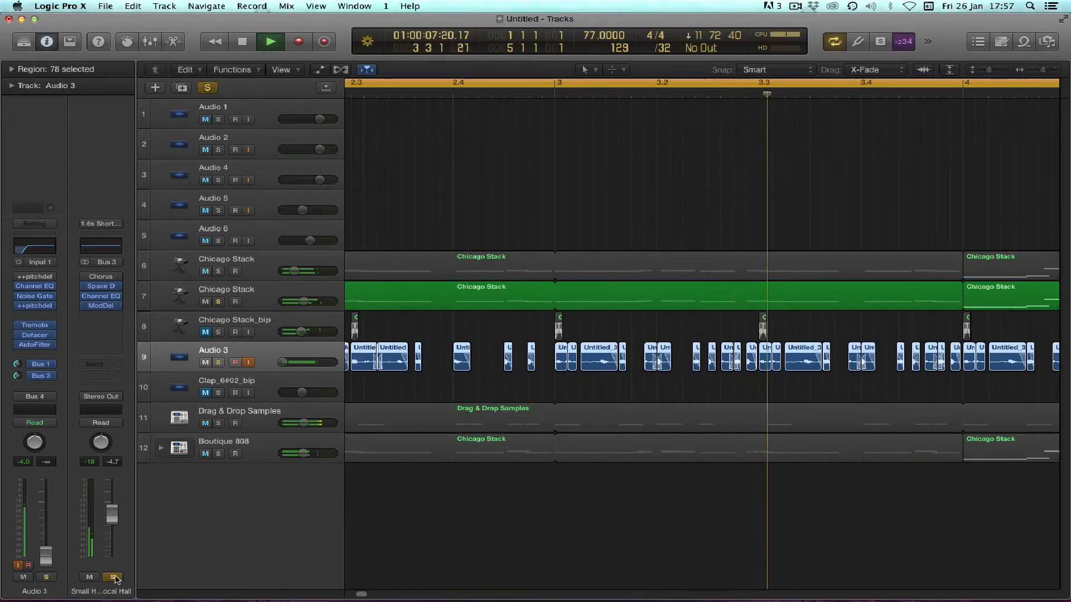
pyautogui.click(114, 578)
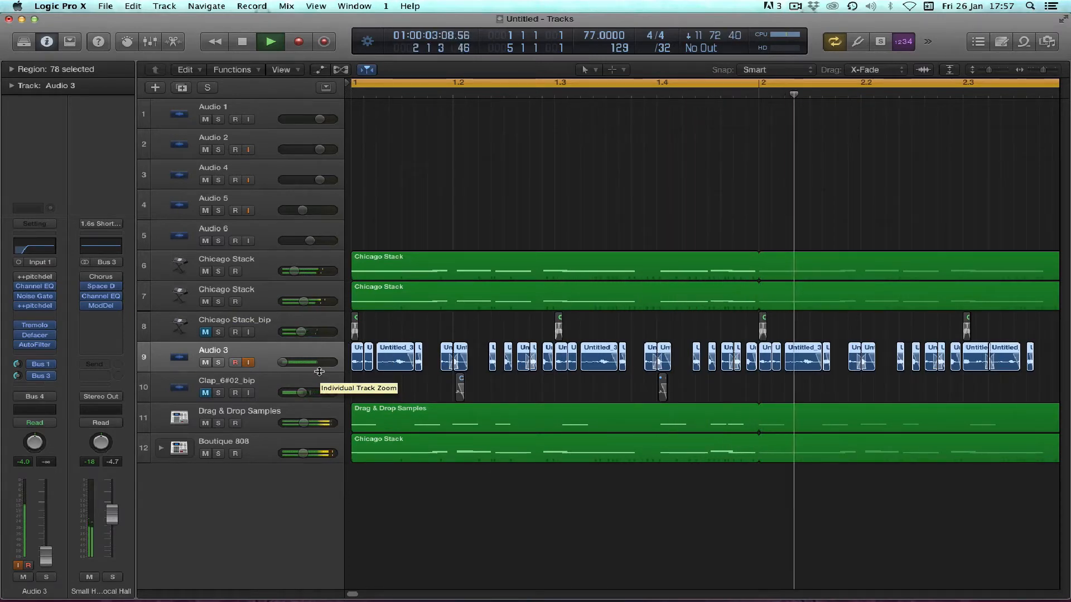
# Set the cycle range to bars 5–7, over the two extra Chicago Stack regions on track 6.
pyautogui.scroll(-5, 359, 400)
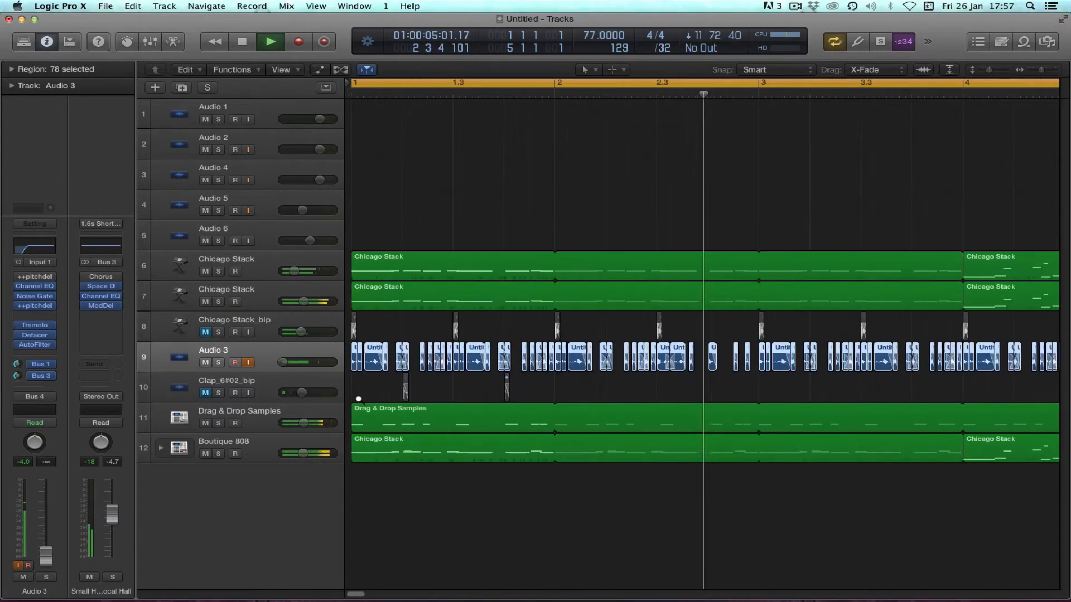
pyautogui.scroll(-2, 359, 400)
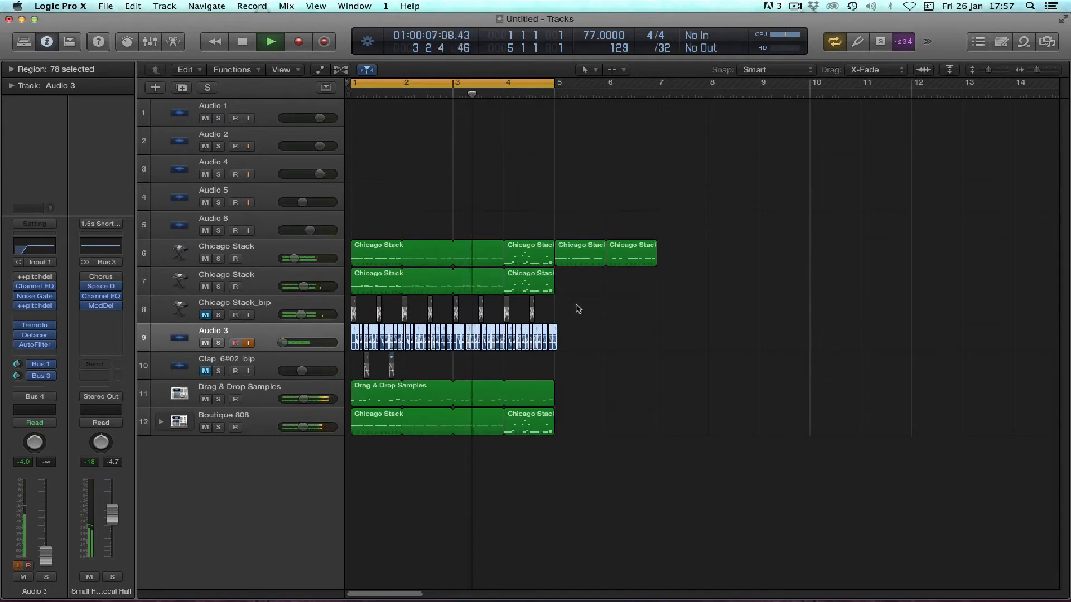
pyautogui.click(508, 83)
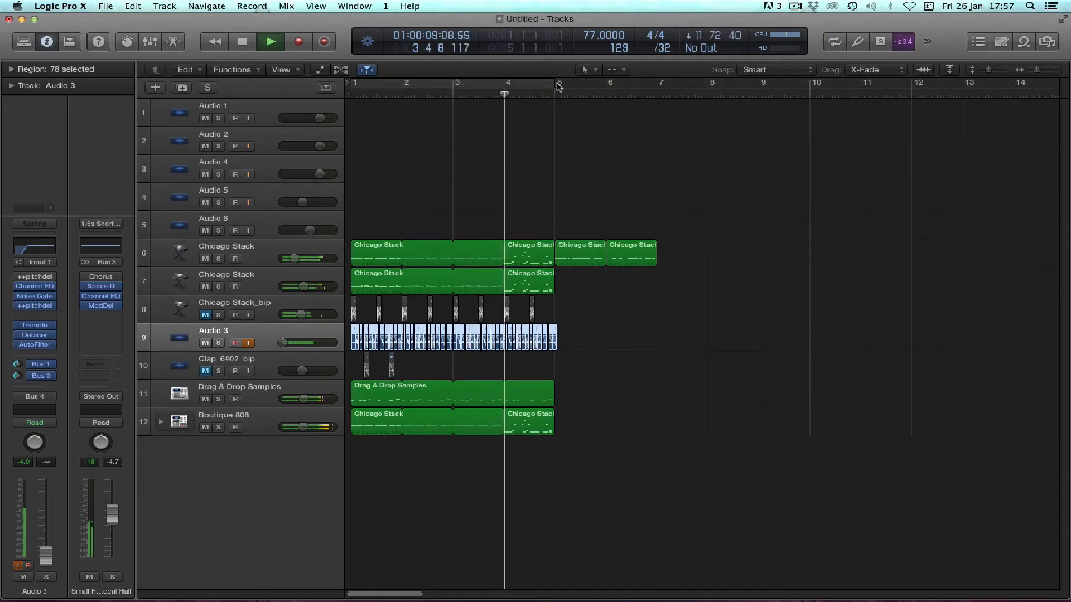
pyautogui.moveTo(558, 86); pyautogui.dragTo(657, 121)
pyautogui.moveTo(453, 80); pyautogui.dragTo(556, 89)
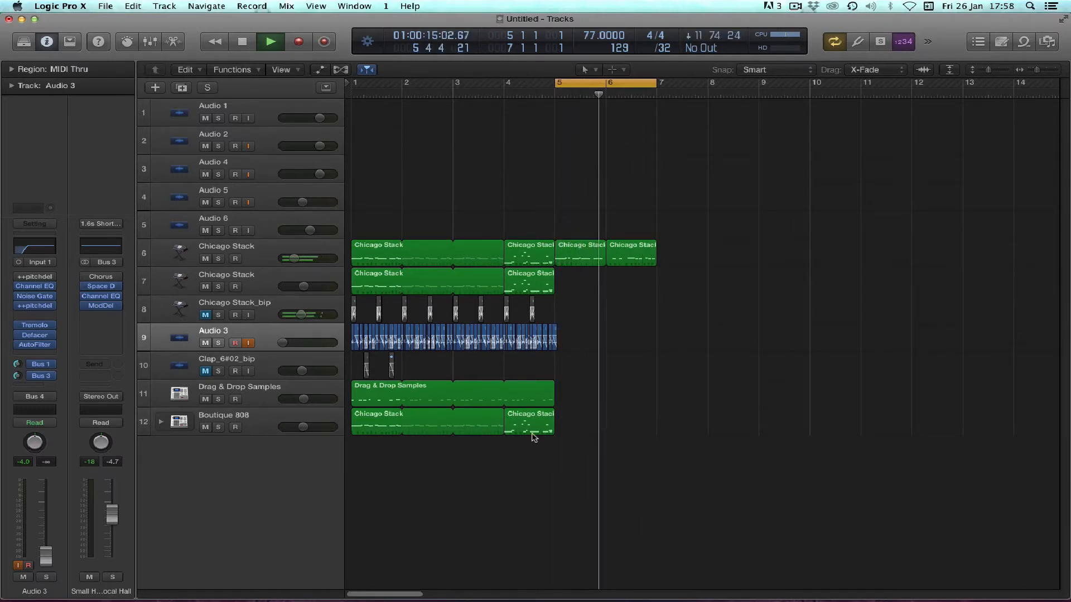
# Copy the Boutique 808 regions and the Drag & Drop Samples region from bar 1 to bar 5.
pyautogui.moveTo(433, 434); pyautogui.dragTo(731, 430)
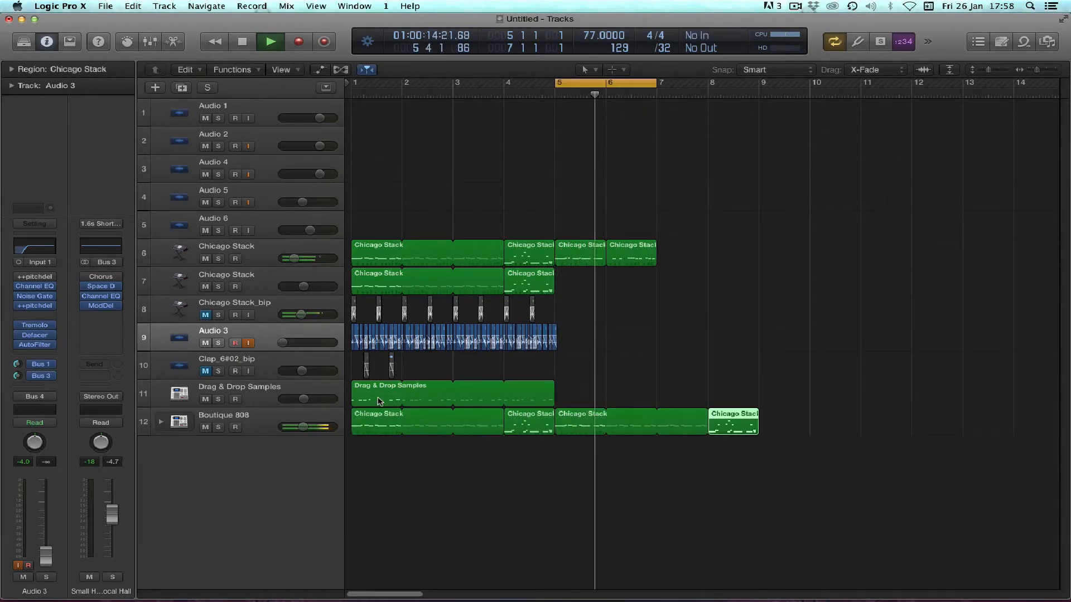
pyautogui.moveTo(378, 401); pyautogui.dragTo(578, 404)
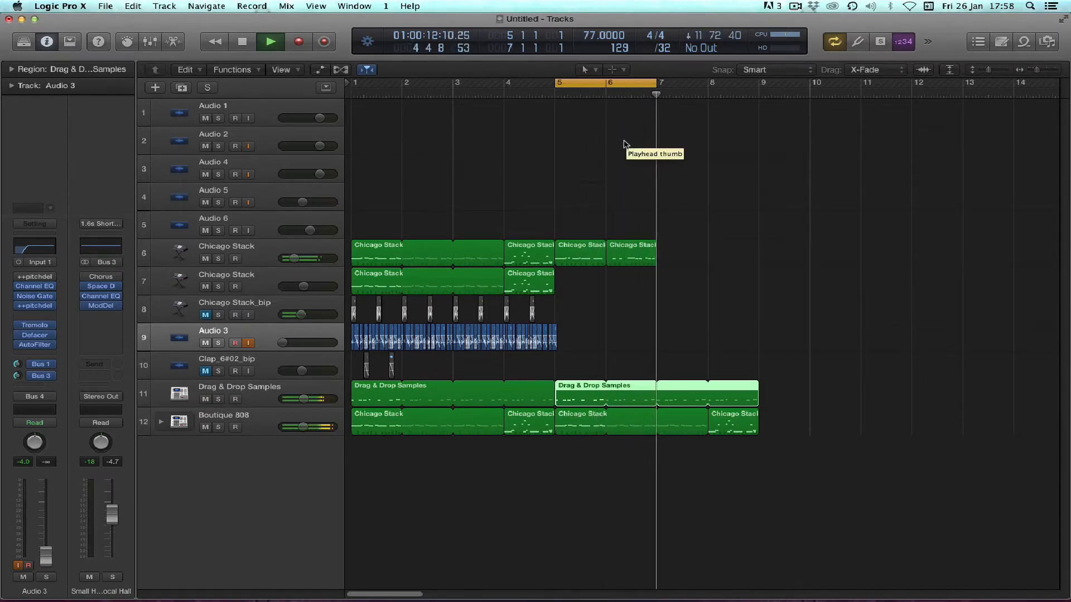
# Delete the two extra Chicago Stack regions at bars 5–7 on track 6 and stop playback.
pyautogui.moveTo(576, 224); pyautogui.dragTo(631, 256)
pyautogui.press('Delete')
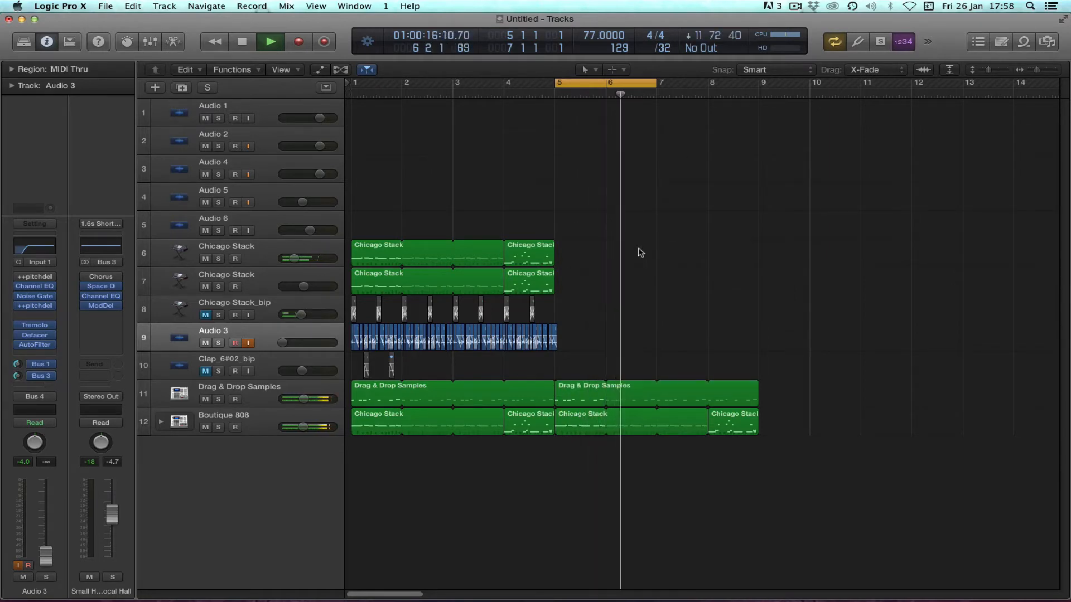
pyautogui.press('space')
# Shift all regions four bars to start at bar 5 and move the second Drag & Drop Samples and Boutique 808 sections to bar 1.
pyautogui.press('super+Left')
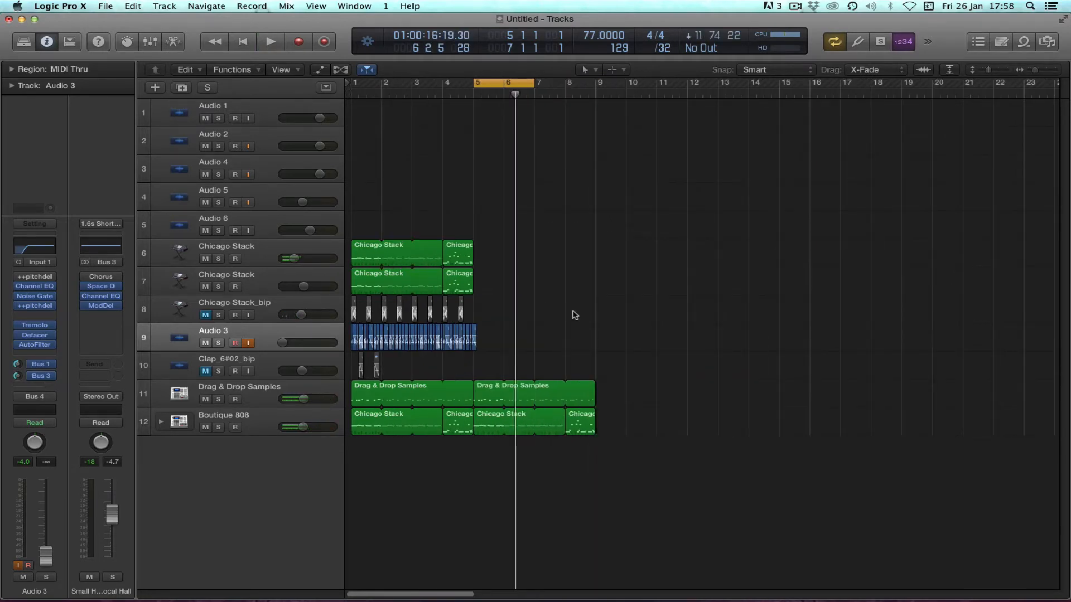
pyautogui.moveTo(661, 480); pyautogui.dragTo(521, 266)
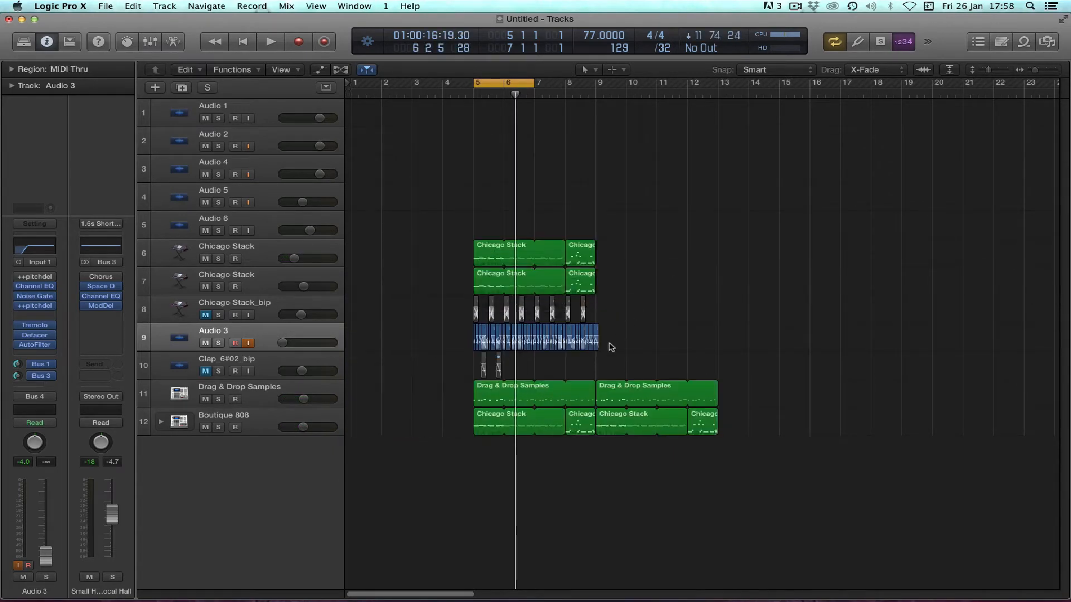
pyautogui.moveTo(600, 355); pyautogui.dragTo(687, 466)
pyautogui.moveTo(612, 405); pyautogui.dragTo(367, 405)
# Extend the cycle range to cover bars 1 to 9 and start playback.
pyautogui.moveTo(476, 85); pyautogui.dragTo(352, 143)
pyautogui.press('space')
pyautogui.moveTo(534, 85); pyautogui.dragTo(596, 135)
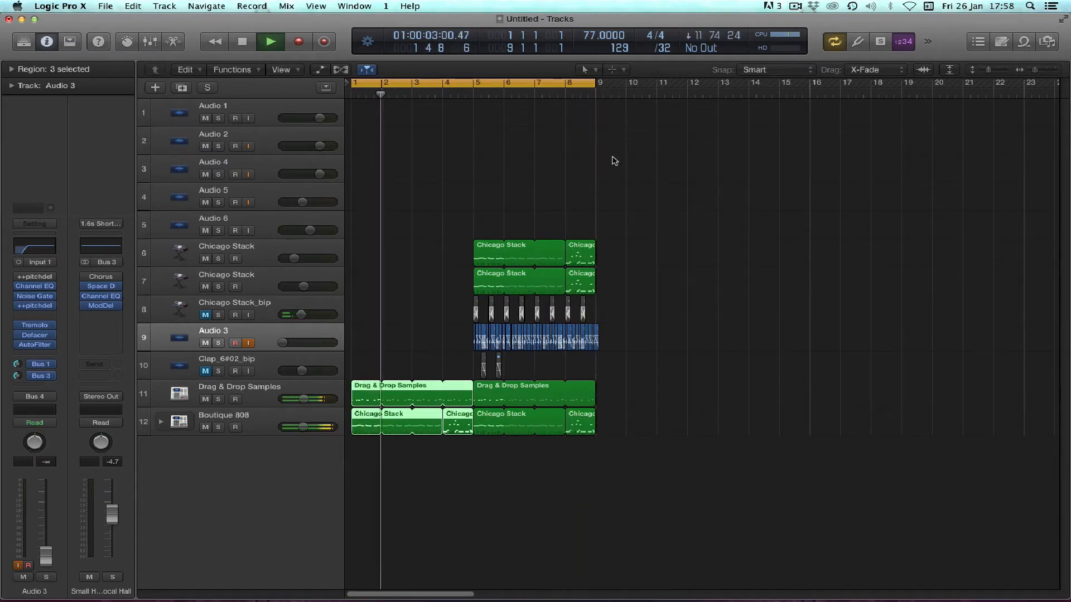
# Copy the two Chicago Stack regions on track 7 from bar 5 to bar 1 and select that track.
pyautogui.click(488, 287)
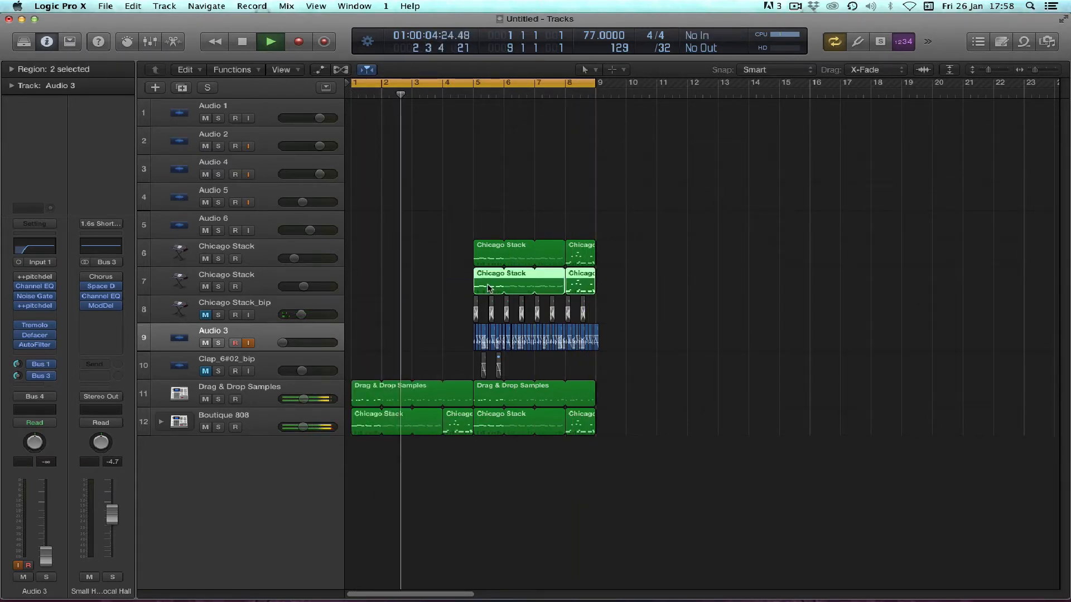
pyautogui.moveTo(437, 290); pyautogui.dragTo(358, 294)
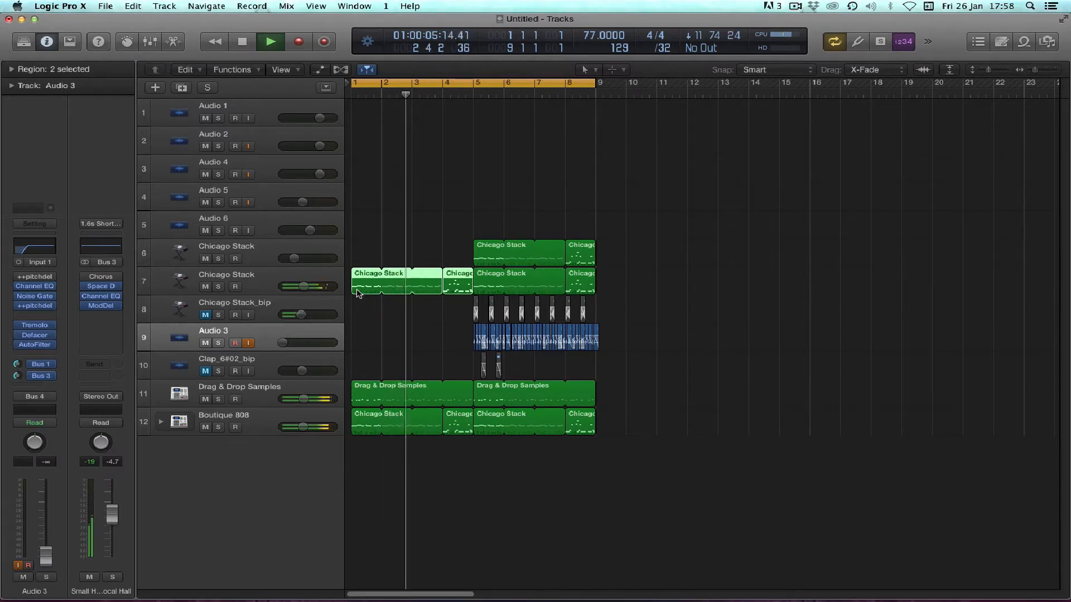
pyautogui.click(322, 283)
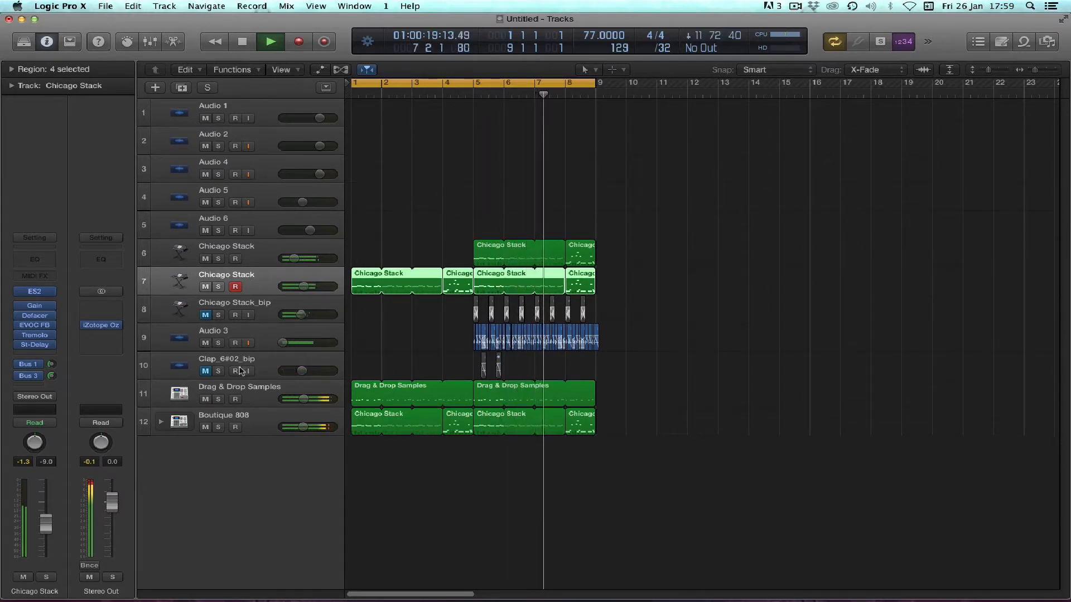
# Mute the two Boutique 808 regions in the first four bars and stop playback.
pyautogui.click(364, 428)
pyautogui.keyDown('shift'); pyautogui.click(458, 433); pyautogui.keyUp('shift')
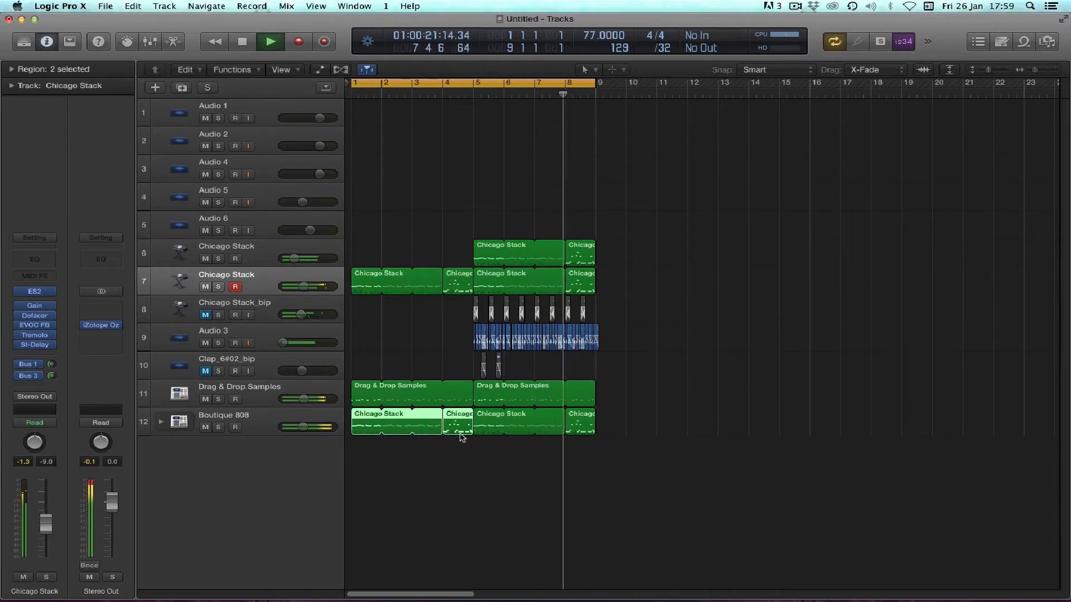
pyautogui.press('n')
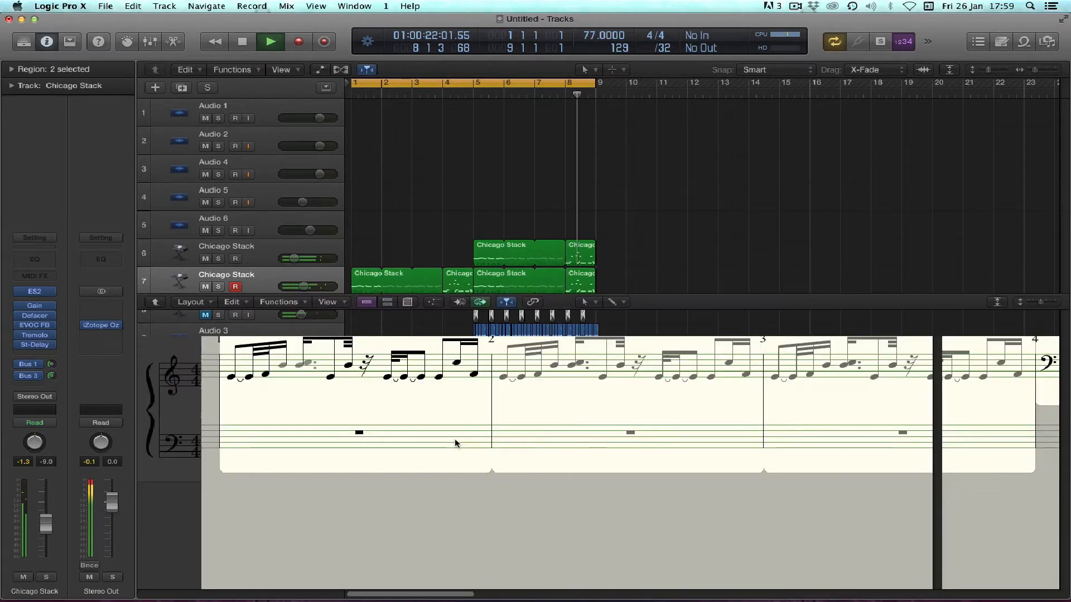
pyautogui.press('n')
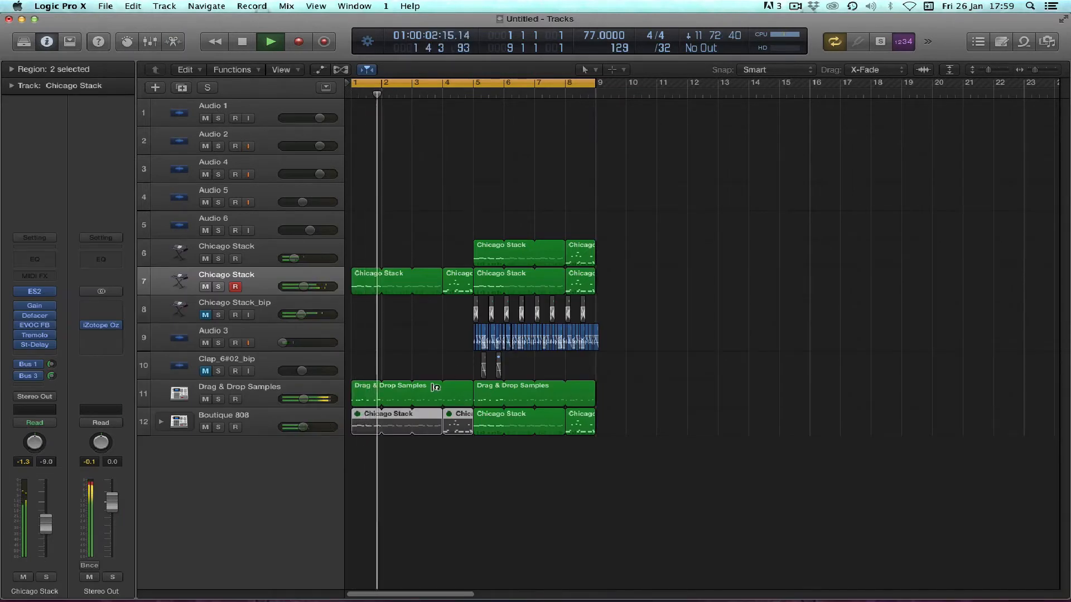
pyautogui.press('space')
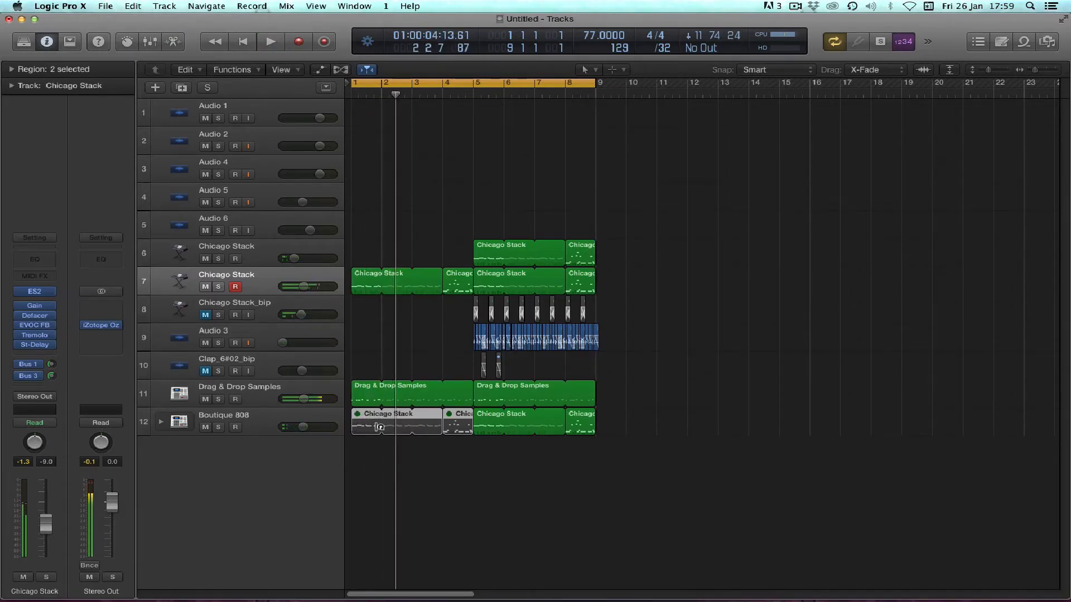
# Mute the first Drag & Drop Samples region, unmute both opening Boutique 808 regions and play the intro.
pyautogui.moveTo(366, 371); pyautogui.dragTo(436, 390)
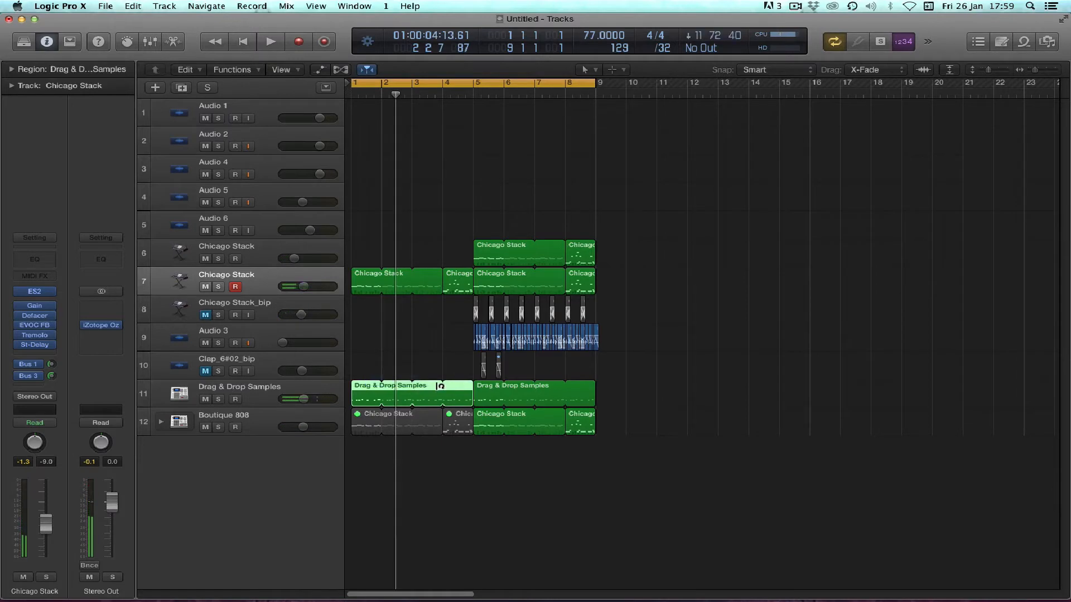
pyautogui.press('m')
pyautogui.click(374, 427)
pyautogui.press('m')
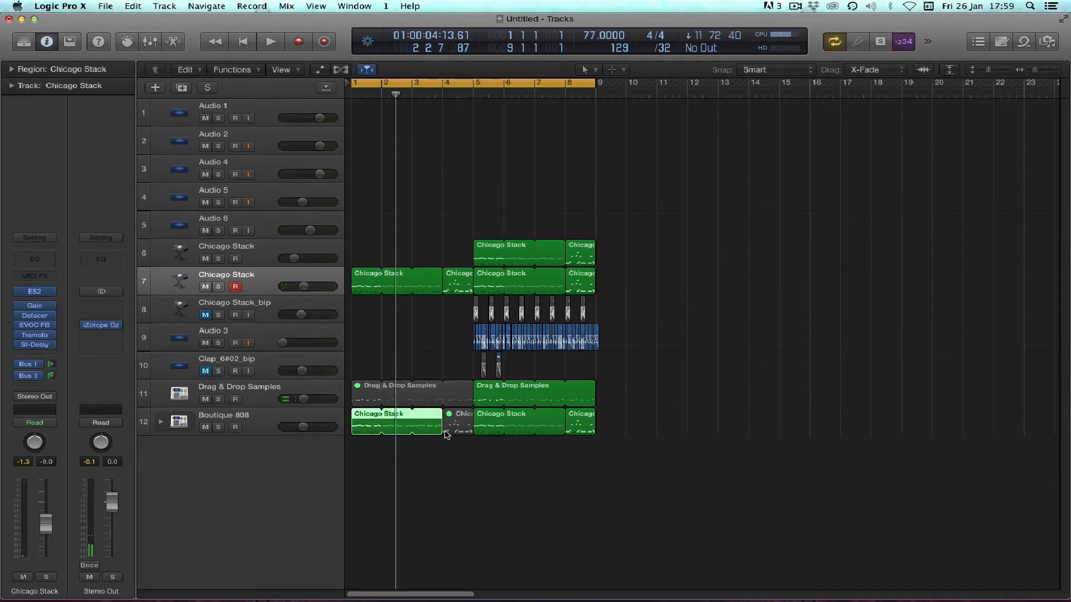
pyautogui.press('m')
pyautogui.press('space')
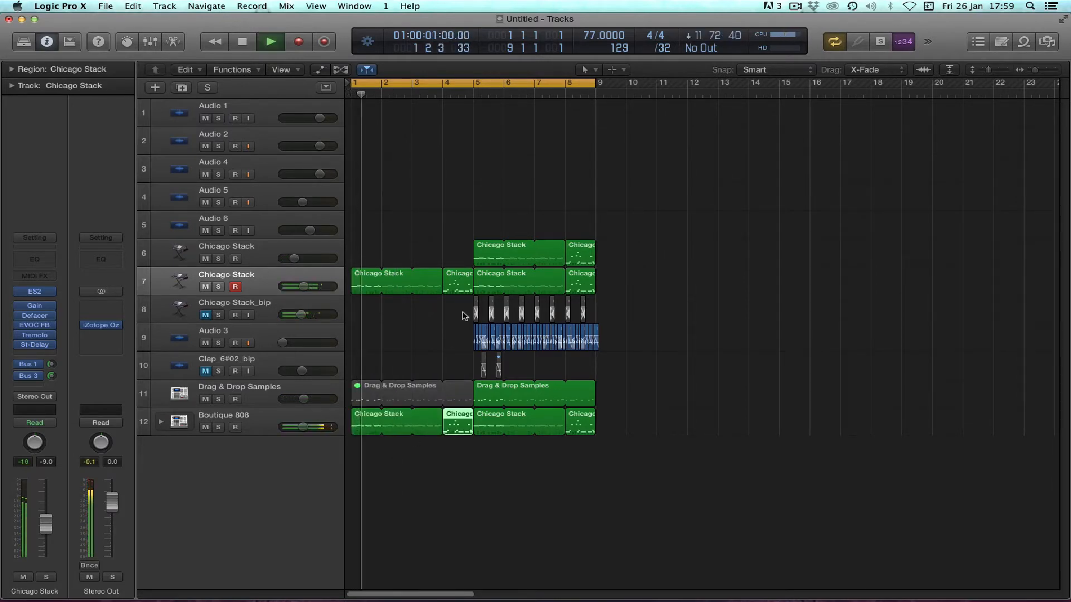
# Copy the two Chicago Stack regions on track 6 from bar 5 to bar 1 and restart playback.
pyautogui.moveTo(457, 233); pyautogui.dragTo(614, 263)
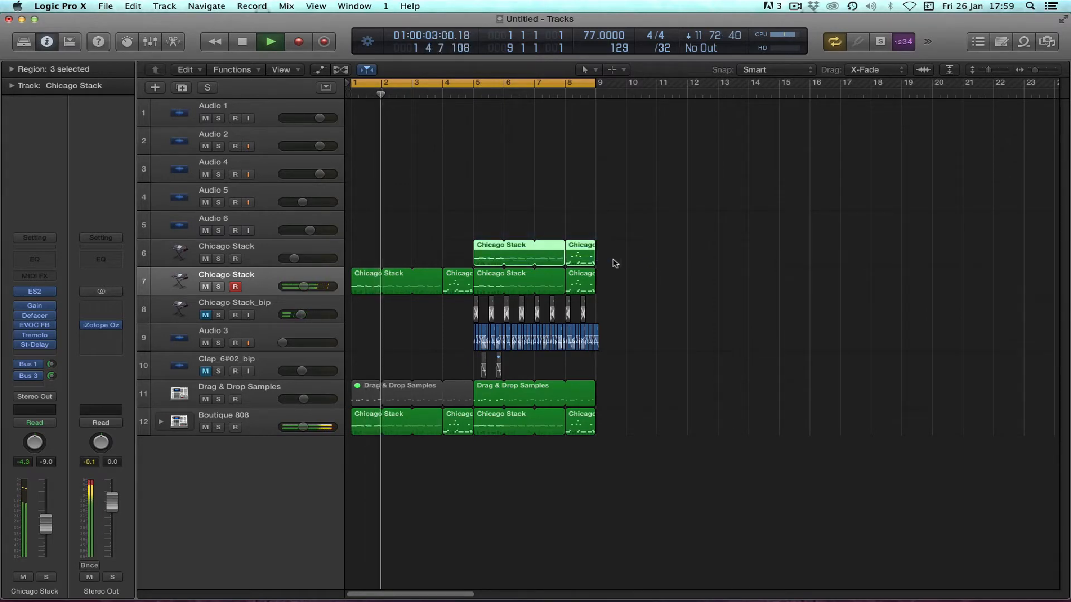
pyautogui.moveTo(485, 266); pyautogui.dragTo(366, 273)
pyautogui.press('space')
pyautogui.press('space')
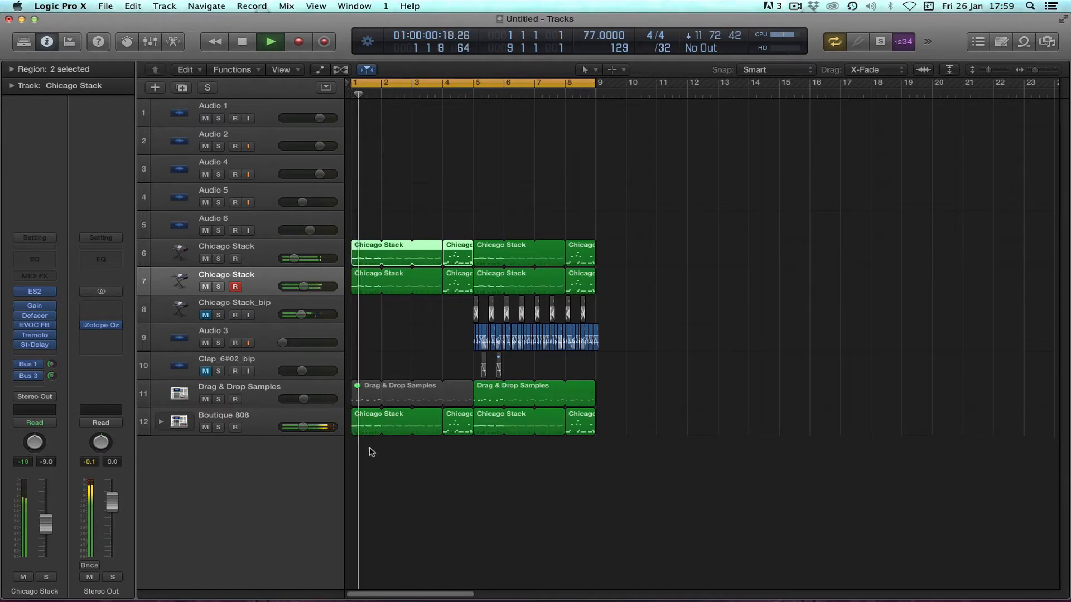
# Mute both Boutique 808 regions in the first four bars and play the arrangement through from the start.
pyautogui.moveTo(372, 452); pyautogui.dragTo(445, 432)
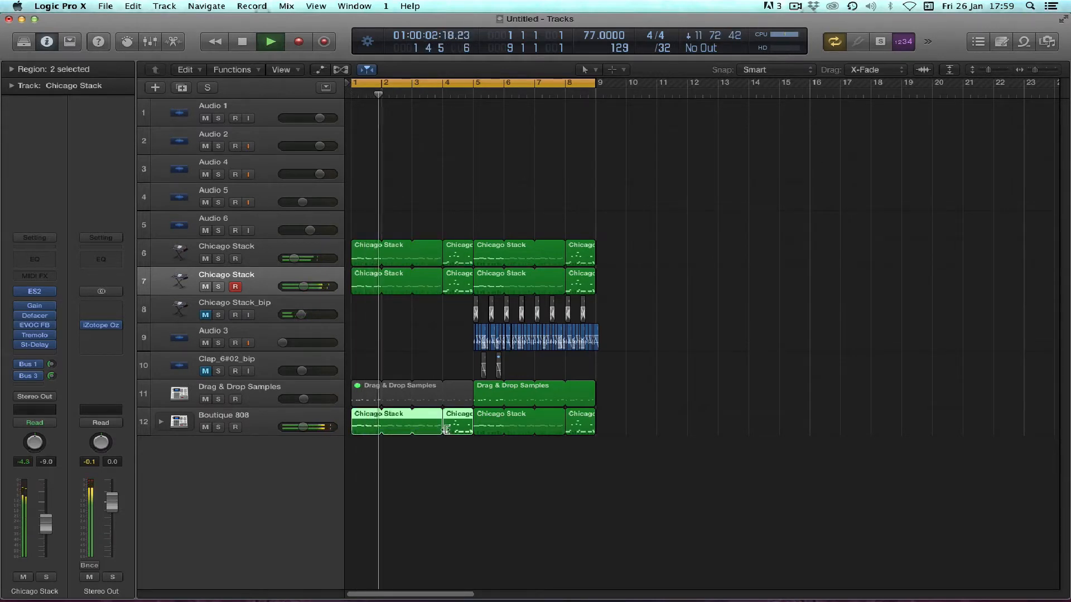
pyautogui.hotkey('ctrl', 'm')
pyautogui.click(464, 455)
pyautogui.press('space')
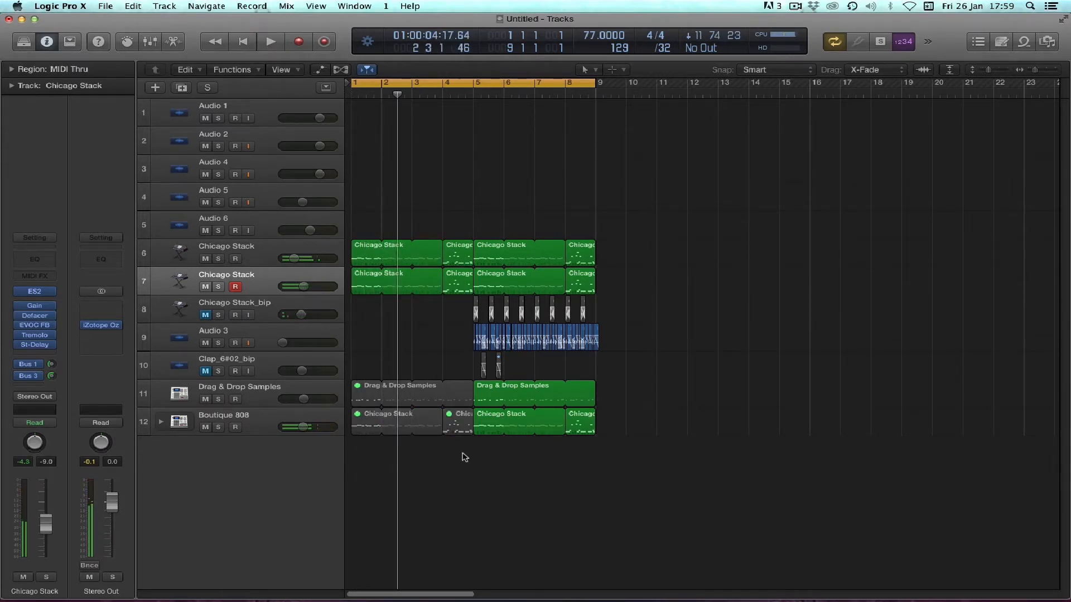
pyautogui.press('space')
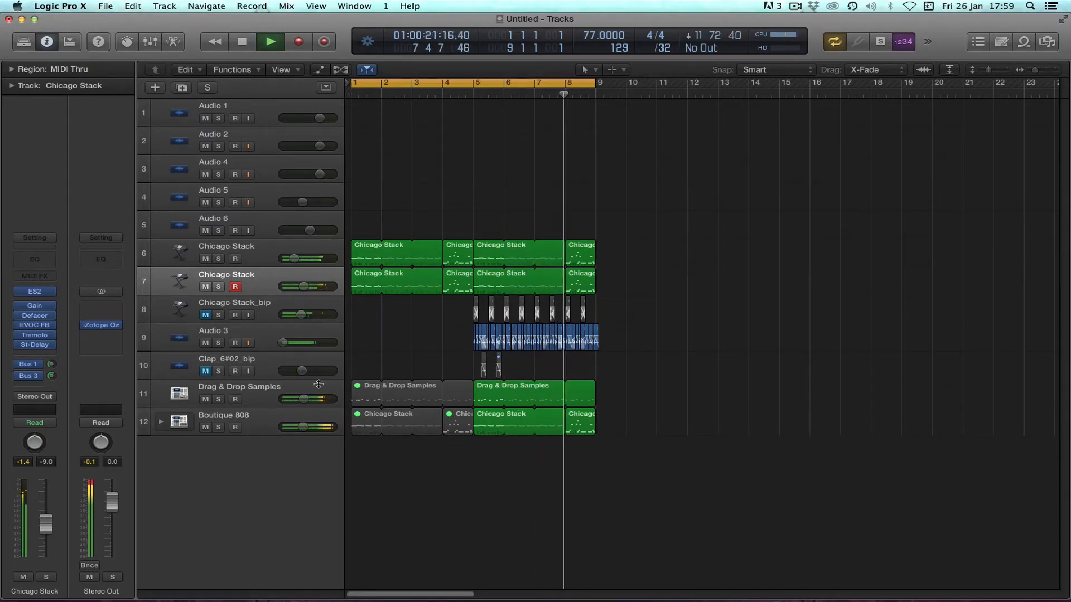
# Stop playback and unmute the first Drag & Drop Samples region at bar 1.
pyautogui.press('space')
pyautogui.click(366, 385)
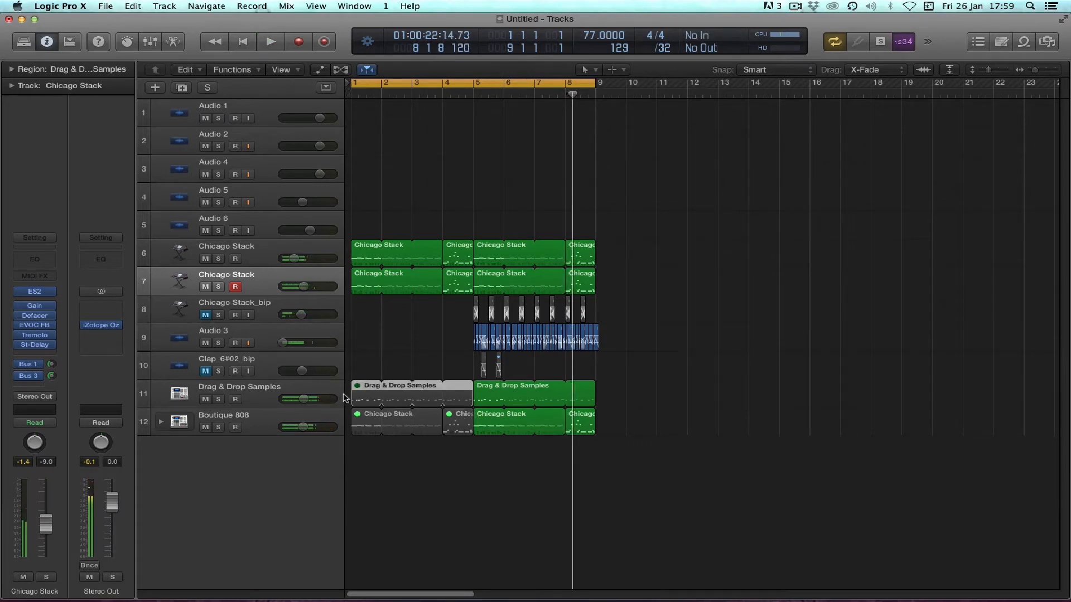
pyautogui.hotkey('ctrl', 'm')
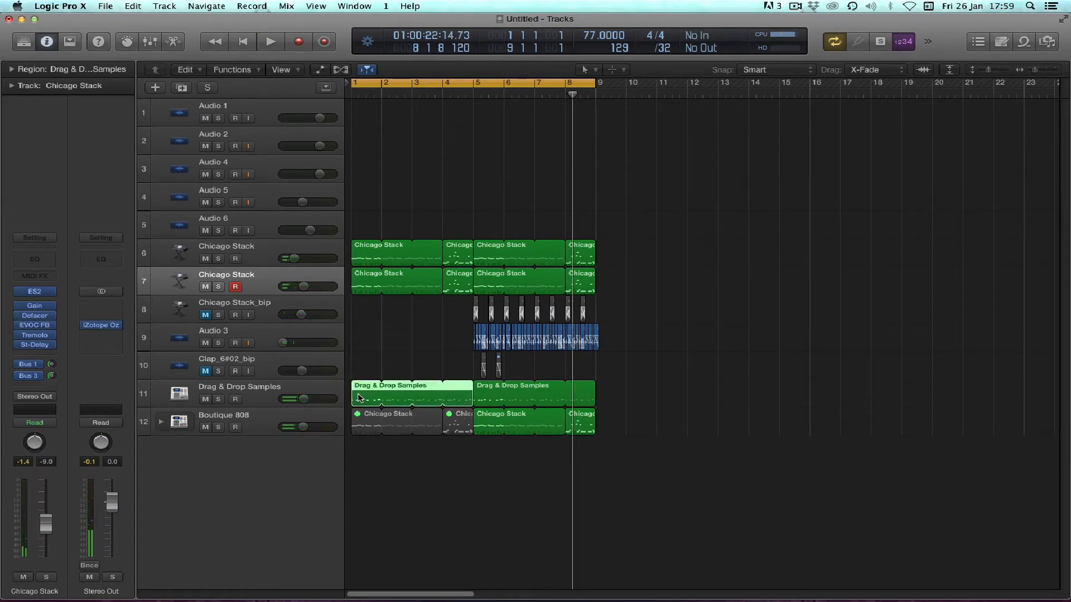
# Open the first Drag & Drop Samples region in the Piano Roll and select two of its notes in bar 1.
pyautogui.doubleClick(358, 398)
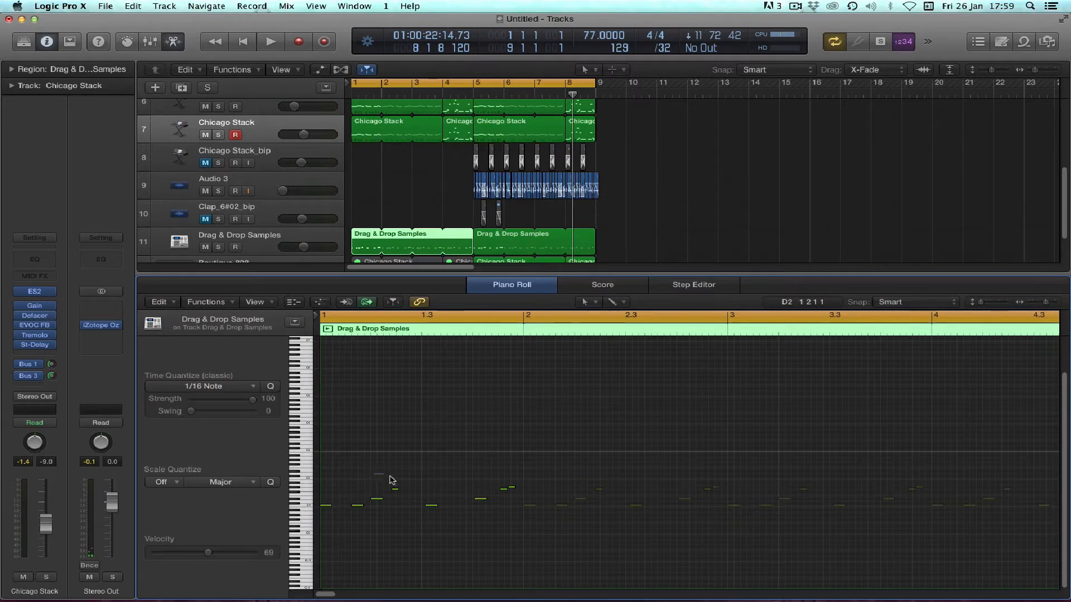
pyautogui.moveTo(409, 497); pyautogui.dragTo(409, 497)
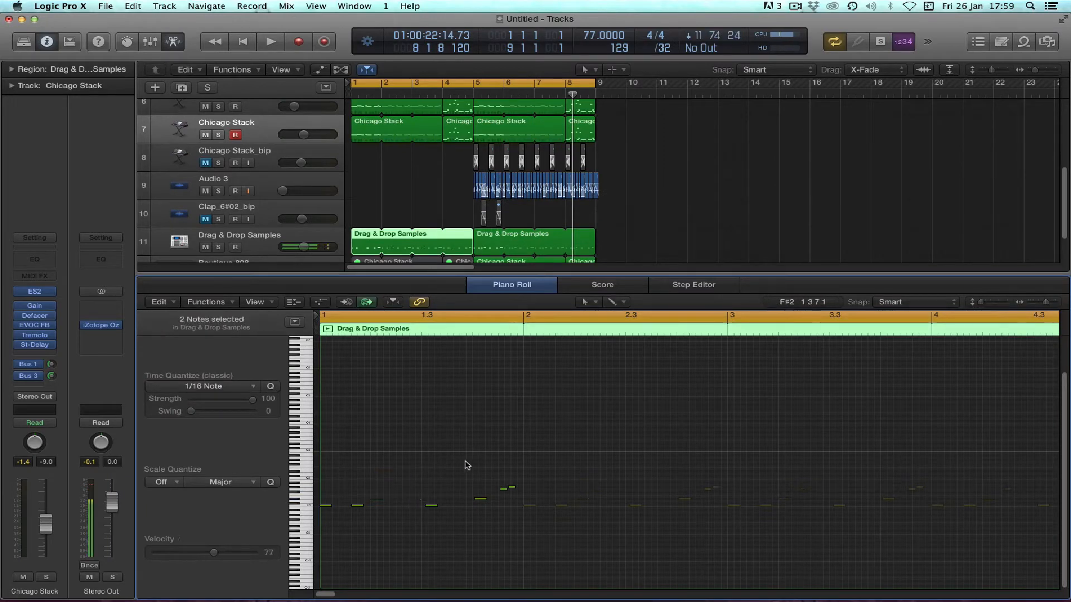
# Delete the three higher notes near the end of bar 1 in the Drag & Drop Samples region, play it back and close the piano roll.
pyautogui.moveTo(523, 502); pyautogui.dragTo(520, 495)
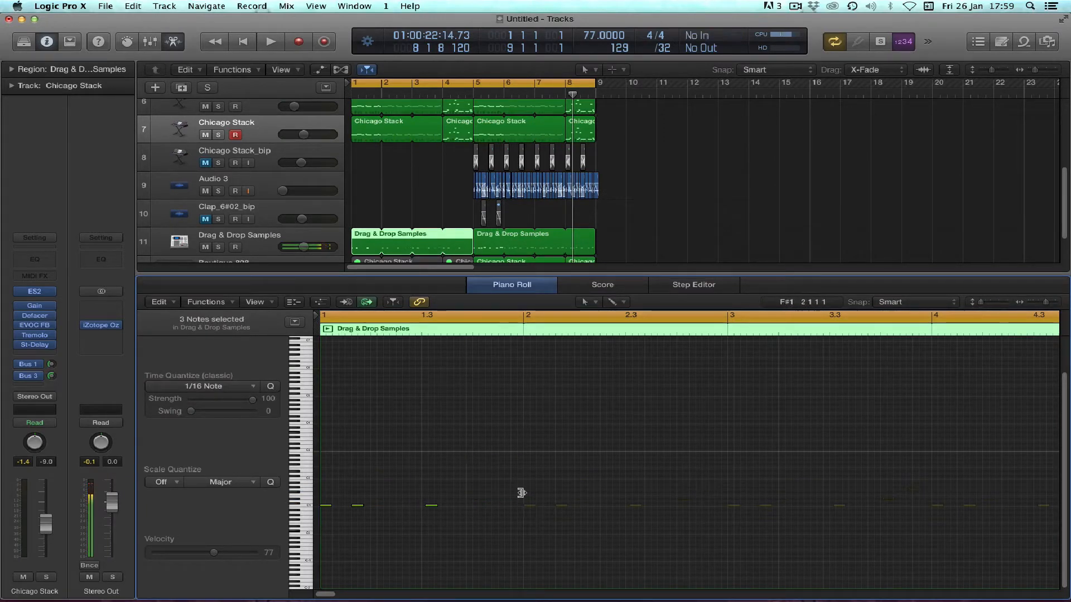
pyautogui.press('space')
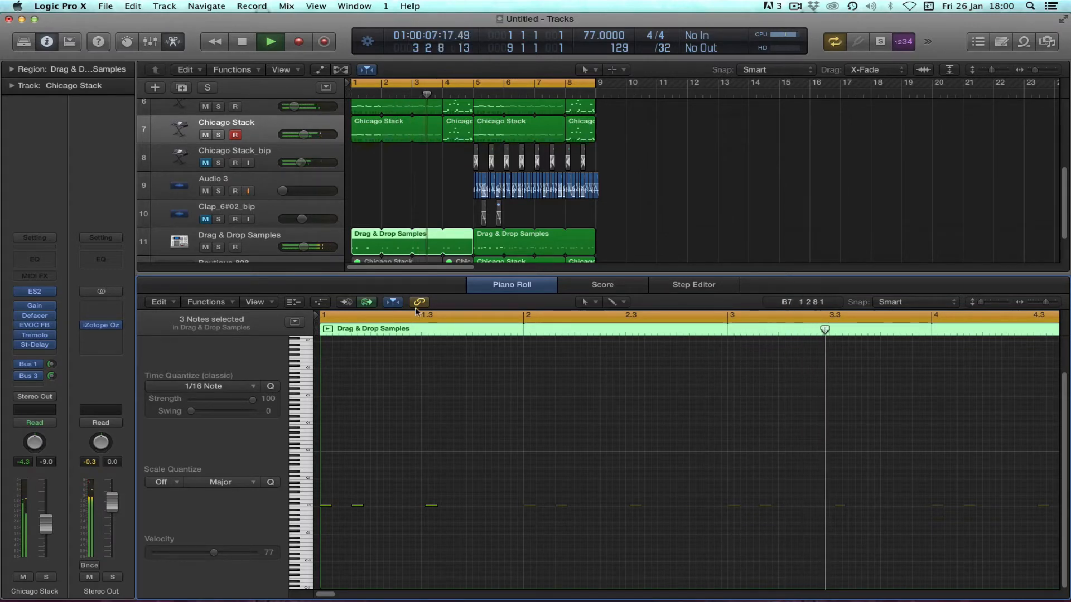
pyautogui.press('e')
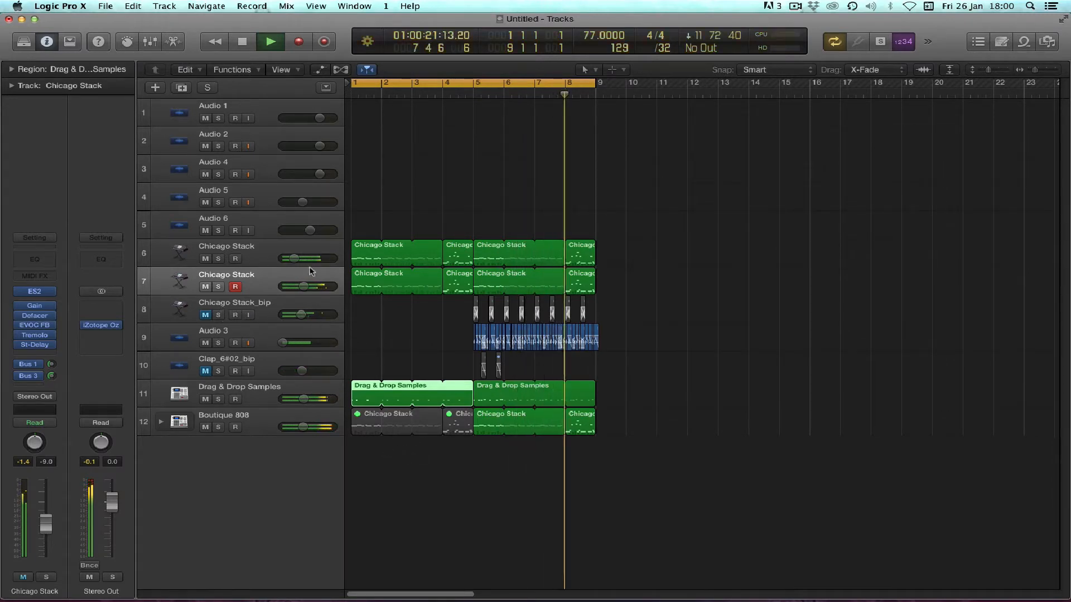
# Solo the Chicago Stack_bip track, cycle playback from bar 5 to bar 9, and select that track.
pyautogui.click(218, 315)
pyautogui.moveTo(477, 82); pyautogui.dragTo(591, 184)
pyautogui.press('space')
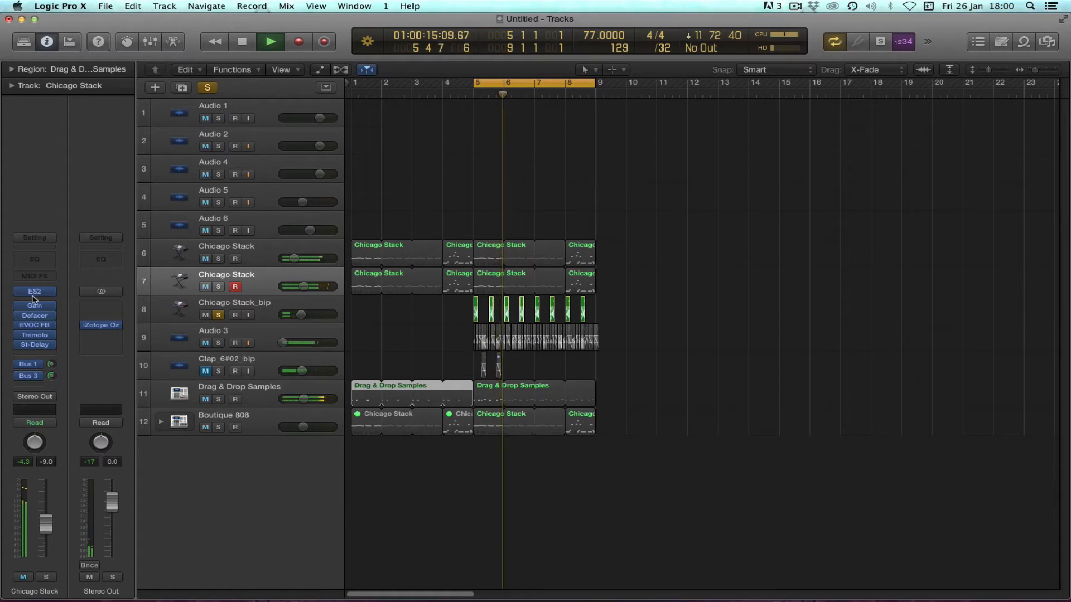
pyautogui.click(269, 302)
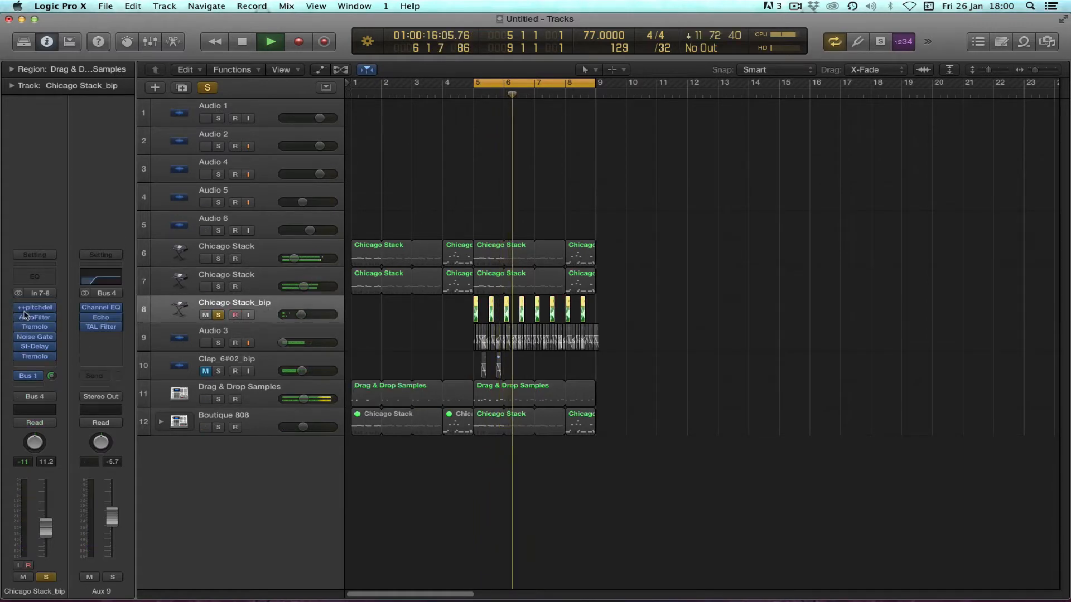
# Bypass both Tremolo plug-ins and the stereo delay on the Chicago Stack_bip channel.
pyautogui.click(18, 357)
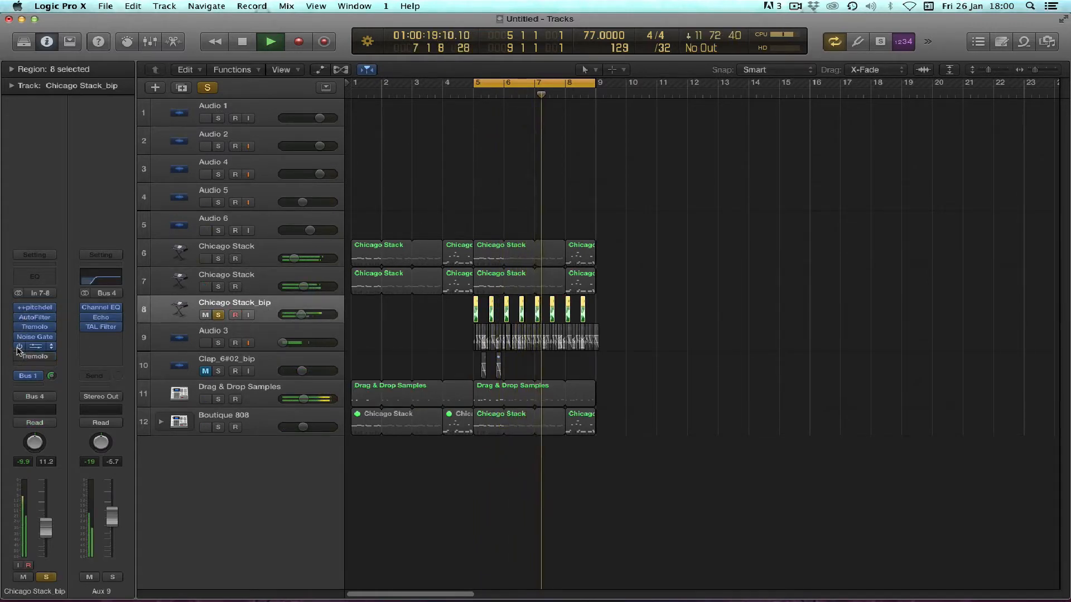
pyautogui.click(18, 348)
pyautogui.click(19, 328)
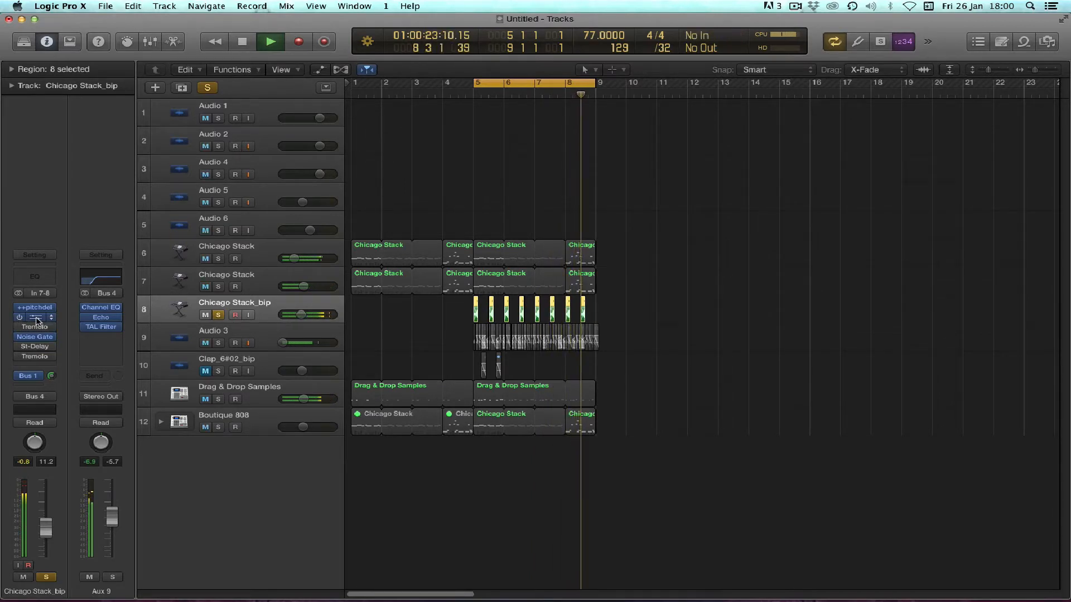
# Open the AutoFilter on the Chicago Stack_bip channel, and set the first Tremolo's symmetry to 13%.
pyautogui.click(34, 318)
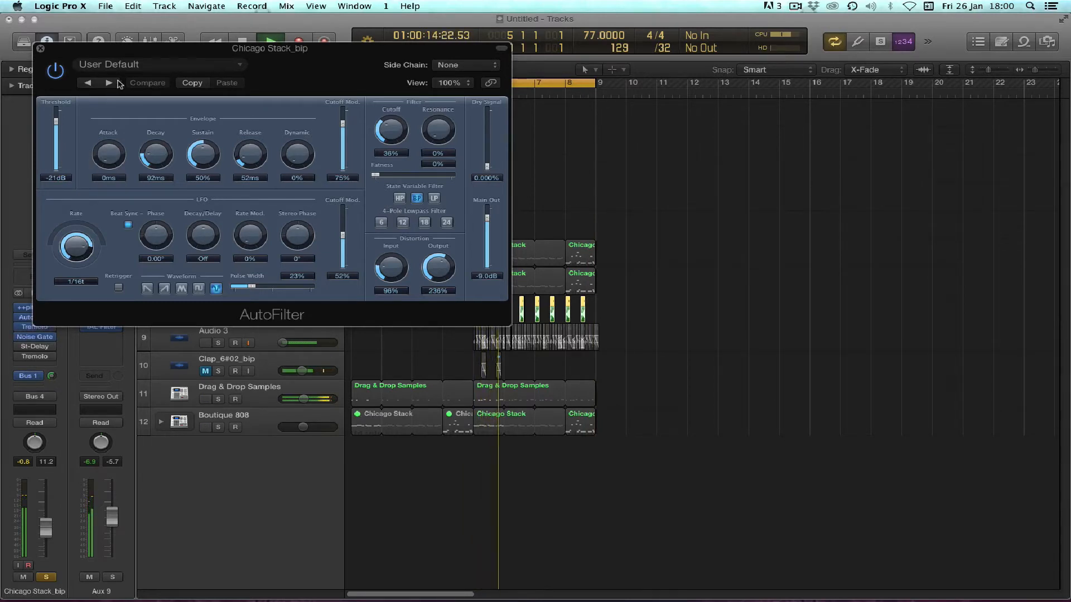
pyautogui.moveTo(145, 51); pyautogui.dragTo(475, 45)
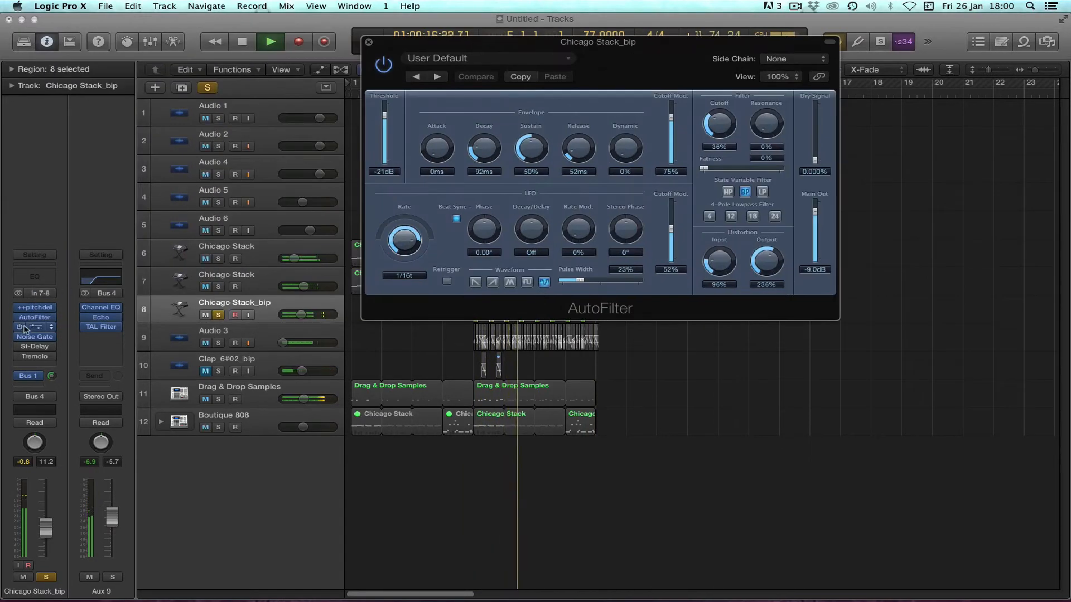
pyautogui.click(44, 331)
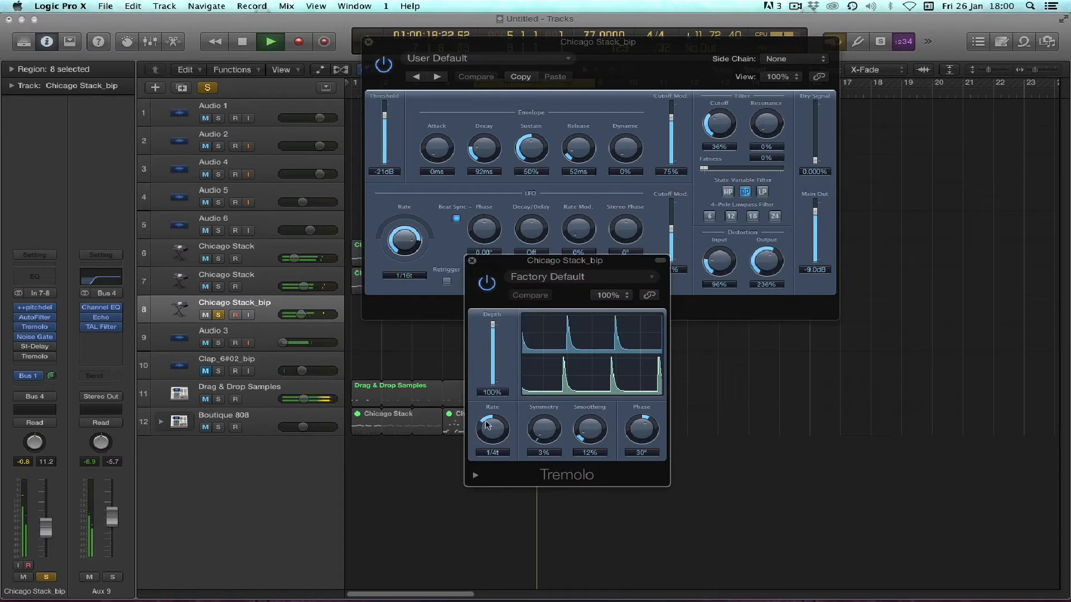
pyautogui.moveTo(546, 433); pyautogui.dragTo(545, 427)
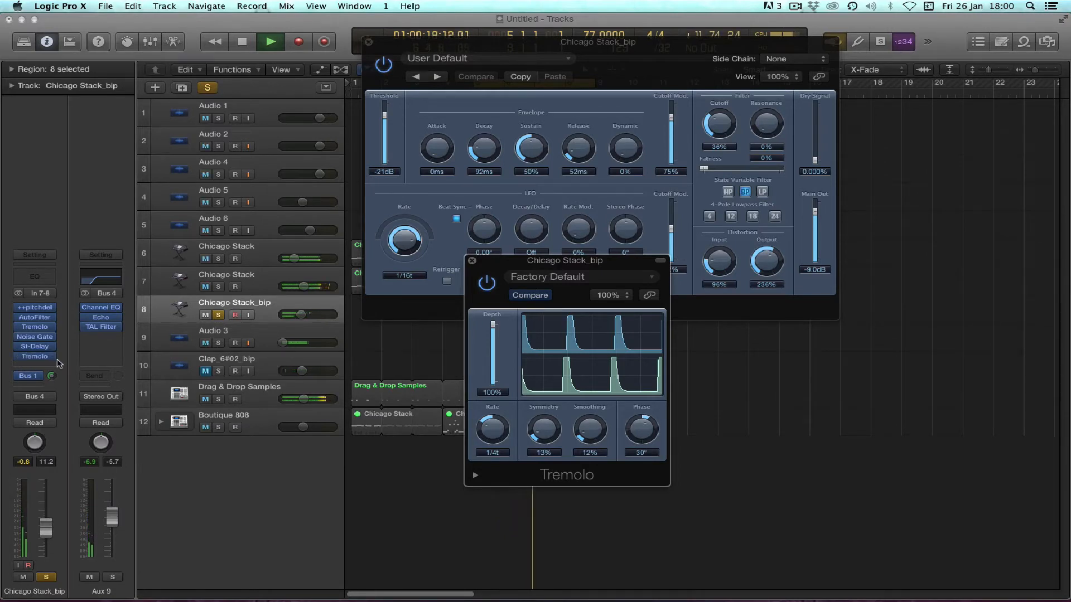
# Close the AutoFilter and Tremolo windows and turn off solo to hear the full mix.
pyautogui.click(19, 308)
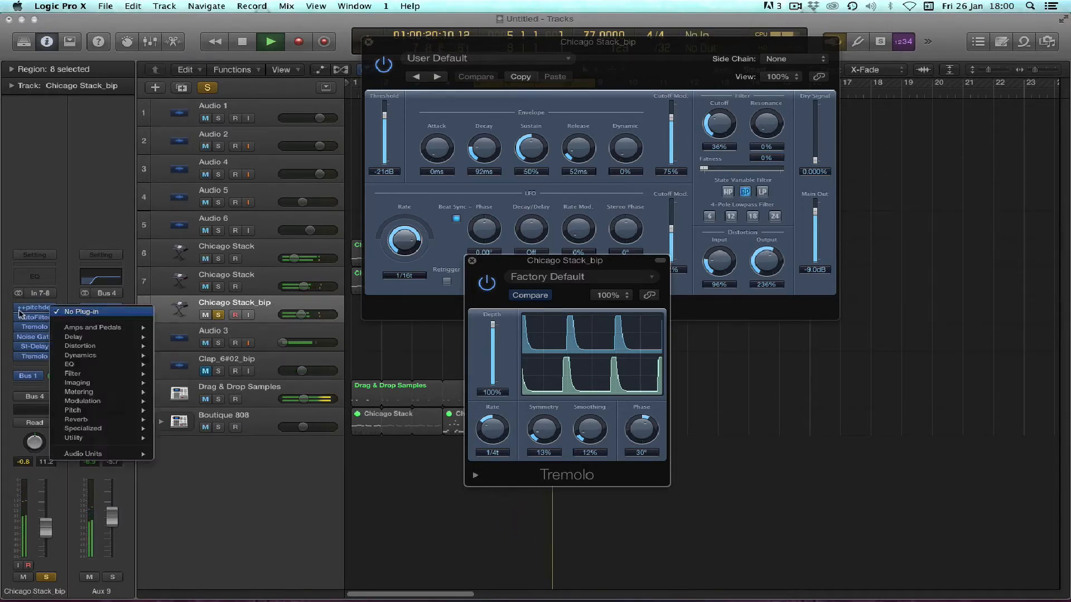
pyautogui.click(19, 310)
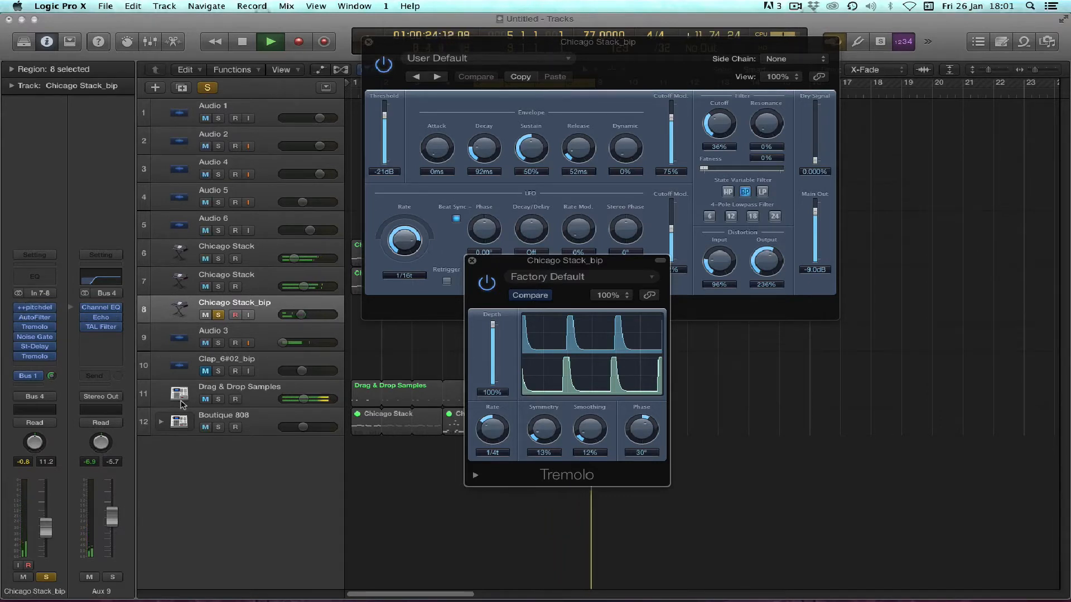
pyautogui.click(369, 43)
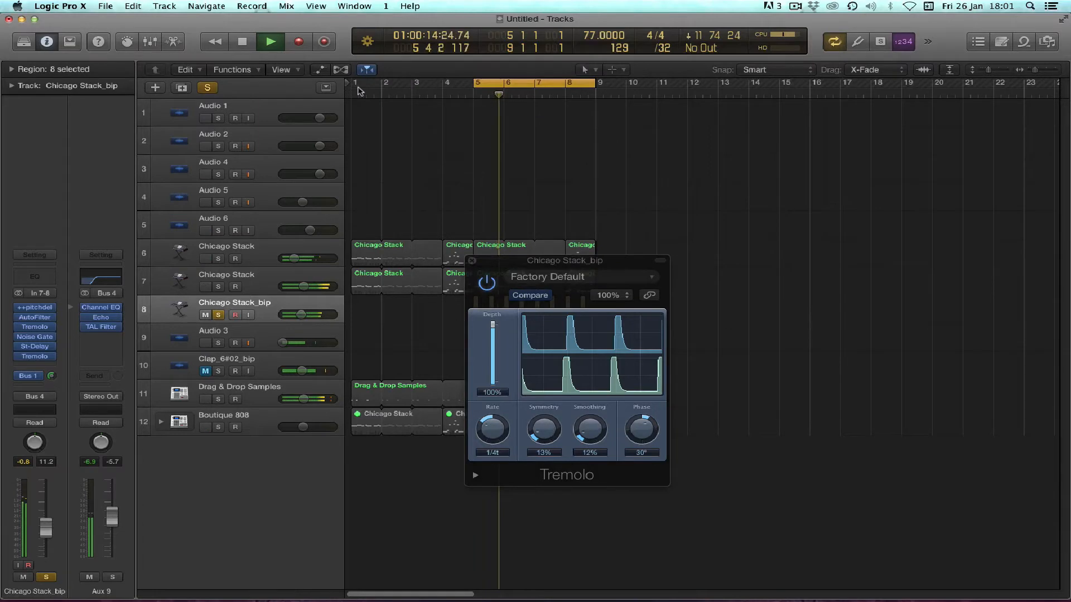
pyautogui.click(208, 88)
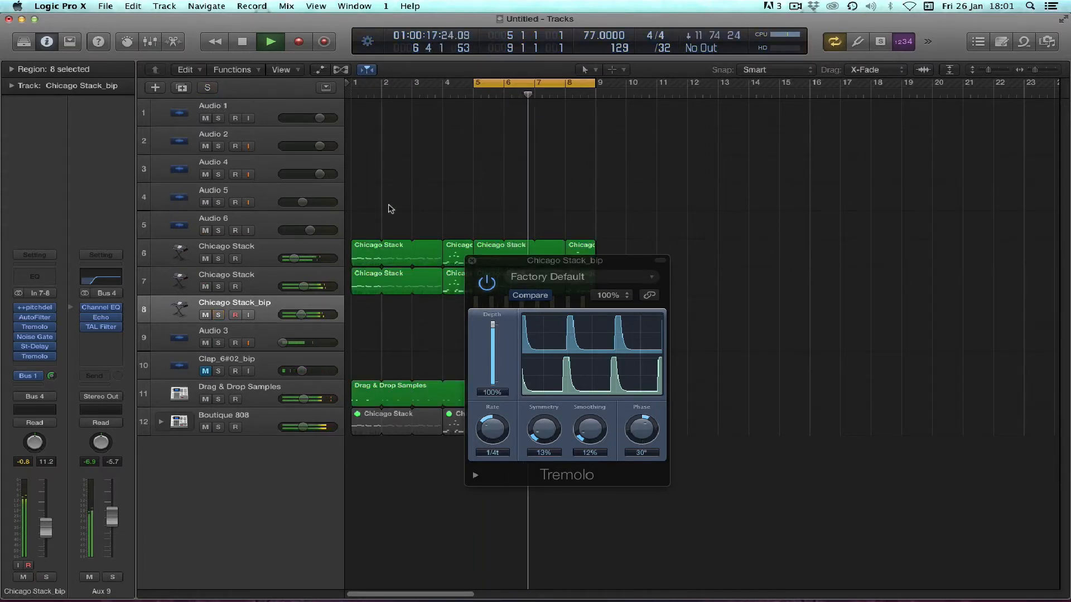
pyautogui.click(471, 261)
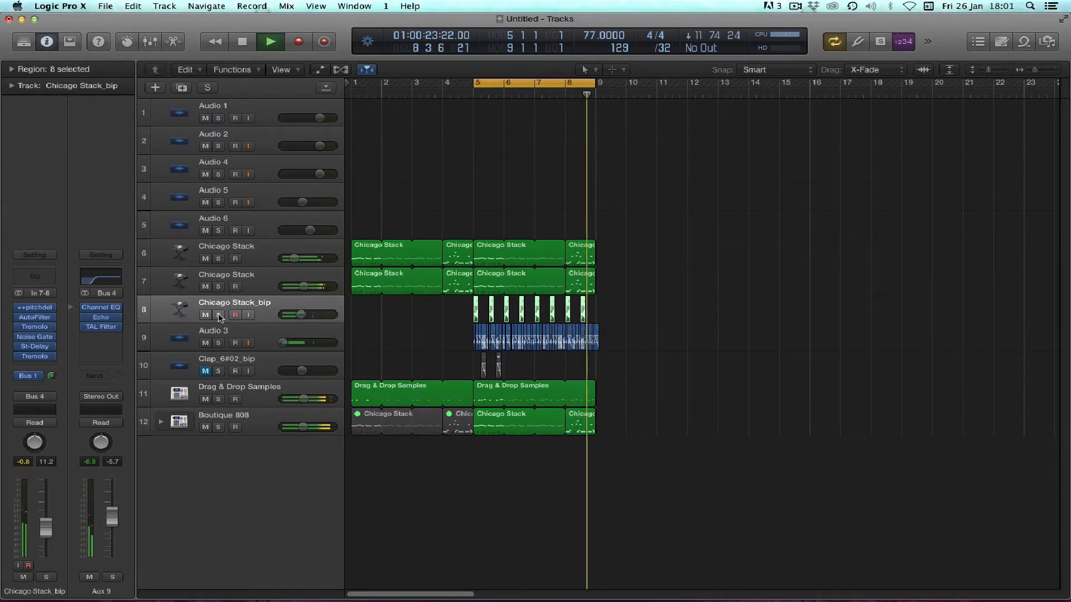
# Solo the Chicago Stack_bip track and add a Channel EQ with its high-cut band enabled.
pyautogui.press('s')
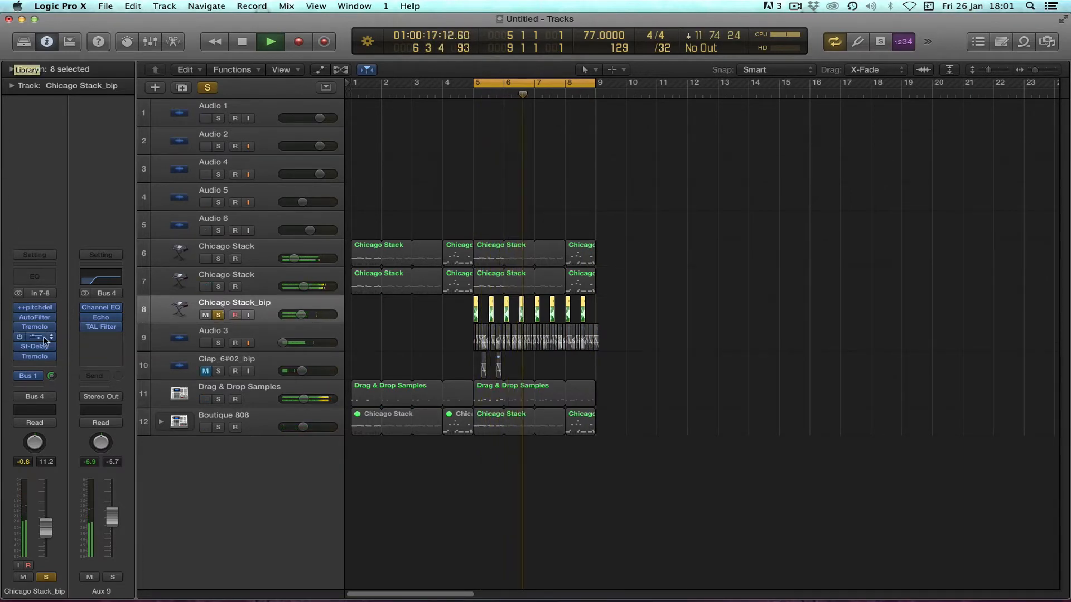
pyautogui.click(34, 278)
pyautogui.click(577, 104)
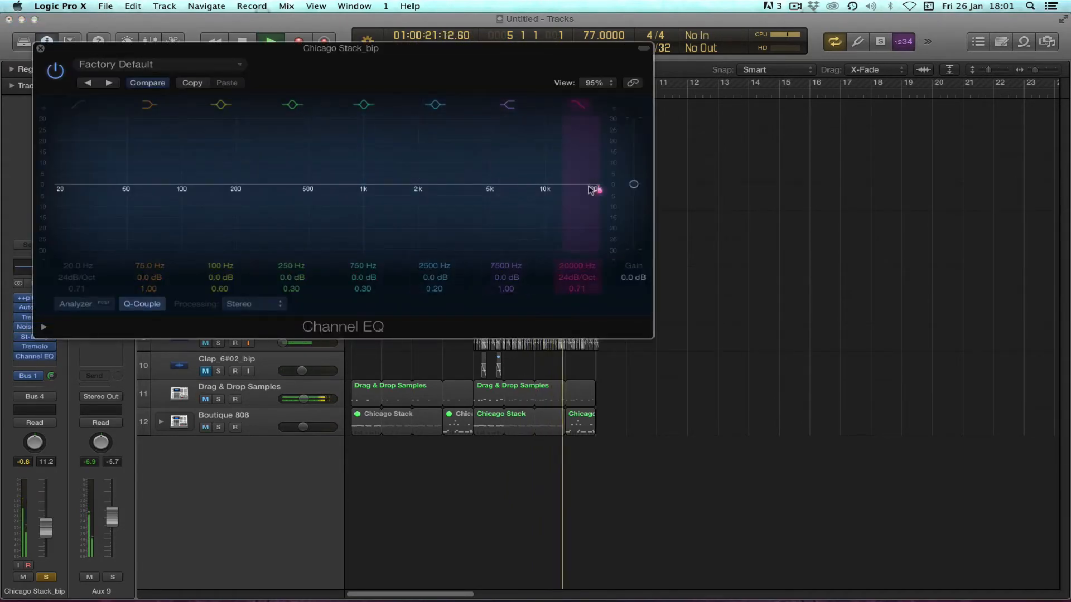
# Shape a narrow band-pass in the Channel EQ with a low cut at about 1260 Hz and a high cut at about 3000 Hz.
pyautogui.moveTo(582, 184); pyautogui.dragTo(401, 267)
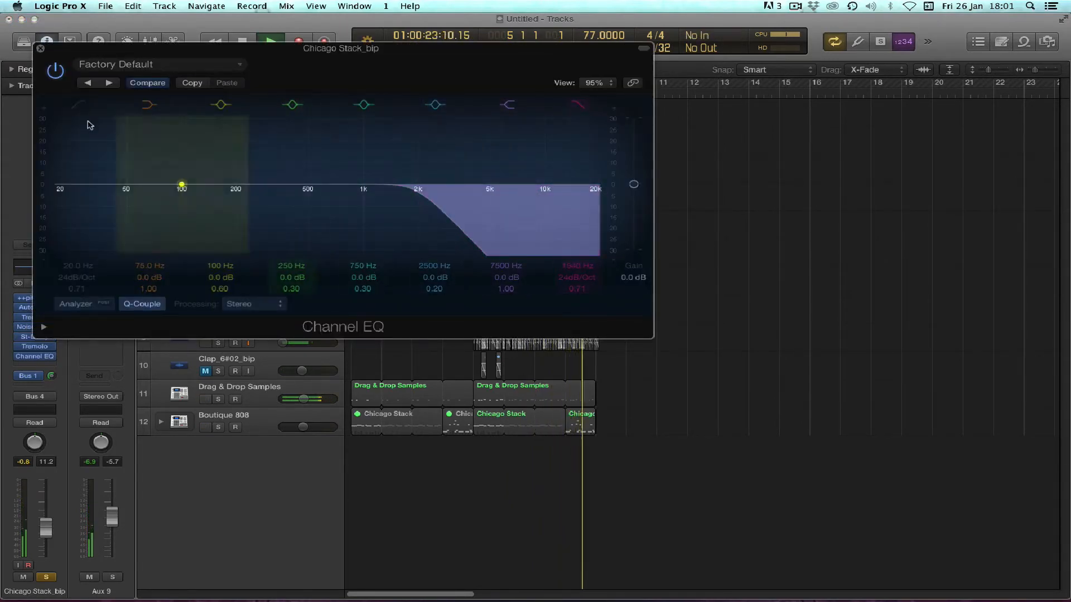
pyautogui.moveTo(91, 198); pyautogui.dragTo(364, 238)
pyautogui.moveTo(441, 203)
pyautogui.mouseDown()
pyautogui.moveTo(431, 220)
pyautogui.moveTo(471, 219)
pyautogui.moveTo(447, 223)
pyautogui.mouseUp()
pyautogui.moveTo(301, 223); pyautogui.dragTo(390, 232)
pyautogui.moveTo(475, 225); pyautogui.dragTo(449, 231)
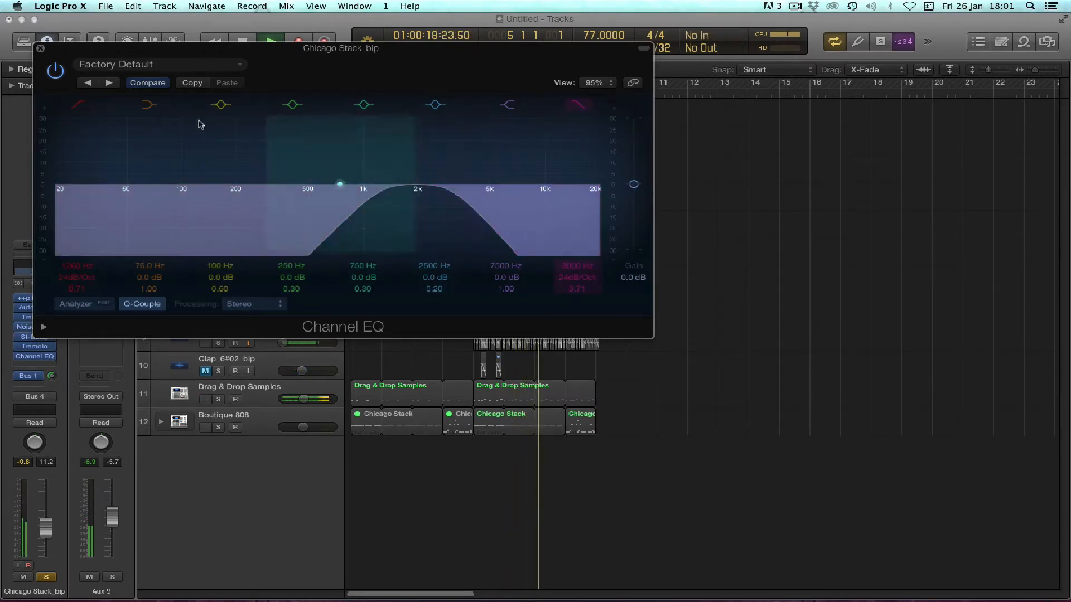
pyautogui.click(40, 49)
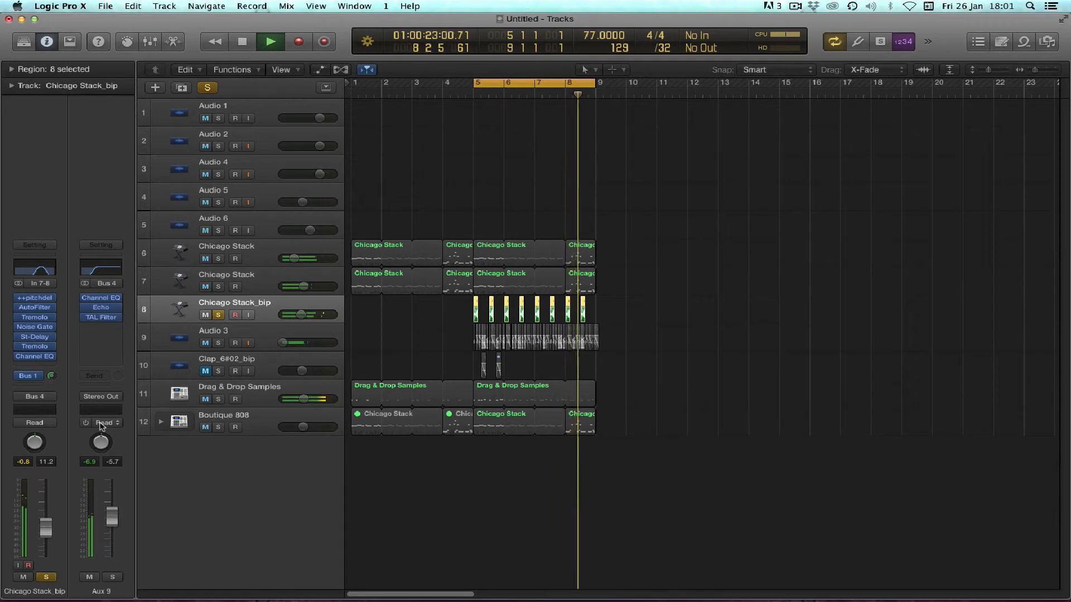
# Compare the Chicago Stack_bip track in the full mix and soloed, and reopen its Channel EQ.
pyautogui.click(218, 315)
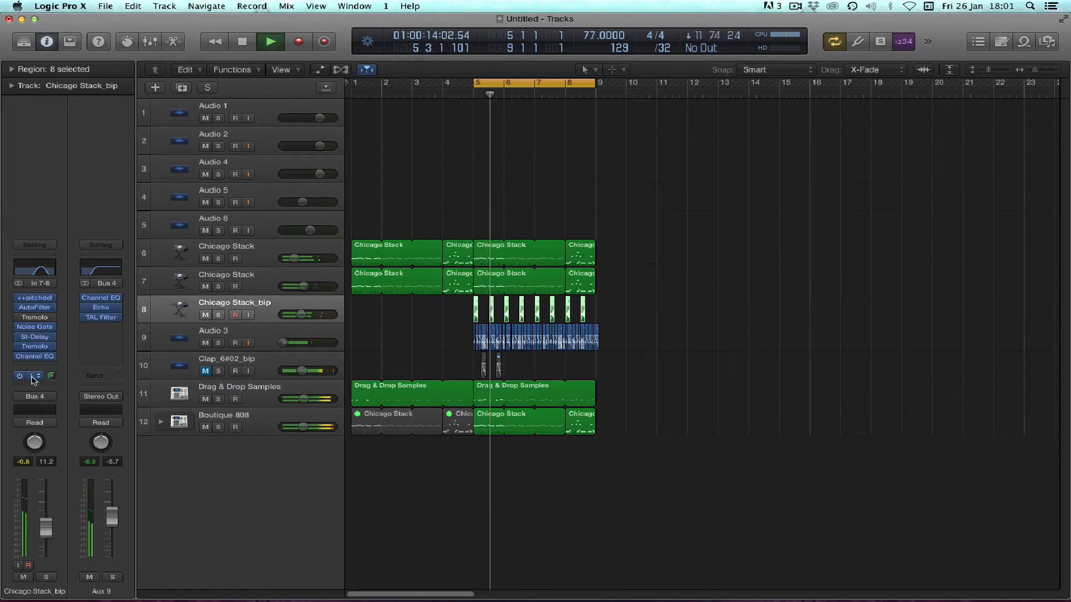
pyautogui.click(46, 578)
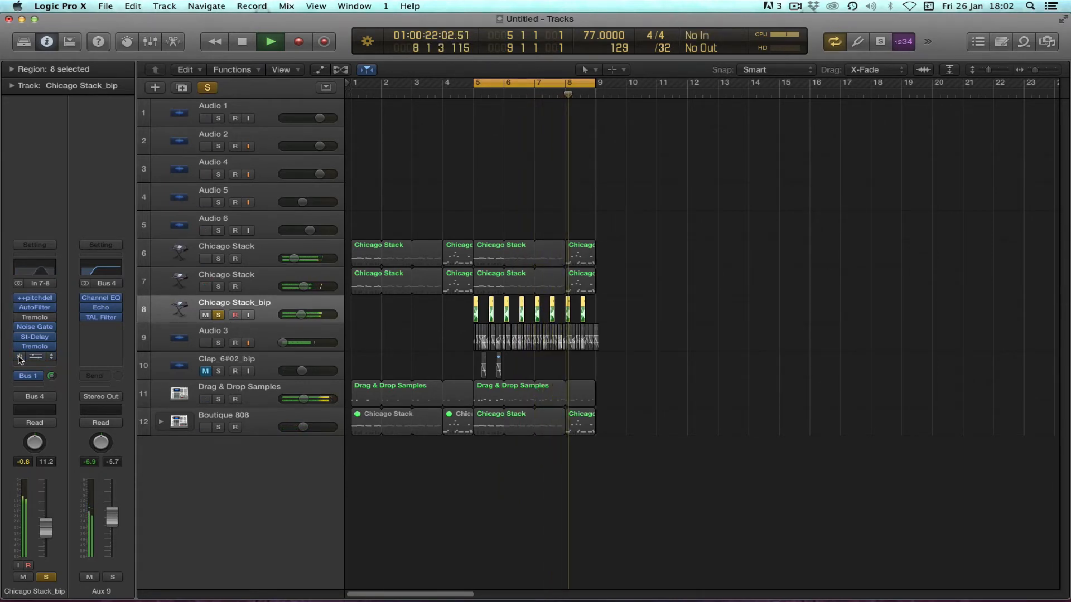
pyautogui.click(34, 268)
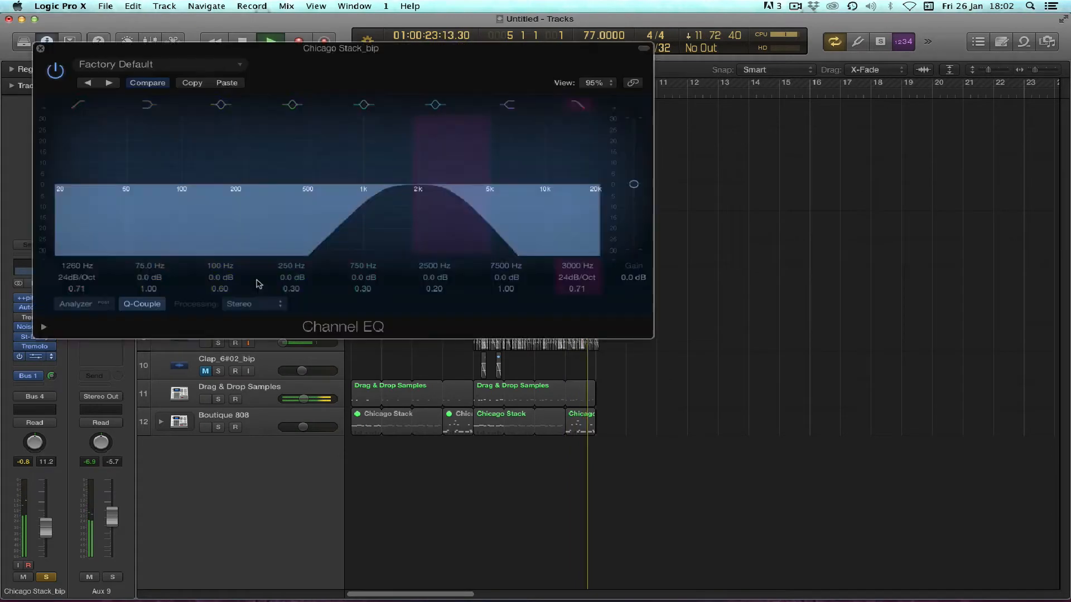
# Widen the EQ band to about 156 Hz low cut and 4200 Hz high cut, and carve -24 dB dips at 420 Hz and 1300 Hz.
pyautogui.moveTo(466, 226); pyautogui.dragTo(488, 226)
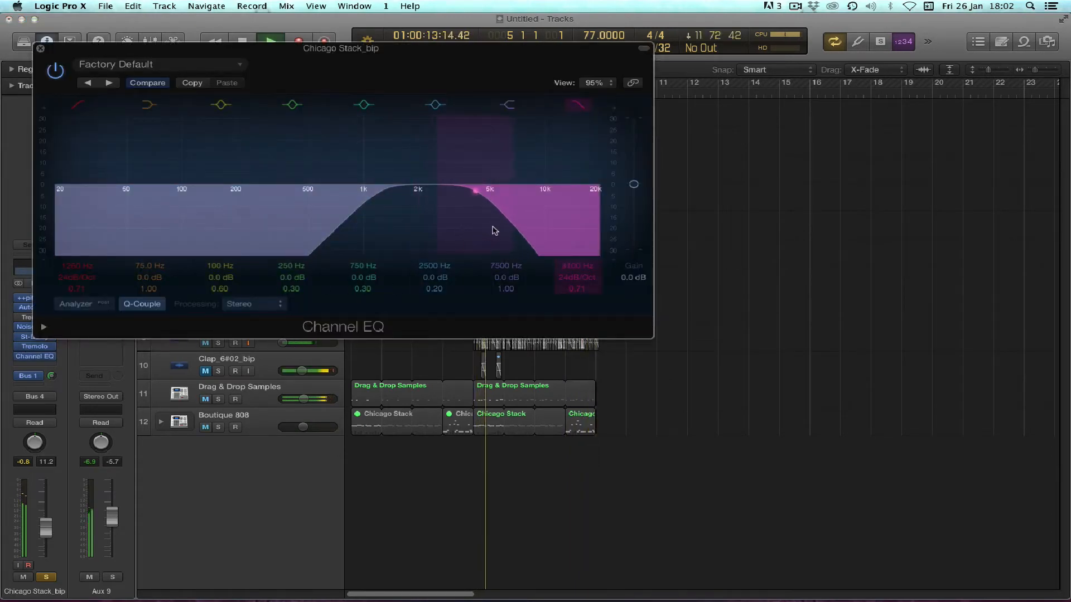
pyautogui.moveTo(385, 226); pyautogui.dragTo(226, 225)
pyautogui.moveTo(309, 213); pyautogui.dragTo(356, 326)
pyautogui.moveTo(232, 234); pyautogui.dragTo(303, 329)
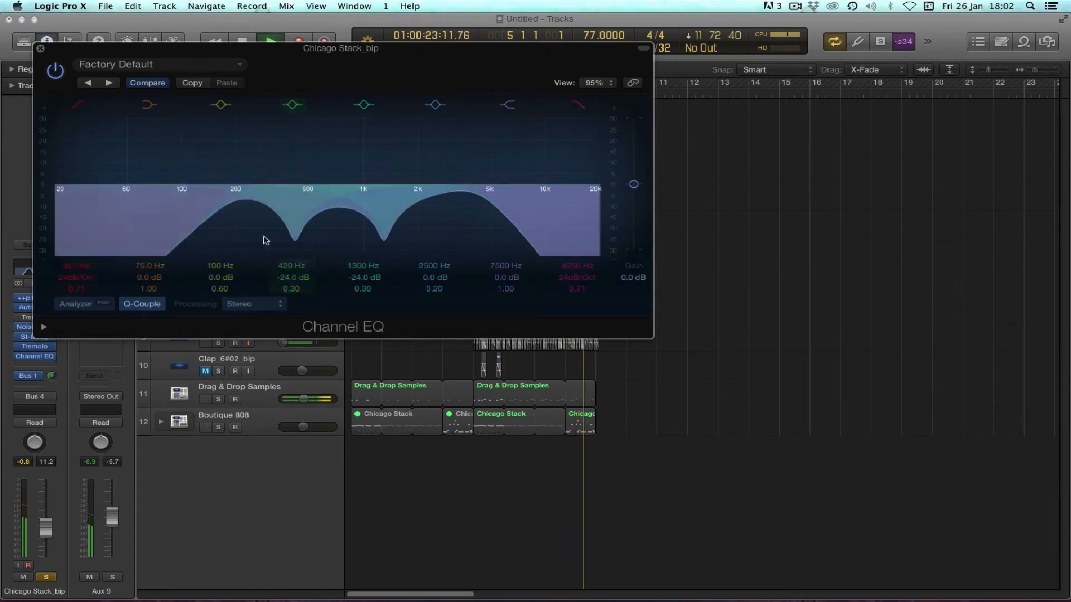
pyautogui.moveTo(237, 215); pyautogui.dragTo(211, 211)
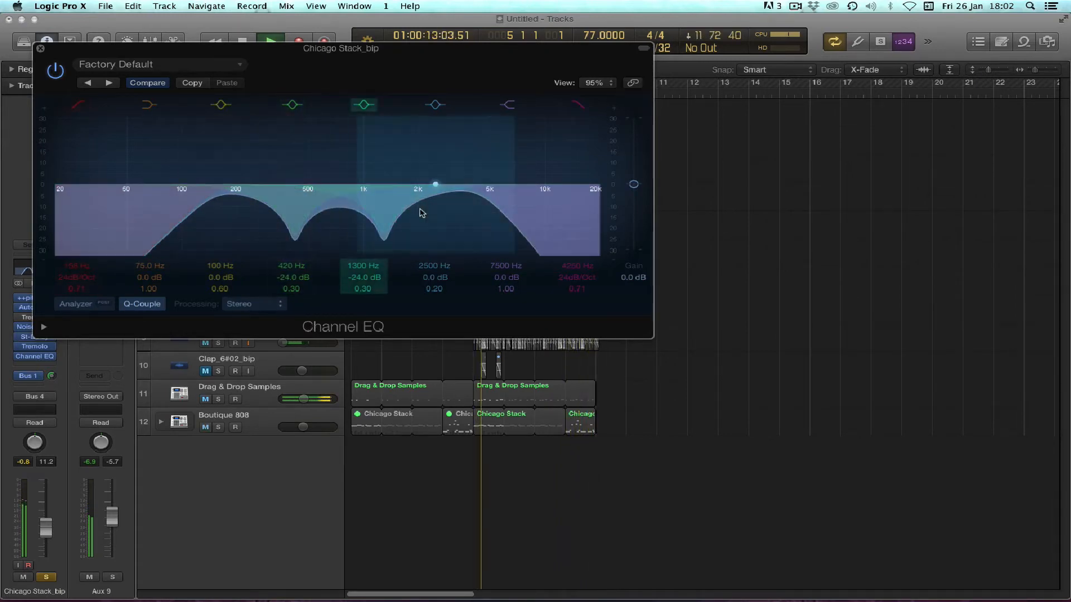
# Retune the EQ dips to 570 Hz with Q 0.75 and 1300 Hz at -23 dB with Q 1.20, with the high cut at about 3250 Hz.
pyautogui.moveTo(479, 223)
pyautogui.mouseDown()
pyautogui.moveTo(359, 232)
pyautogui.moveTo(423, 229)
pyautogui.mouseUp()
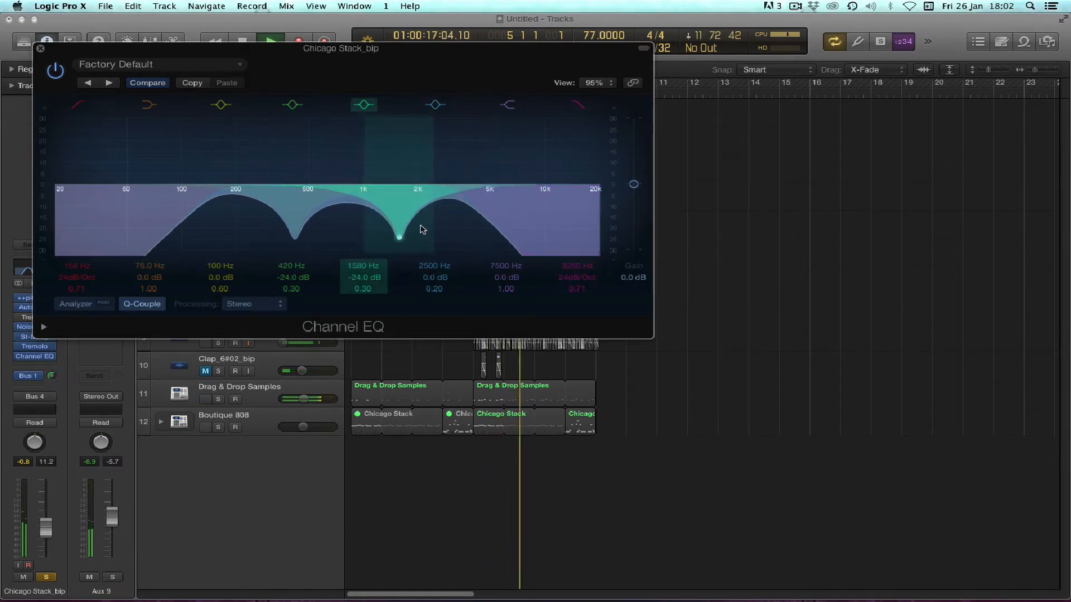
pyautogui.moveTo(318, 232); pyautogui.dragTo(344, 228)
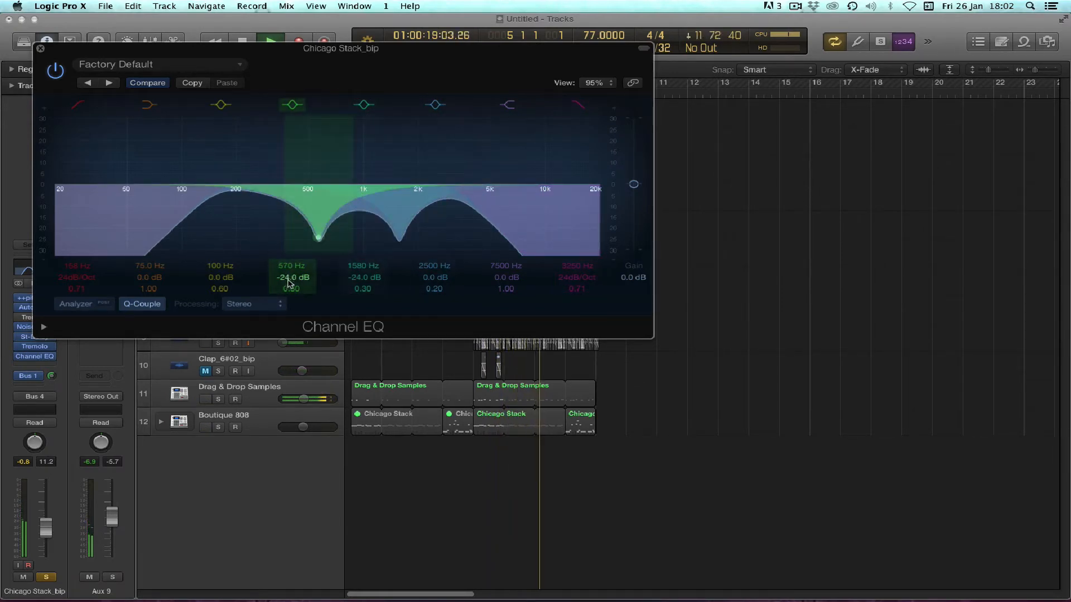
pyautogui.moveTo(290, 283); pyautogui.dragTo(289, 298)
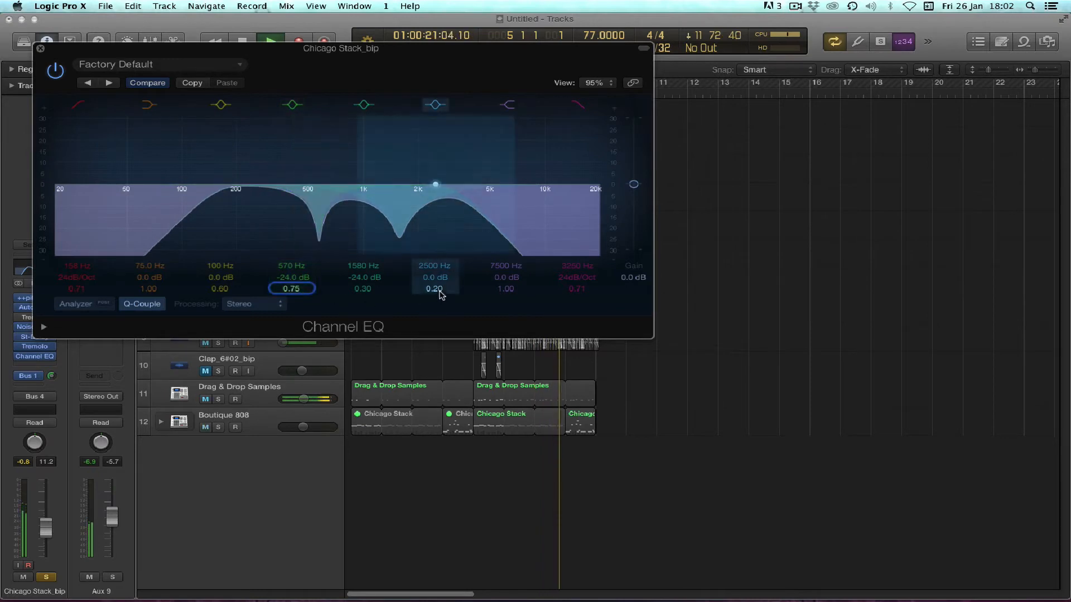
pyautogui.moveTo(362, 288); pyautogui.dragTo(362, 262)
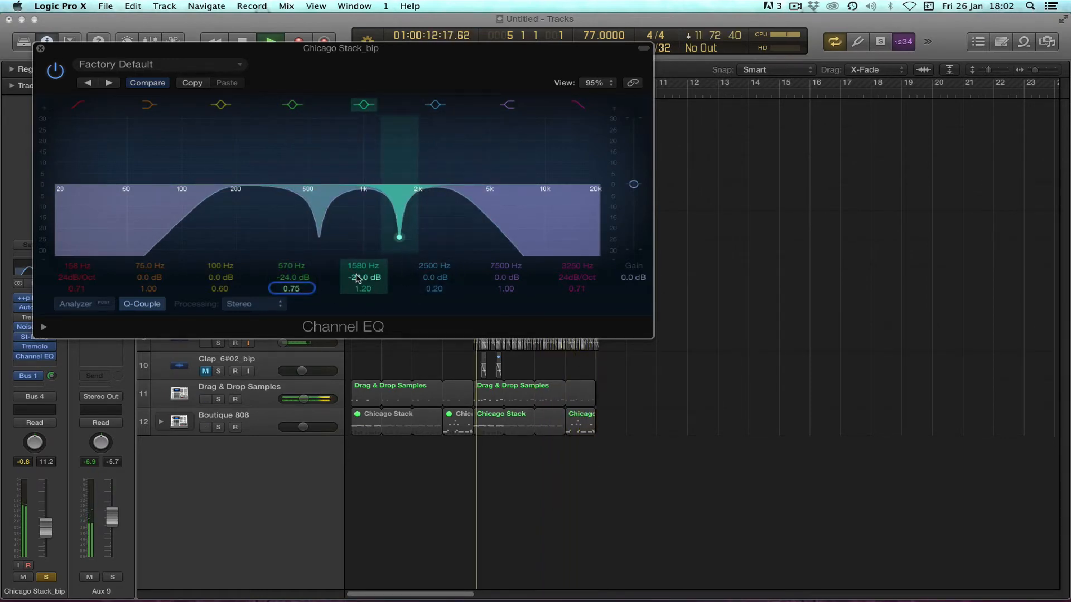
pyautogui.moveTo(361, 266); pyautogui.dragTo(361, 274)
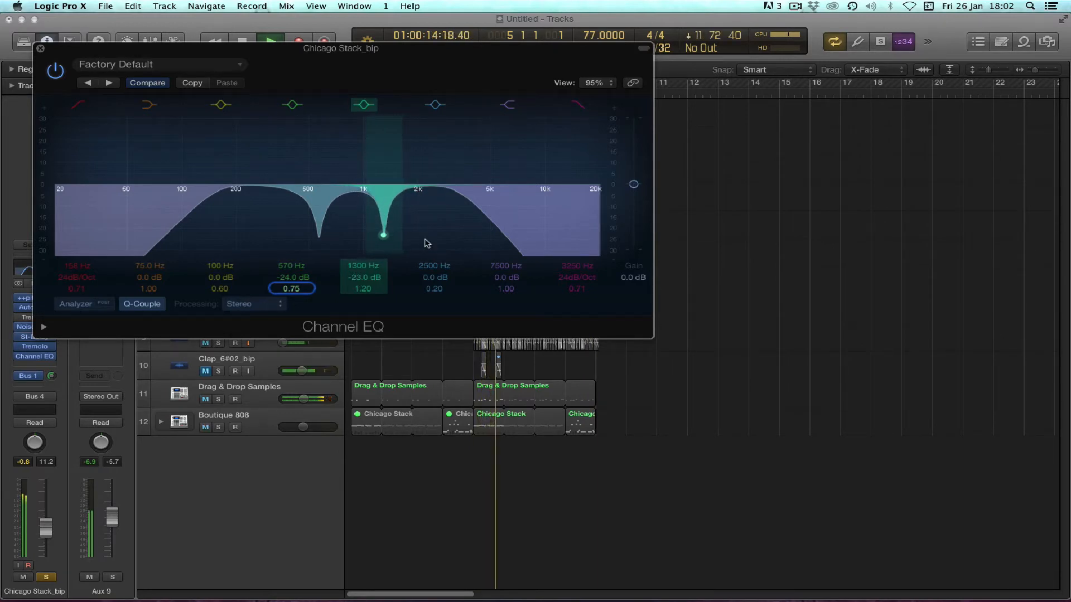
# Set the EQ's high cut to about 2250 Hz and low cut to about 168 Hz, and close the Channel EQ.
pyautogui.moveTo(454, 223); pyautogui.dragTo(402, 236)
pyautogui.moveTo(208, 230); pyautogui.dragTo(215, 232)
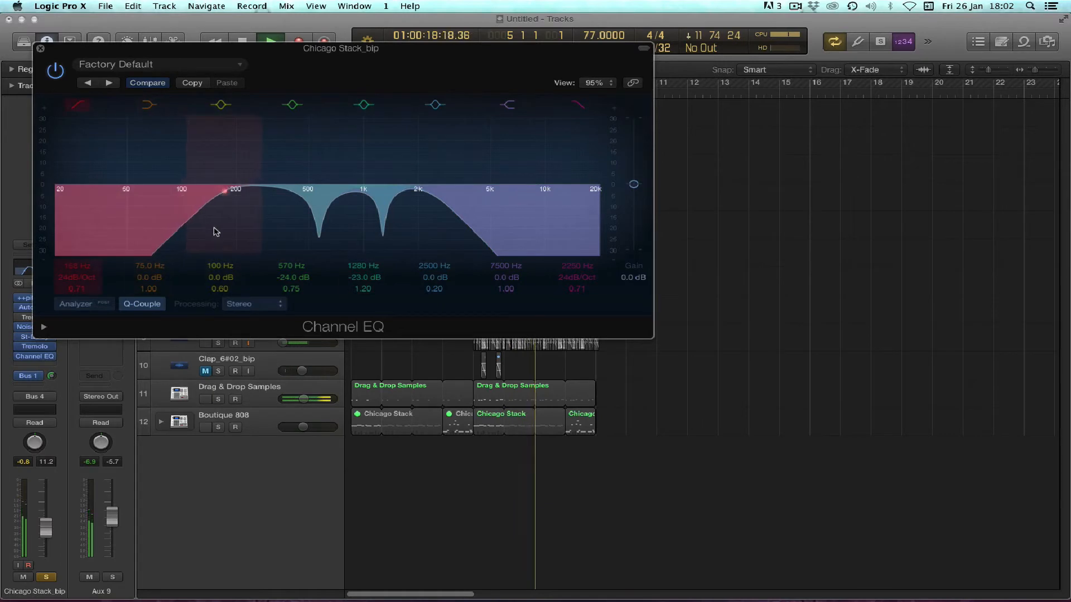
pyautogui.click(40, 49)
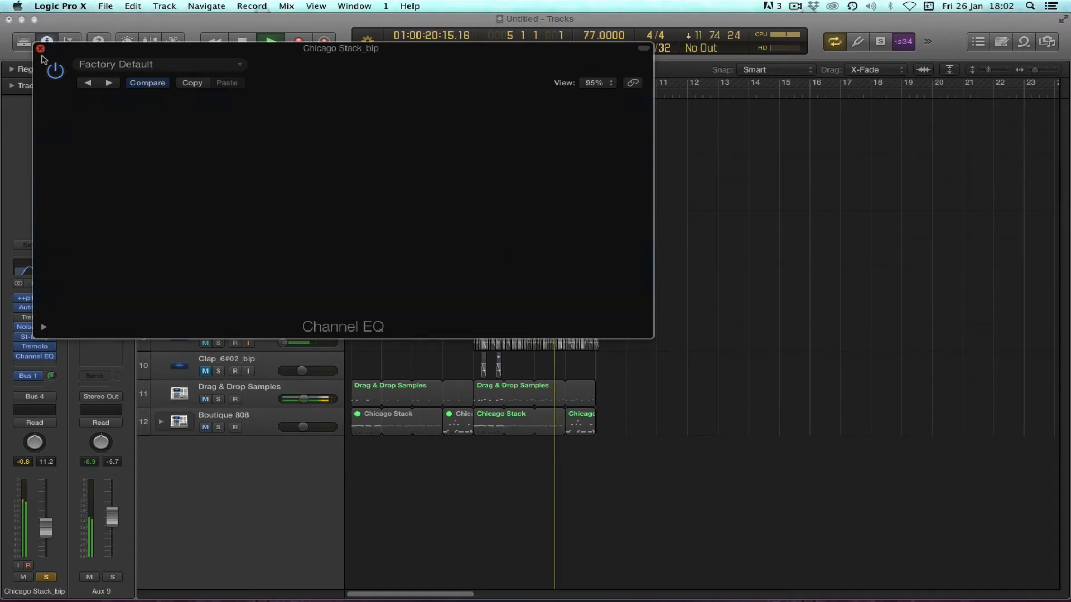
# Add a Bus 4 (Aux 9) send to the Chicago Stack_bip track and raise its level to about -1.5 dB.
pyautogui.click(30, 376)
pyautogui.moveTo(55, 438)
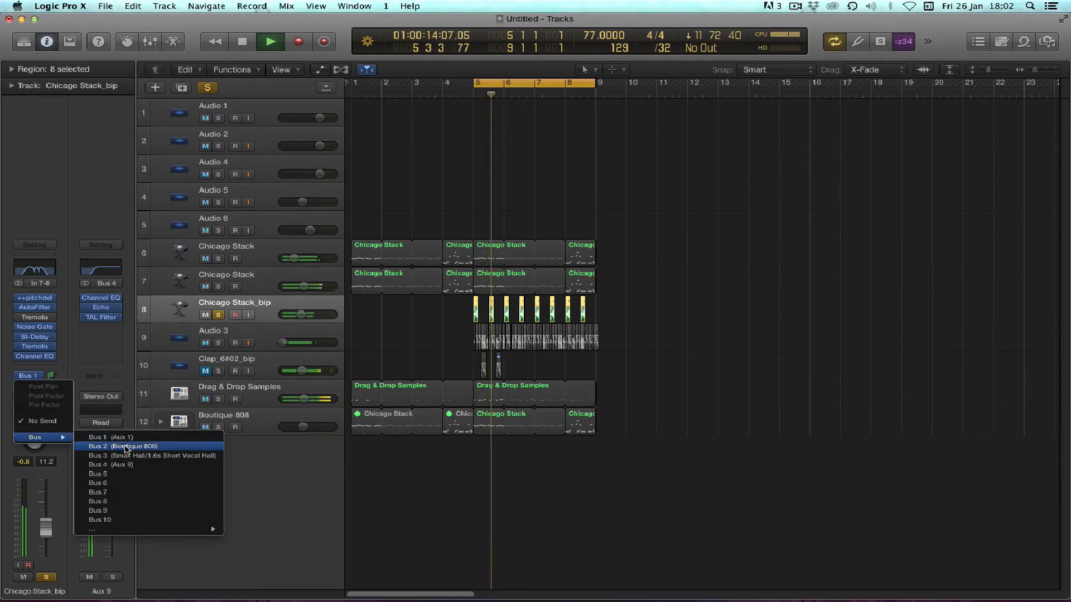
pyautogui.click(130, 468)
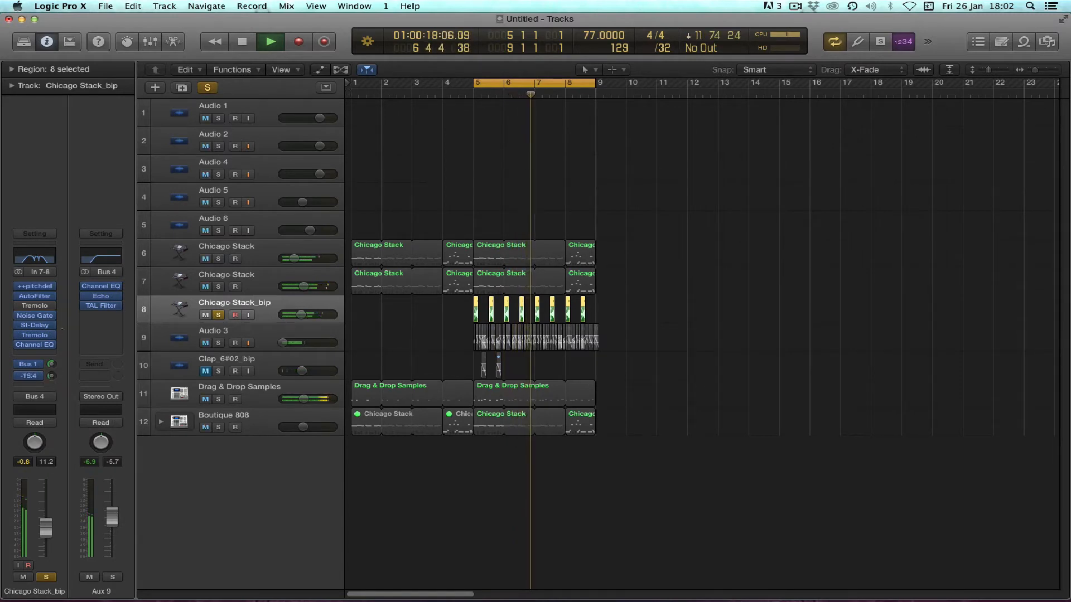
pyautogui.moveTo(62, 329); pyautogui.dragTo(69, 287)
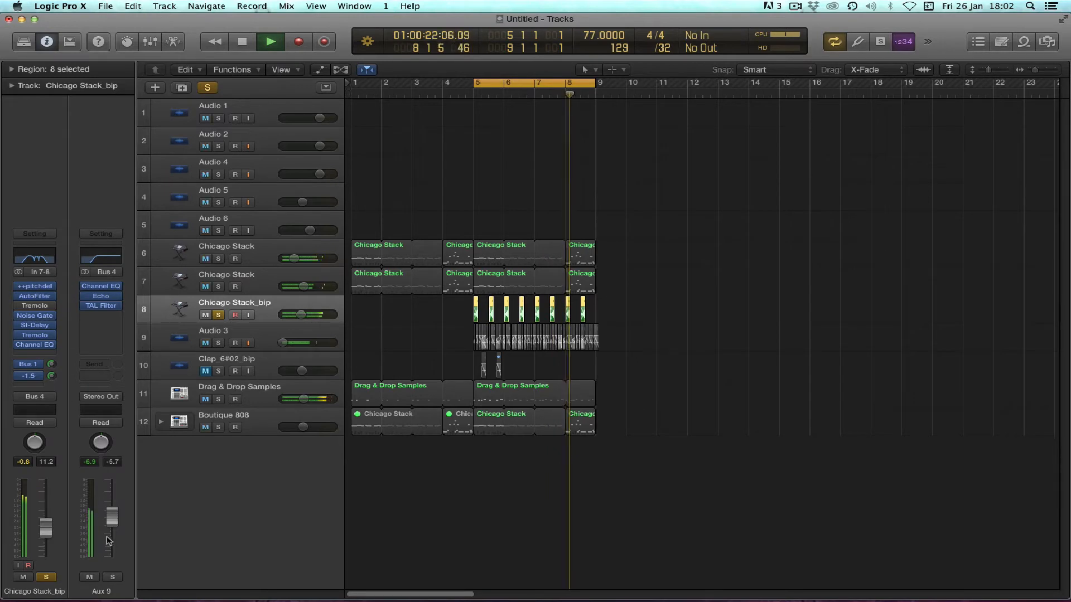
# Solo Aux 9 instead of Chicago Stack_bip and insert a Ringshifter after Aux 9's TAL Filter.
pyautogui.click(112, 577)
pyautogui.click(49, 578)
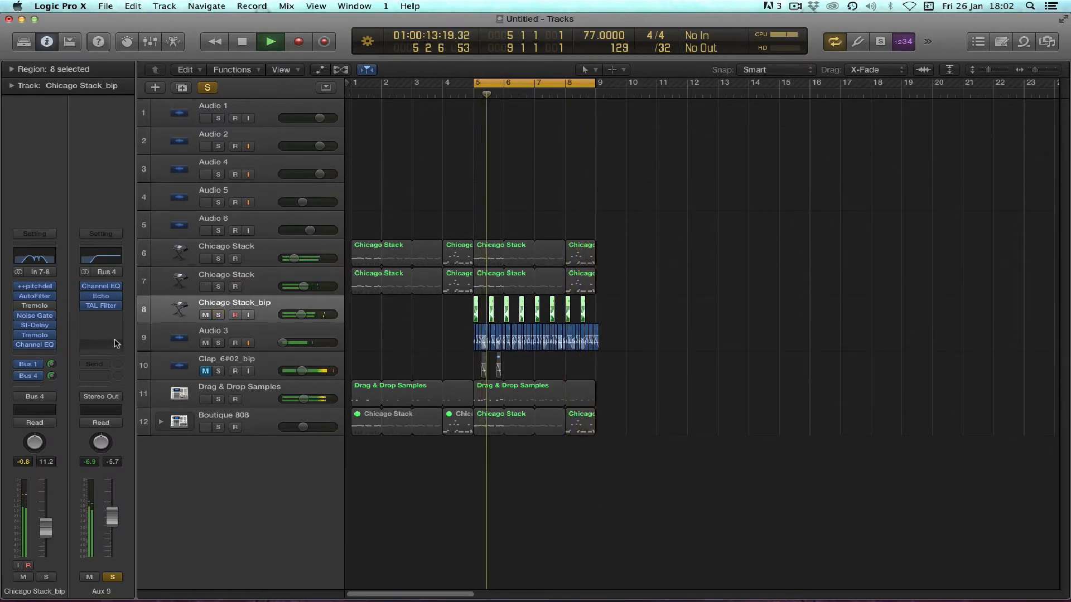
pyautogui.click(114, 315)
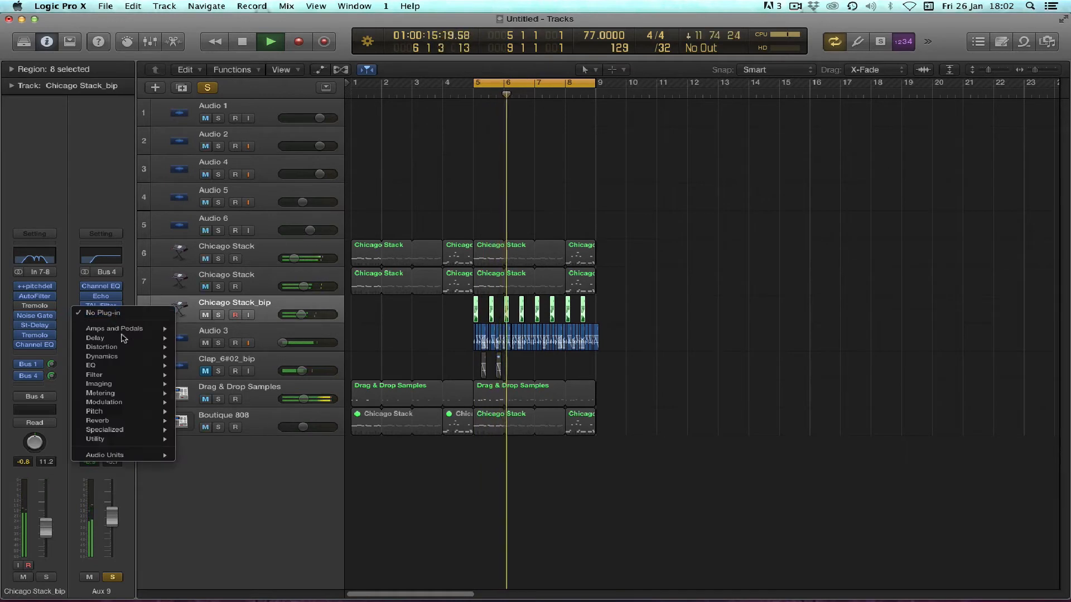
pyautogui.moveTo(139, 424)
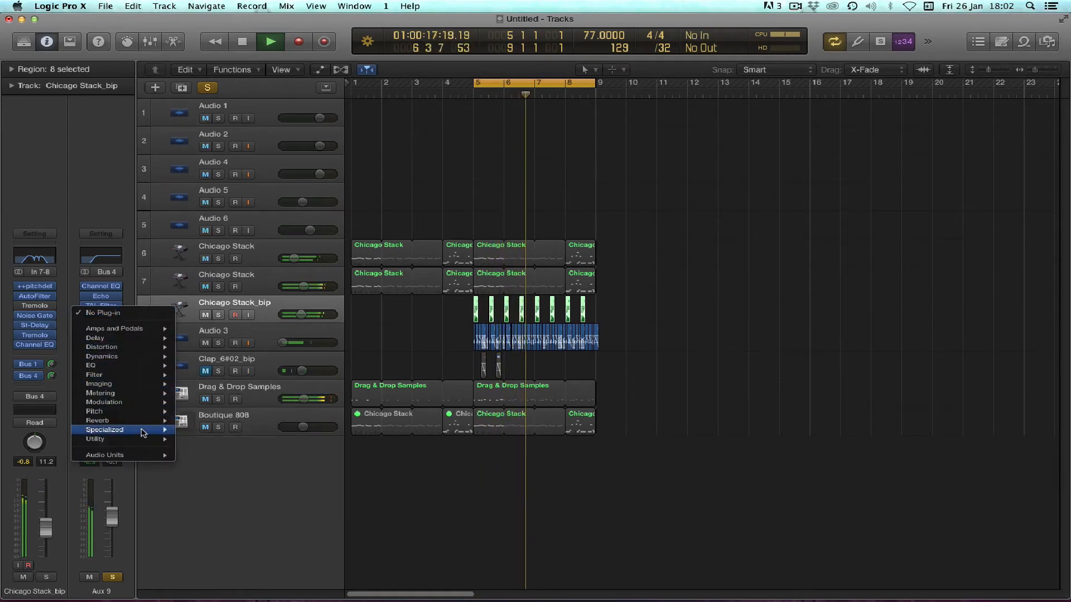
pyautogui.moveTo(137, 403)
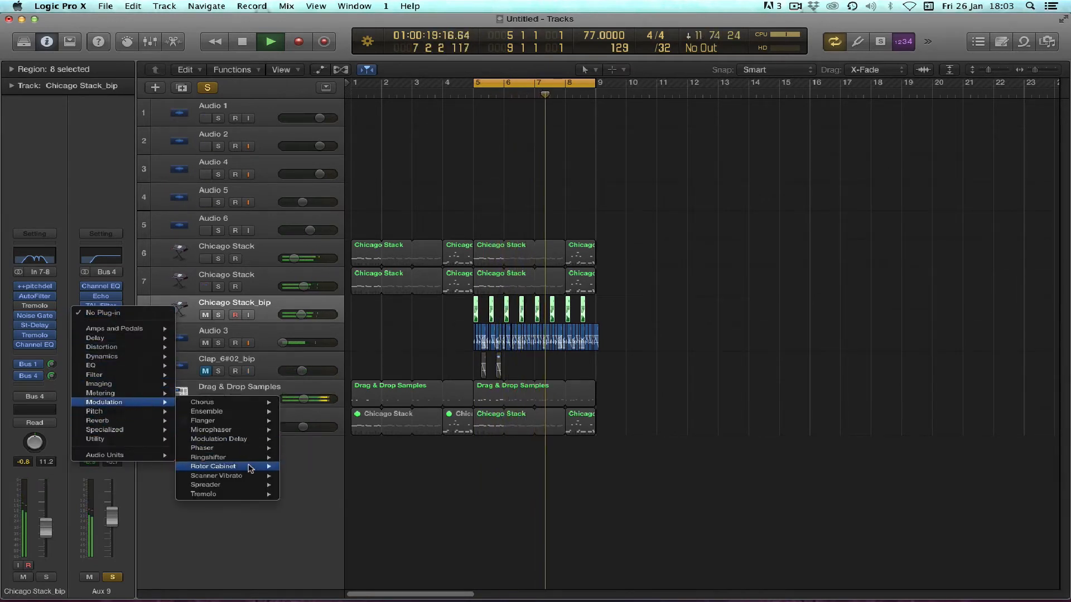
pyautogui.moveTo(252, 458)
pyautogui.click(291, 459)
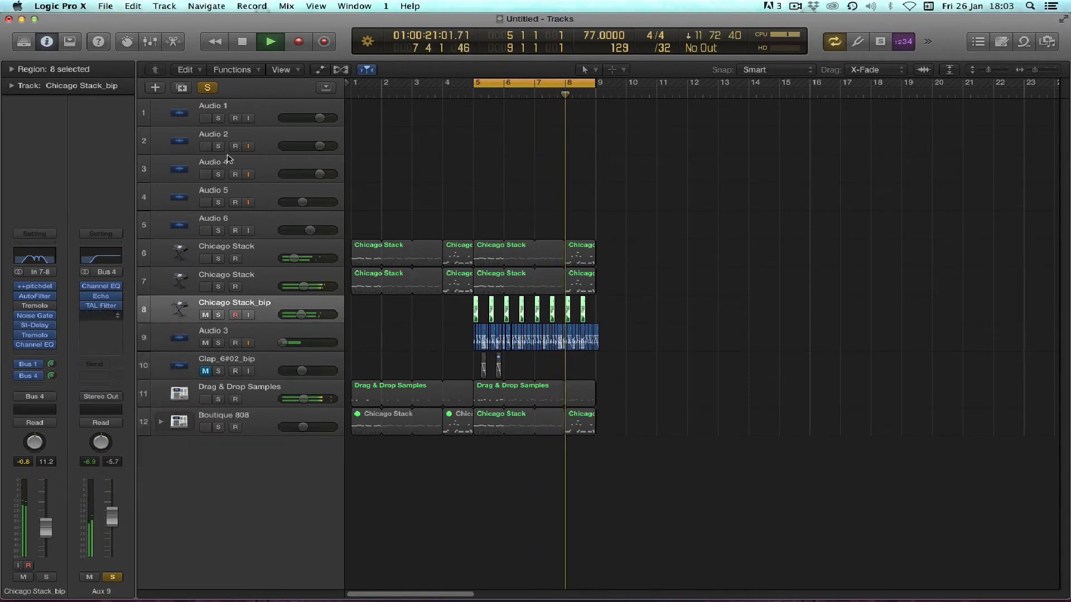
# Set the Ringshifter's delay level to about 0.75, sync its delay time to the tempo, and close the plug-in.
pyautogui.moveTo(311, 146); pyautogui.dragTo(307, 77)
pyautogui.moveTo(282, 145); pyautogui.dragTo(275, 119)
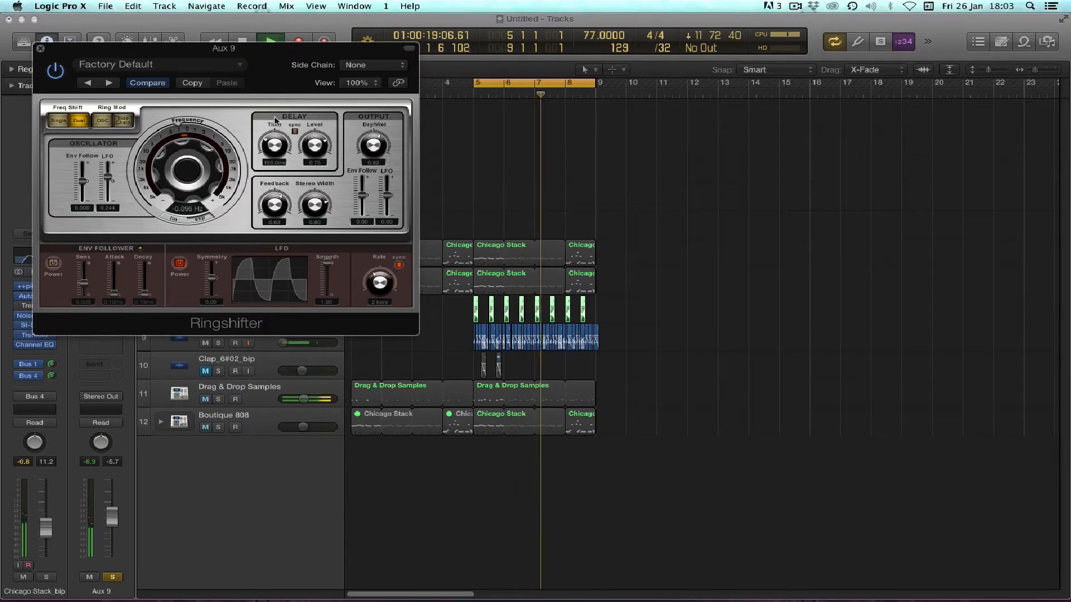
pyautogui.click(295, 131)
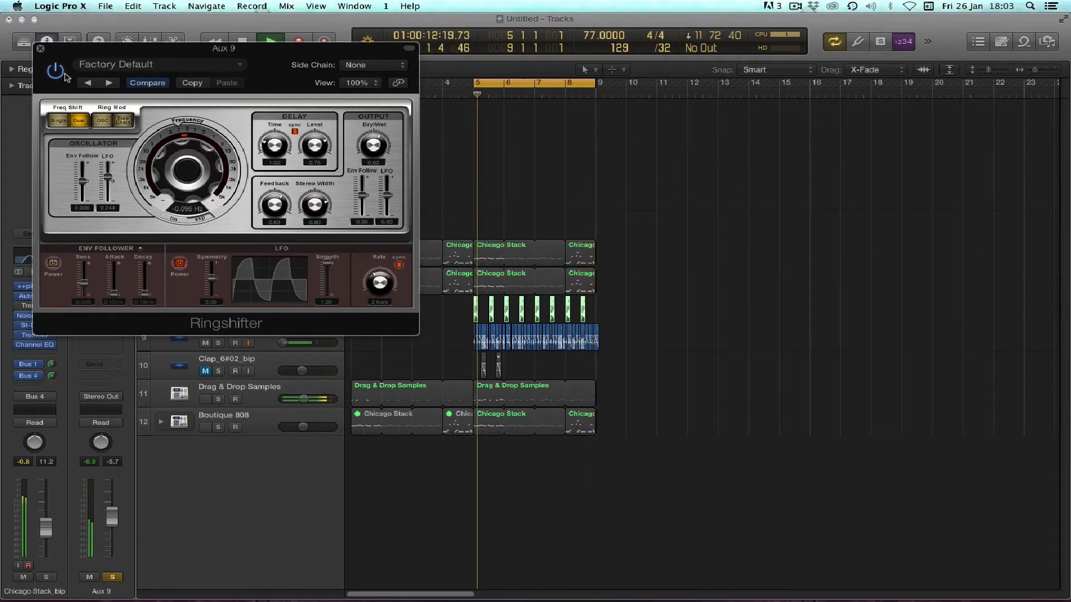
pyautogui.click(40, 49)
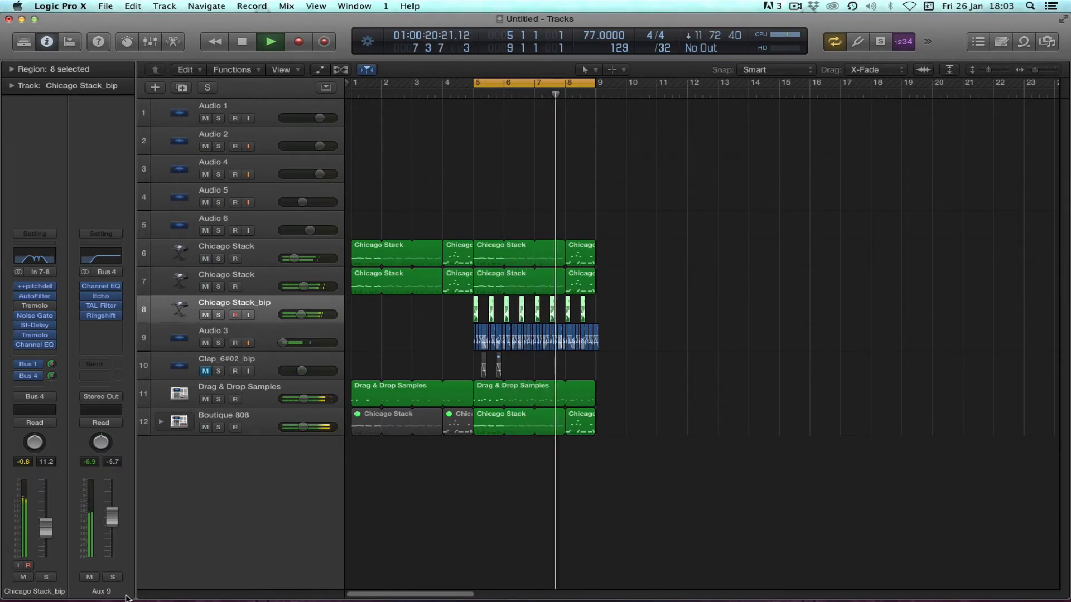
# Make Chicago Stack_bip feed Aux 9 only, with Bus 1 send off, Bus 4 send pre-fader and the track fader fully down.
pyautogui.click(217, 316)
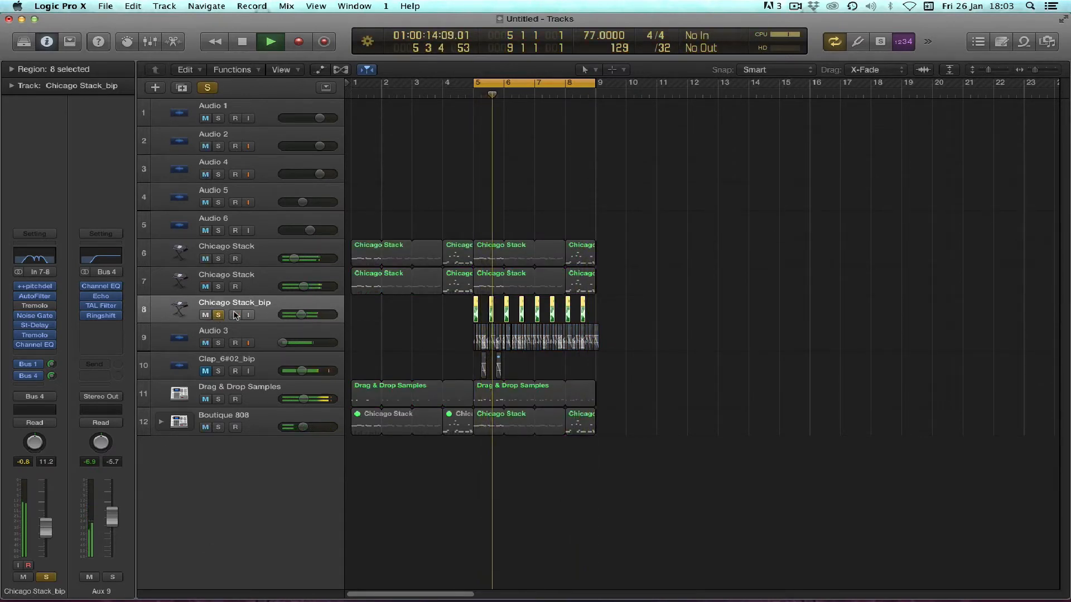
pyautogui.click(234, 315)
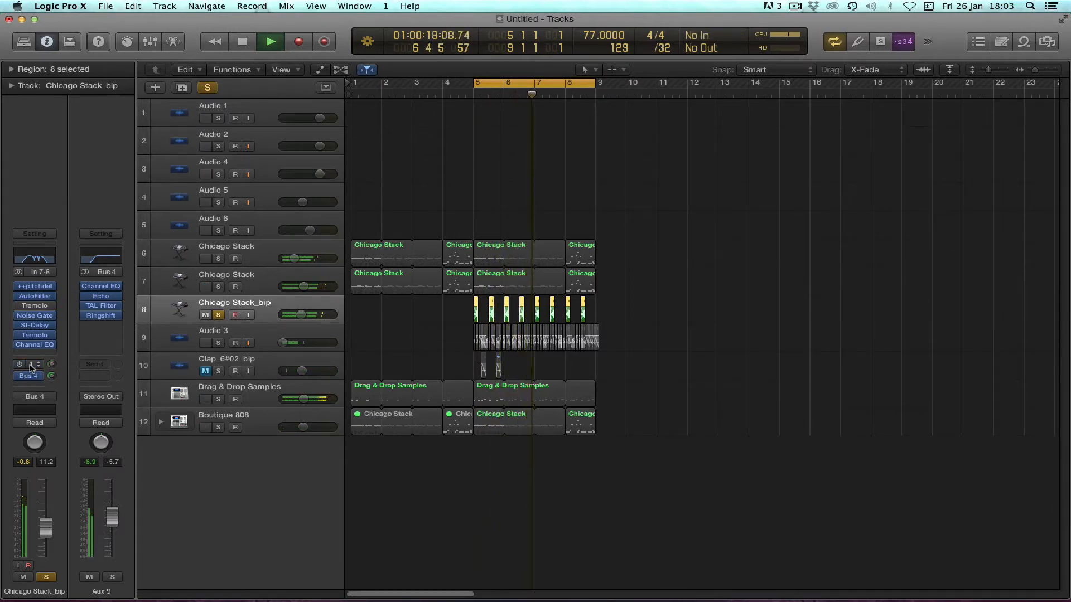
pyautogui.click(38, 377)
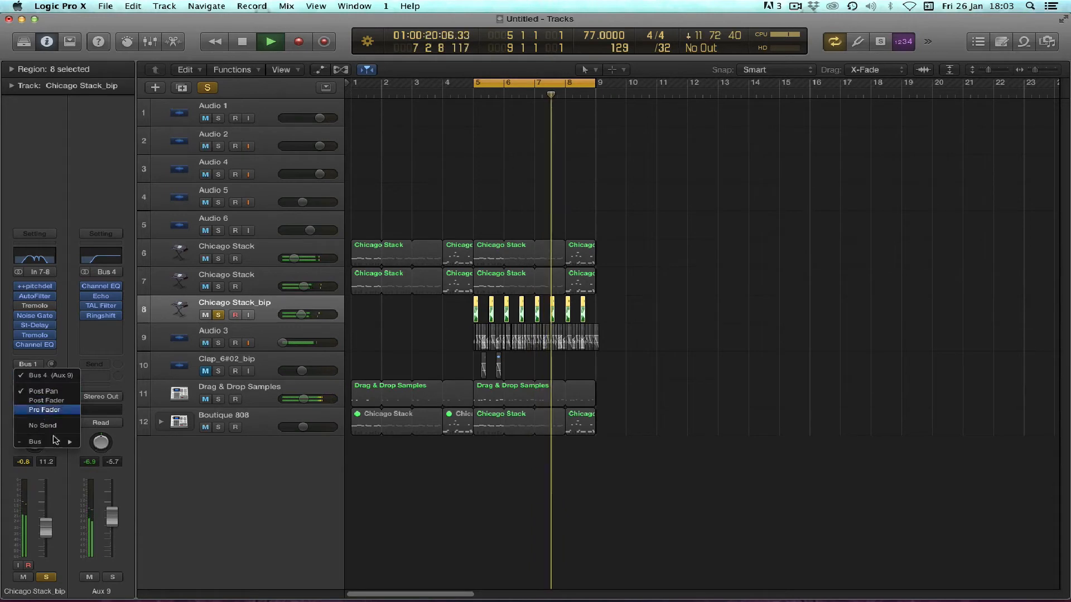
pyautogui.click(45, 409)
pyautogui.moveTo(50, 530); pyautogui.dragTo(48, 557)
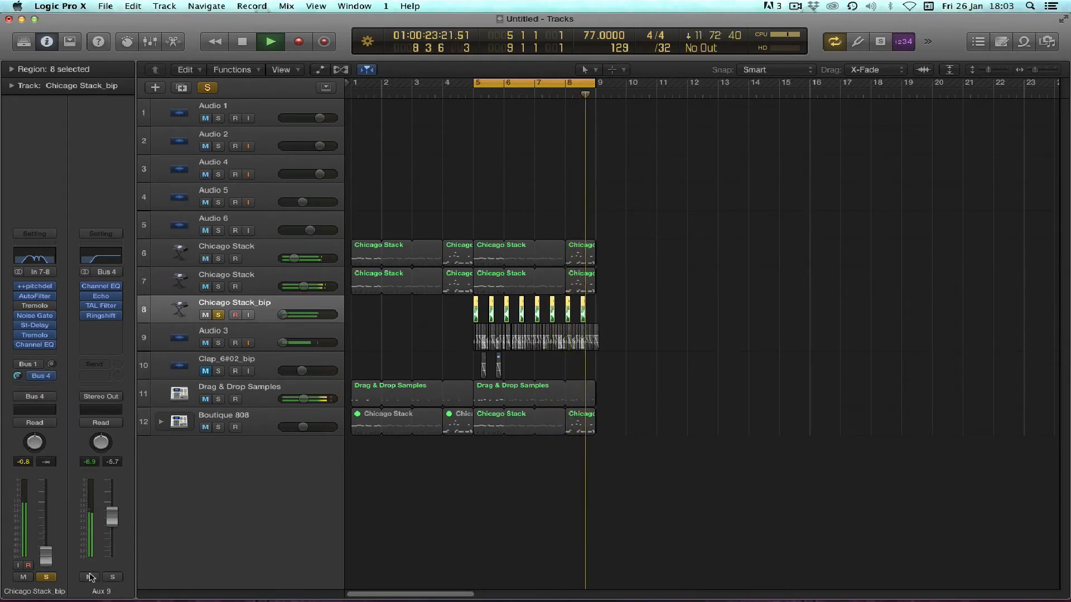
pyautogui.click(46, 578)
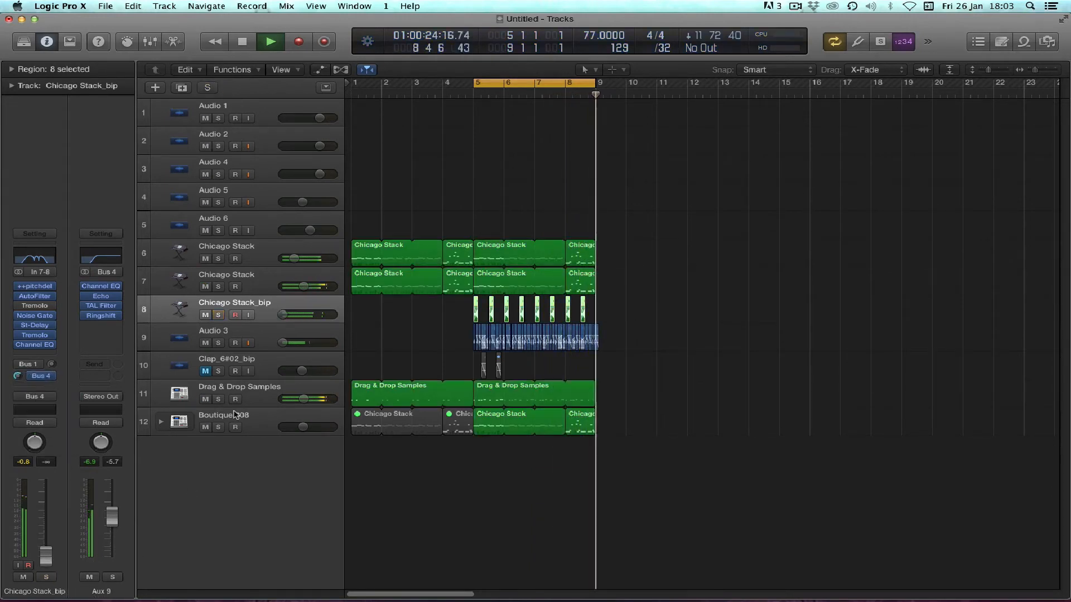
# Solo Aux 9 and insert a stereo Tremolo after its Ringshifter.
pyautogui.click(113, 578)
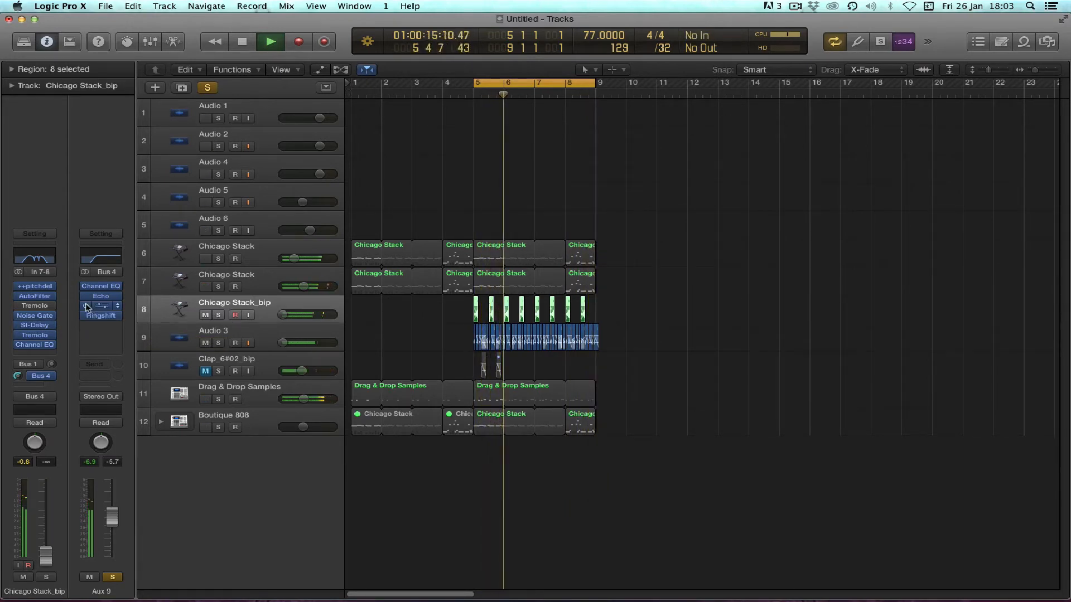
pyautogui.click(115, 327)
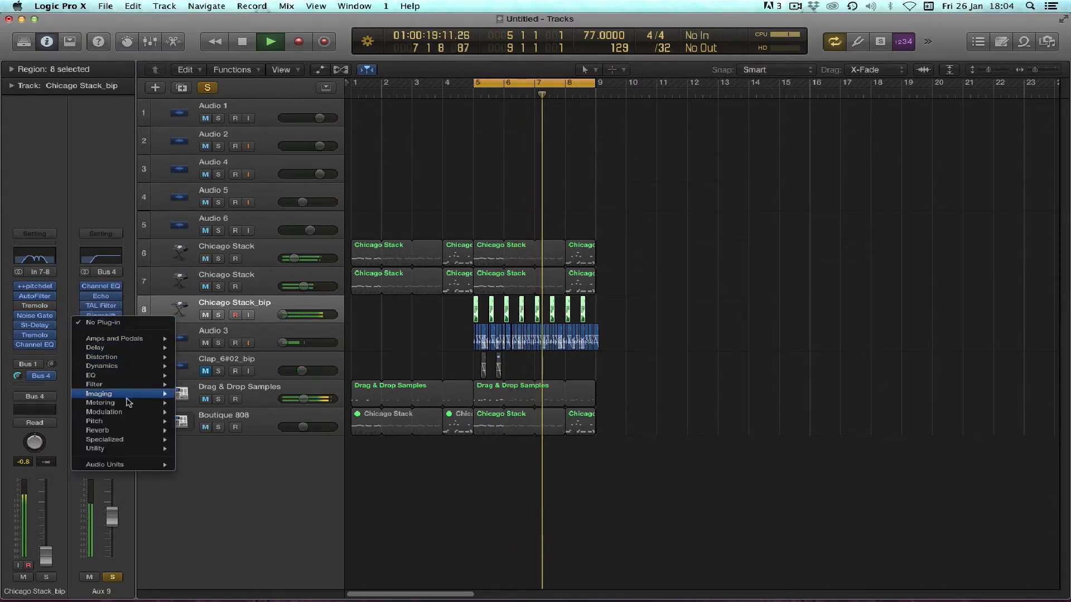
pyautogui.moveTo(128, 413)
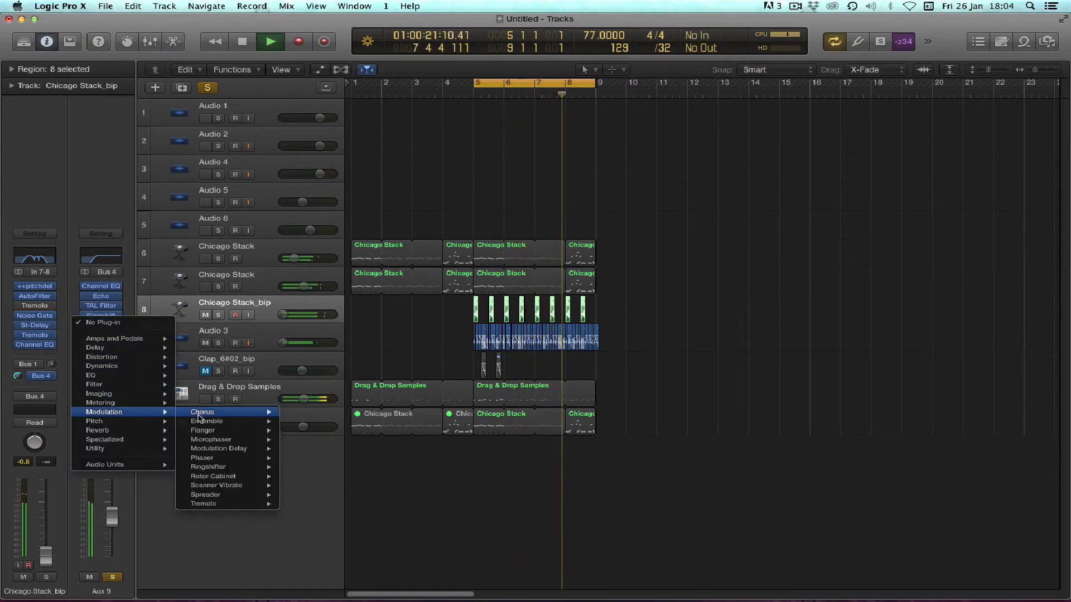
pyautogui.moveTo(236, 504)
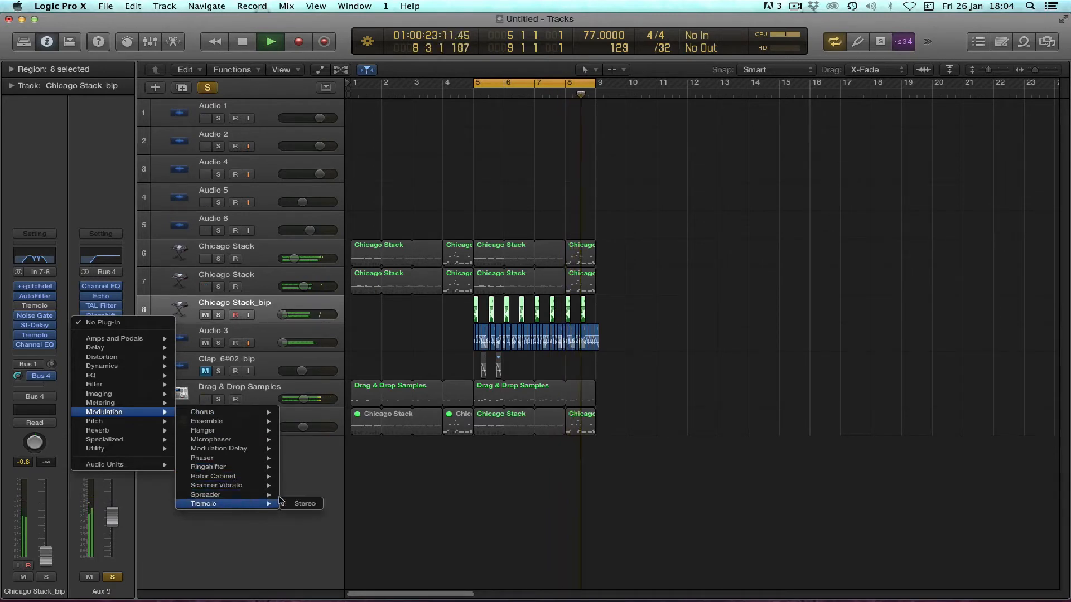
pyautogui.click(298, 505)
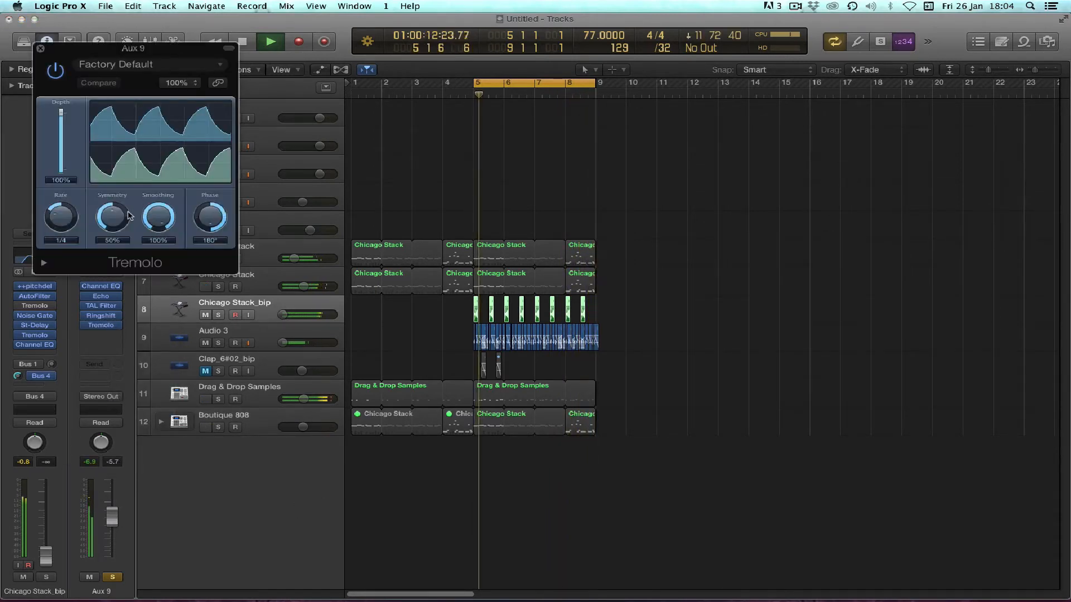
# Shape Aux 9's Tremolo into a square pulse with phase 0°, smoothing 0%, symmetry 46% and rate 1/16.
pyautogui.moveTo(210, 217); pyautogui.dragTo(218, 259)
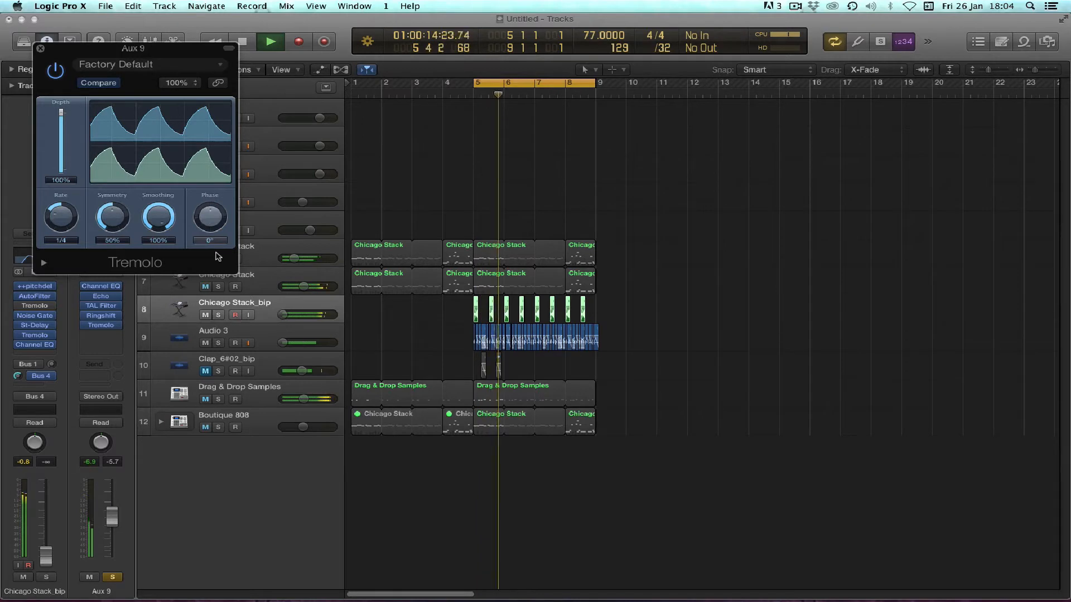
pyautogui.moveTo(158, 218); pyautogui.dragTo(167, 260)
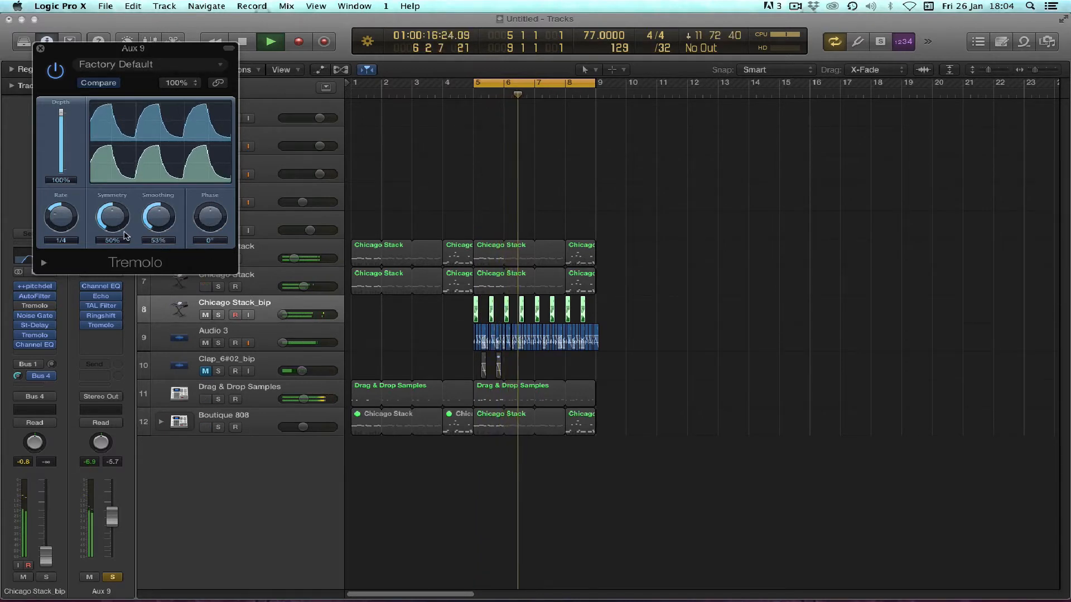
pyautogui.moveTo(112, 219); pyautogui.dragTo(117, 260)
pyautogui.moveTo(158, 221); pyautogui.dragTo(131, 322)
pyautogui.moveTo(111, 223); pyautogui.dragTo(109, 197)
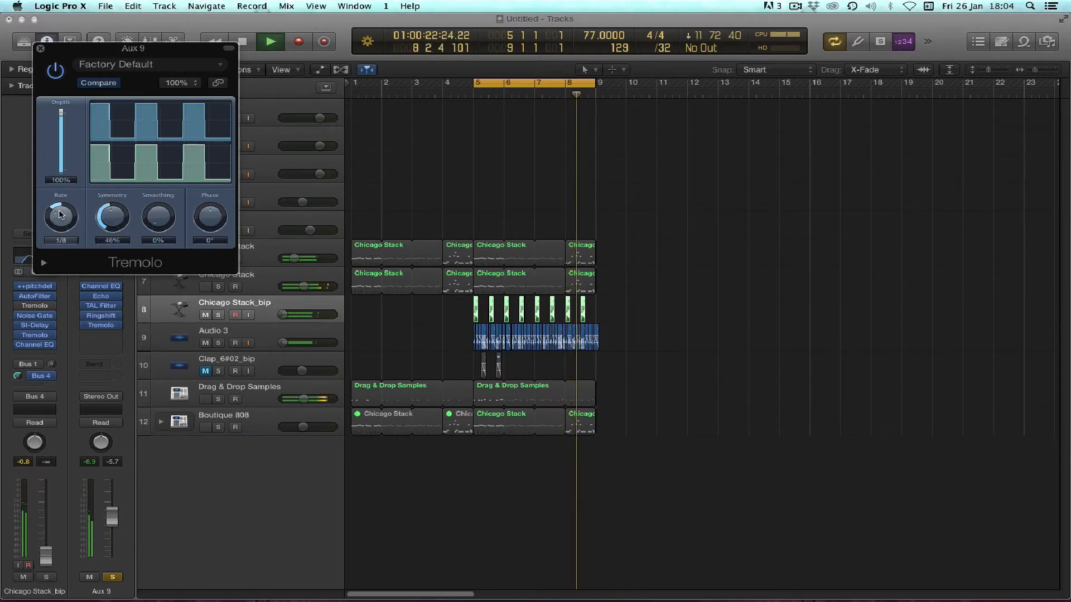
pyautogui.moveTo(60, 213); pyautogui.dragTo(61, 211)
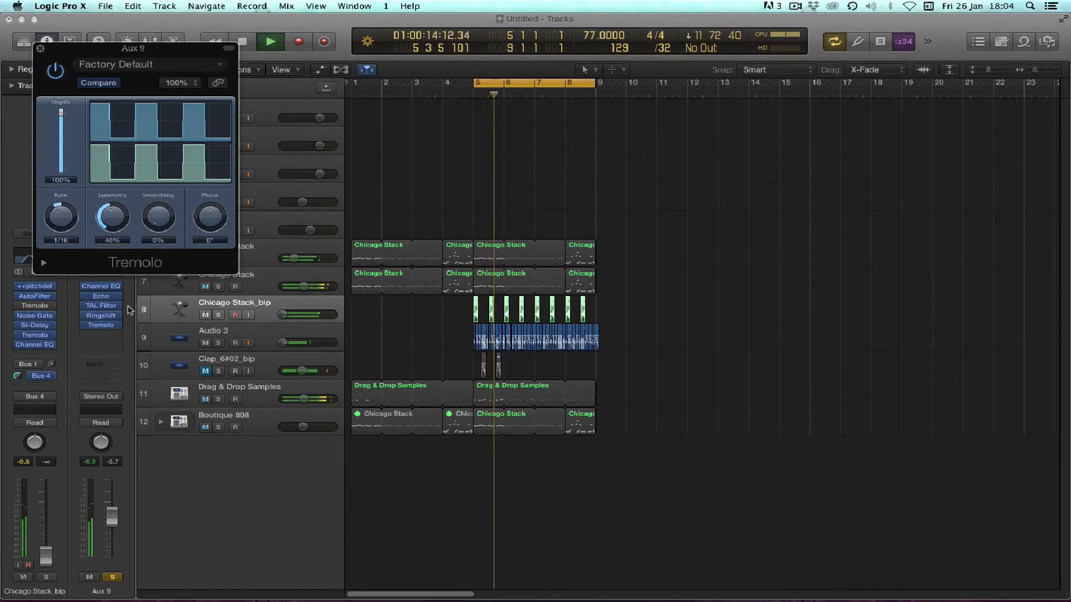
# Unsolo Aux 9 and soften its Tremolo in the full mix with rate 1/8d, smoothing 34% and depth 69%.
pyautogui.click(112, 577)
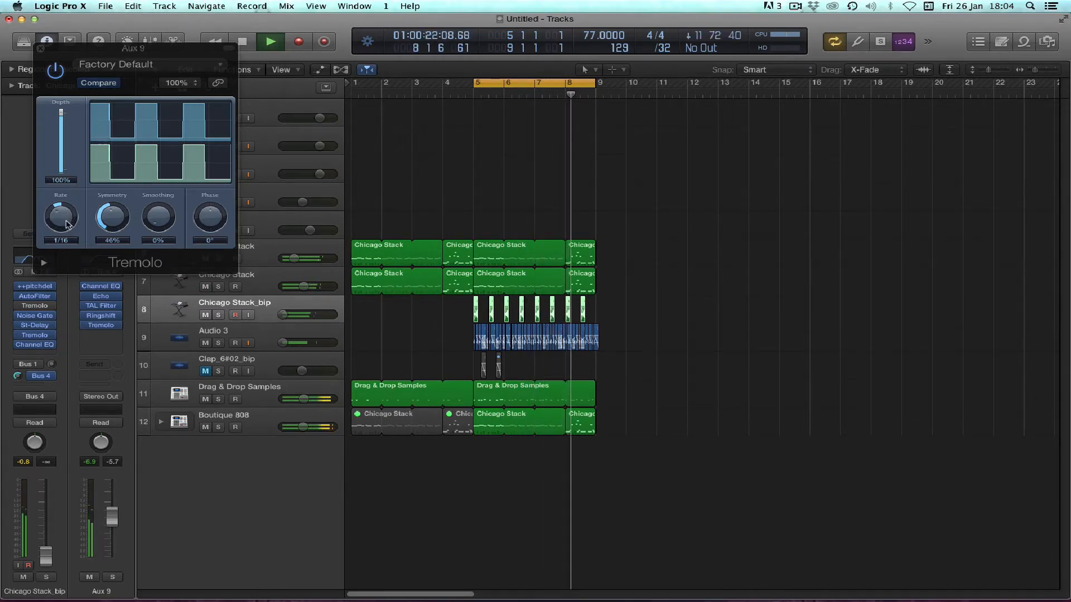
pyautogui.moveTo(66, 225); pyautogui.dragTo(66, 227)
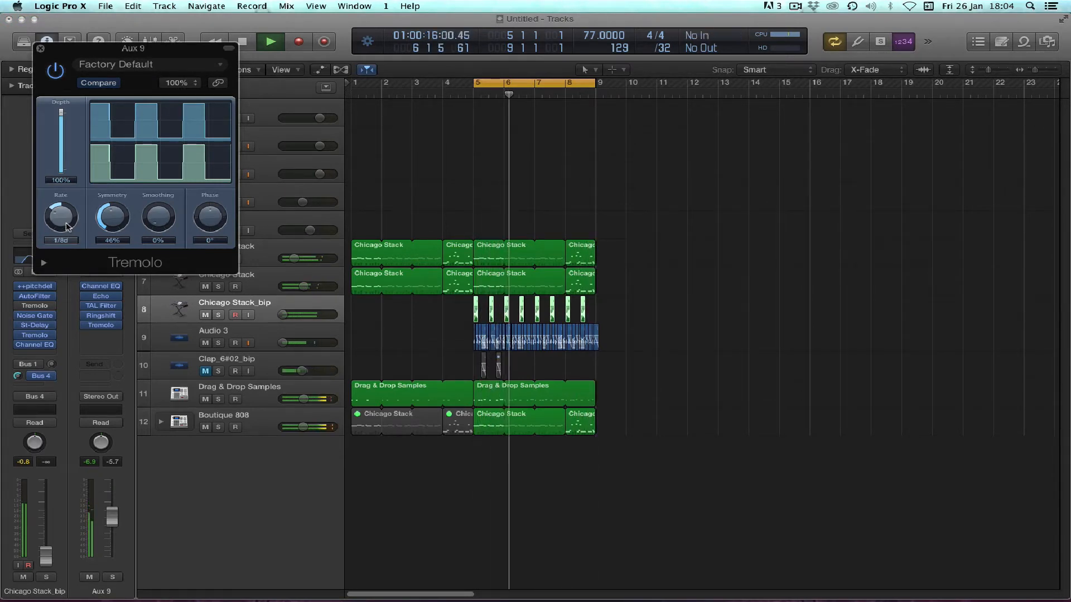
pyautogui.click(44, 263)
pyautogui.click(45, 263)
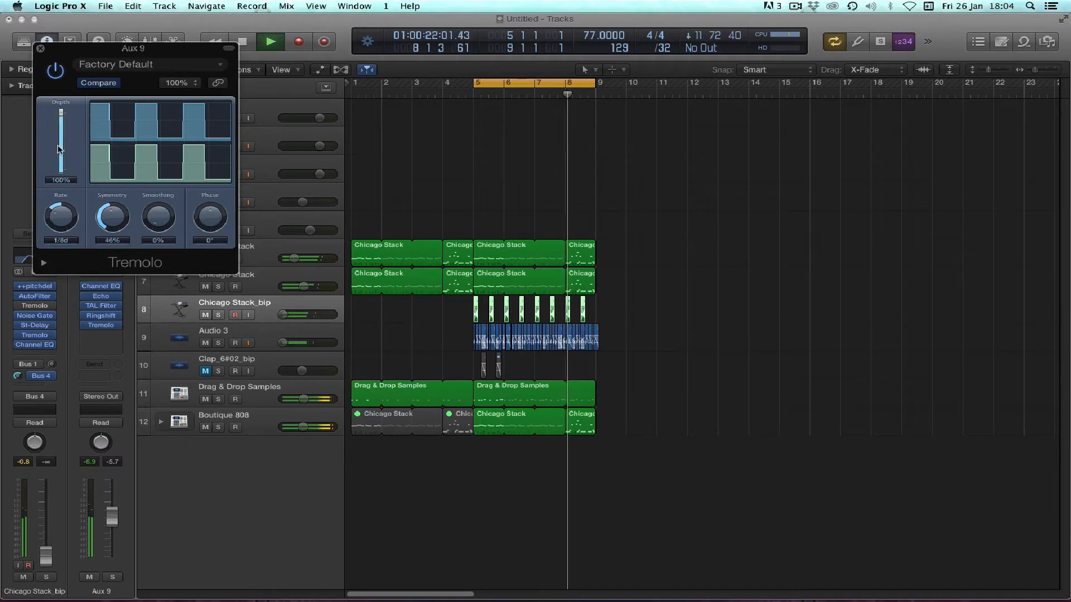
pyautogui.moveTo(159, 219); pyautogui.dragTo(157, 205)
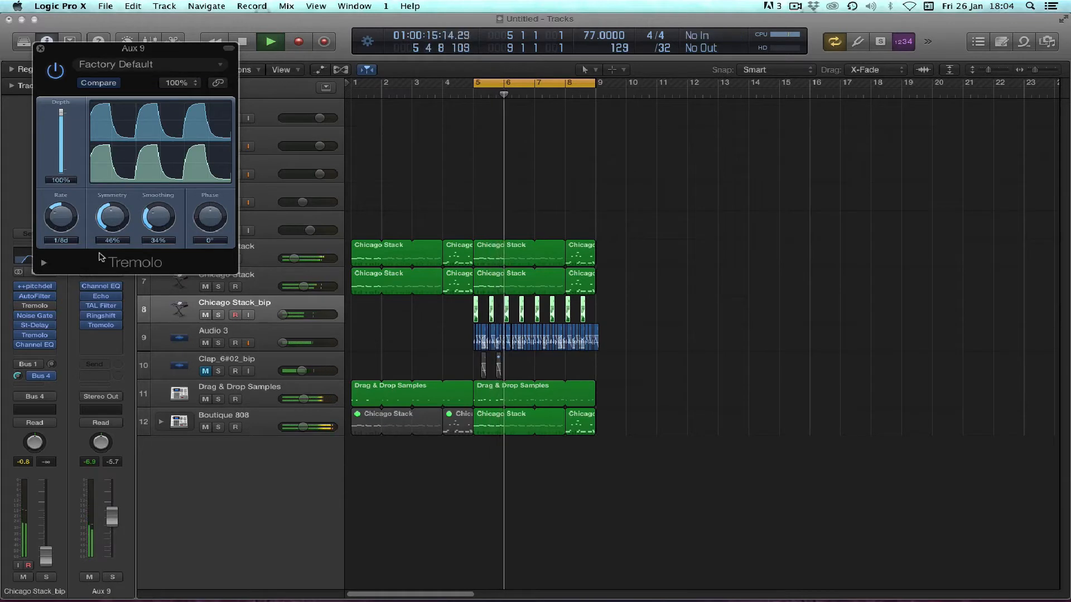
pyautogui.moveTo(62, 114); pyautogui.dragTo(66, 137)
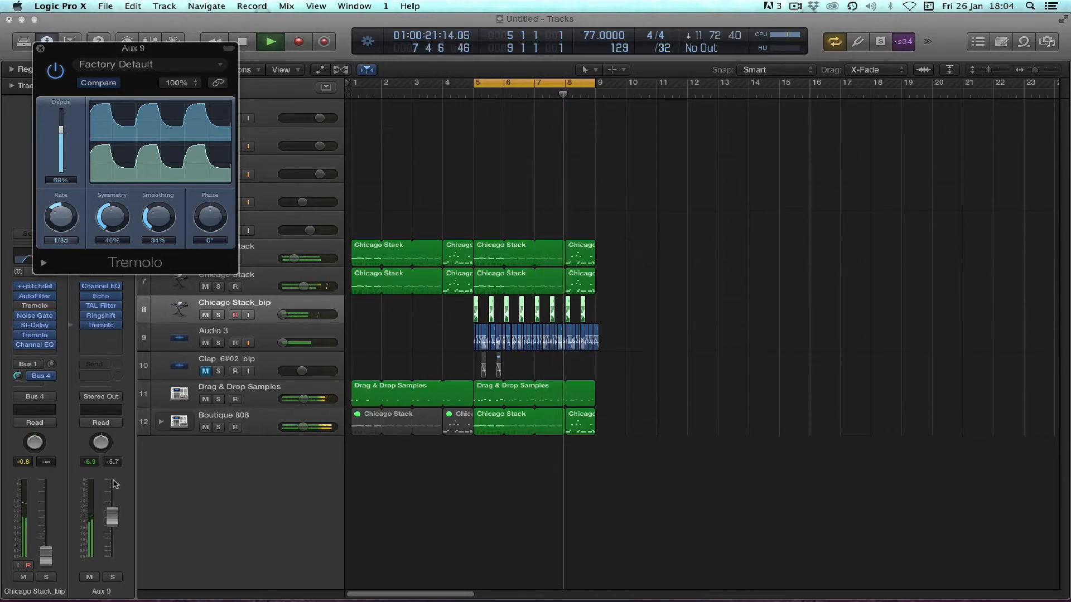
# With Aux 9 soloed, shift all the Chicago Stack_bip regions about three quarters of a beat later and resume playback.
pyautogui.click(113, 577)
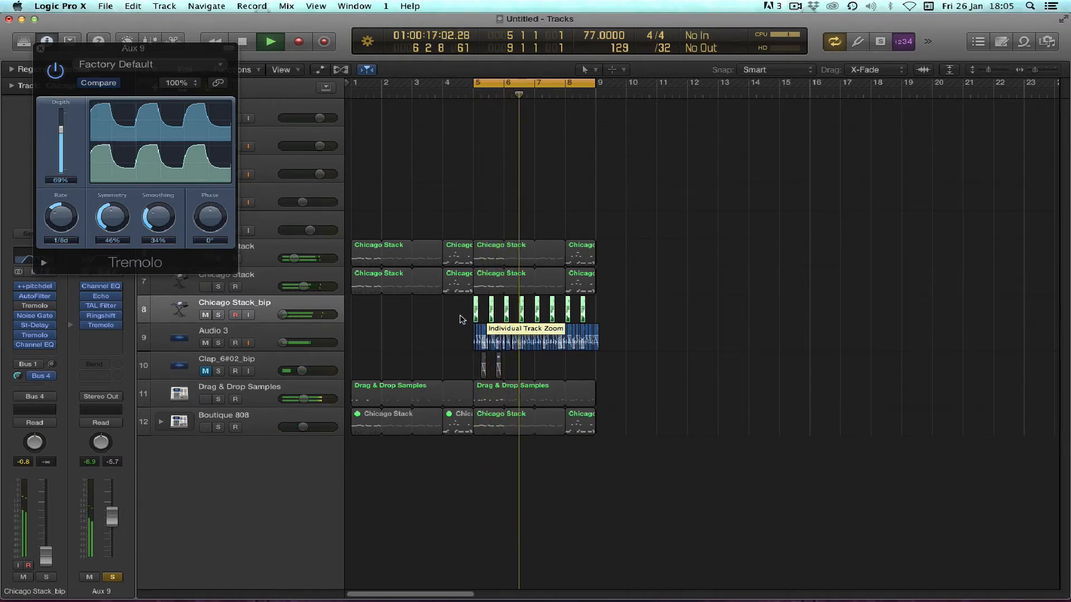
pyautogui.scroll(5, 462, 318)
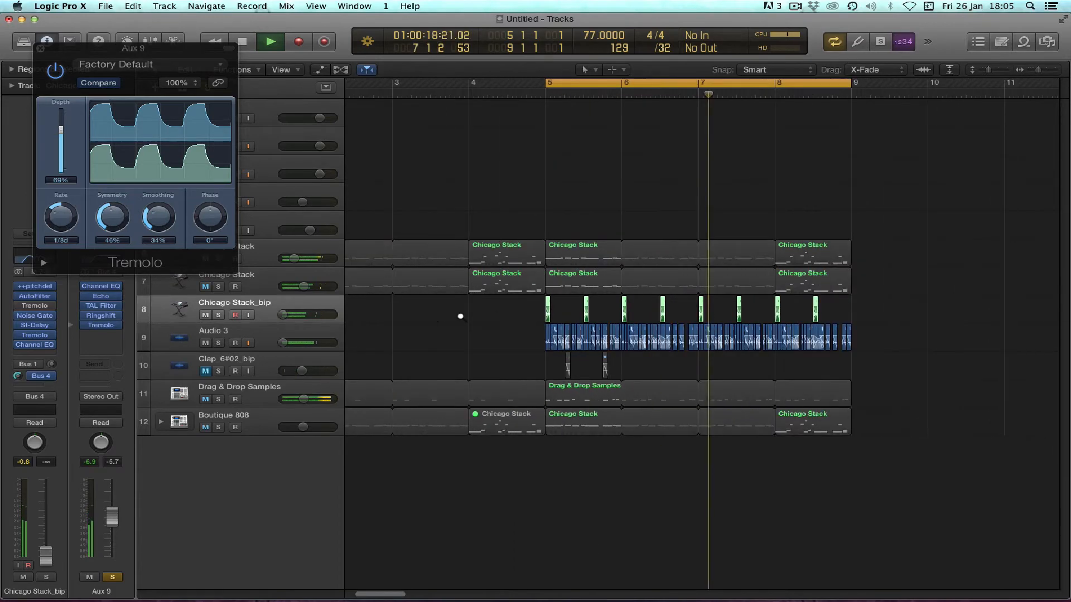
pyautogui.scroll(8, 461, 316)
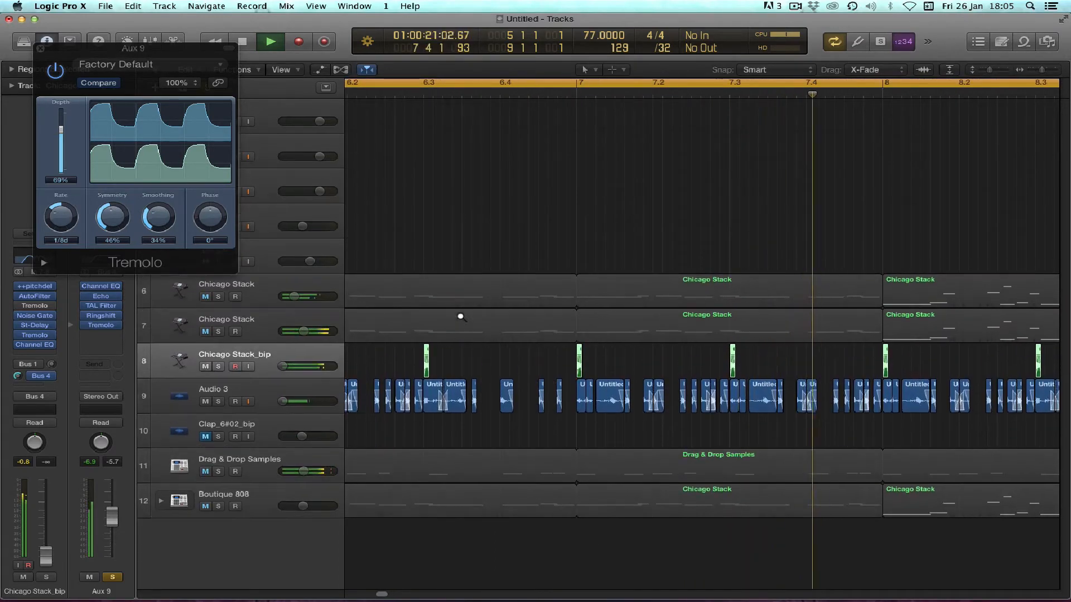
pyautogui.press('space')
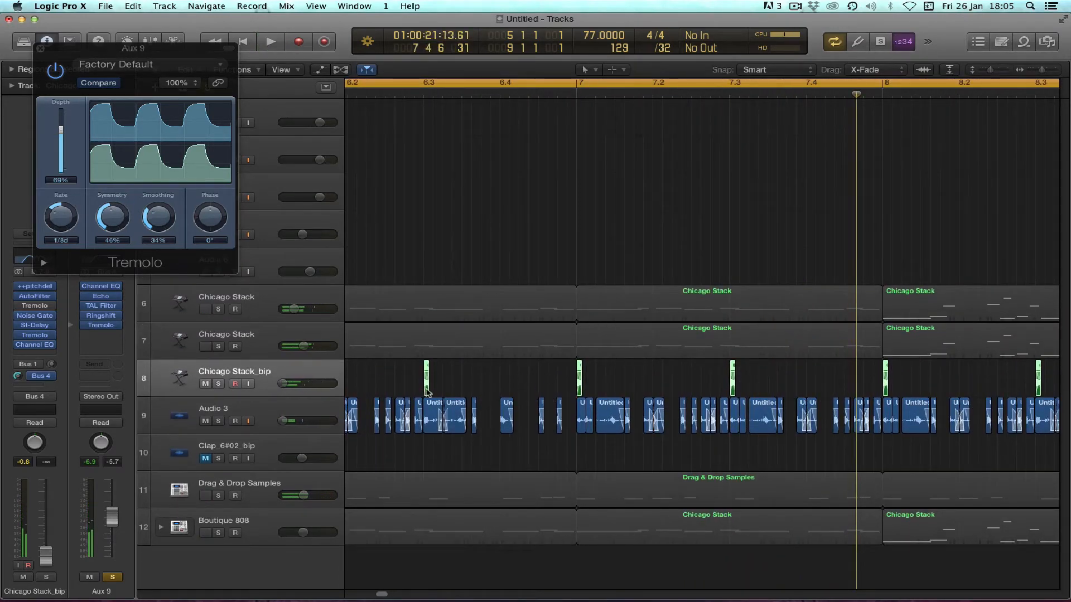
pyautogui.moveTo(427, 389); pyautogui.dragTo(471, 398)
pyautogui.press('space')
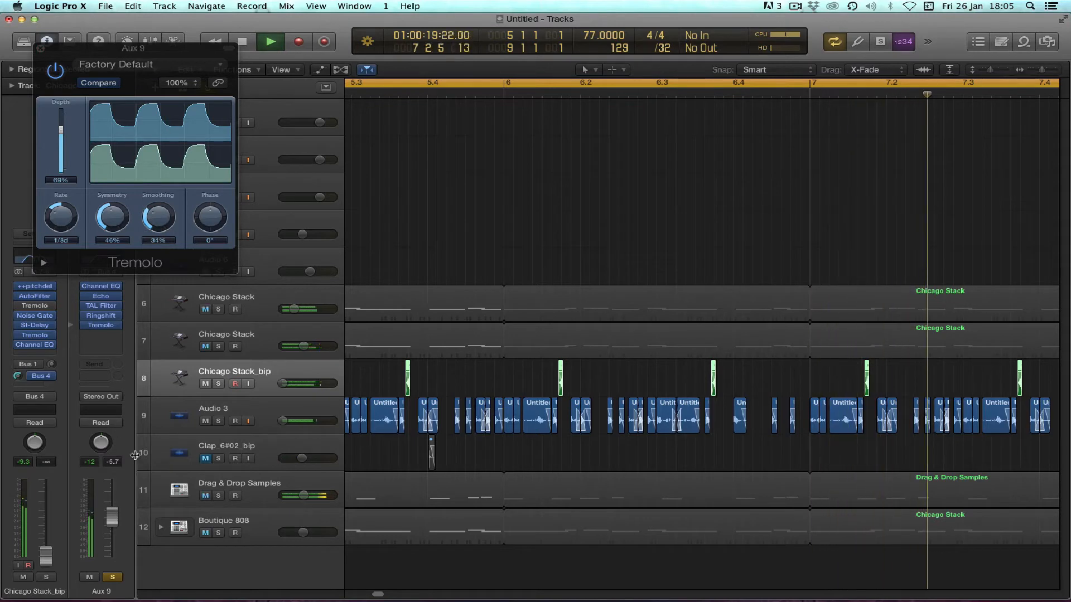
# Bypass Aux 9's Tremolo and raise its Ringshifter's output LFO to 0.78 and oscillator LFO to 0.798.
pyautogui.rightClick(84, 327)
pyautogui.click(84, 328)
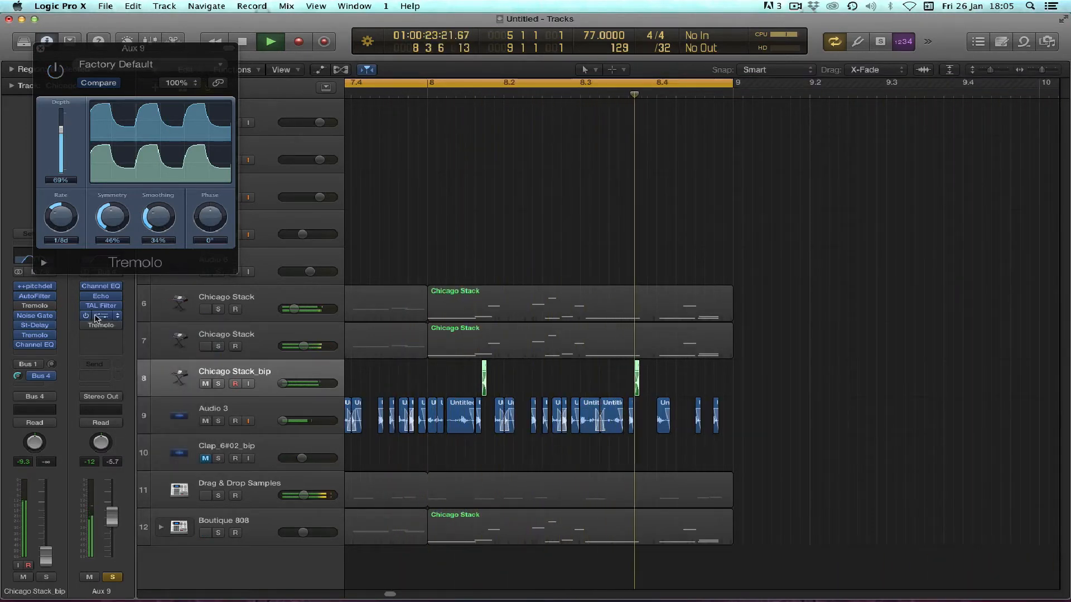
pyautogui.click(101, 315)
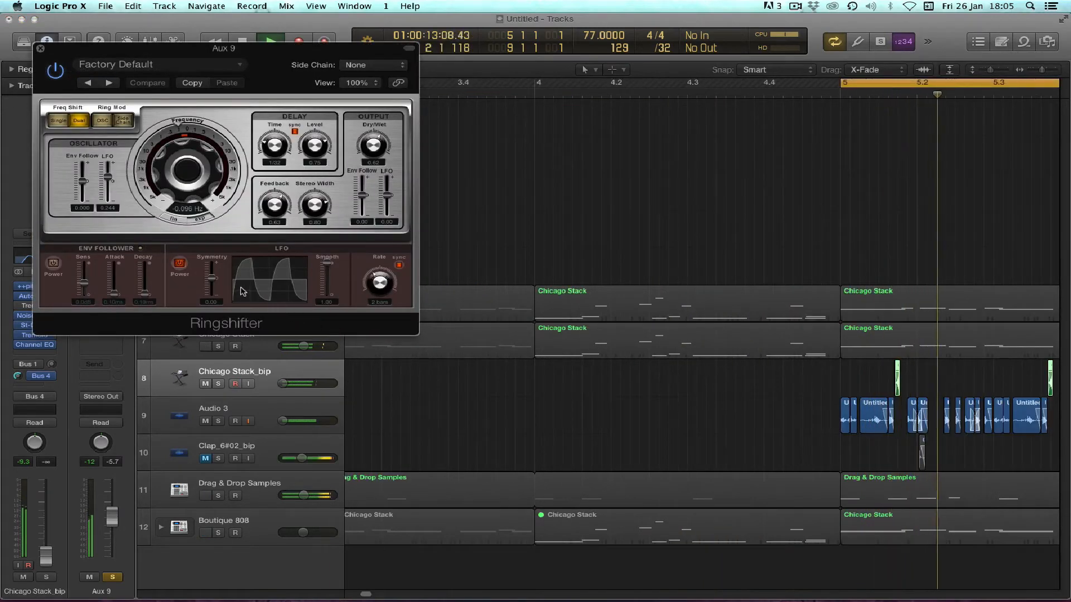
pyautogui.moveTo(386, 196); pyautogui.dragTo(385, 180)
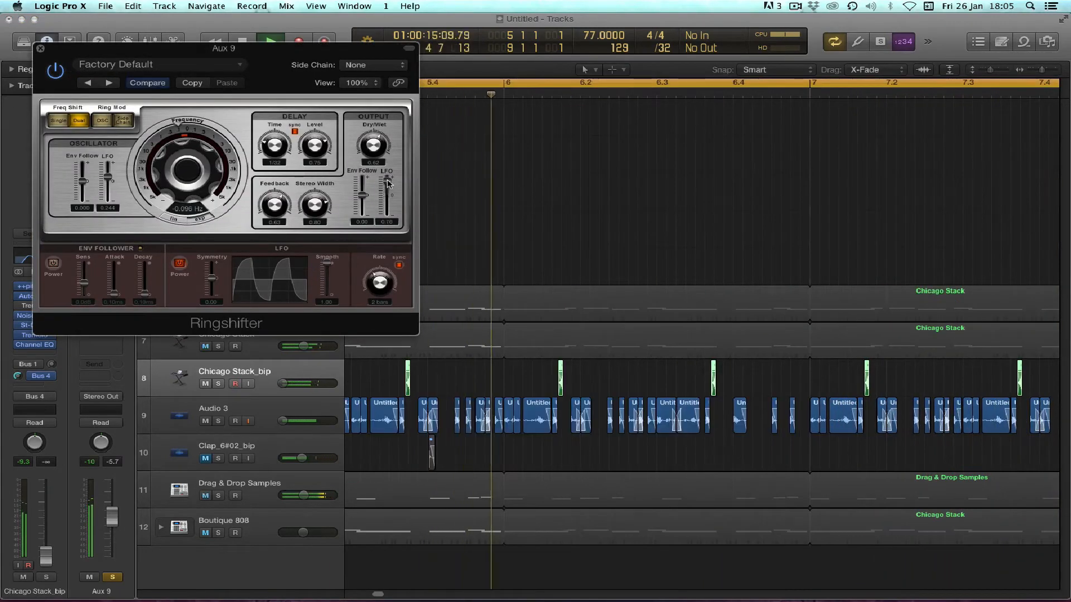
pyautogui.moveTo(110, 177); pyautogui.dragTo(111, 167)
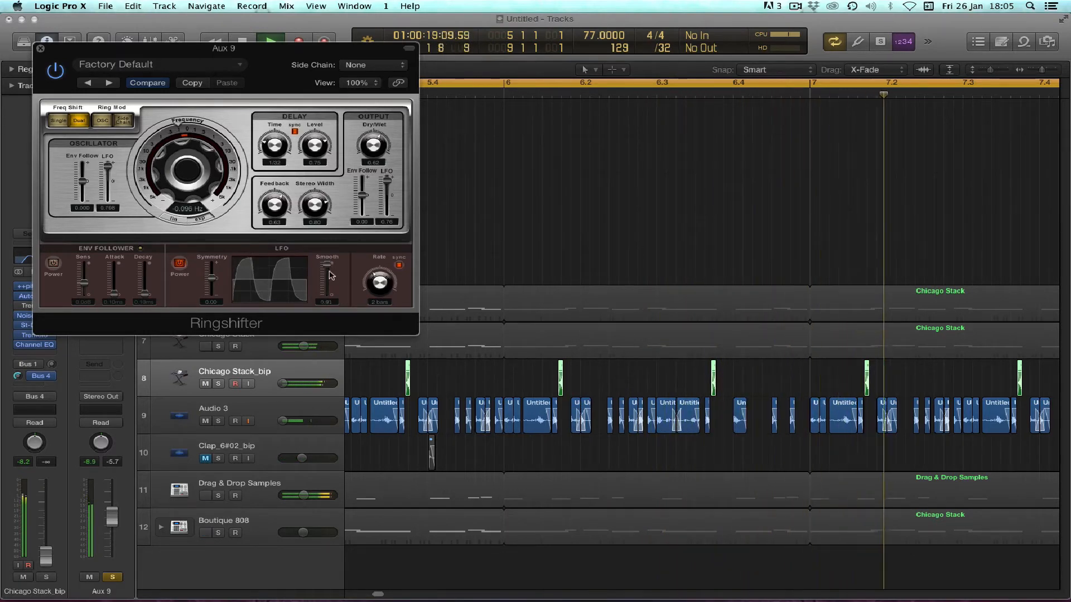
# Reshape the Ringshifter's LFO with less smoothing, rate 1/2 and symmetry -0.80, and reduce the stereo width to 0.60.
pyautogui.moveTo(326, 263); pyautogui.dragTo(330, 277)
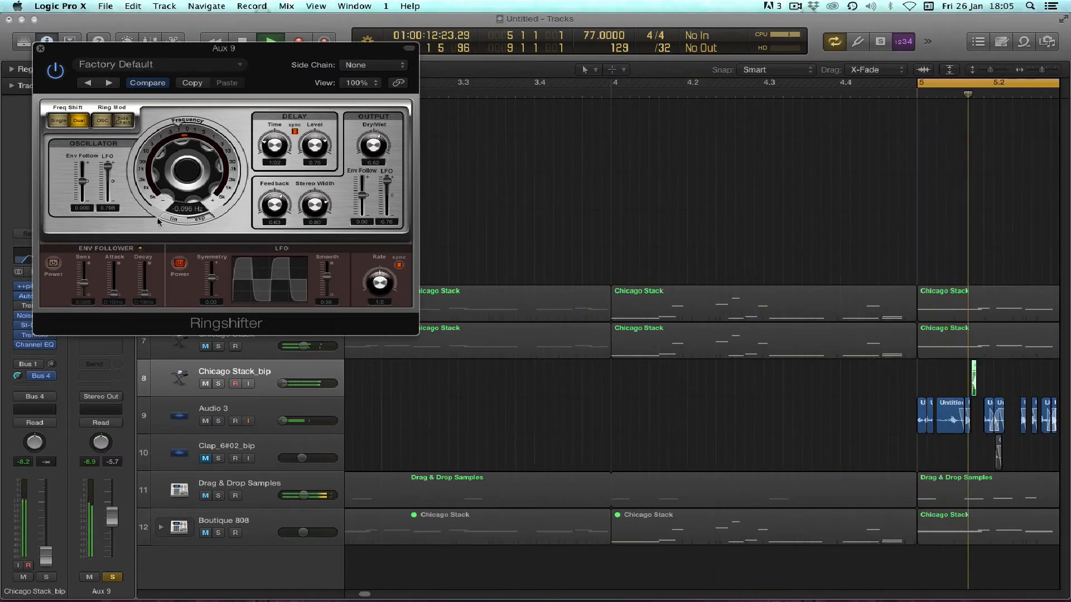
pyautogui.moveTo(210, 282); pyautogui.dragTo(213, 290)
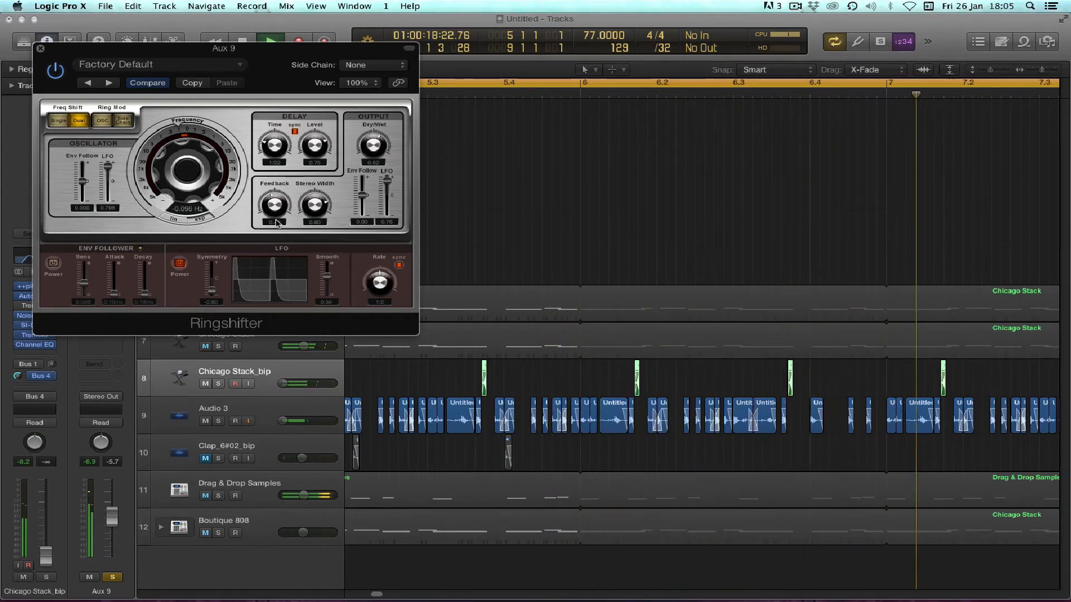
pyautogui.moveTo(310, 207); pyautogui.dragTo(322, 277)
# Enable the Ringshifter's envelope follower with sensitivity 7.0 dB, attack 2.80 ms and decay 11 ms, and lower the output Env Follow to -0.58.
pyautogui.moveTo(363, 188); pyautogui.dragTo(362, 207)
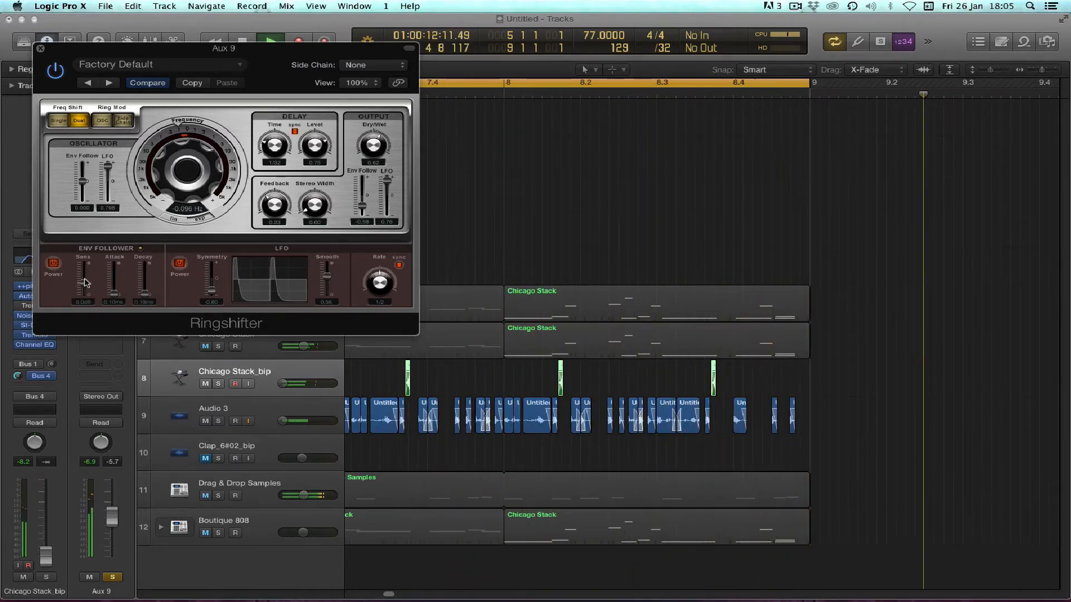
pyautogui.moveTo(84, 283); pyautogui.dragTo(113, 285)
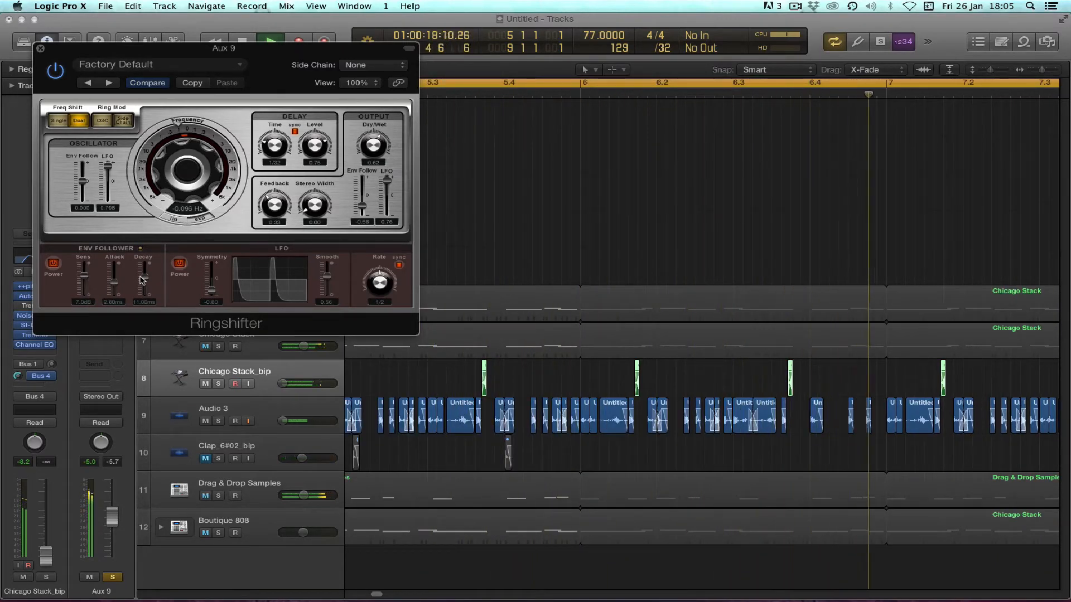
pyautogui.click(40, 48)
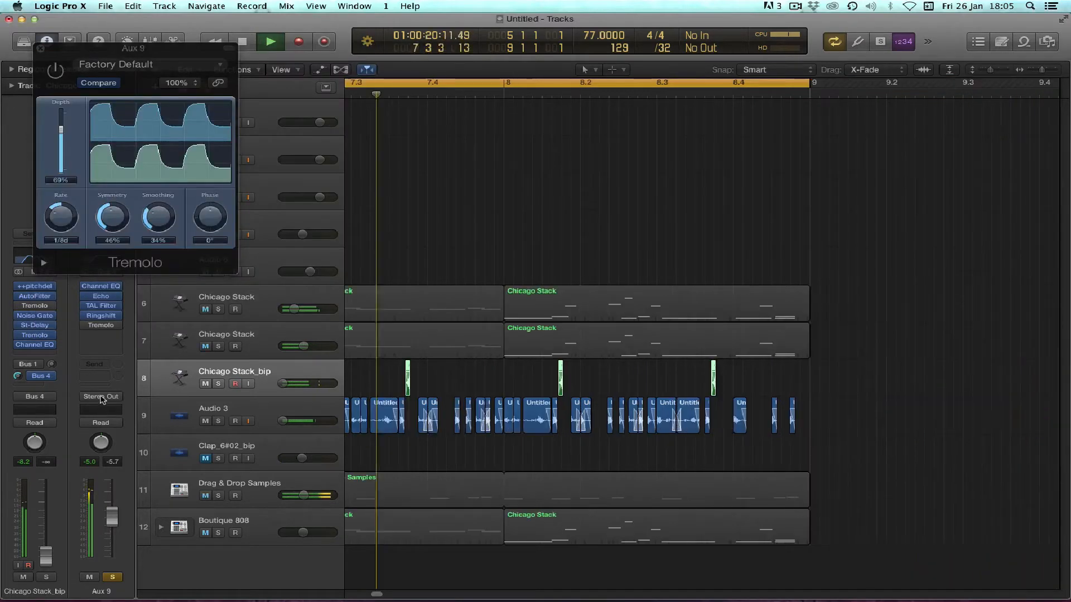
pyautogui.click(39, 49)
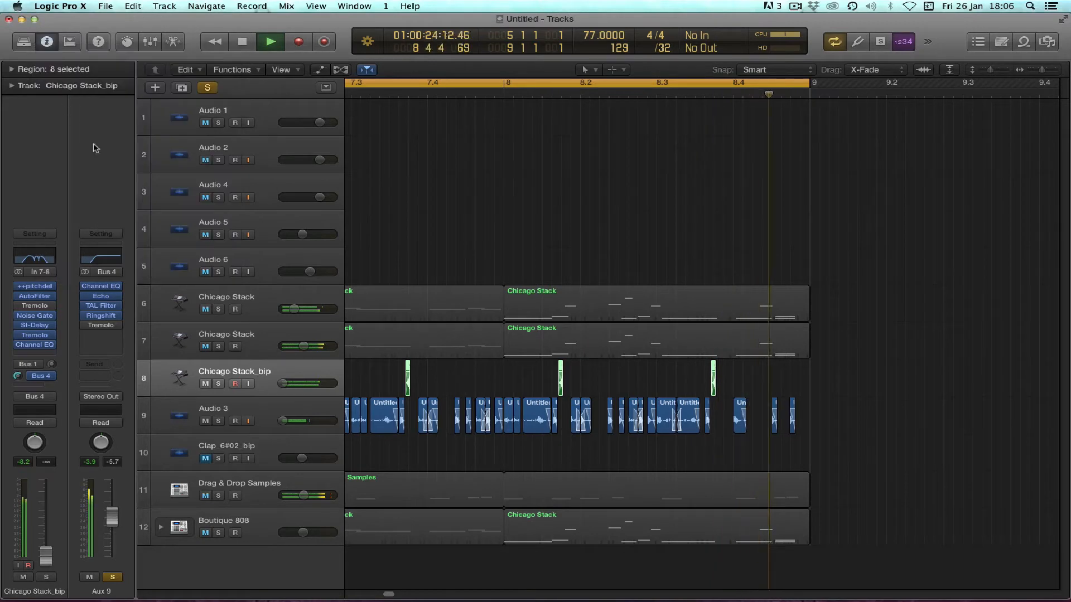
# Add a high-cut at about 12200 Hz to Aux 9's Channel EQ, lower the channel to -10.2 dB and unsolo it.
pyautogui.click(101, 256)
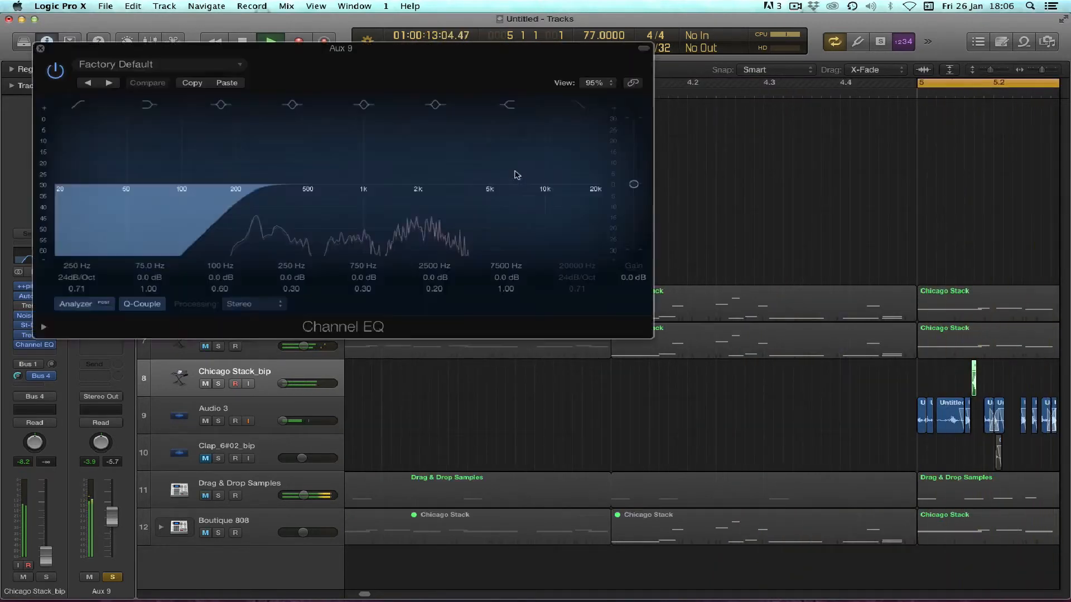
pyautogui.click(576, 114)
pyautogui.moveTo(593, 184); pyautogui.dragTo(548, 210)
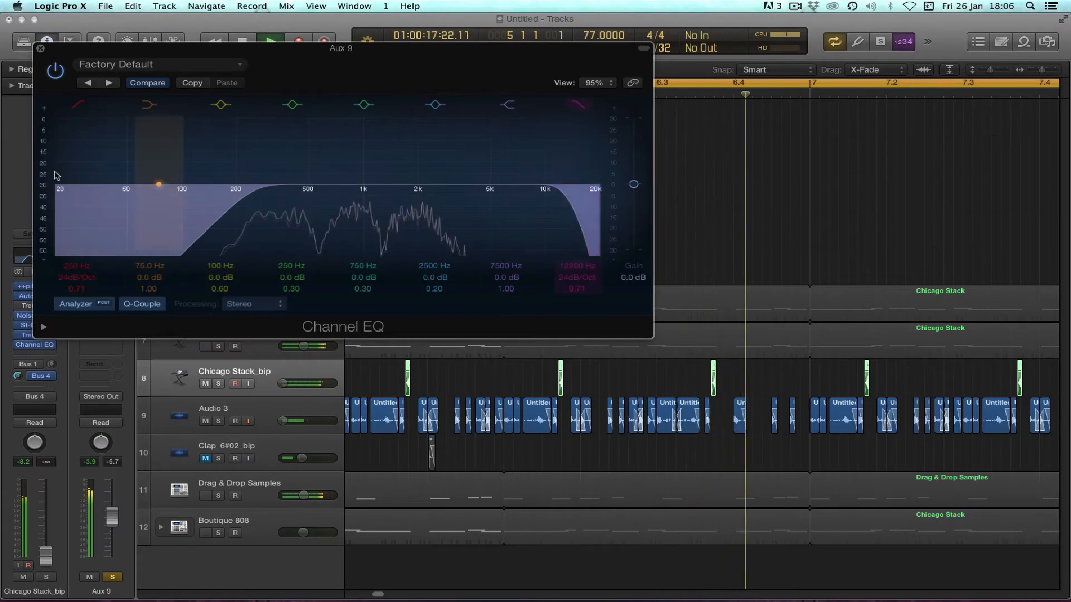
pyautogui.click(39, 49)
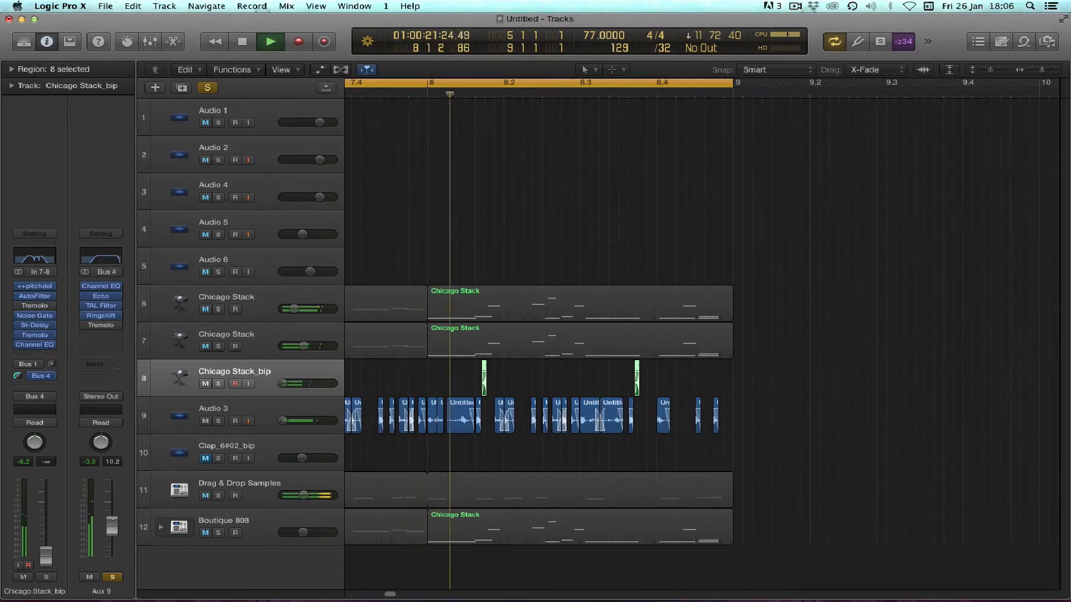
pyautogui.click(114, 578)
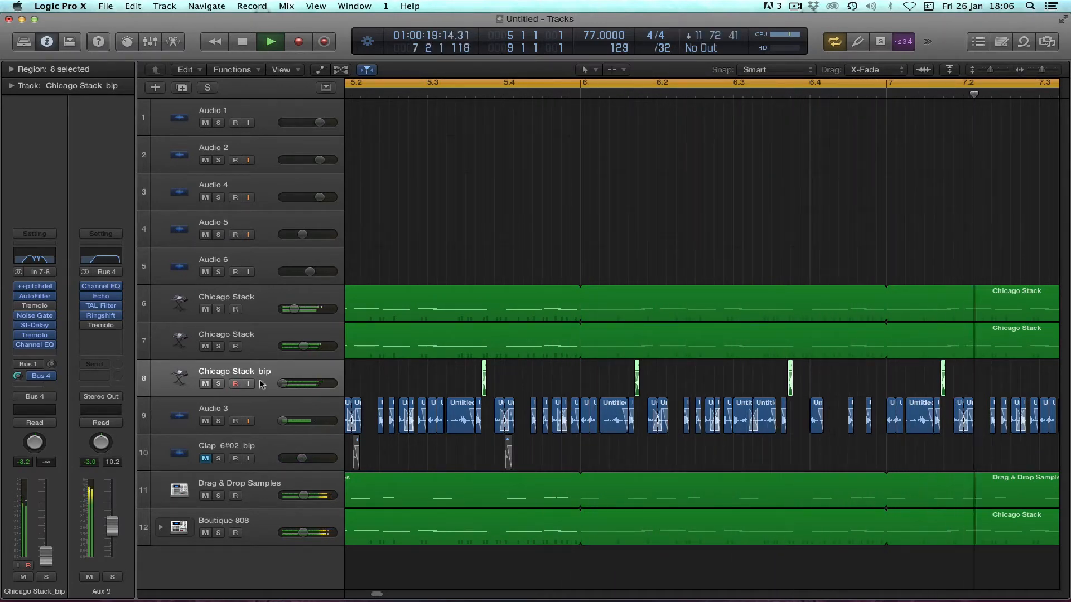
# Solo the Chicago Stack_bip track and audition it with the Pop Vocals channel strip setting.
pyautogui.click(217, 384)
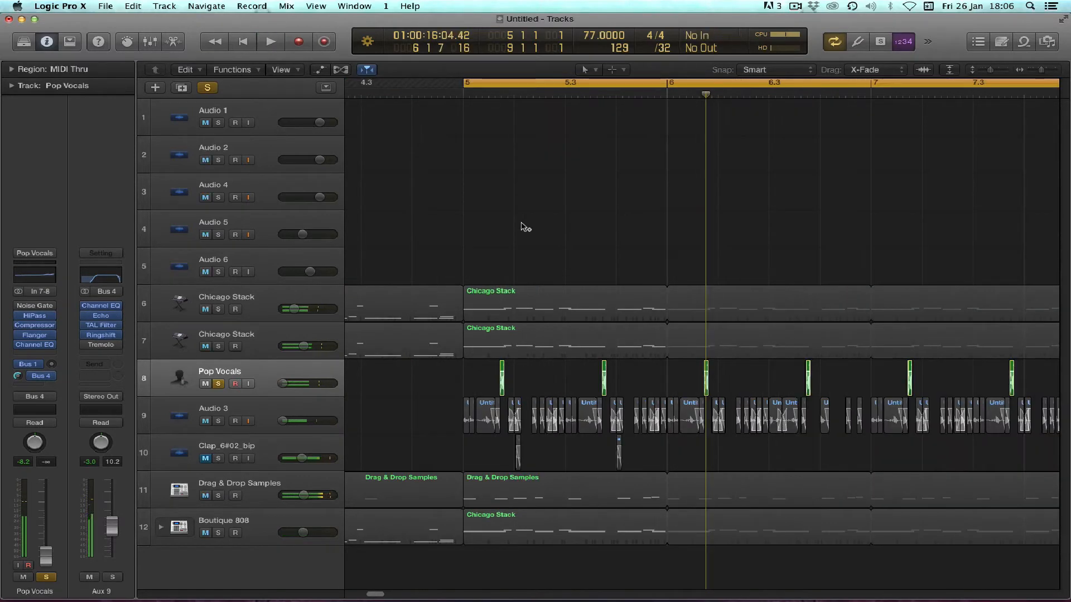
pyautogui.press('space')
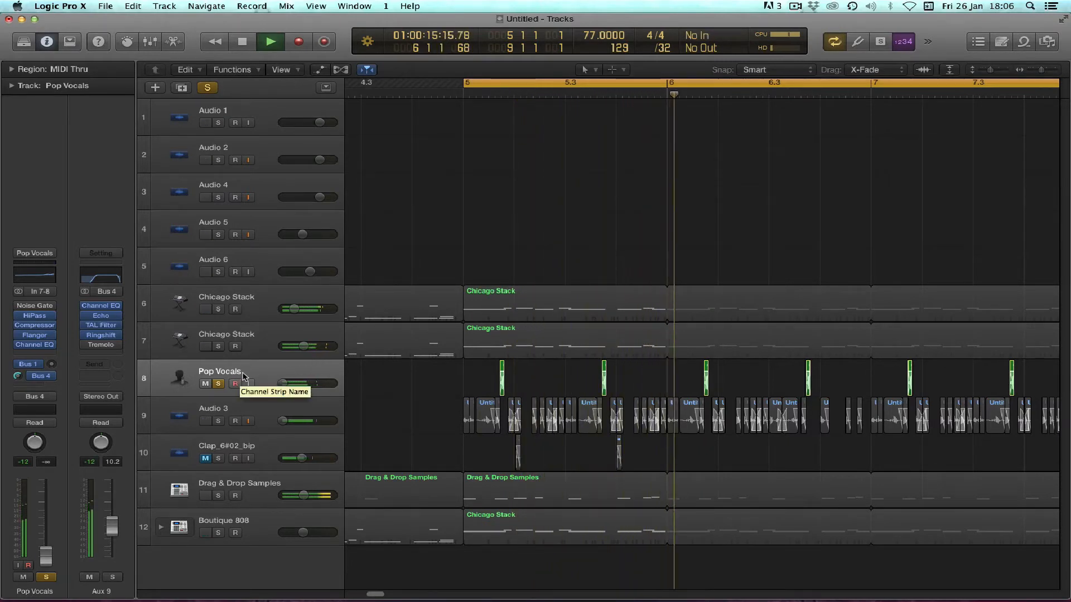
pyautogui.press('space')
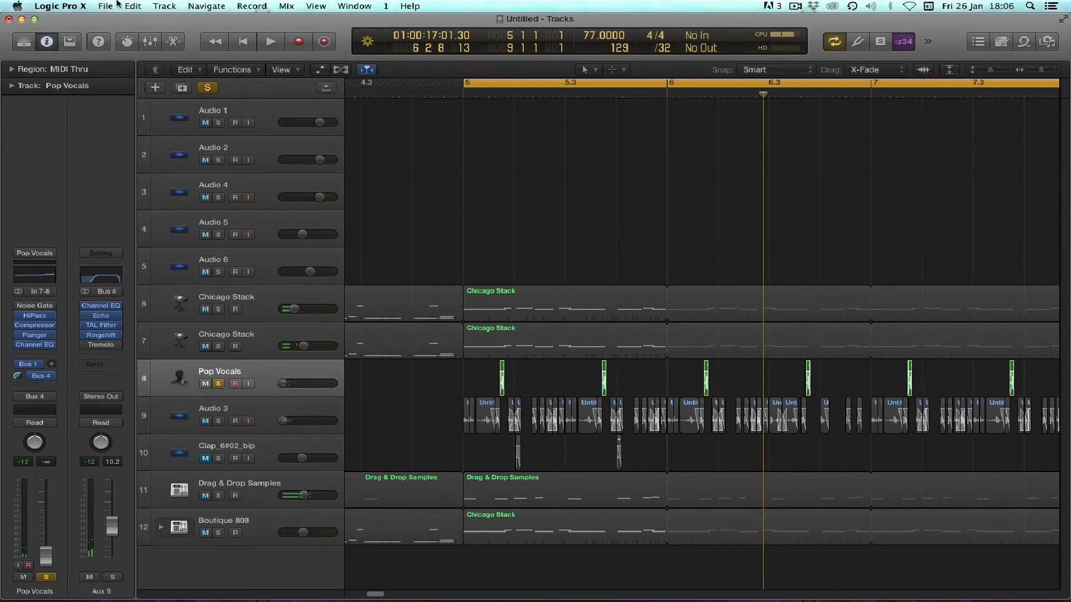
# Undo the channel strip setting loads on track 8 back to the Chicago Stack_bip effects chain.
pyautogui.click(134, 6)
pyautogui.click(140, 20)
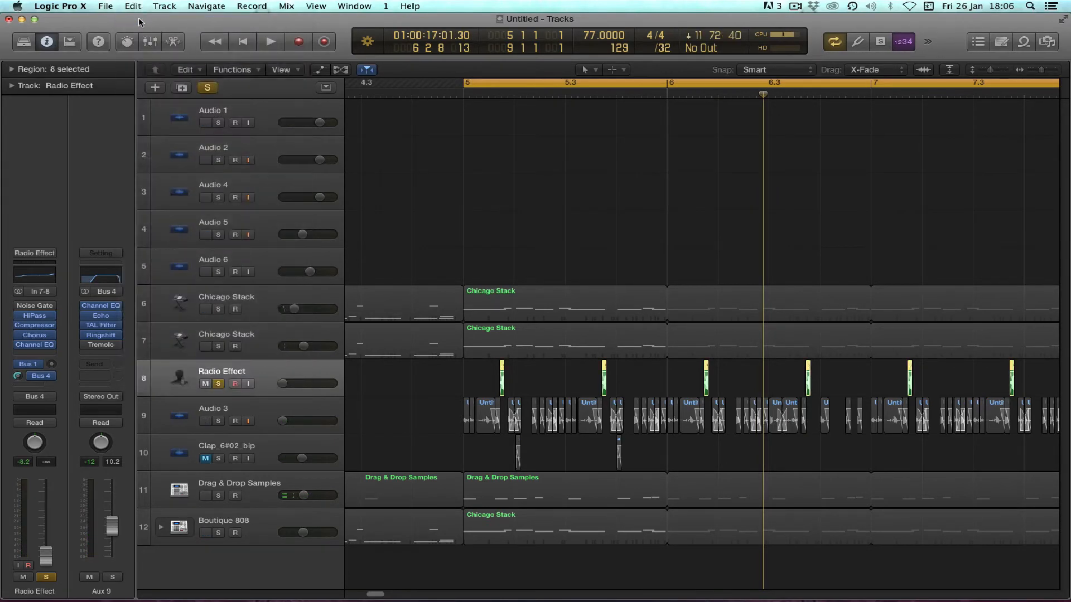
pyautogui.click(136, 8)
pyautogui.click(136, 22)
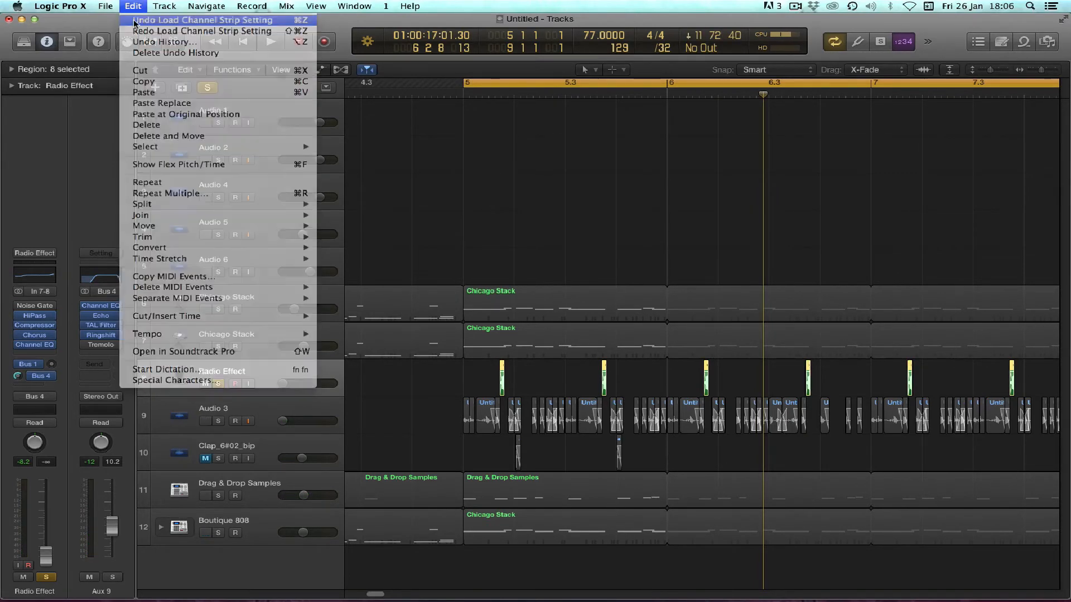
pyautogui.click(134, 6)
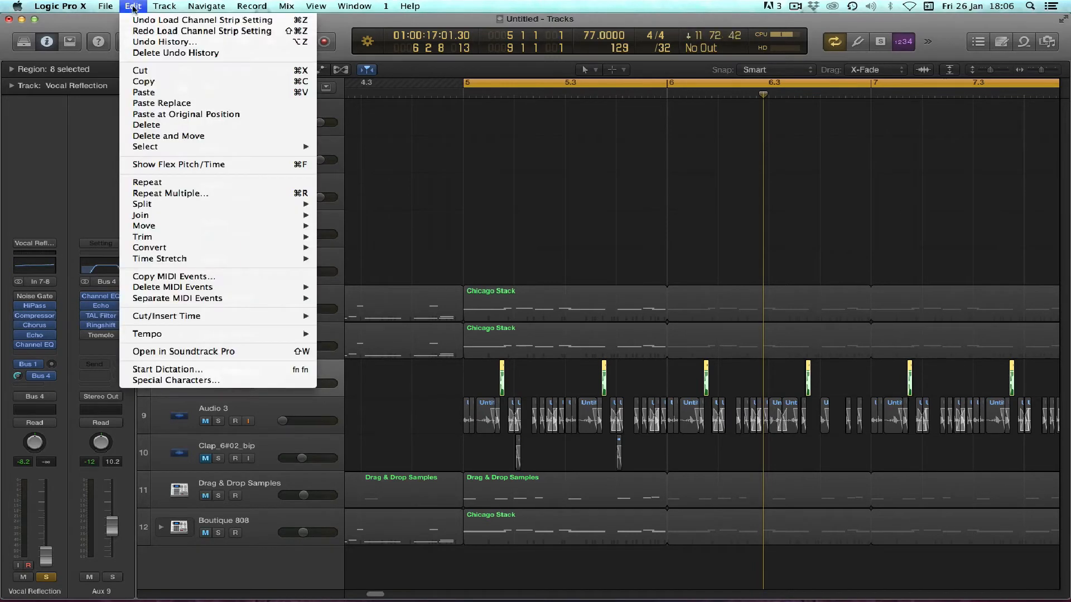
pyautogui.click(136, 22)
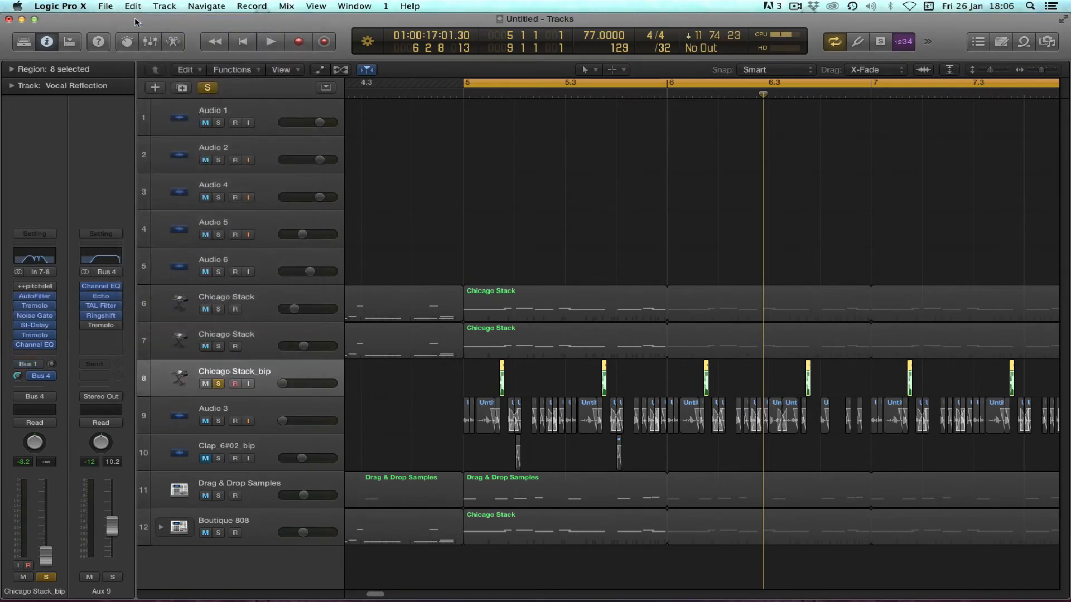
# Deselect the regions, clear all solos and play the full mix.
pyautogui.press('space')
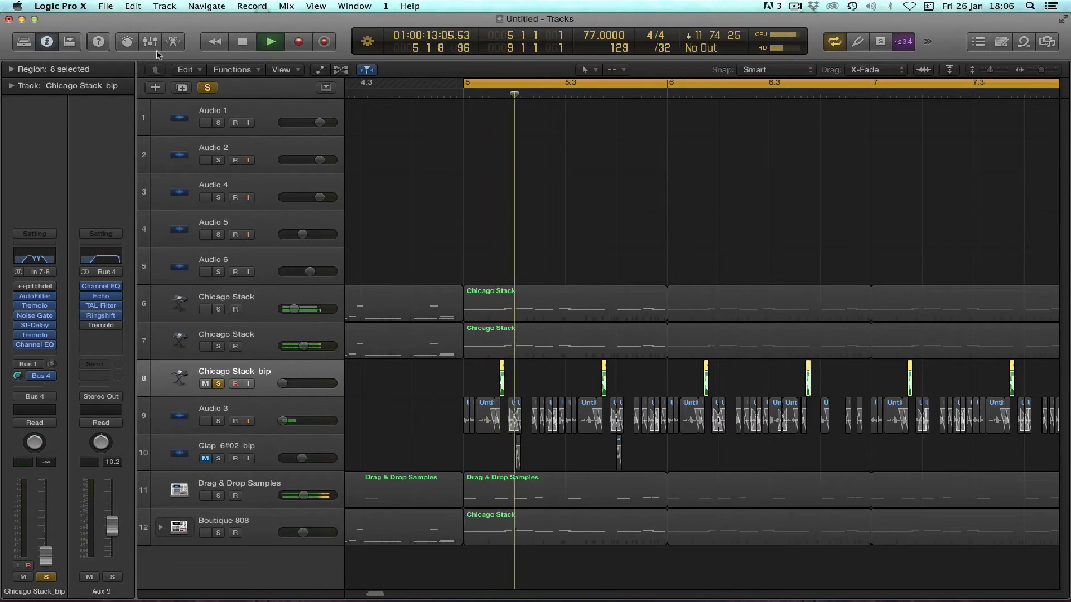
pyautogui.click(112, 577)
pyautogui.click(218, 384)
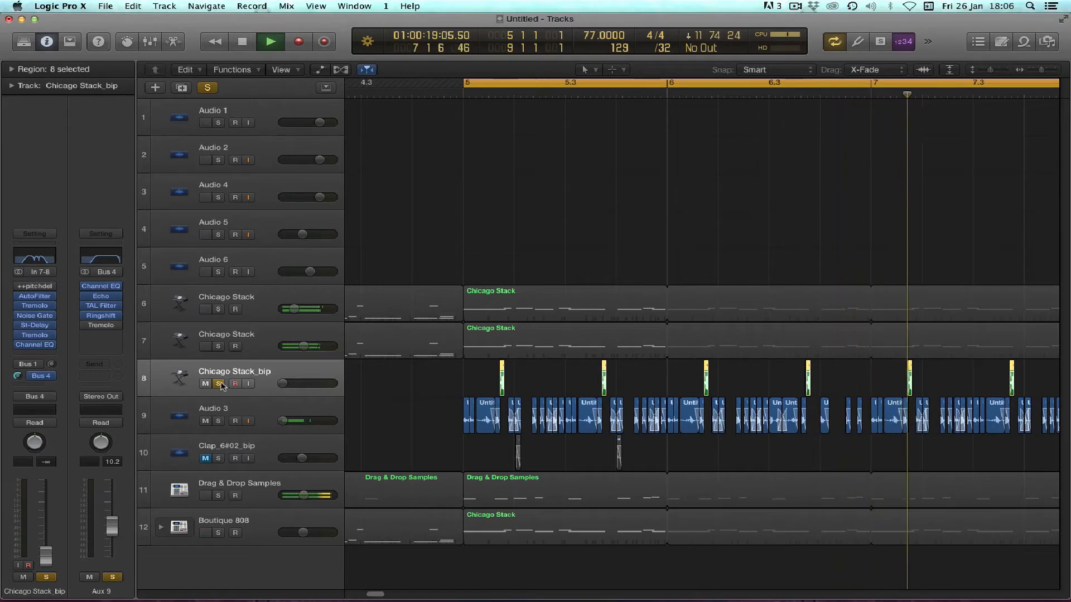
pyautogui.press('space')
pyautogui.click(458, 238)
pyautogui.click(208, 87)
pyautogui.press('space')
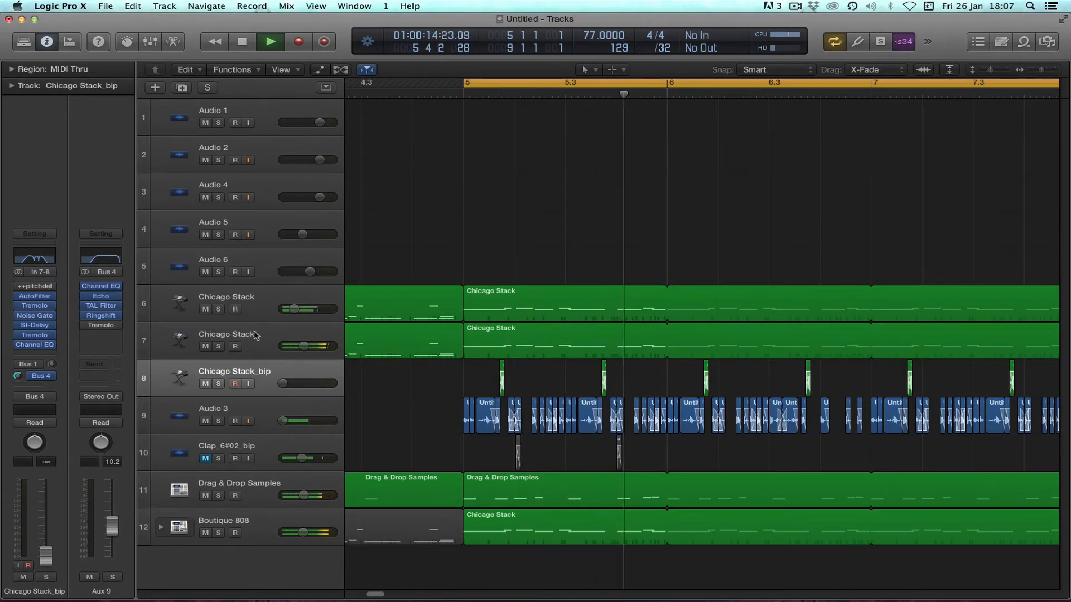
# With Aux 9 soloed, bypass Chicago Stack_bip's inserts and turn them back on except ++pitchdel and Noise Gate.
pyautogui.click(111, 579)
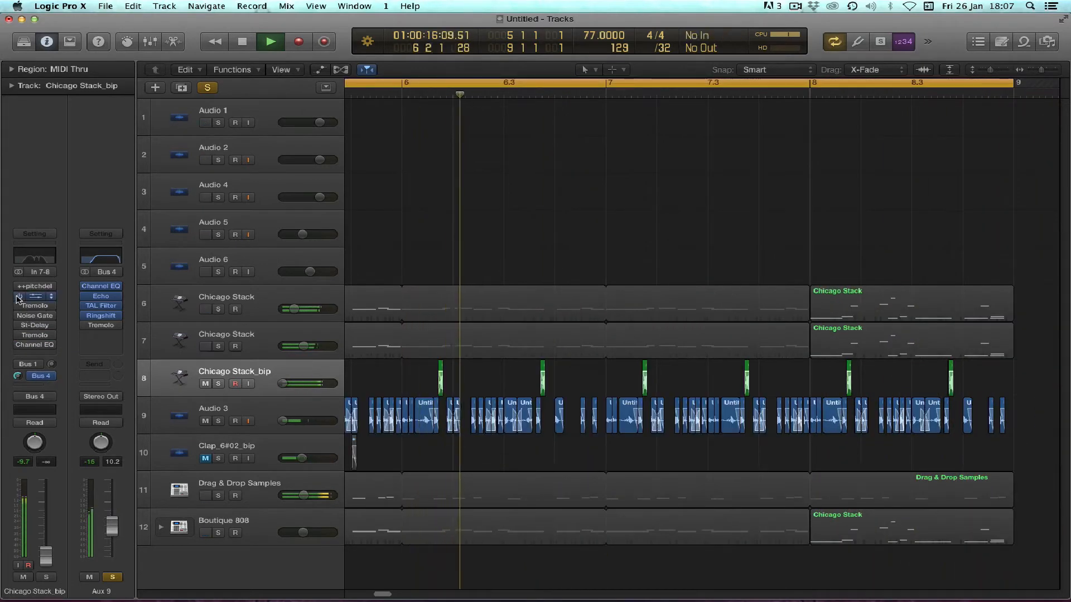
pyautogui.click(19, 325)
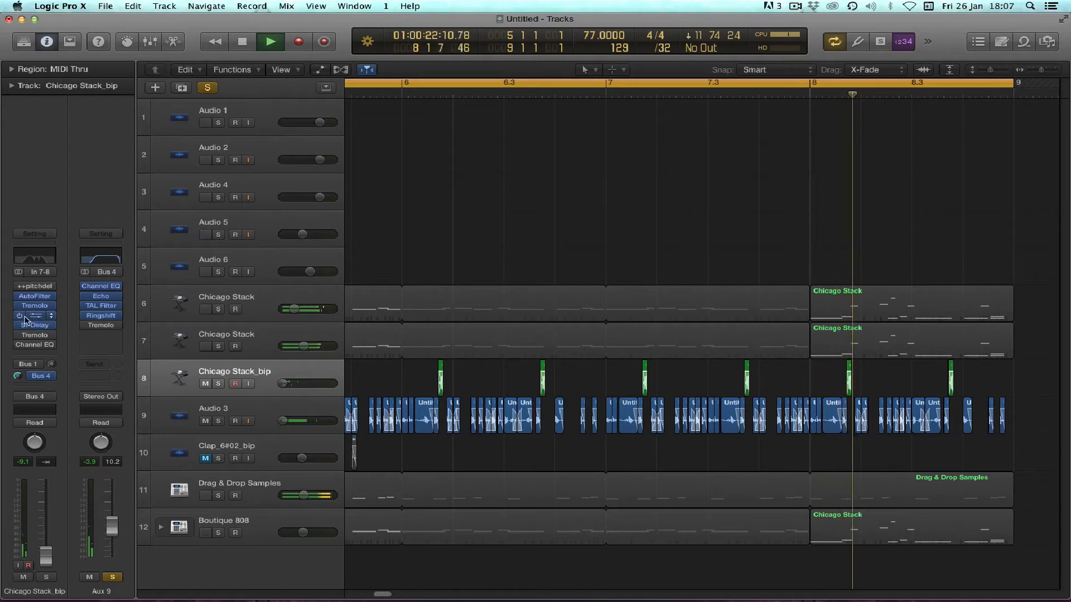
pyautogui.click(19, 316)
pyautogui.click(19, 345)
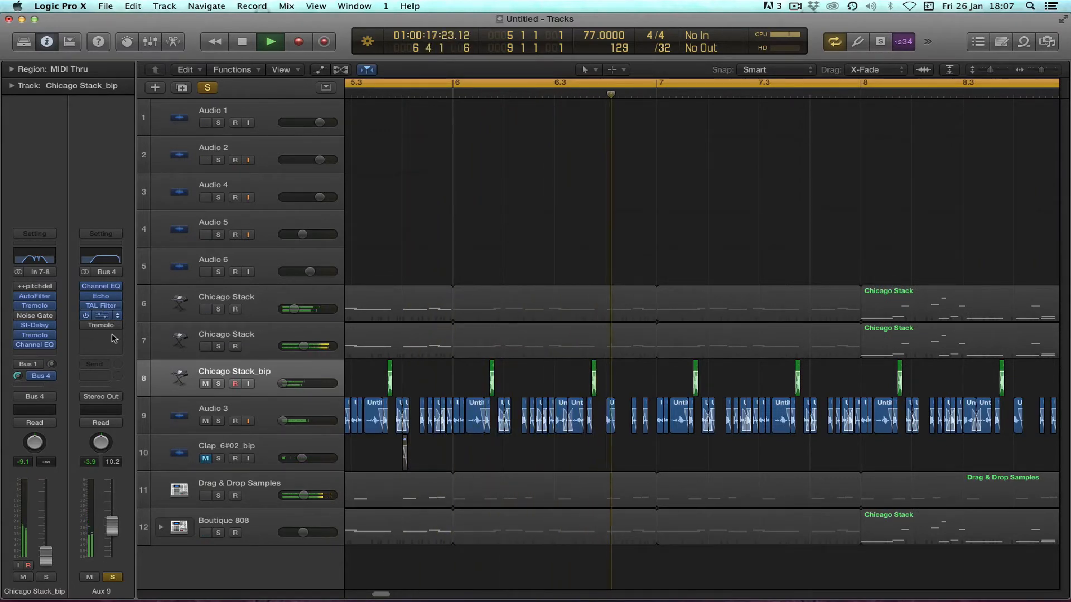
# Raise Aux 9's level to -5.5 dB, comparing it soloed and within the full mix.
pyautogui.moveTo(113, 526); pyautogui.dragTo(112, 512)
pyautogui.click(112, 577)
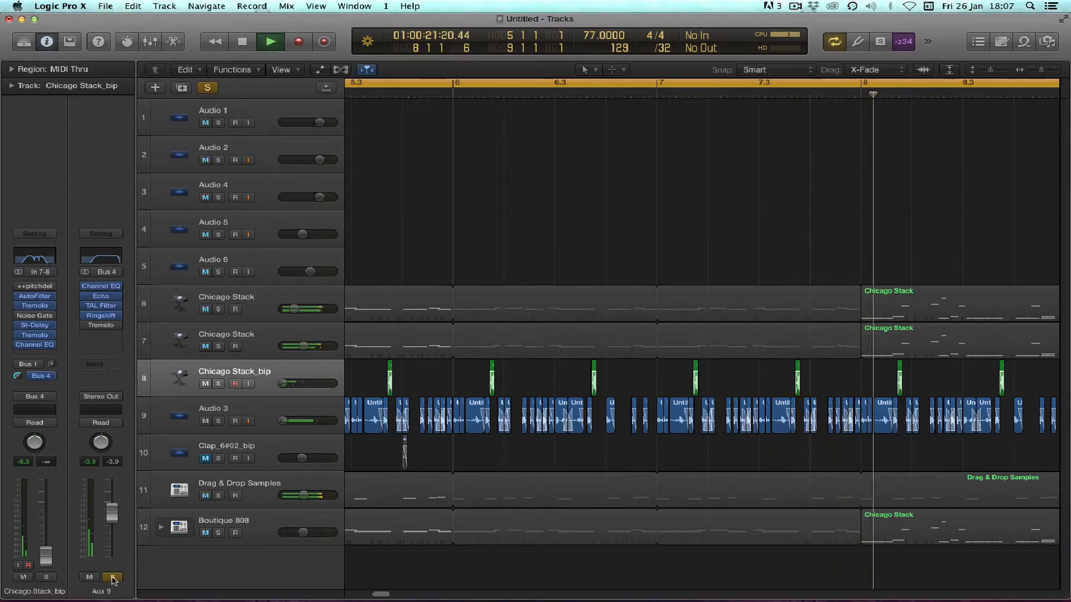
pyautogui.click(112, 578)
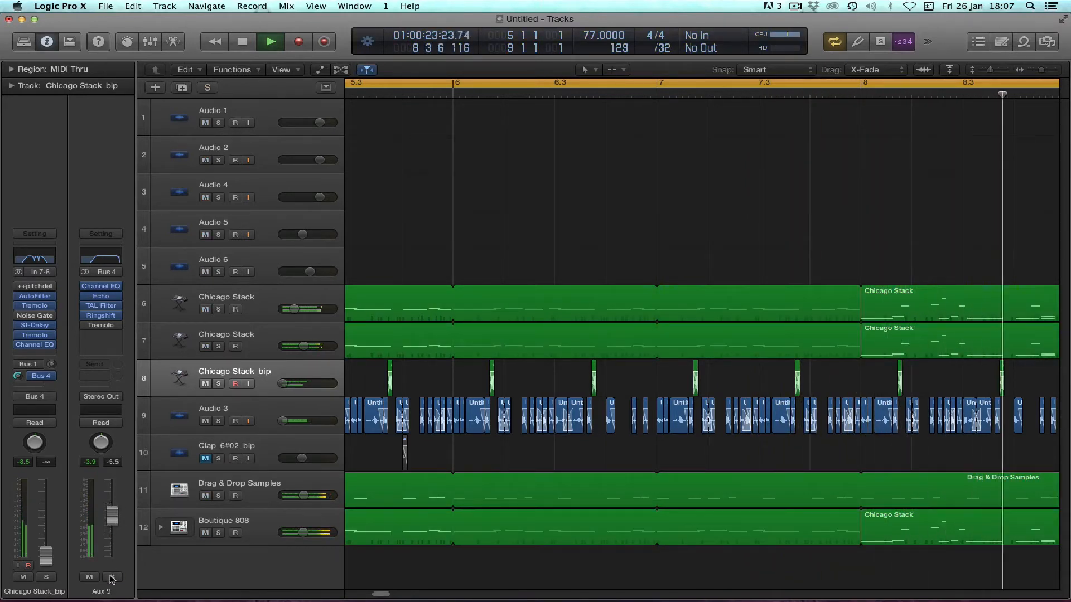
pyautogui.click(112, 577)
# Set Chicago Stack_bip's Noise Gate to threshold -55 dB and attack 2 ms, and leave it bypassed.
pyautogui.moveTo(102, 308)
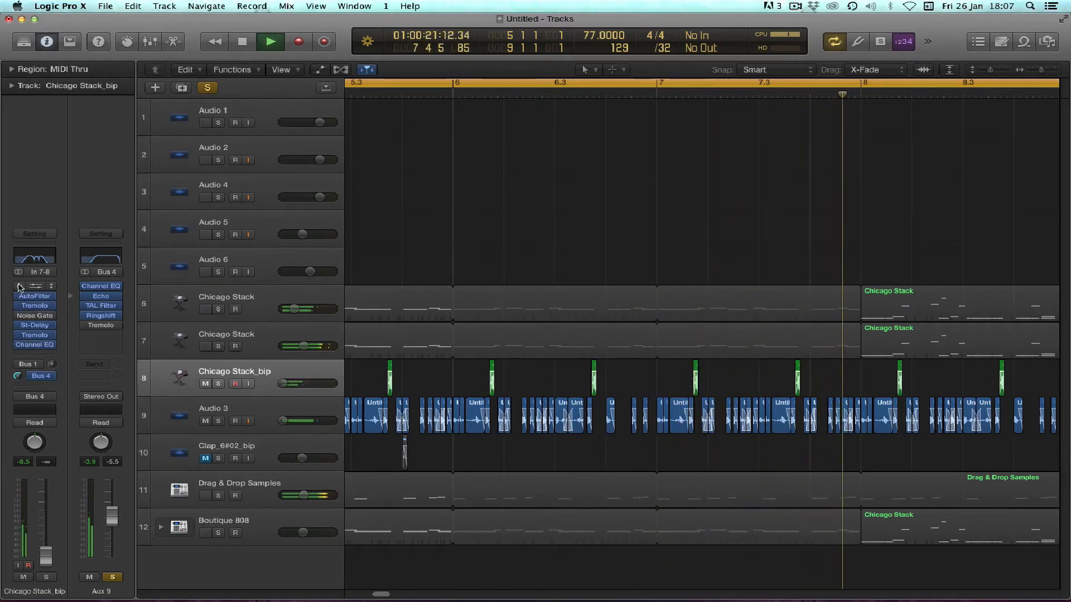
pyautogui.click(35, 316)
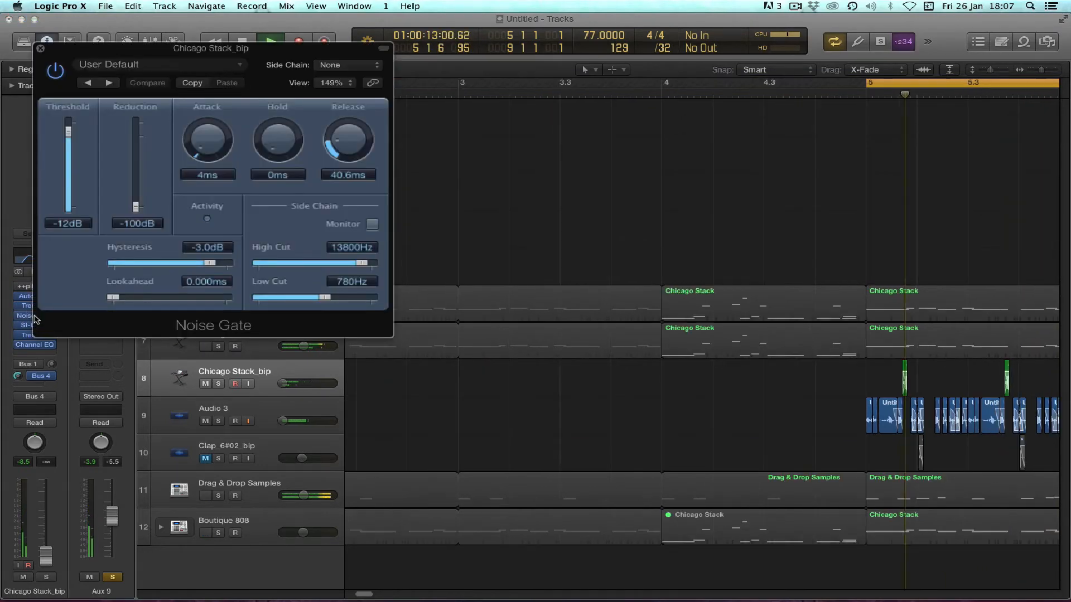
pyautogui.moveTo(68, 132); pyautogui.dragTo(71, 165)
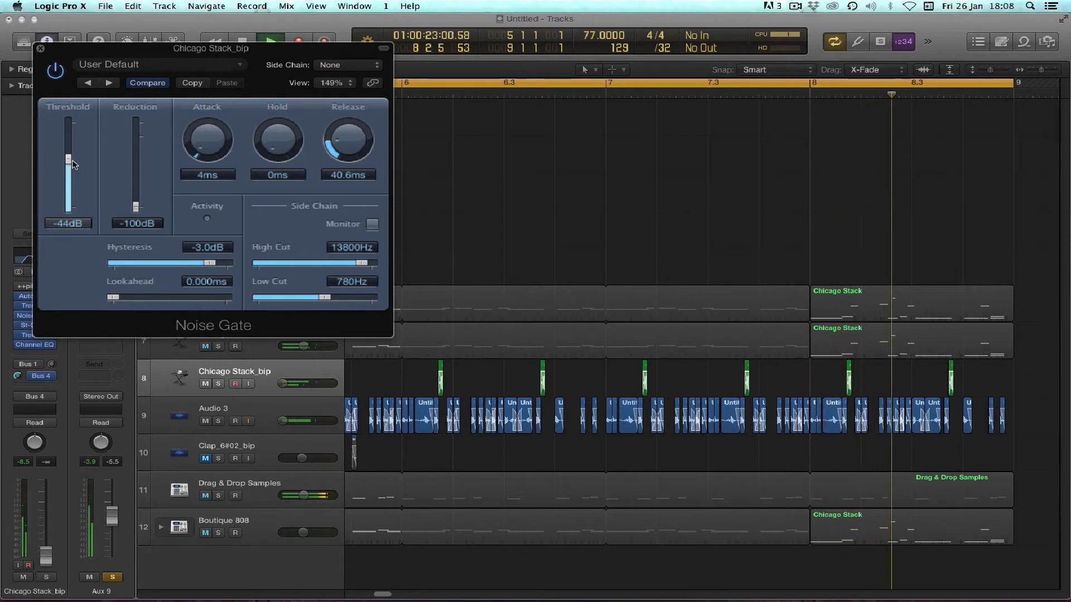
pyautogui.moveTo(212, 148); pyautogui.dragTo(212, 145)
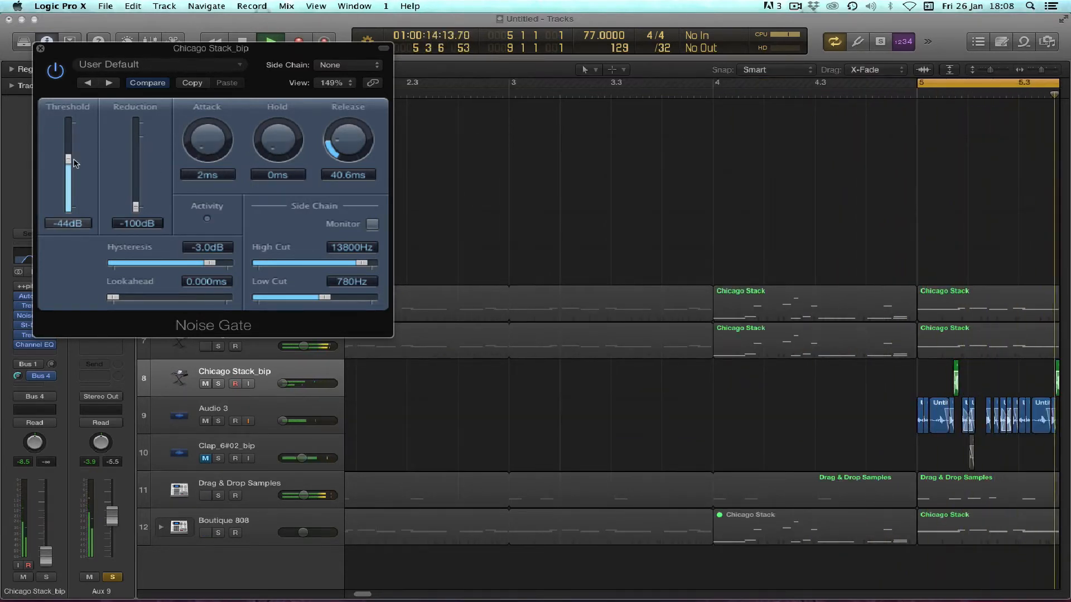
pyautogui.moveTo(69, 159); pyautogui.dragTo(72, 174)
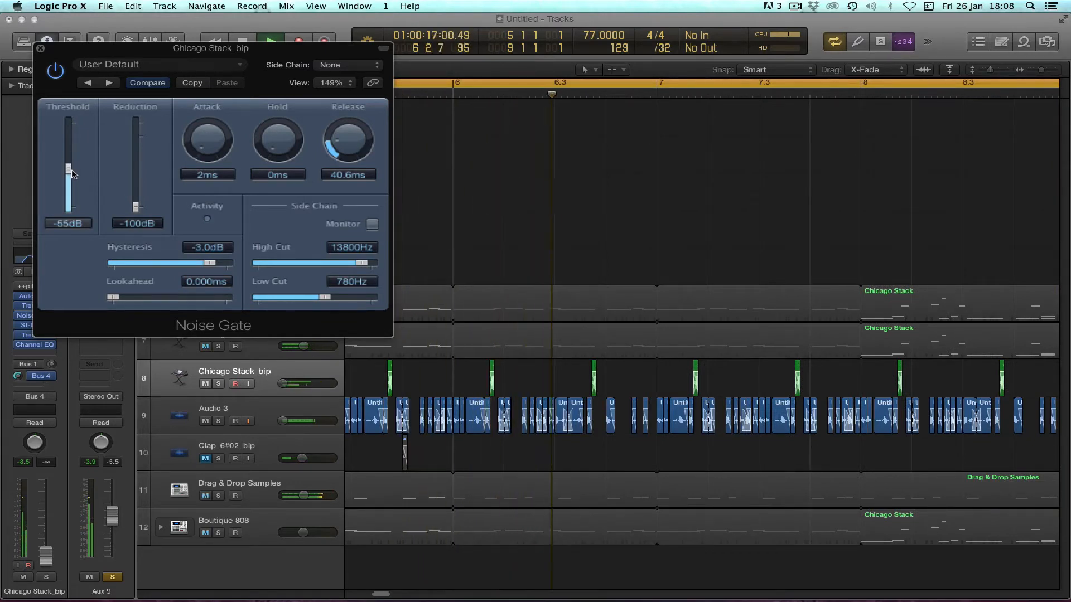
pyautogui.click(56, 67)
pyautogui.click(40, 48)
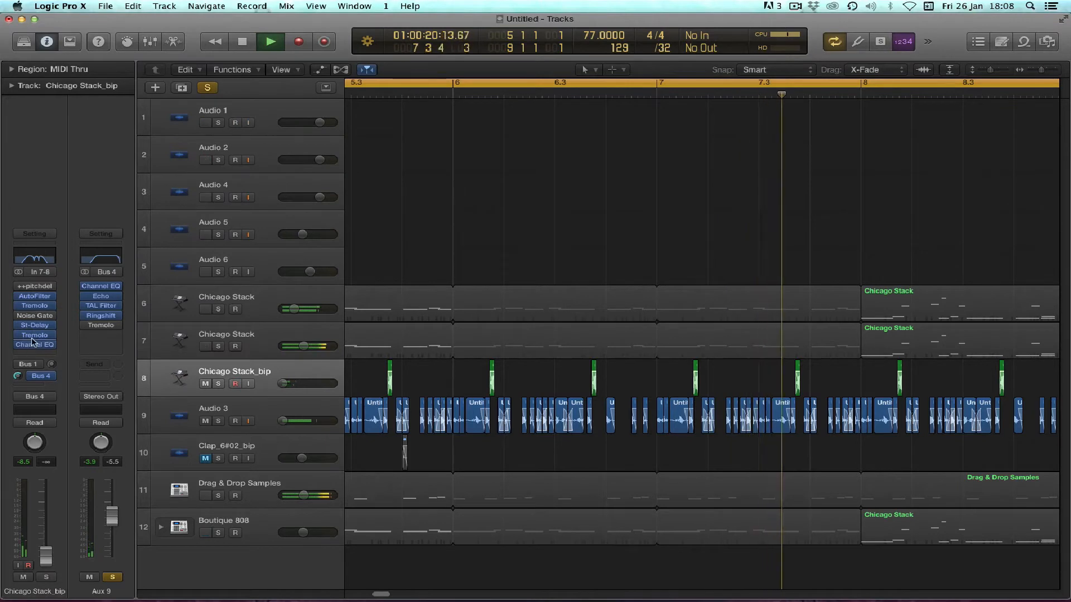
# On Chicago Stack_bip, bypass the second Tremolo, enable ++pitchdel and Noise Gate, and set the gate's threshold to -21 dB and attack to 8 ms.
pyautogui.click(22, 336)
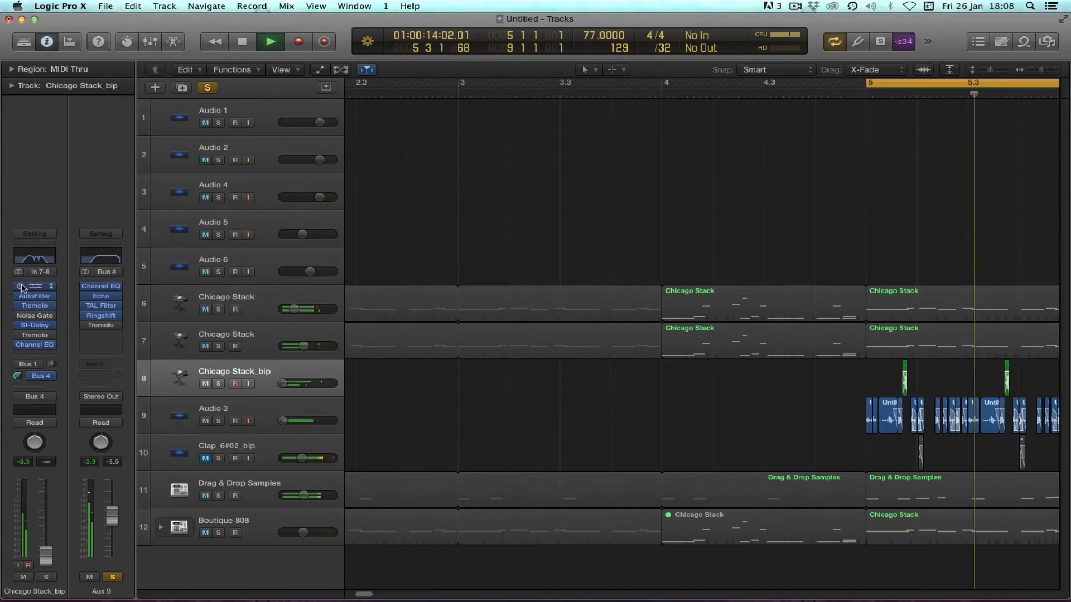
pyautogui.click(38, 317)
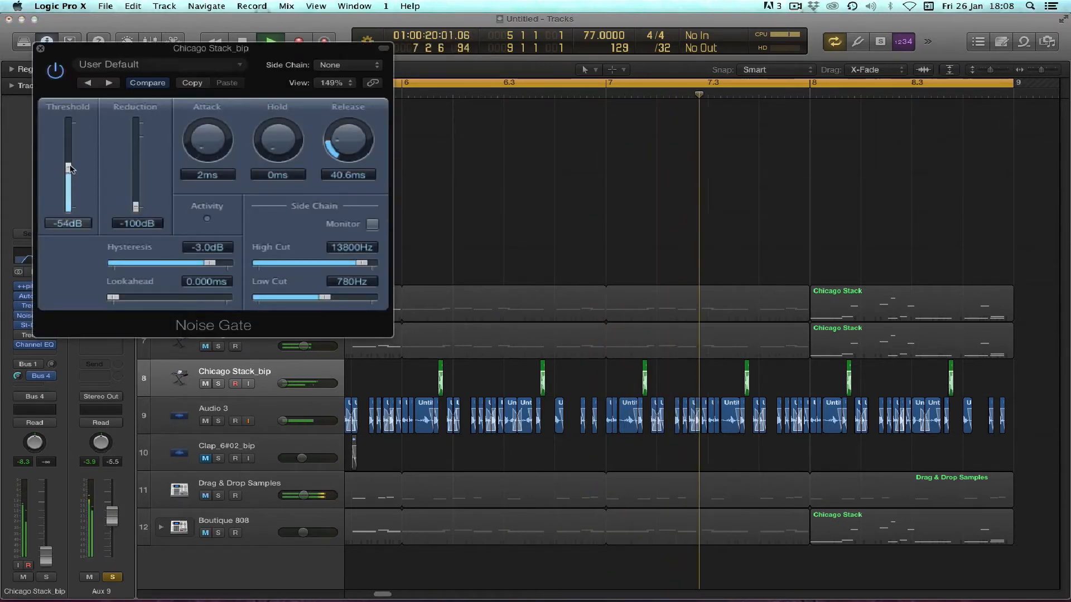
pyautogui.moveTo(69, 155); pyautogui.dragTo(70, 140)
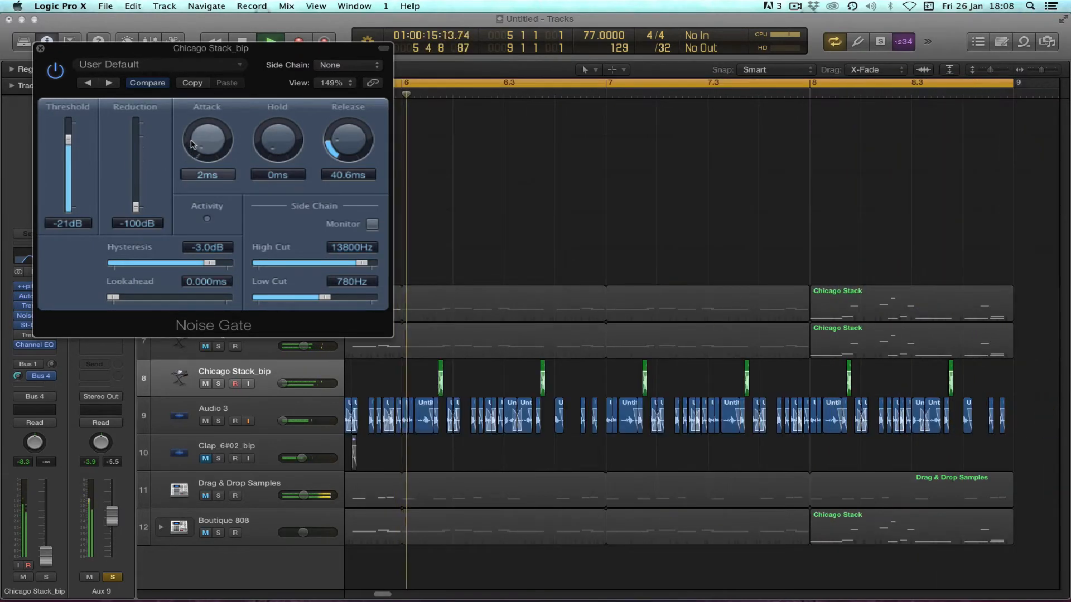
pyautogui.moveTo(191, 139); pyautogui.dragTo(190, 138)
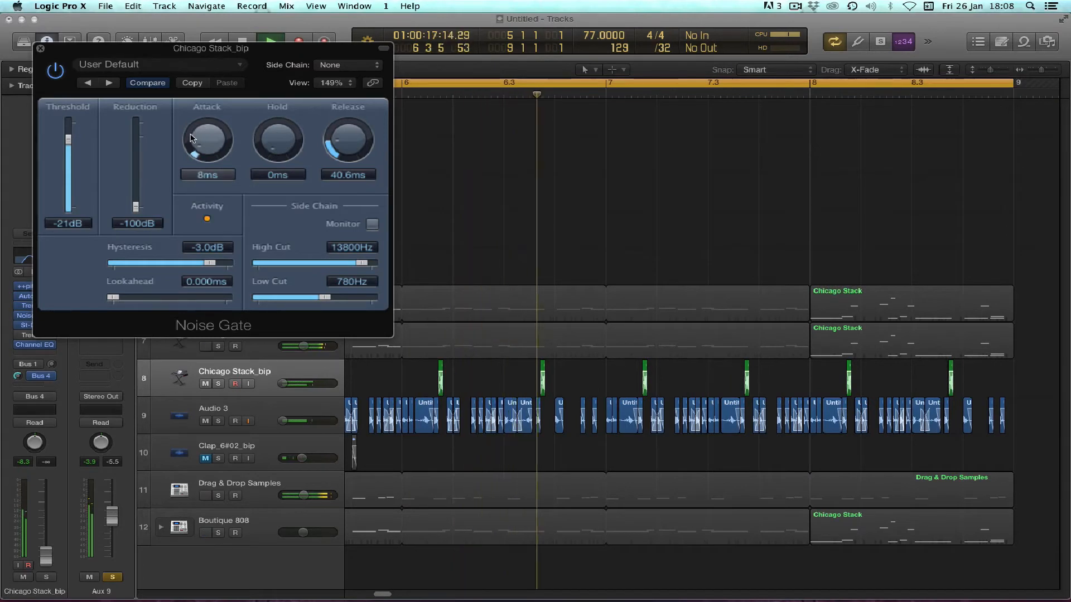
pyautogui.click(41, 49)
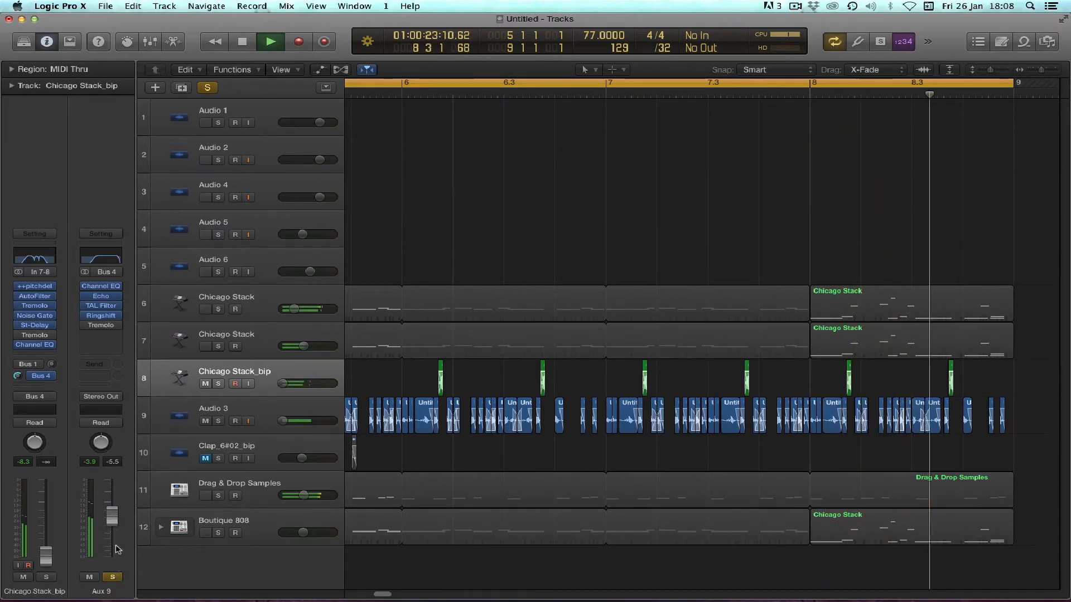
# Unsolo Aux 9 and lower it to -9.8 dB, and extend the cycle range back to bar 1 for playback.
pyautogui.click(112, 578)
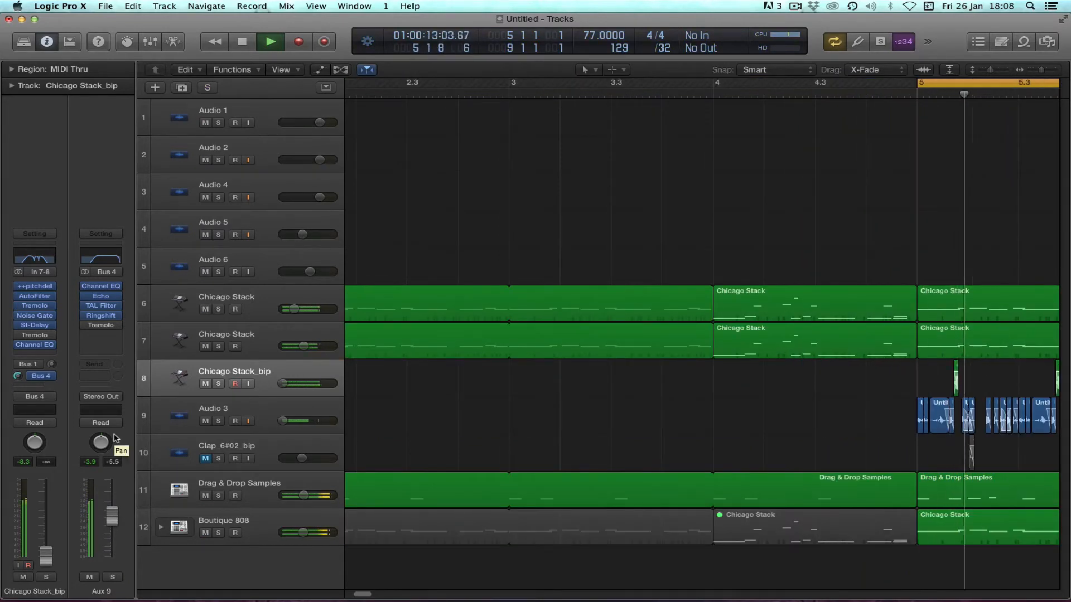
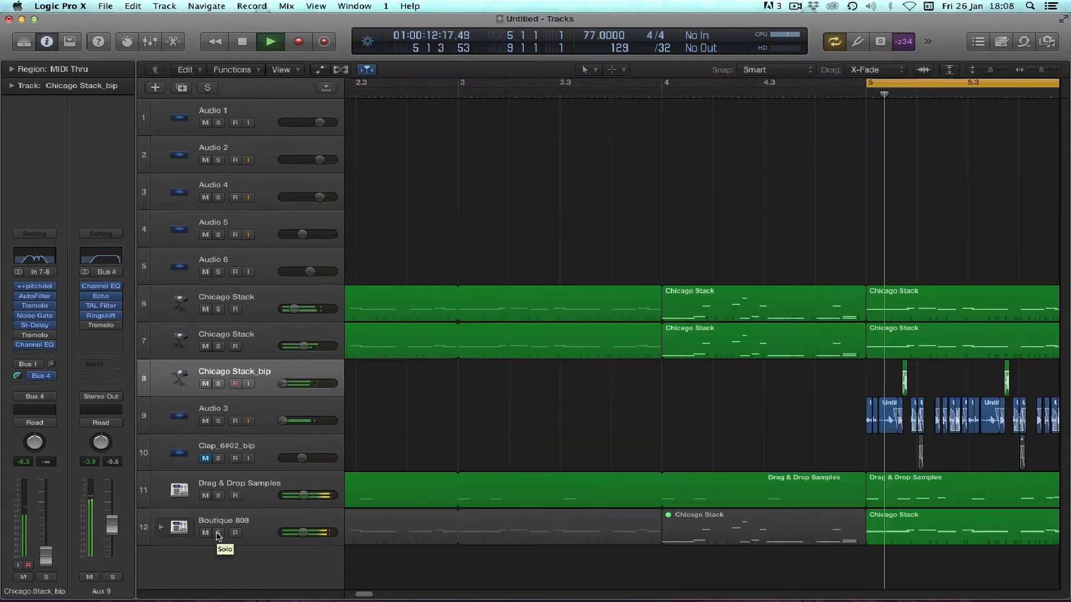
pyautogui.press('super+Left')
pyautogui.press('super+Left')
pyautogui.press('super+Left')
pyautogui.press('super+Left')
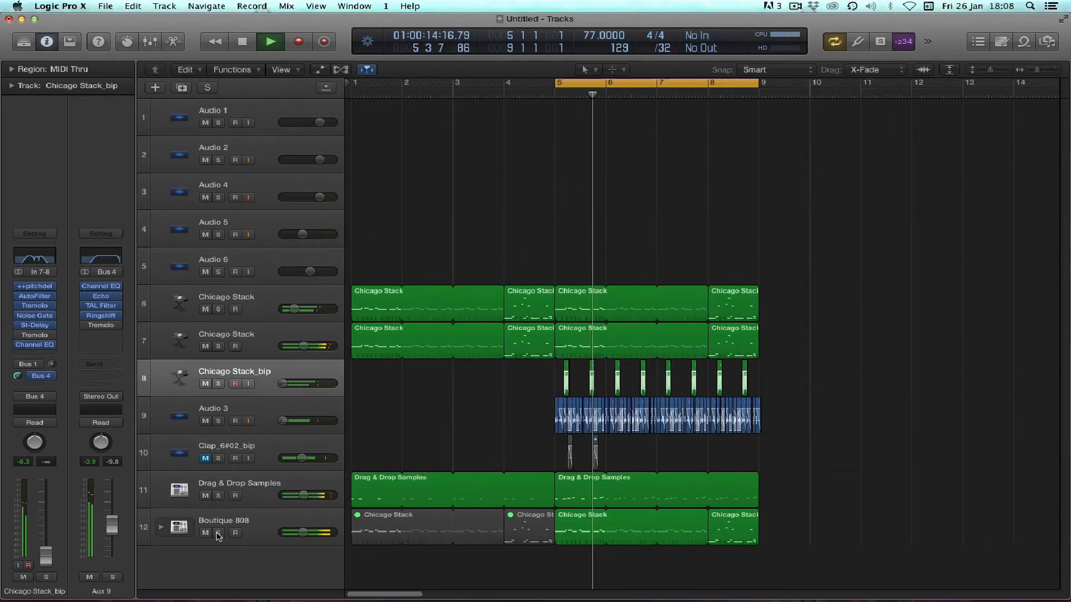
pyautogui.press('super+Up')
pyautogui.press('super+Up')
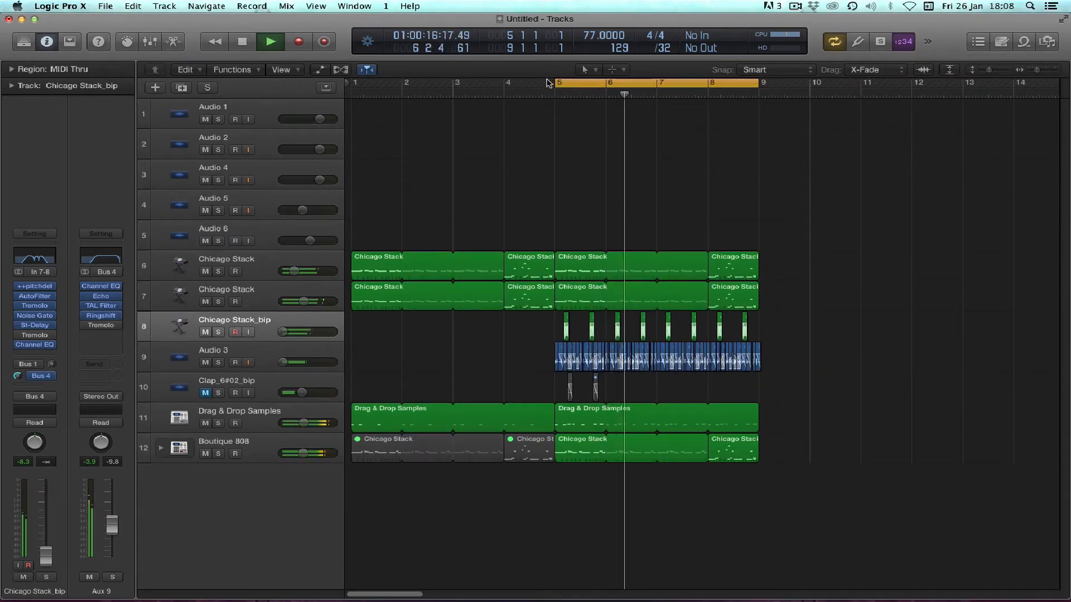
pyautogui.moveTo(559, 84); pyautogui.dragTo(351, 223)
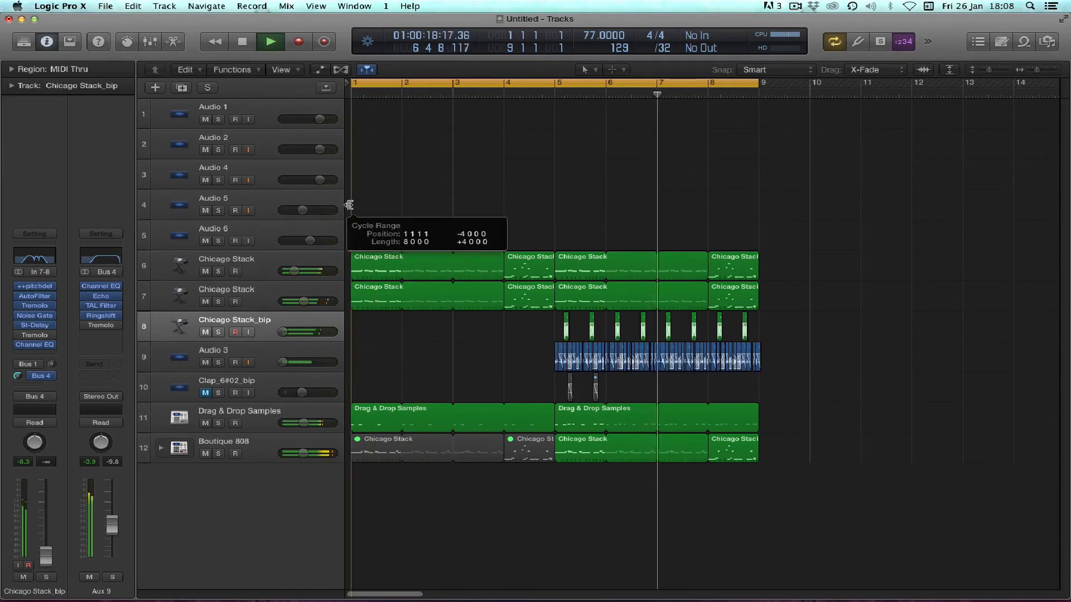
pyautogui.press('space')
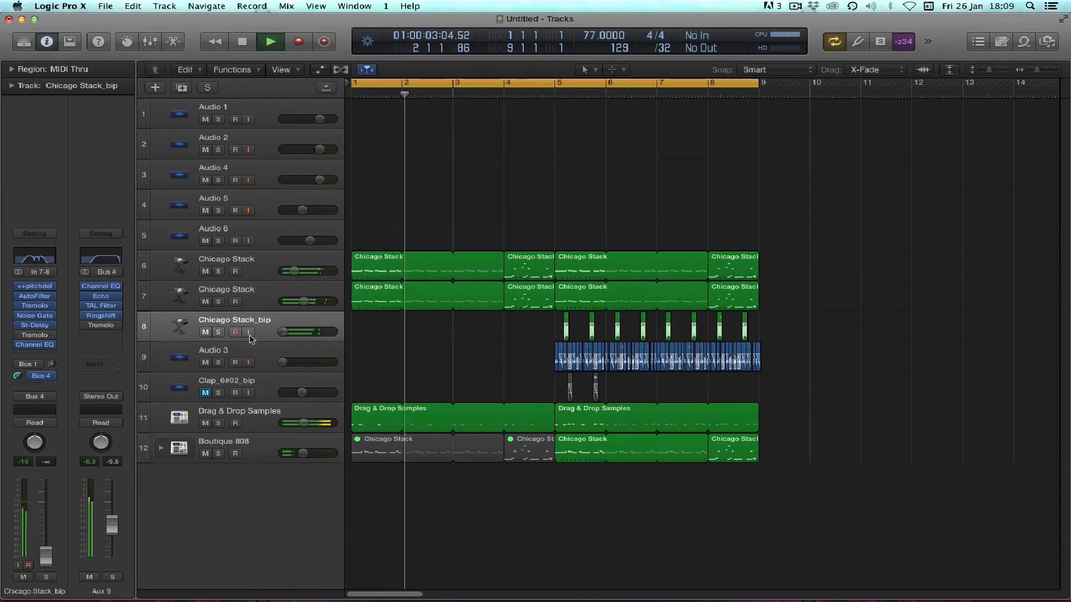
# Copy Chicago Stack_bip's eight regions from bars 5–8 to bars 1–4, soloing the track while checking it from the start.
pyautogui.click(218, 333)
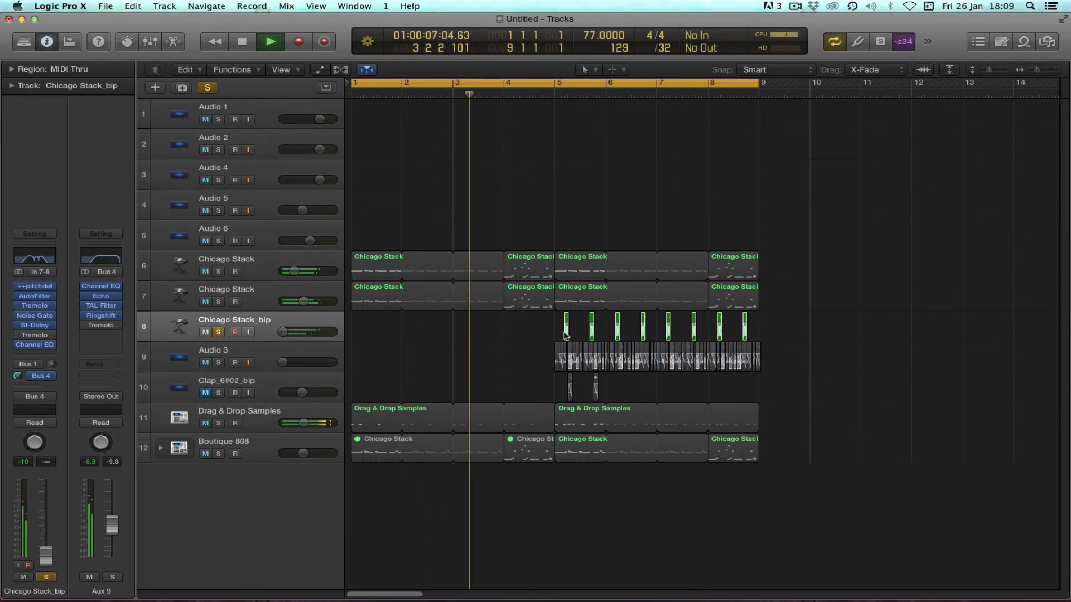
pyautogui.moveTo(545, 316); pyautogui.dragTo(818, 319)
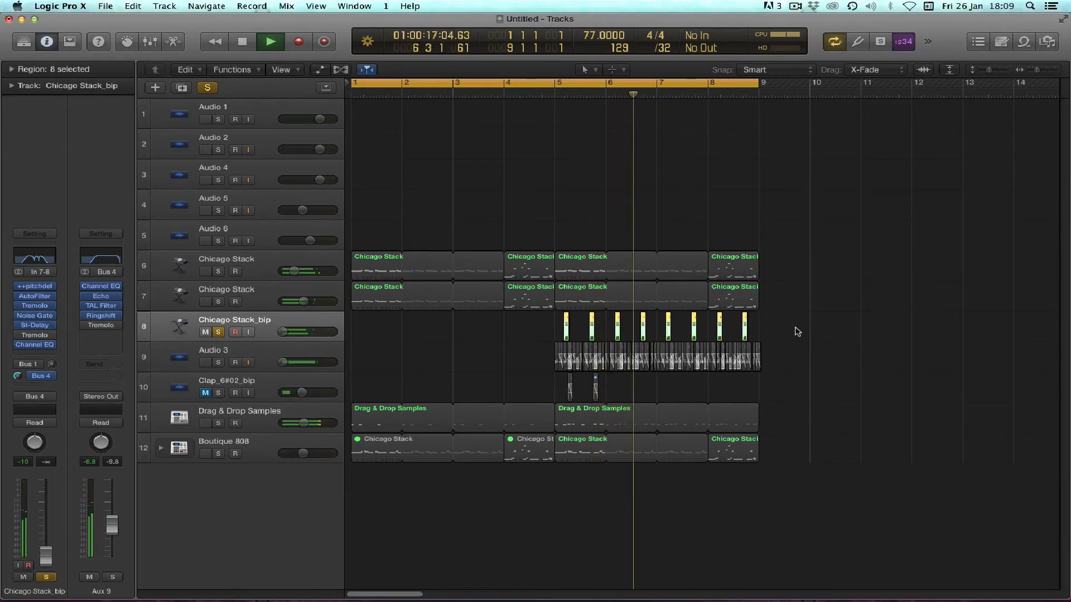
pyautogui.moveTo(567, 336); pyautogui.dragTo(364, 337)
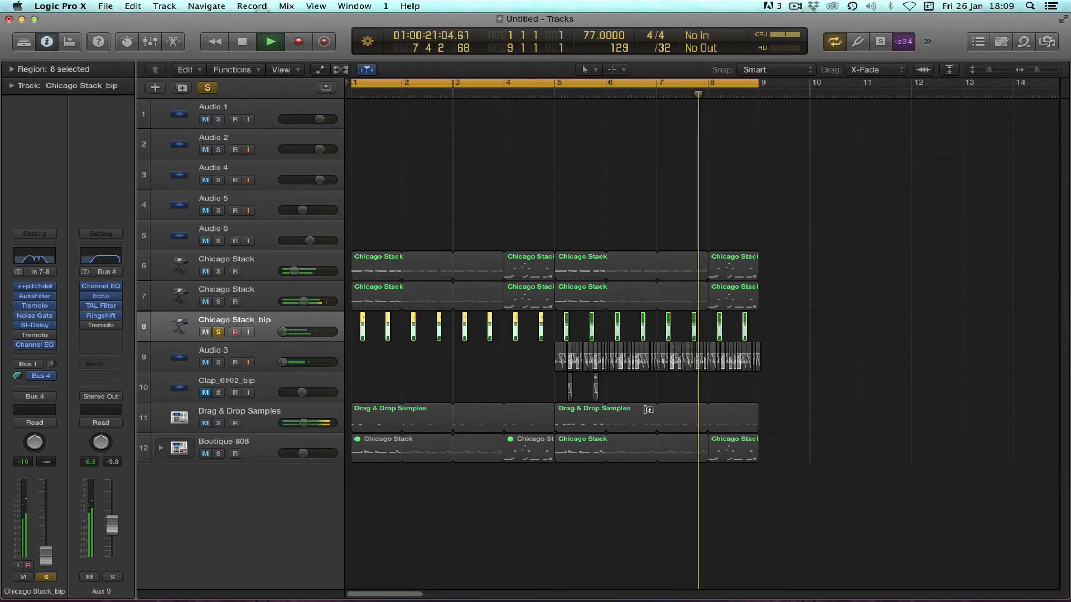
pyautogui.press('Return')
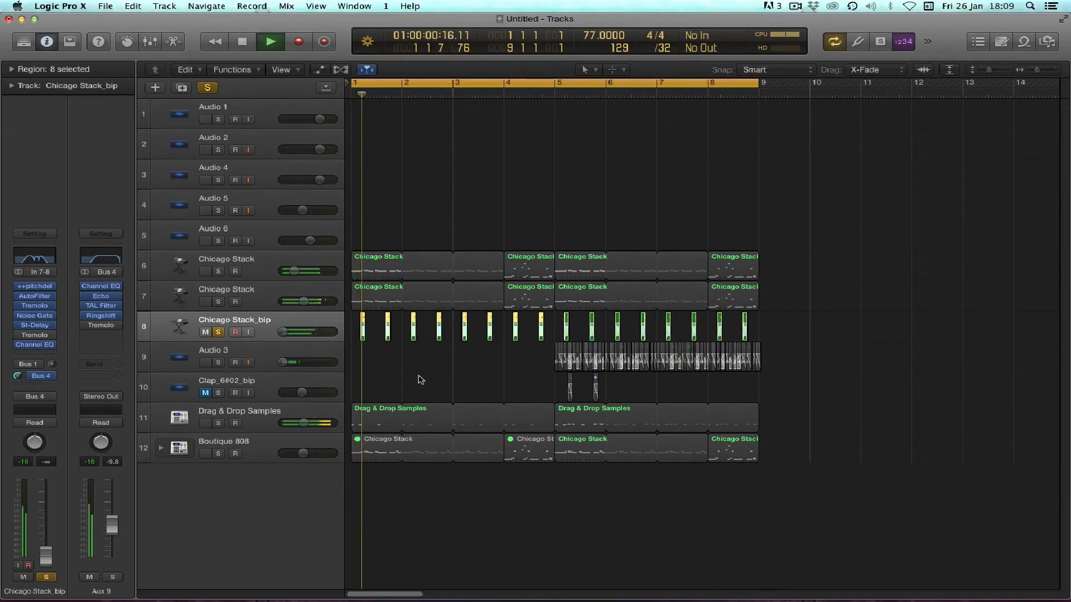
pyautogui.click(218, 340)
pyautogui.click(218, 333)
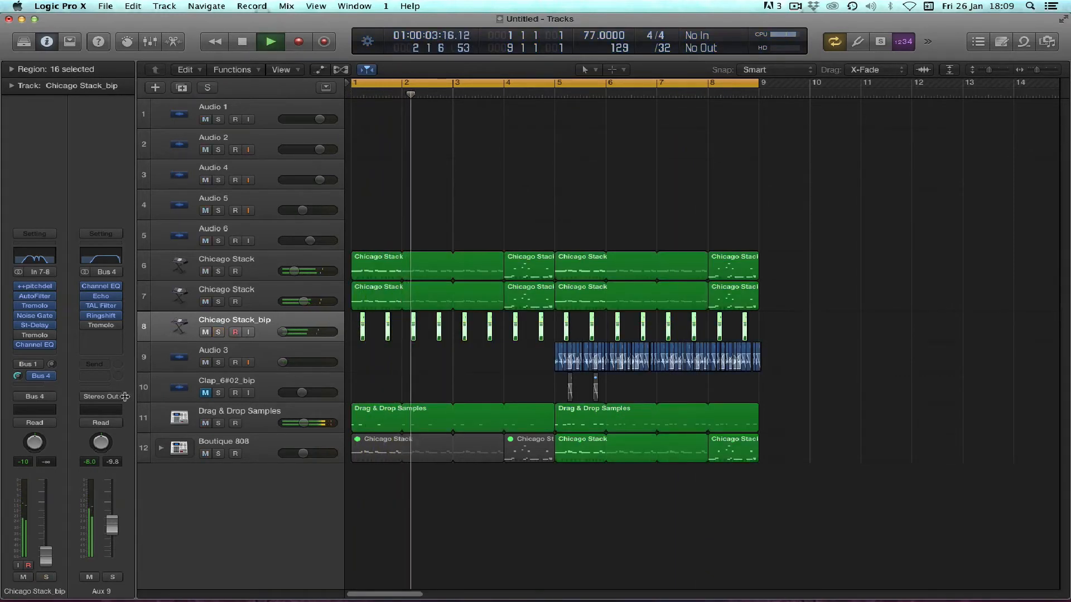
# With Aux 9 temporarily soloed, reshape its Channel EQ with raised Q, a -24 dB dip at 600 Hz and the high cut at 4750 Hz.
pyautogui.click(112, 578)
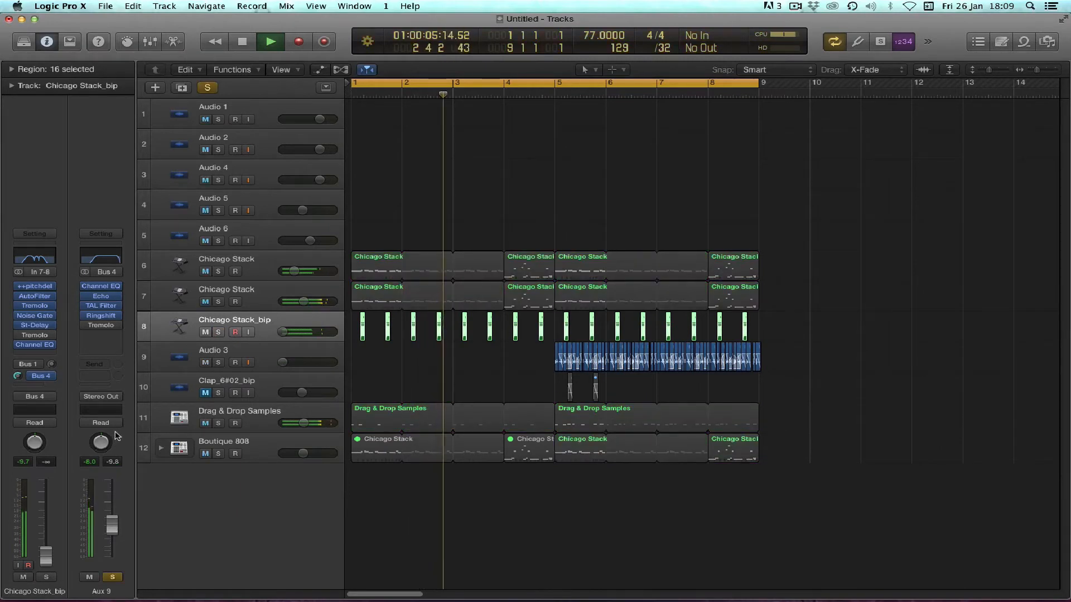
pyautogui.moveTo(107, 286)
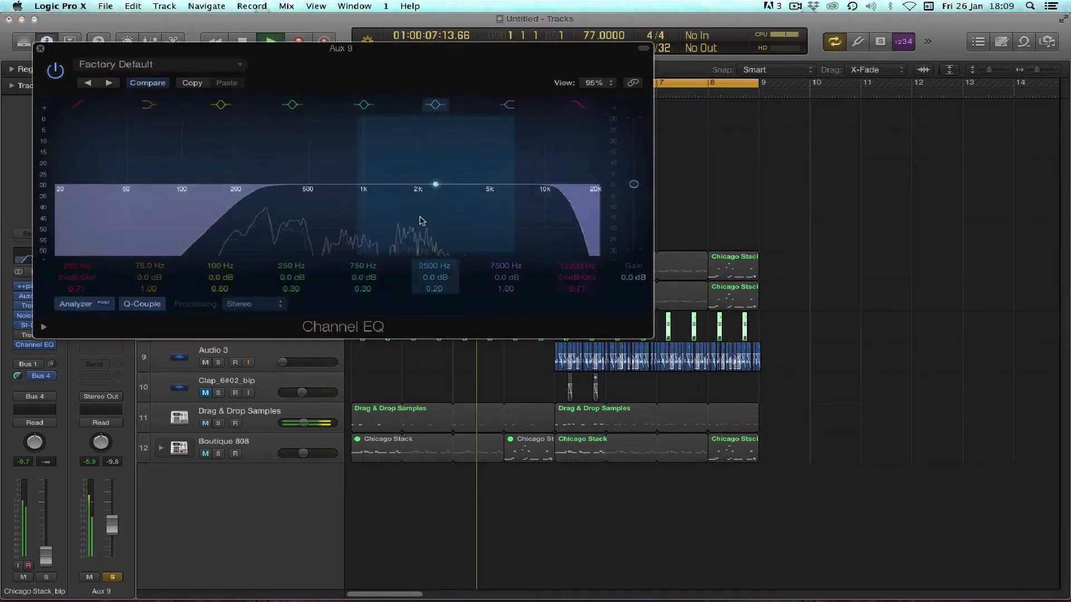
pyautogui.moveTo(419, 220); pyautogui.dragTo(291, 280)
pyautogui.moveTo(258, 216); pyautogui.dragTo(301, 226)
pyautogui.moveTo(580, 200); pyautogui.dragTo(456, 230)
pyautogui.moveTo(306, 205)
pyautogui.mouseDown()
pyautogui.moveTo(227, 210)
pyautogui.moveTo(306, 223)
pyautogui.mouseUp()
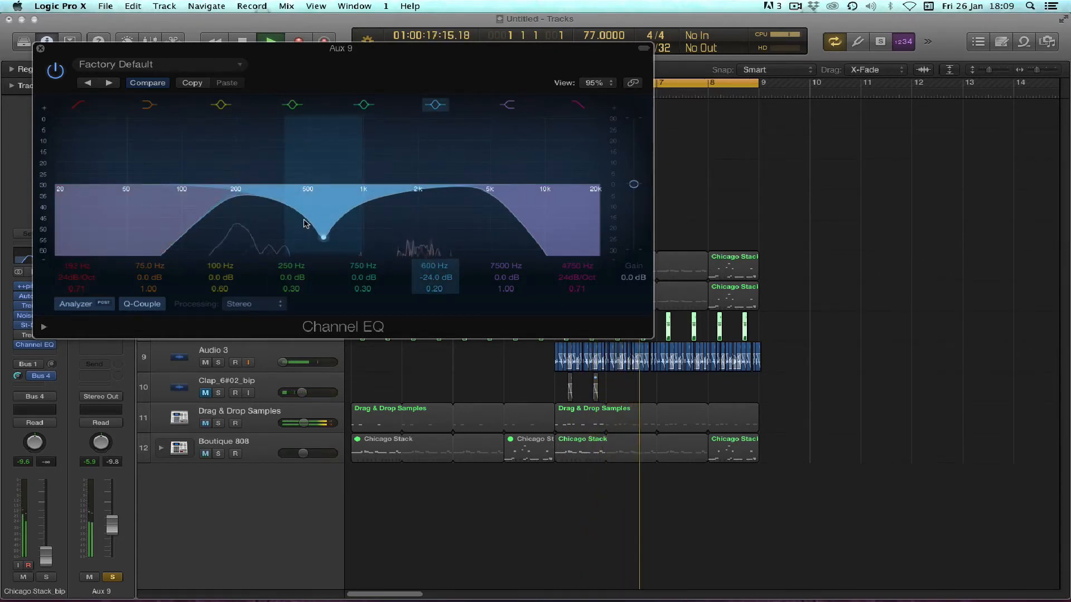
pyautogui.moveTo(434, 288); pyautogui.dragTo(435, 277)
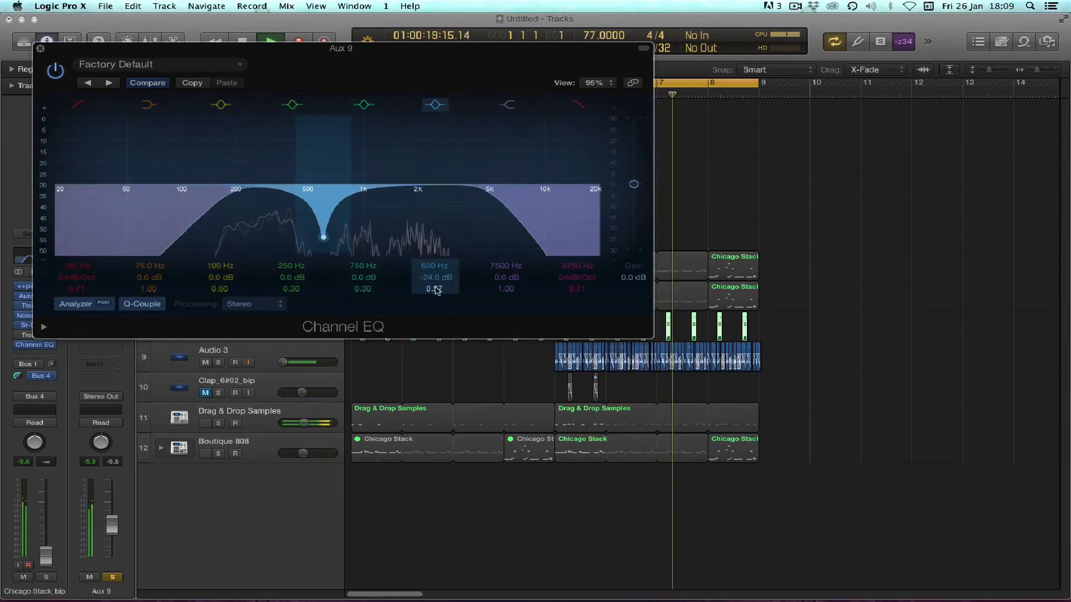
pyautogui.click(40, 48)
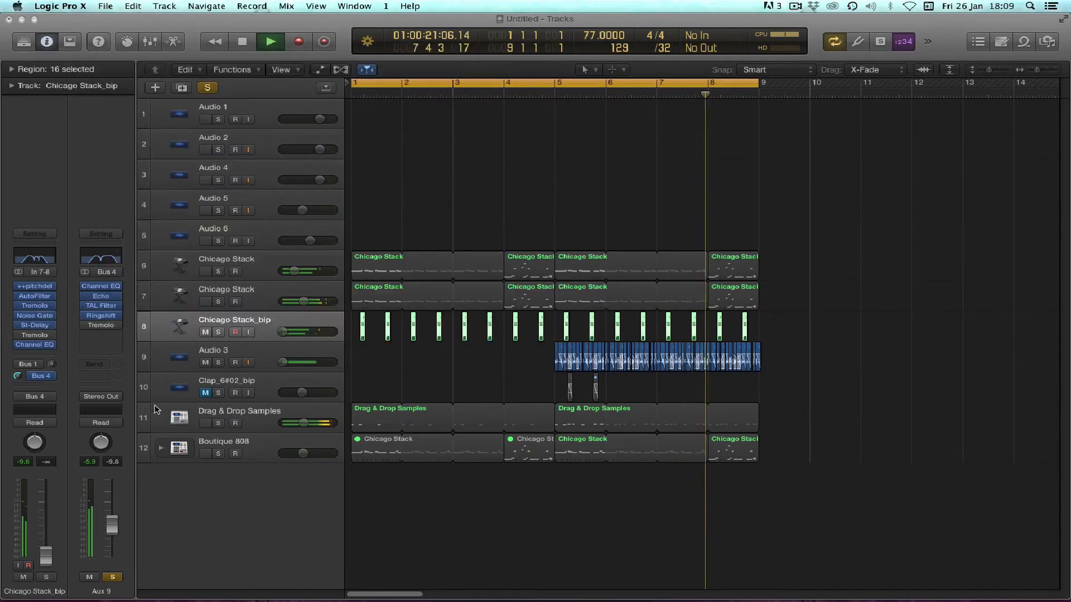
pyautogui.click(109, 577)
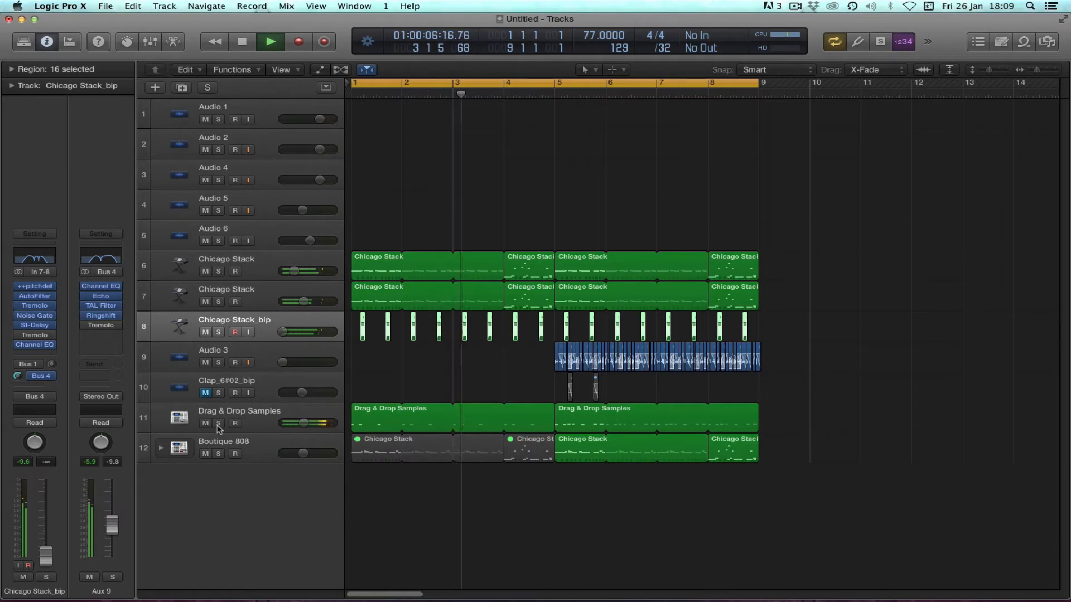
# Mute the Chicago Stack on track 6 and set the cycle range to bars 5 through 8.
pyautogui.click(227, 295)
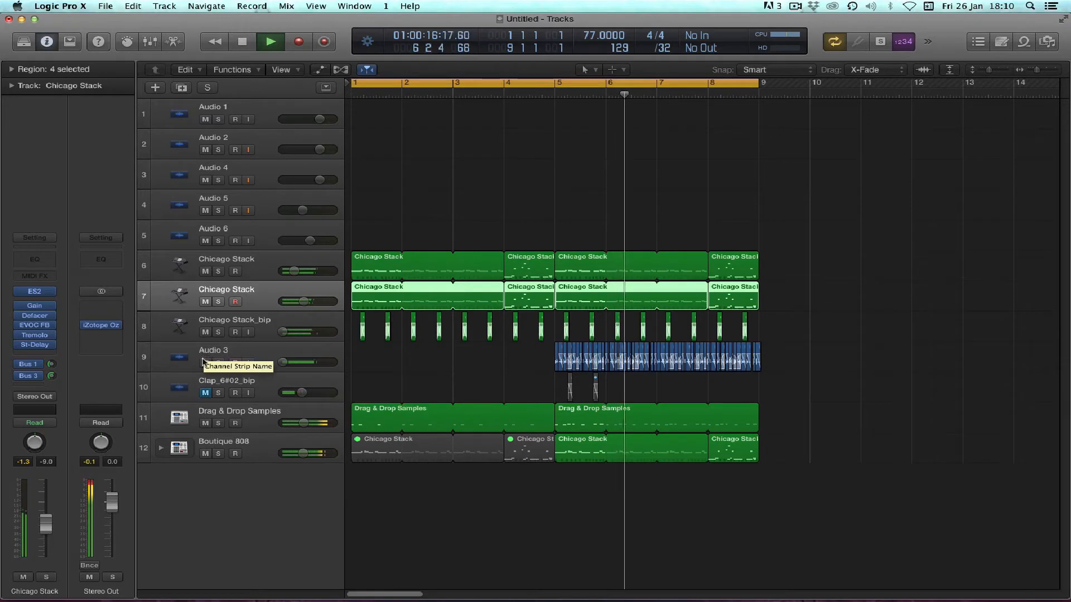
pyautogui.click(206, 272)
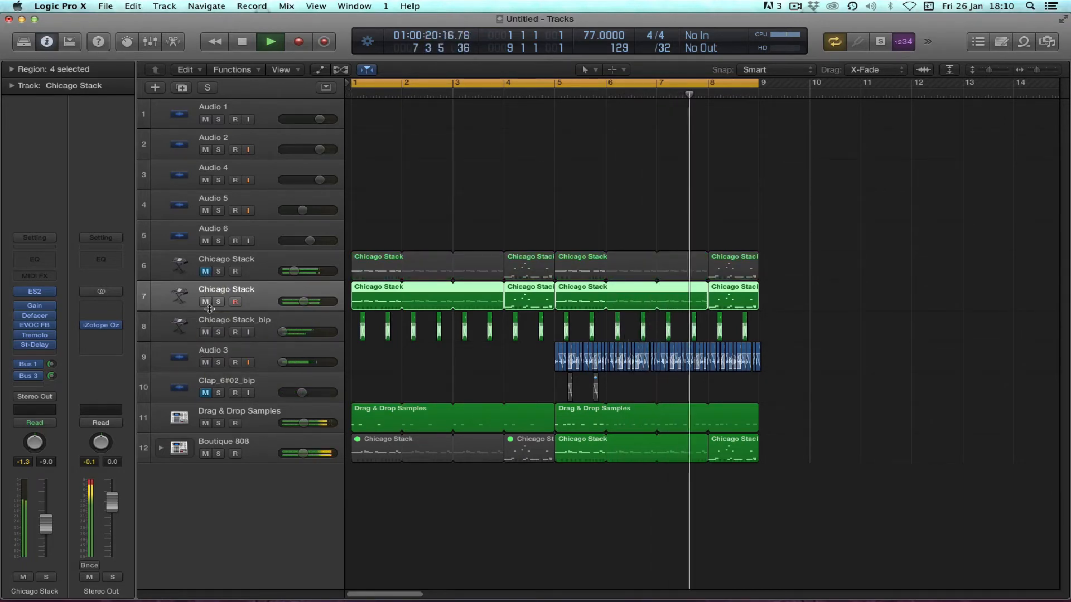
pyautogui.click(557, 83)
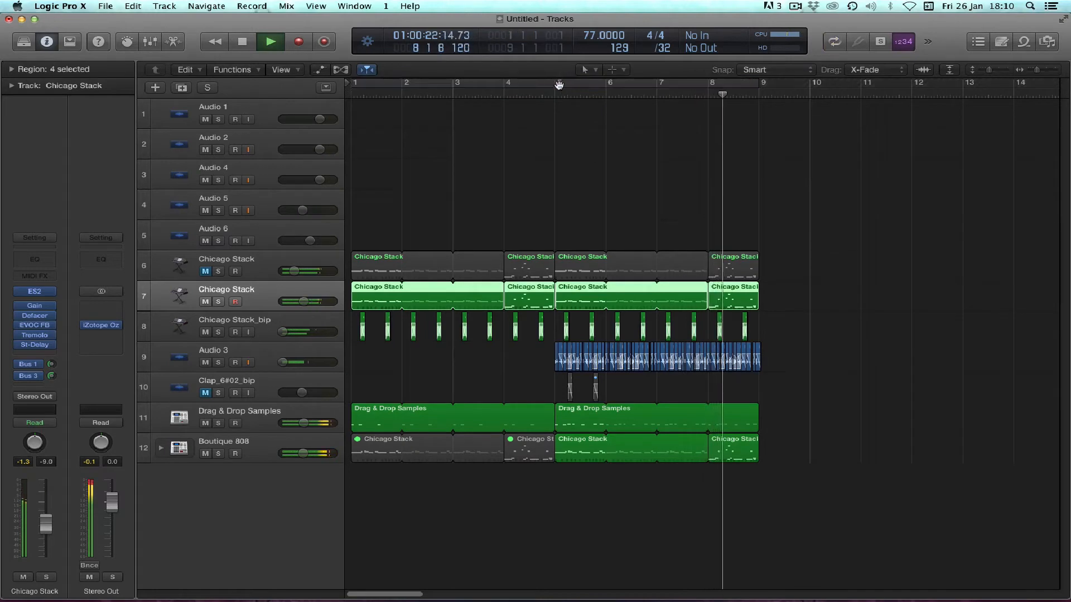
pyautogui.moveTo(558, 83); pyautogui.dragTo(746, 145)
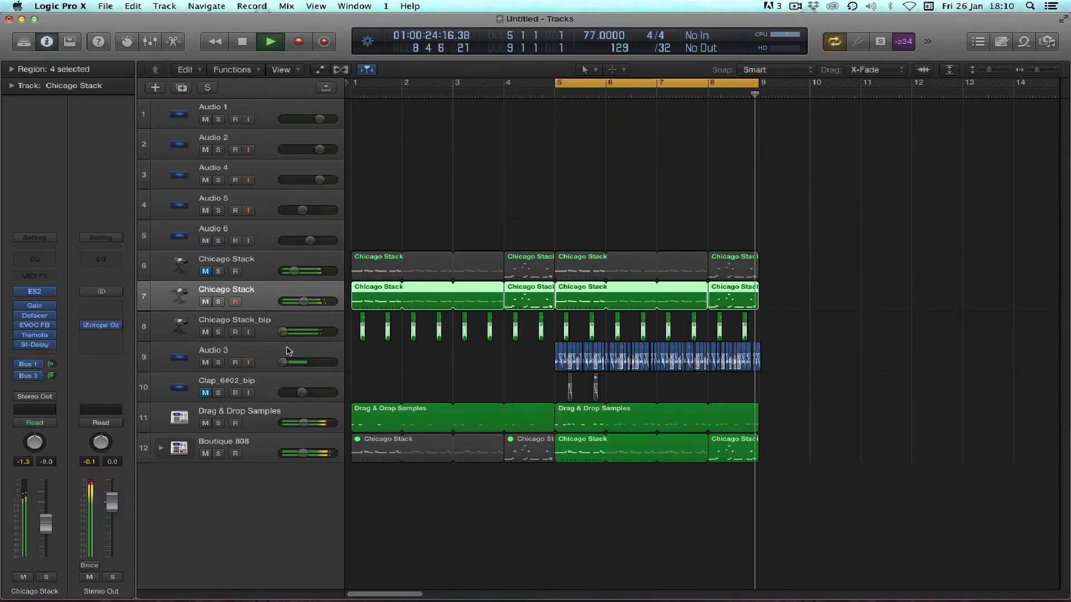
# Mute Chicago Stack_bip, the Chicago Stack on track 7, and Audio 3.
pyautogui.click(206, 332)
pyautogui.click(207, 324)
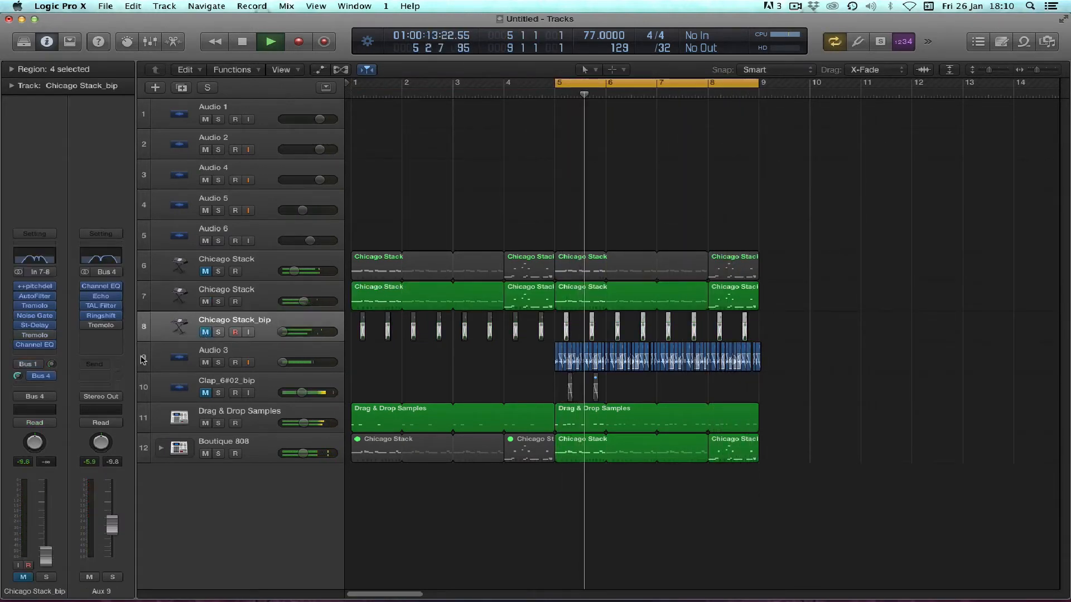
pyautogui.click(204, 303)
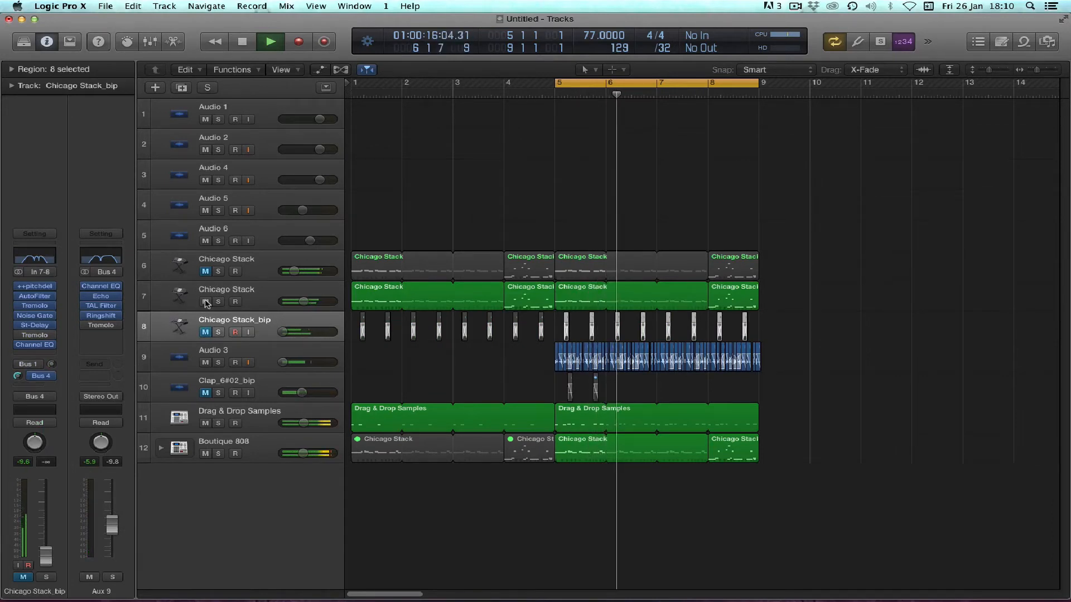
pyautogui.click(207, 364)
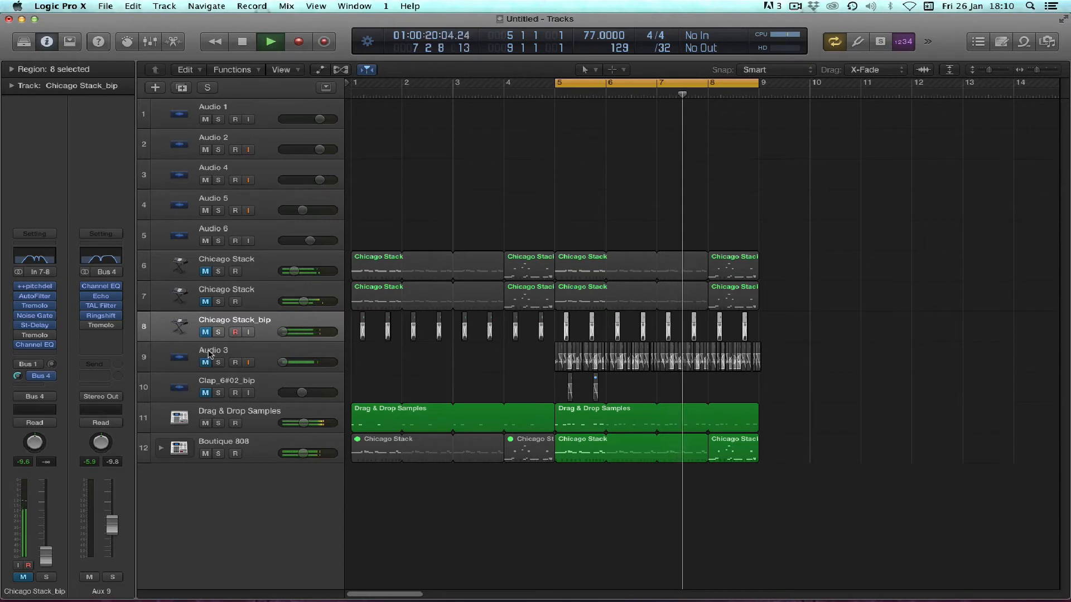
# Duplicate the Boutique 808 track without its regions, stop playback and create a one-bar empty MIDI region at bar 5 on the new track.
pyautogui.click(251, 443)
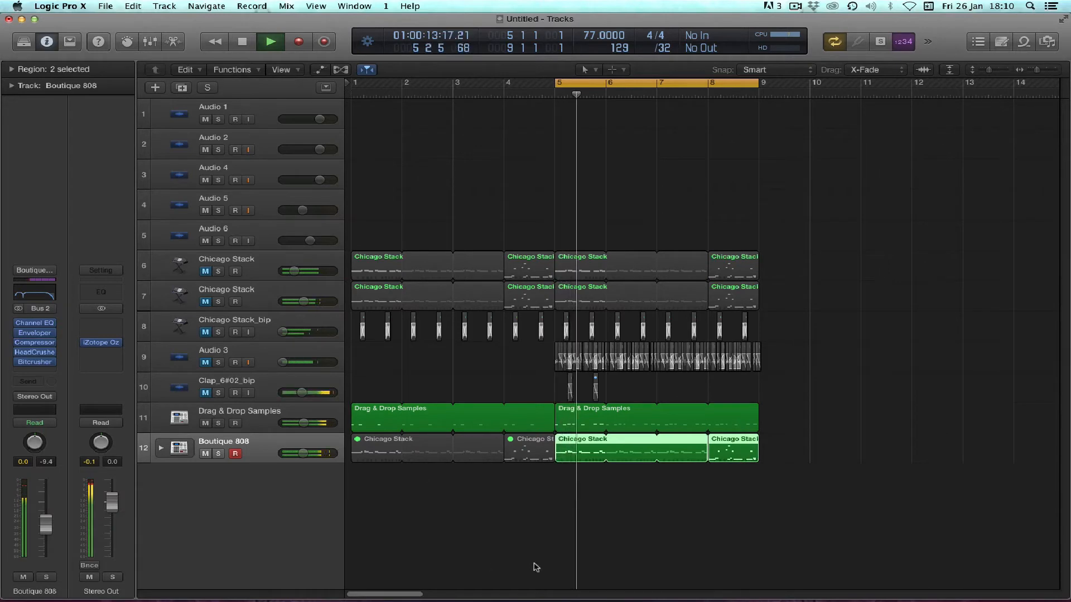
pyautogui.press('super+d')
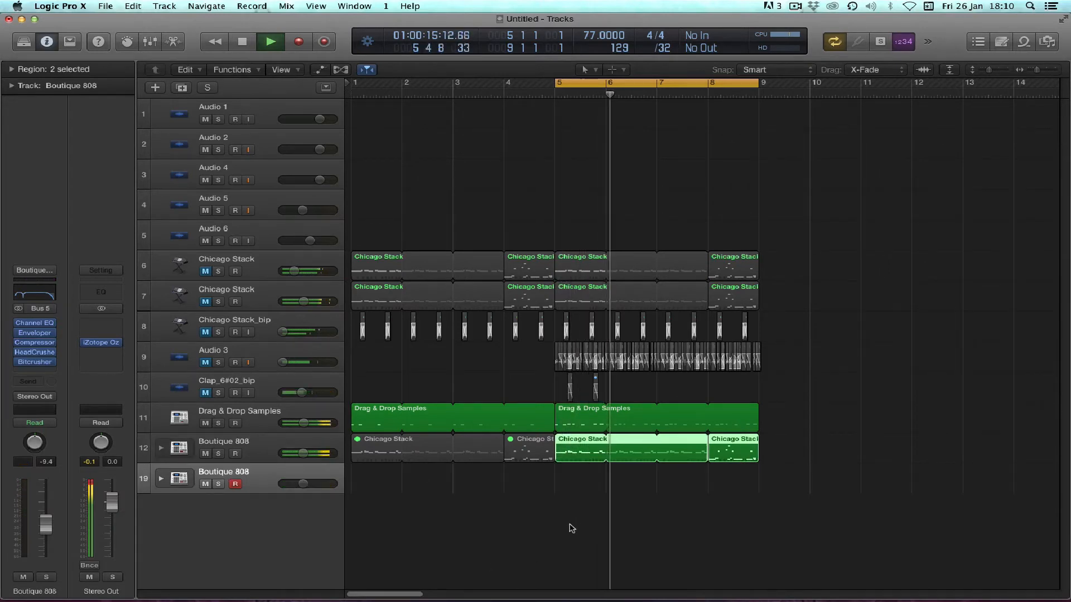
pyautogui.press('space')
pyautogui.rightClick(568, 476)
pyautogui.click(582, 484)
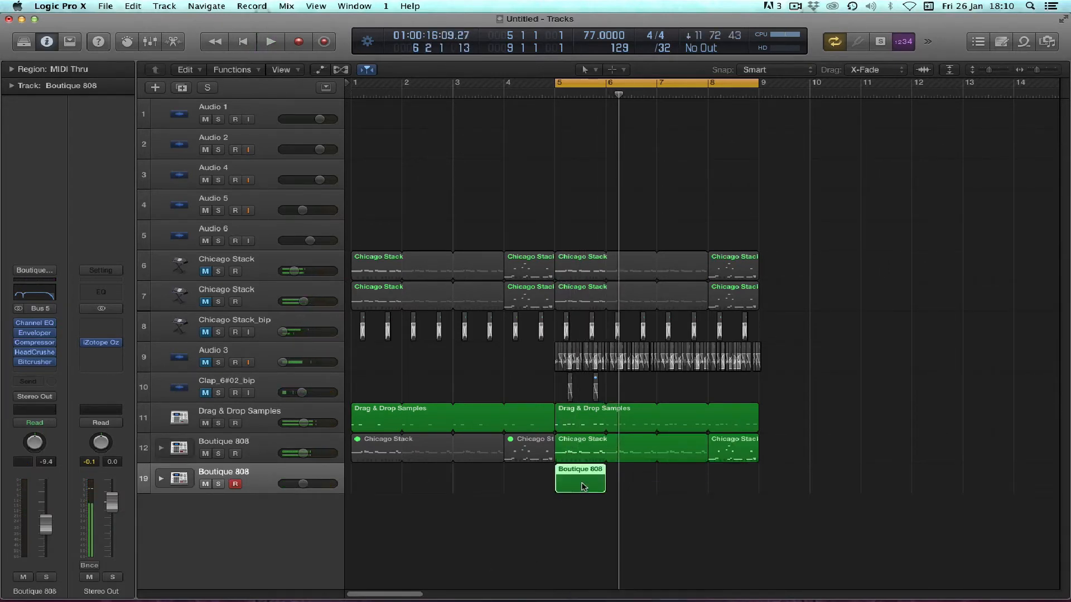
# Open the new Boutique 808 region in the Piano Roll, show its drum note names and place the playhead at bar 5.
pyautogui.press('p')
pyautogui.scroll(-1, 380, 540)
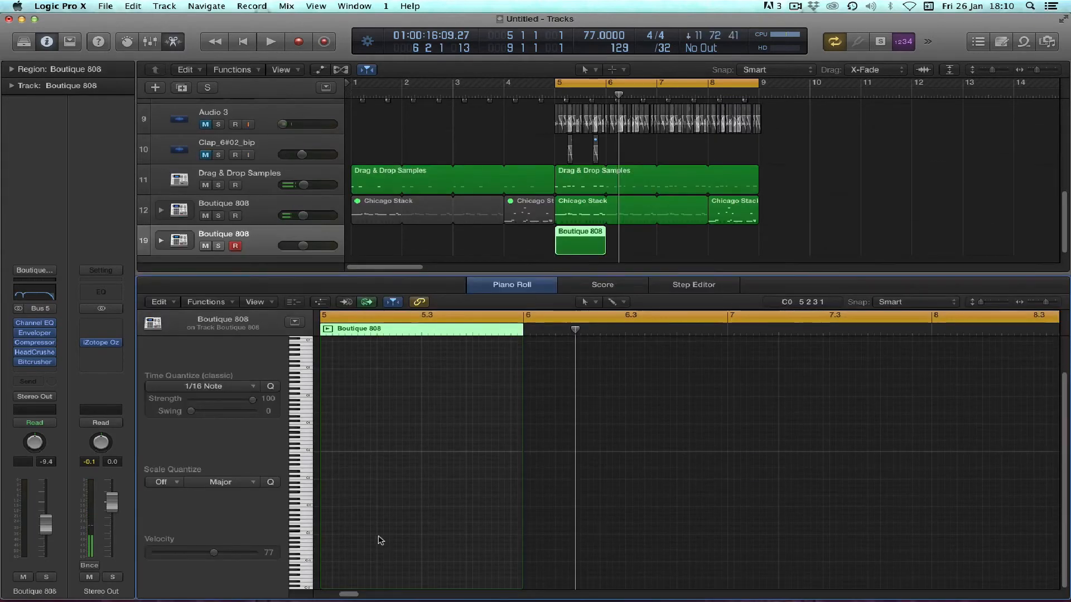
pyautogui.press('super+Right')
pyautogui.press('super+Right')
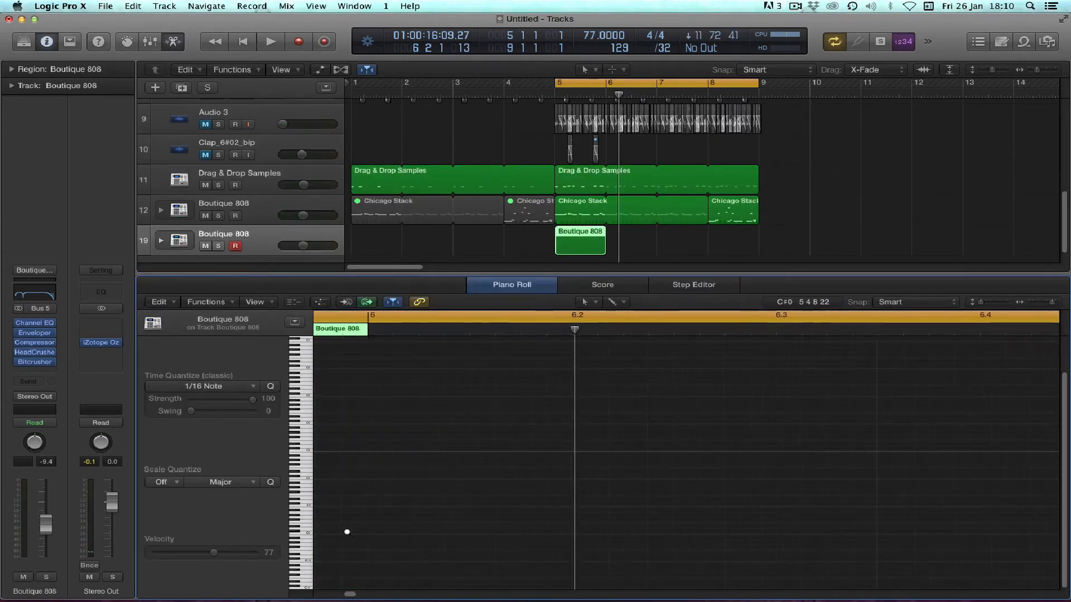
pyautogui.hscroll(-10, 544, 377)
pyautogui.scroll(10, 531, 381)
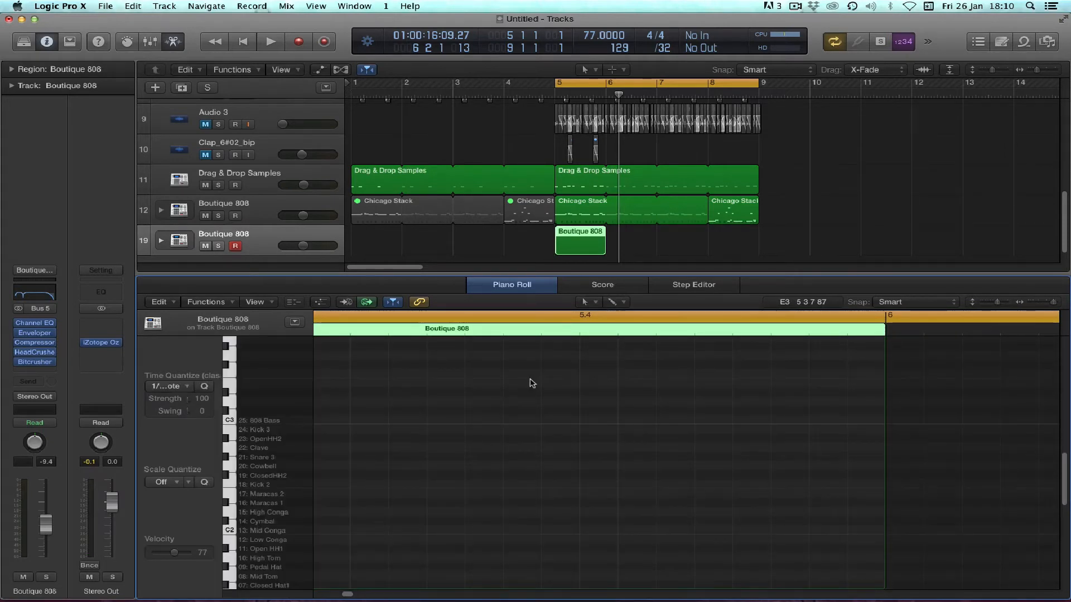
pyautogui.hscroll(-5, 504, 443)
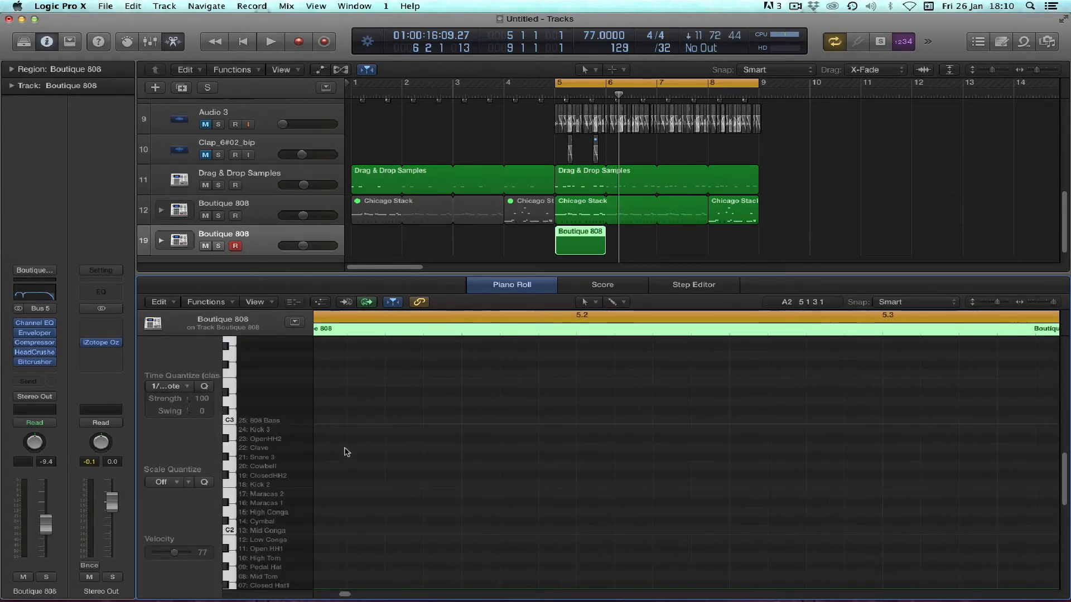
pyautogui.scroll(-4, 290, 479)
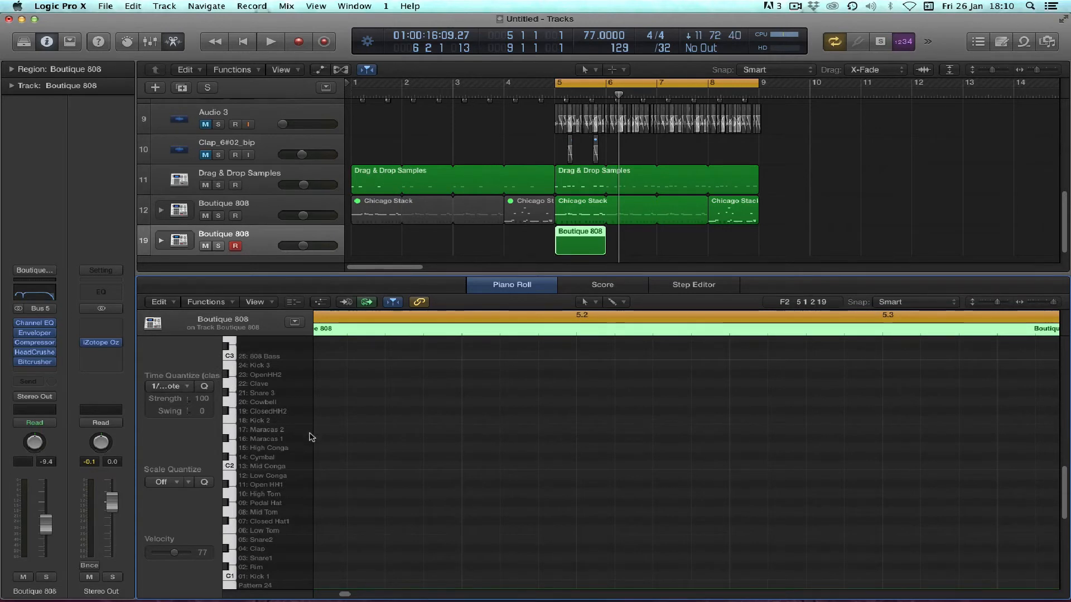
pyautogui.hscroll(-5, 330, 436)
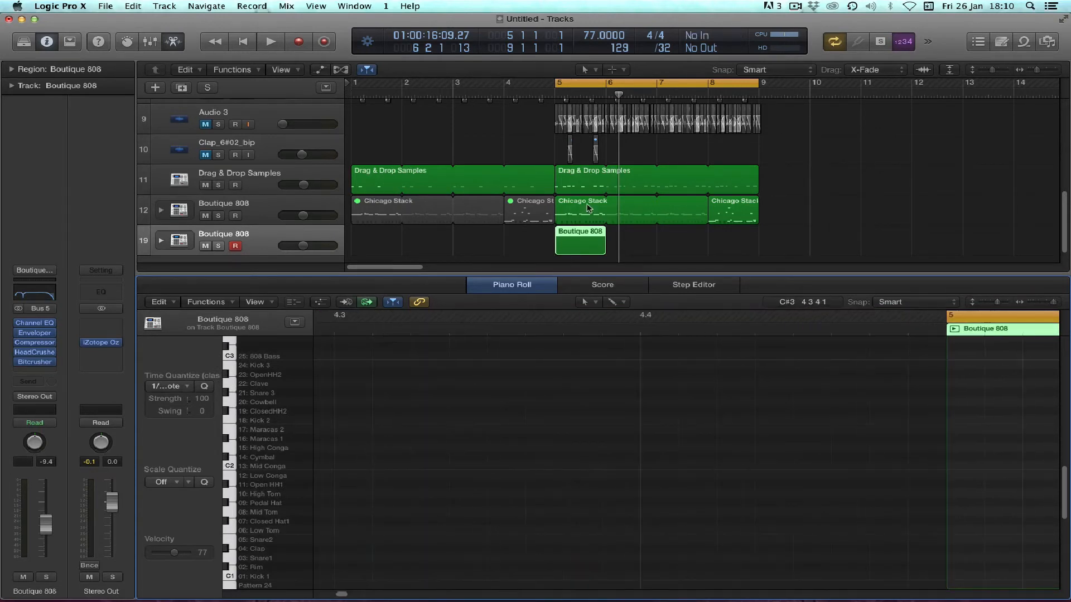
pyautogui.moveTo(600, 94); pyautogui.dragTo(559, 93)
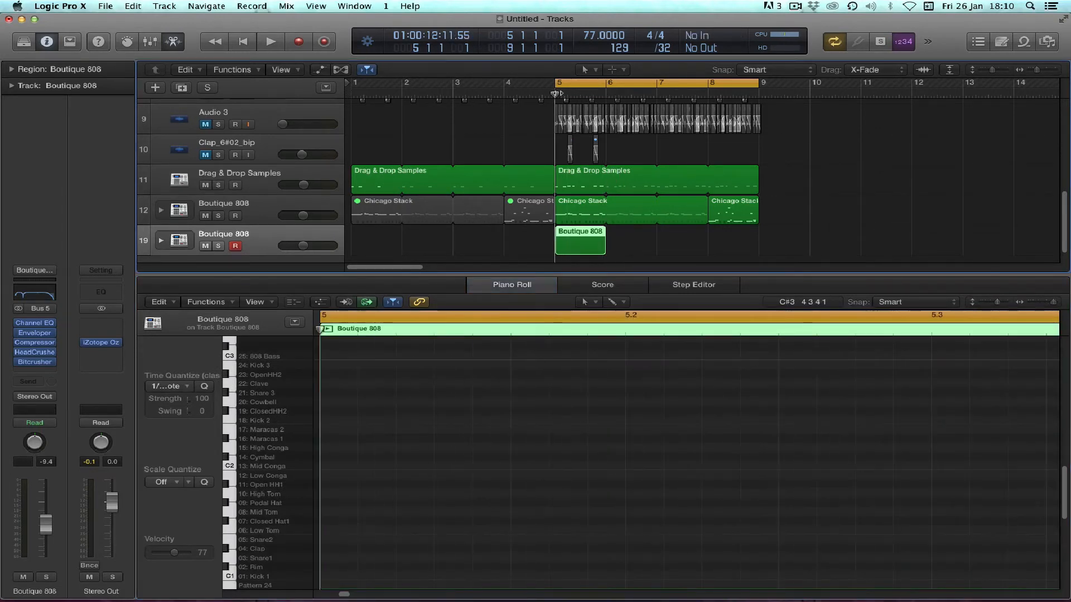
# Add a 1/32 note on Maracas 1 at the start of bar 5, bypass the HeadCrusher insert and audition the part.
pyautogui.click(334, 484)
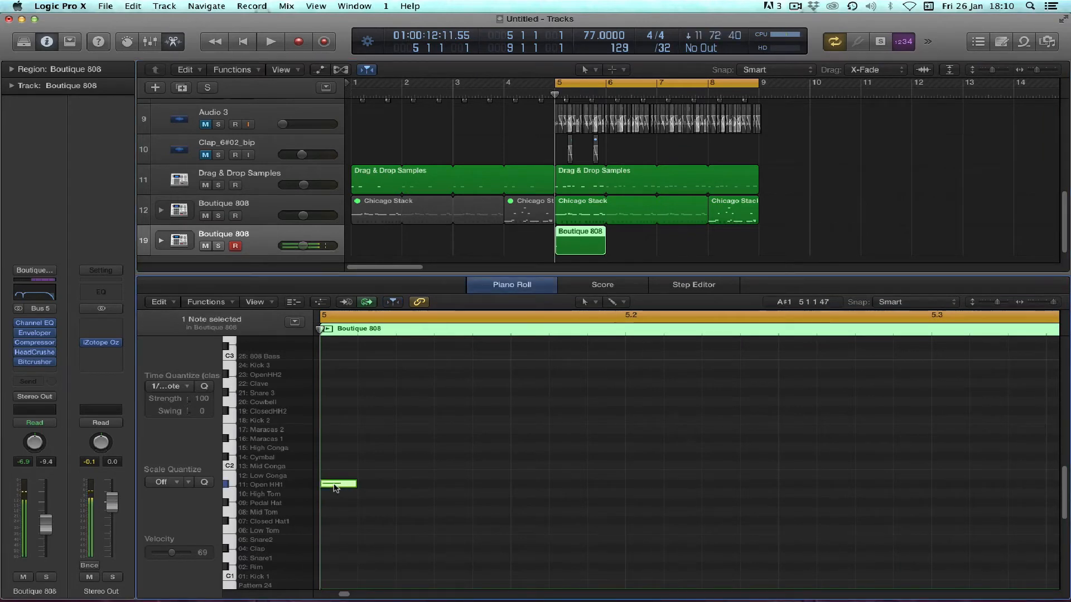
pyautogui.moveTo(334, 485)
pyautogui.mouseDown()
pyautogui.moveTo(334, 438)
pyautogui.moveTo(384, 448)
pyautogui.mouseUp()
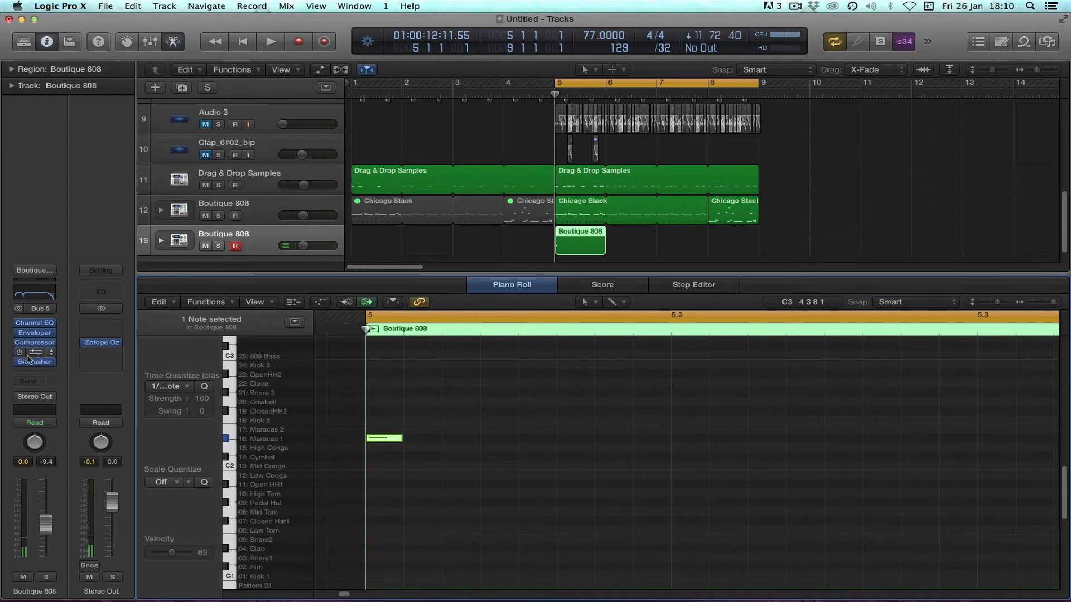
pyautogui.press('space')
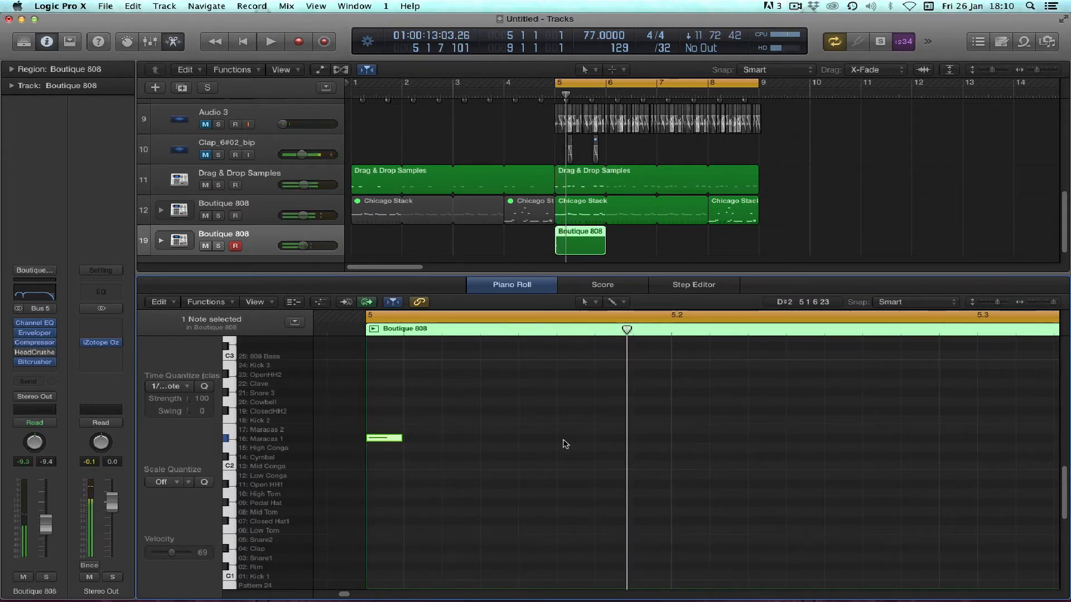
# Copy the Maracas 1 note an eighth note later and again to beat 2 of bar 5, keeping the same pitch.
pyautogui.hscroll(-5, 564, 441)
pyautogui.scroll(-5, 564, 441)
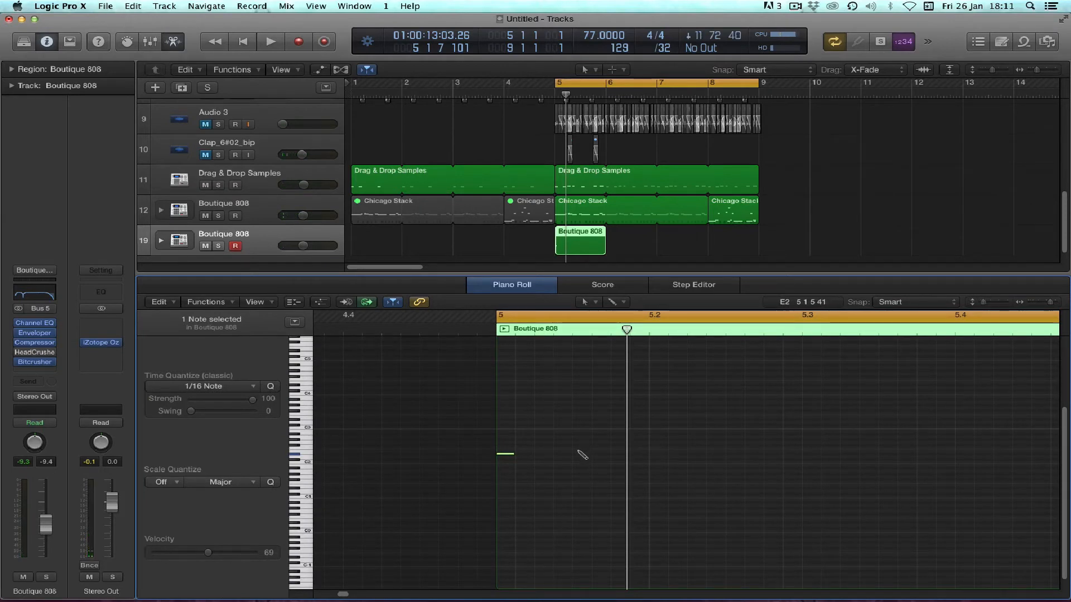
pyautogui.moveTo(583, 453); pyautogui.dragTo(582, 456)
pyautogui.press('space')
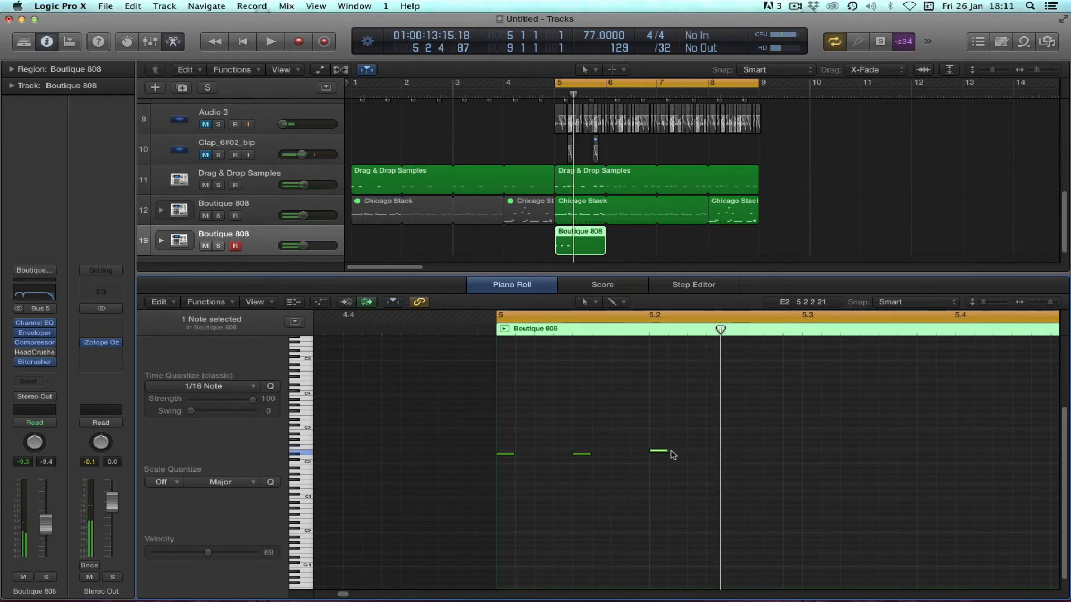
pyautogui.moveTo(658, 455); pyautogui.dragTo(663, 459)
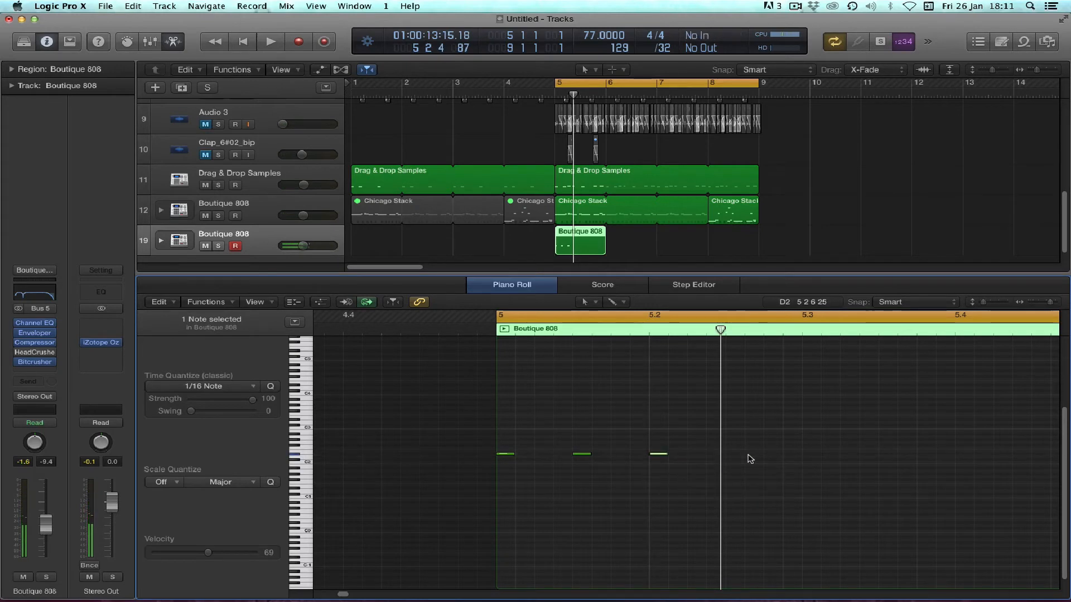
pyautogui.press('space')
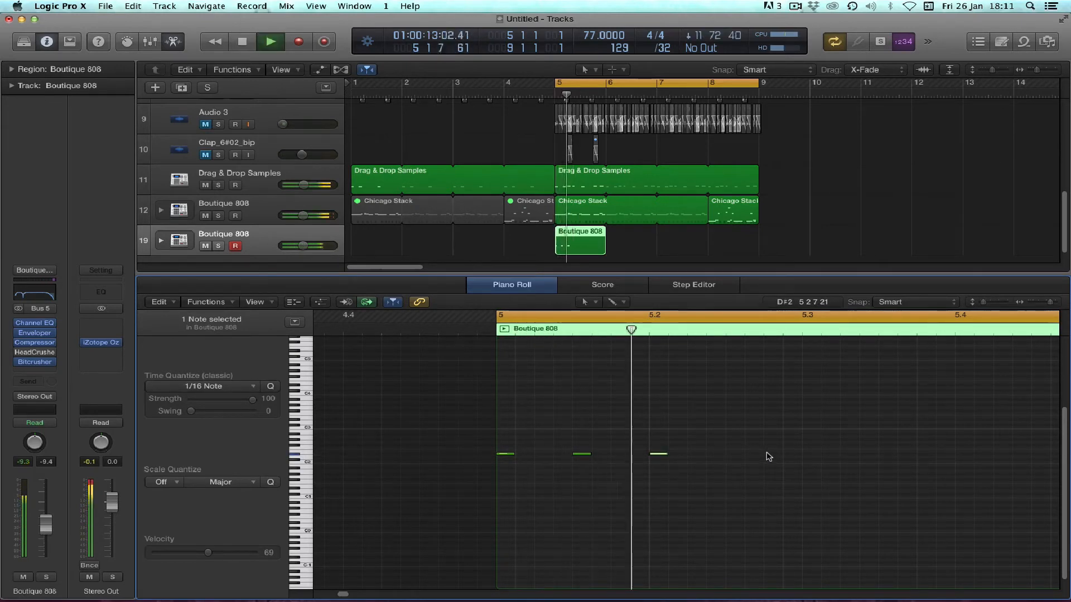
# Copy the three maracas notes so the eighth-note pattern continues from the second half of beat 2, and play it back.
pyautogui.press('space')
pyautogui.moveTo(700, 474); pyautogui.dragTo(747, 500)
pyautogui.press('space')
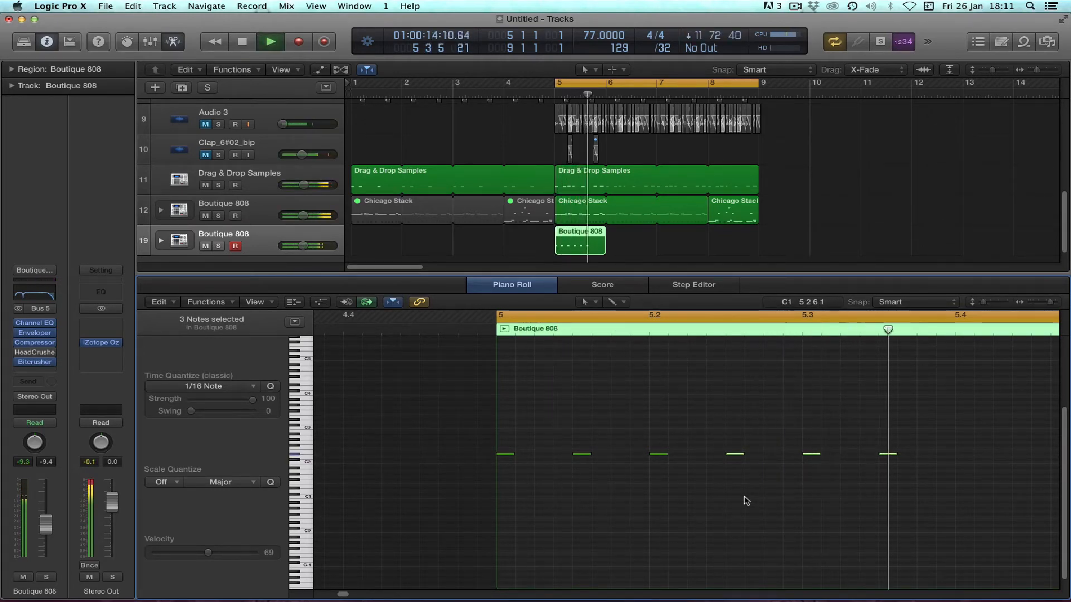
pyautogui.press('space')
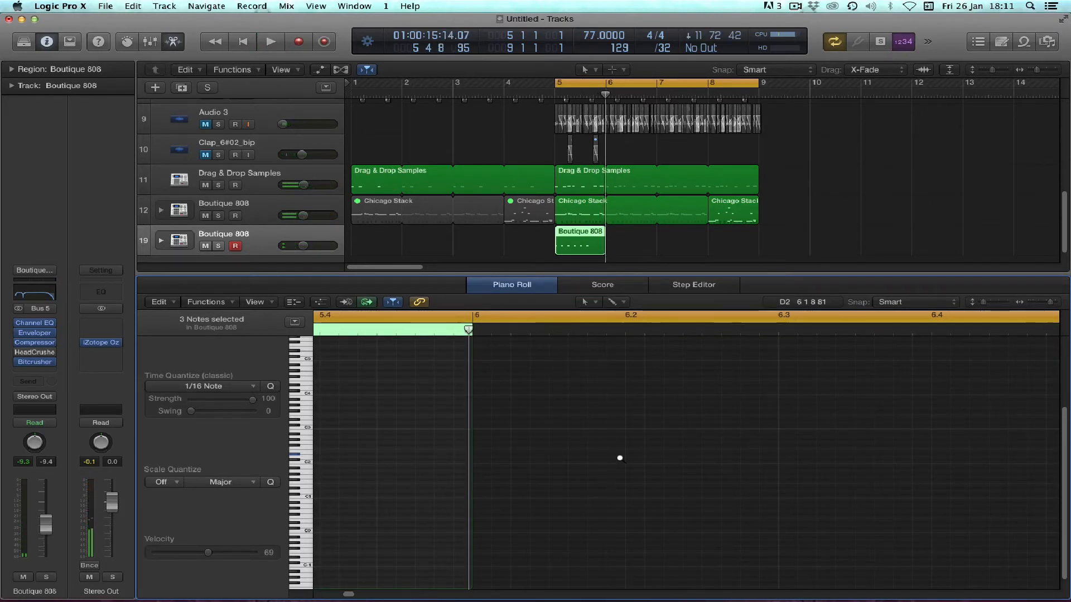
# Copy the last three maracas notes to position 5 4 2 and audition the extended pattern.
pyautogui.press('super+Right')
pyautogui.hscroll(-15, 495, 426)
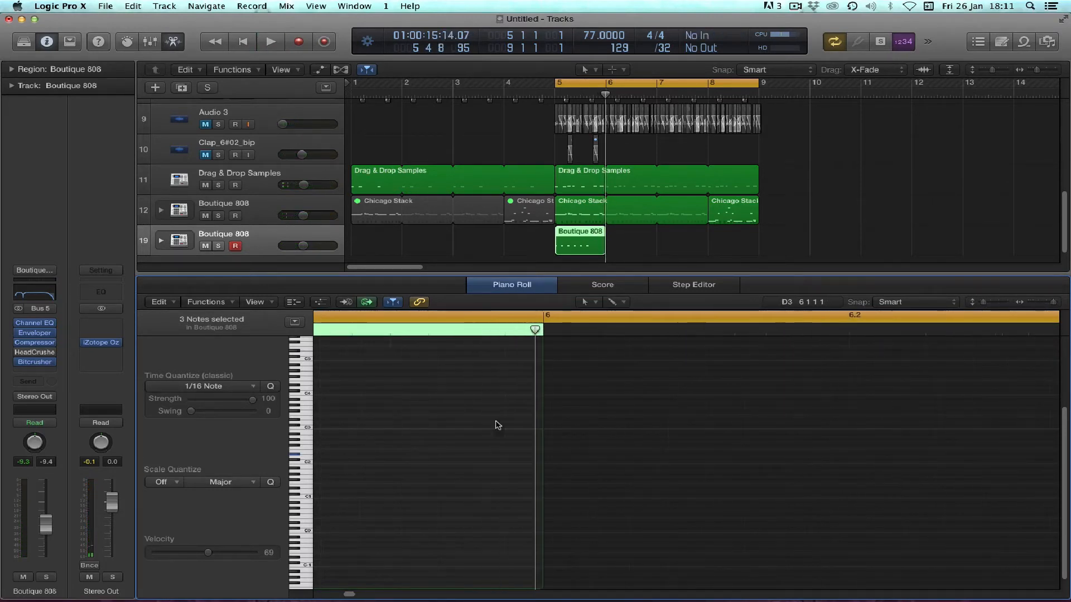
pyautogui.hscroll(-3, 489, 435)
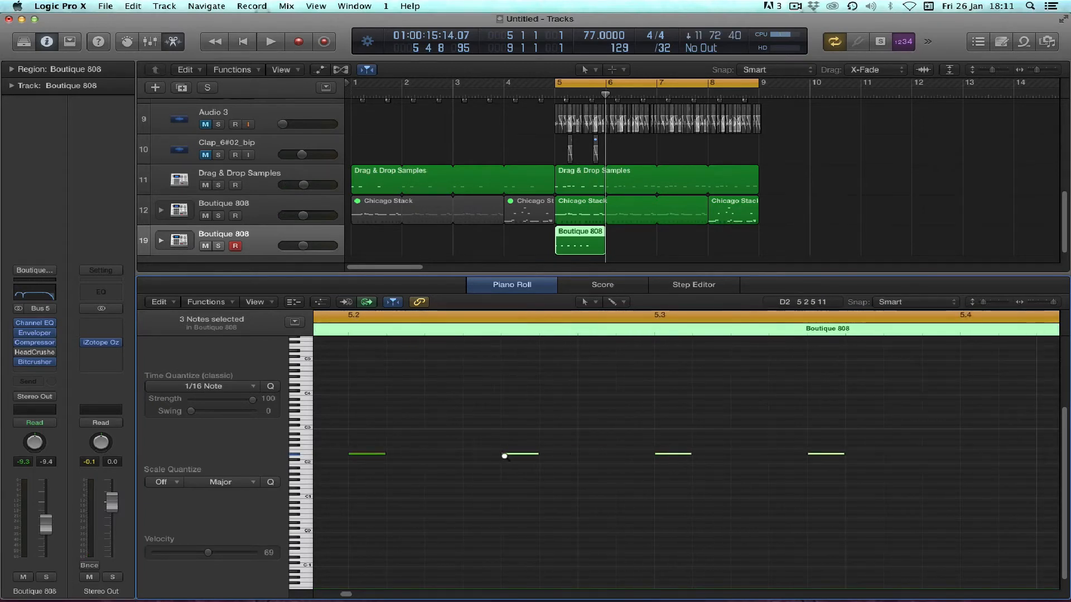
pyautogui.moveTo(518, 456); pyautogui.dragTo(1014, 456)
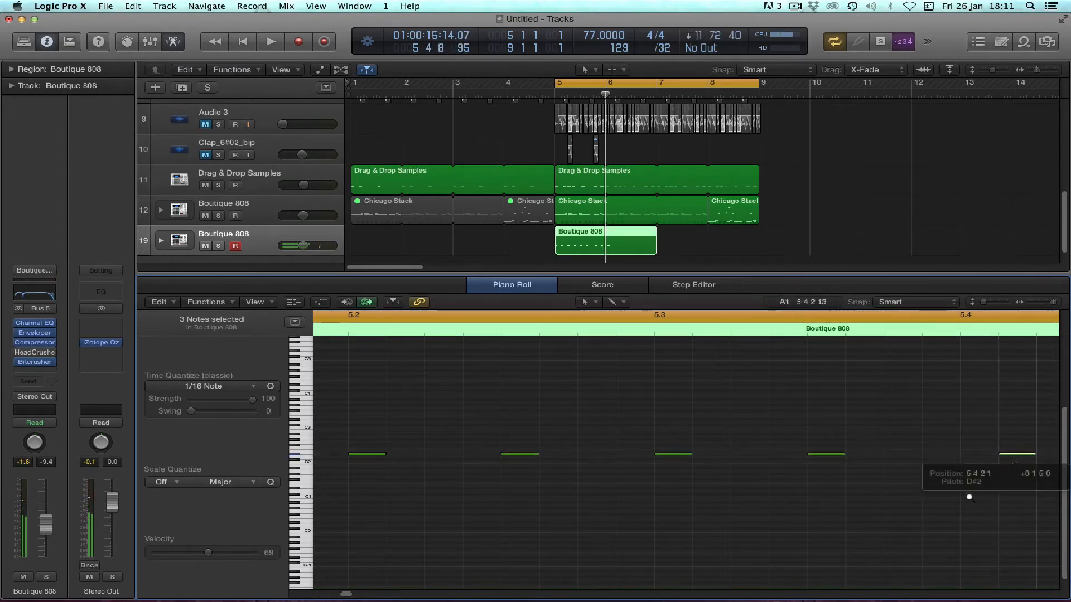
pyautogui.press('space')
pyautogui.hscroll(-3, 825, 451)
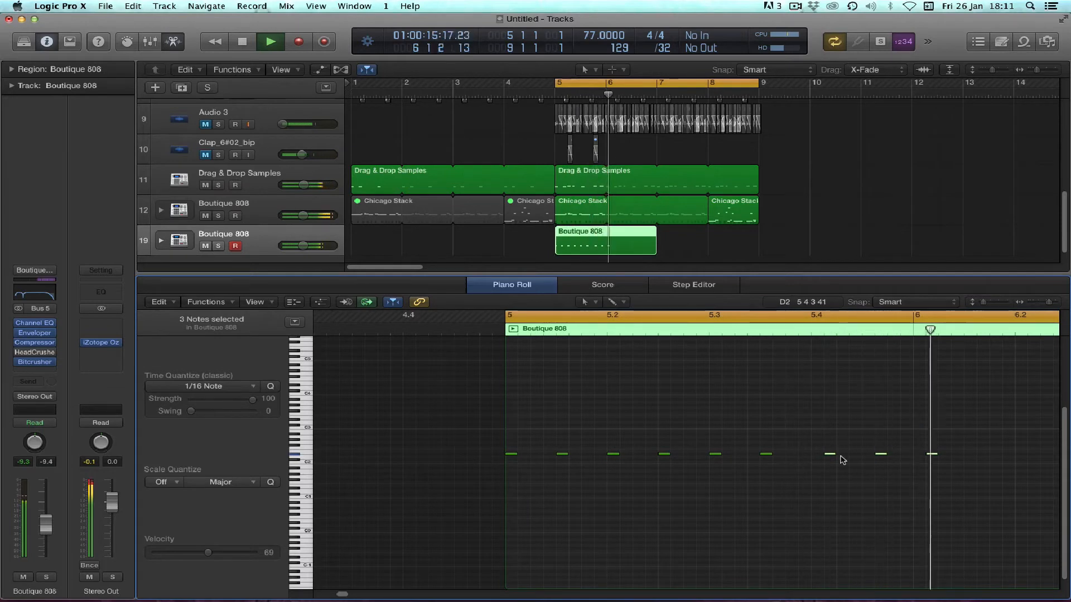
# Move the three copied notes back onto beat 4 of bar 5 and delete the surplus note at bar 6.
pyautogui.press('space')
pyautogui.moveTo(830, 456); pyautogui.dragTo(818, 455)
pyautogui.press('space')
pyautogui.moveTo(910, 434); pyautogui.dragTo(933, 475)
pyautogui.press('Delete')
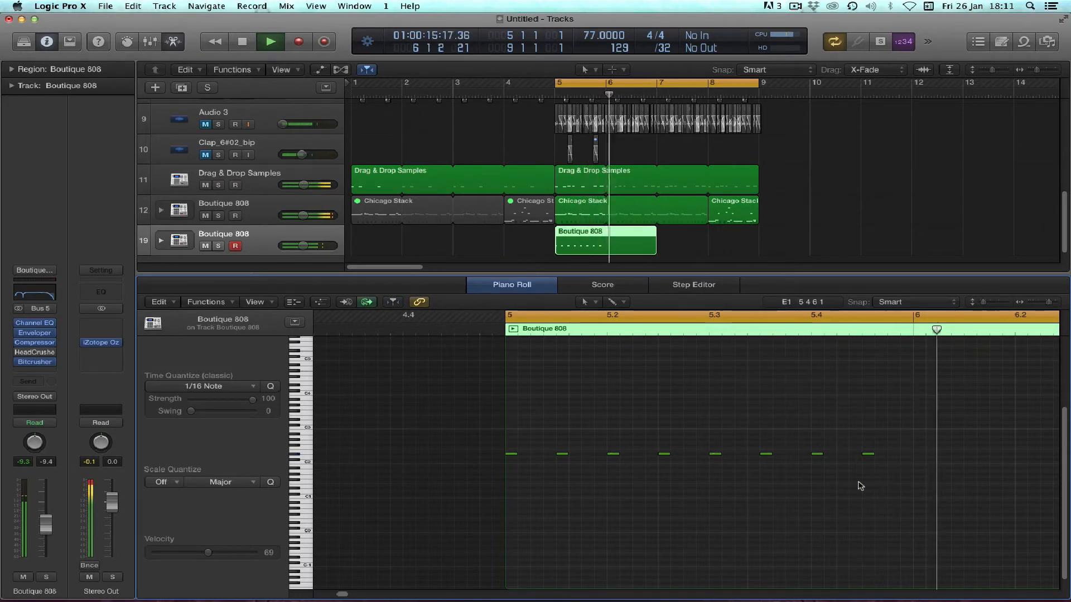
# Shorten the maracas region to one bar, copy it across bars 6 to 8 and play the result.
pyautogui.press('space')
pyautogui.moveTo(651, 246); pyautogui.dragTo(689, 254)
pyautogui.press('space')
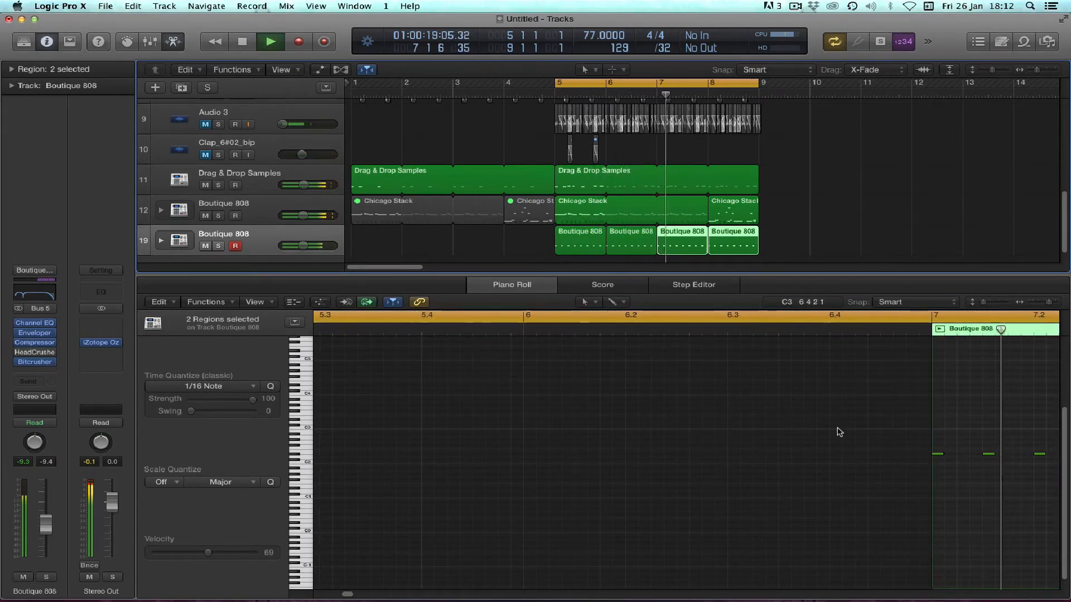
pyautogui.press('space')
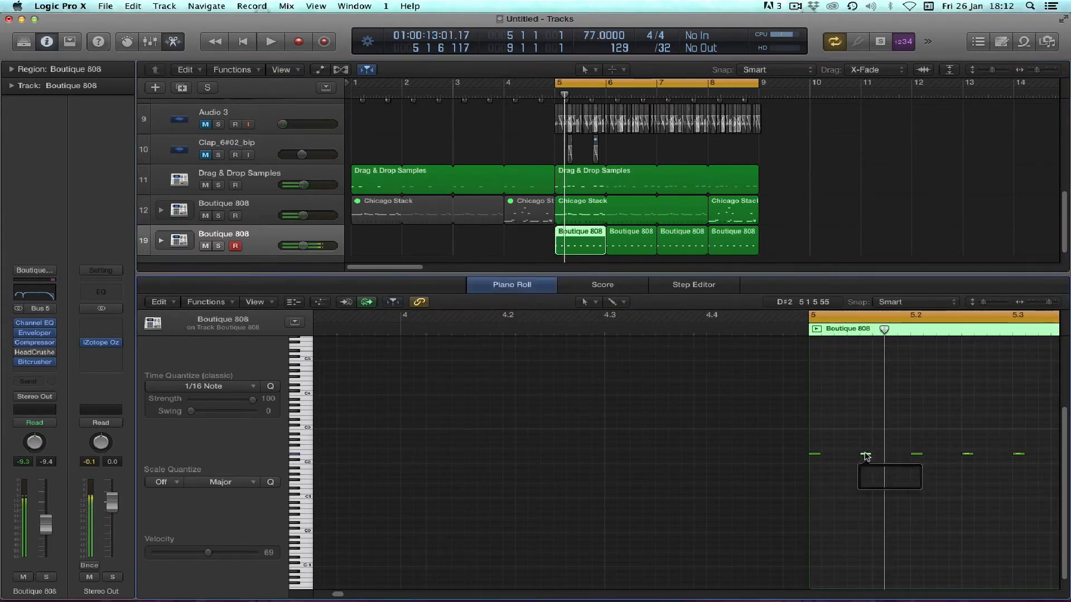
# In the bar 5 region, nudge the offbeat maracas notes of beats 1 and 2 slightly later and play it back.
pyautogui.moveTo(866, 457); pyautogui.dragTo(890, 459)
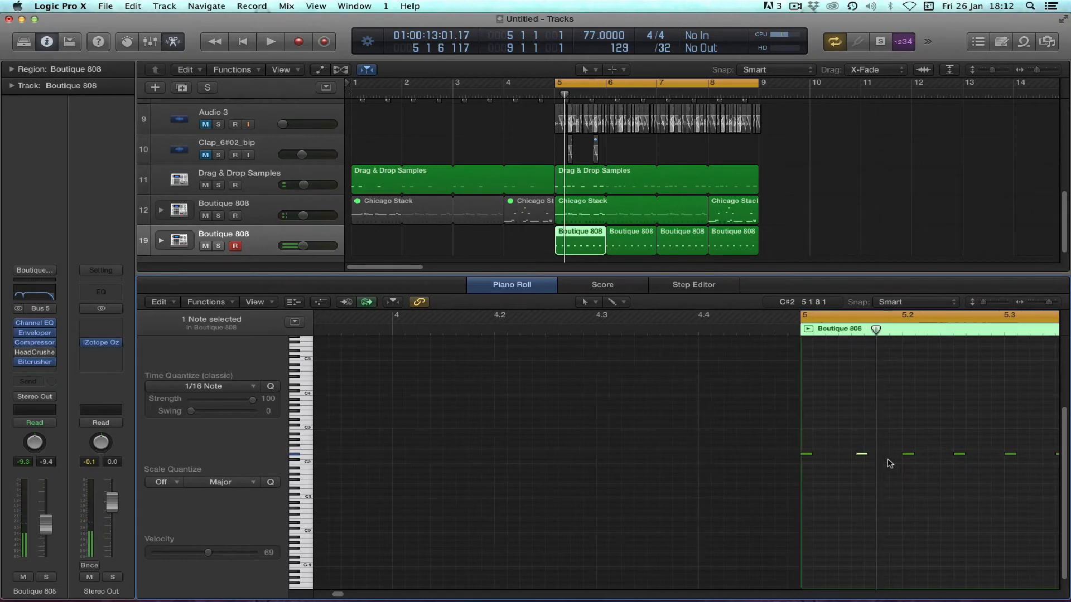
pyautogui.moveTo(955, 456); pyautogui.dragTo(957, 459)
pyautogui.press('space')
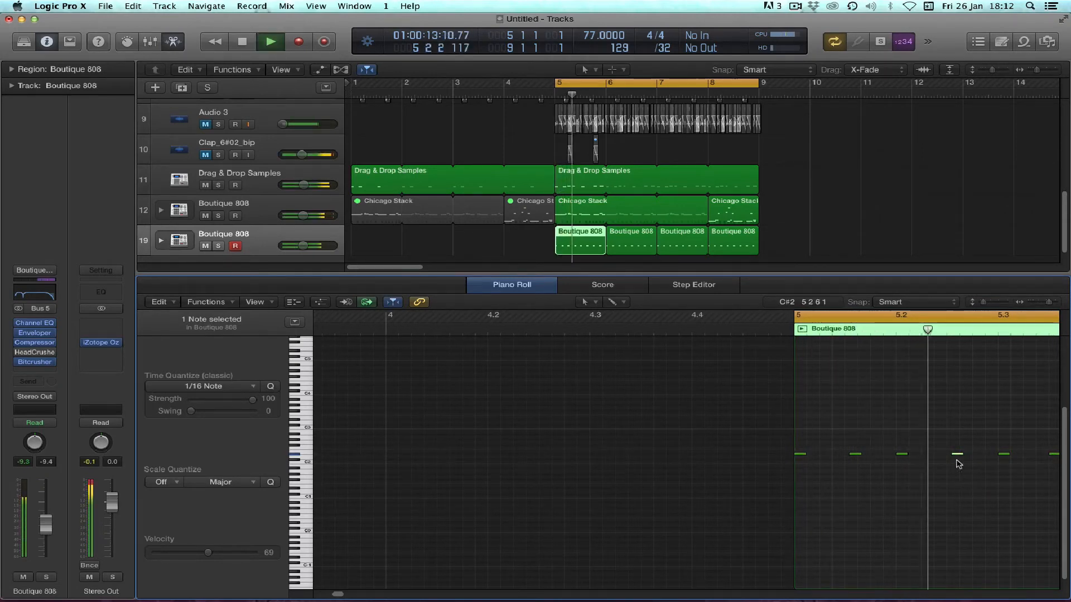
pyautogui.press('space')
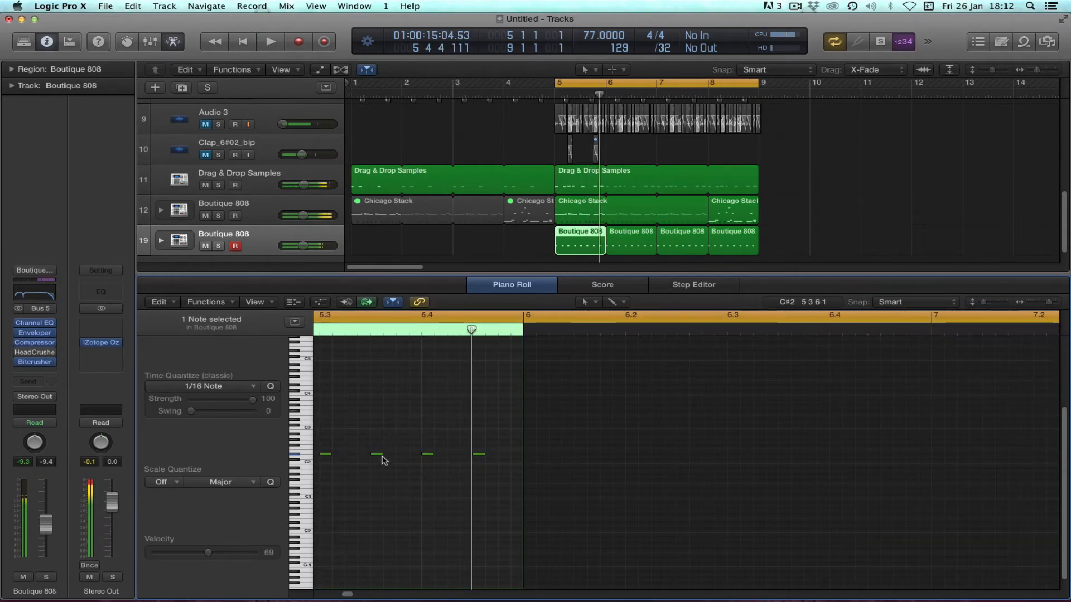
# Nudge the offbeat maracas notes of beats 3 and 4 slightly later in the bar 5 region and audition the swing.
pyautogui.moveTo(377, 457); pyautogui.dragTo(383, 455)
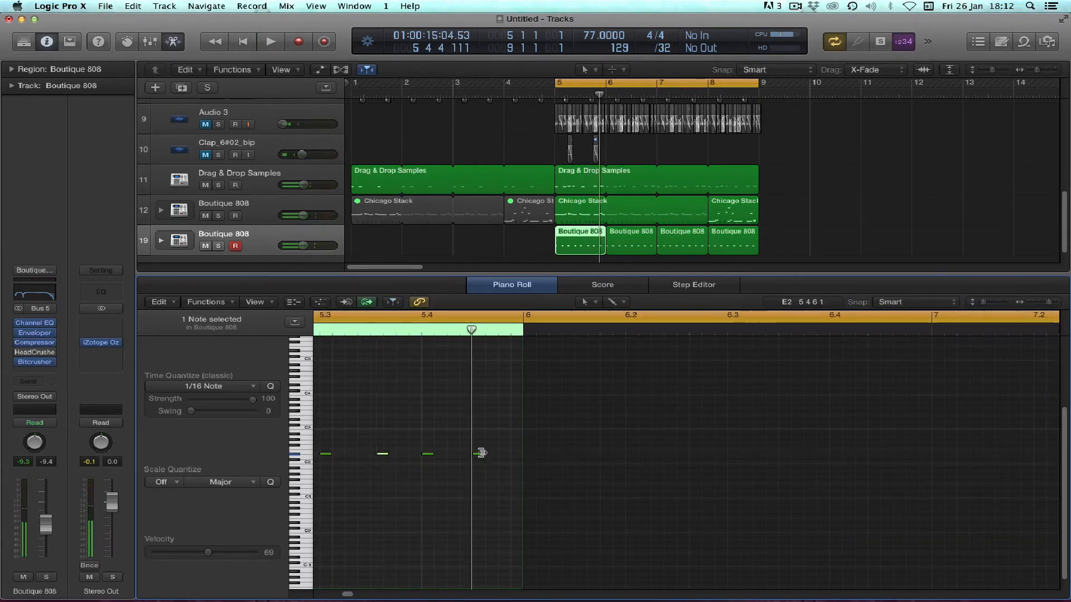
pyautogui.moveTo(481, 457); pyautogui.dragTo(481, 458)
pyautogui.press('space')
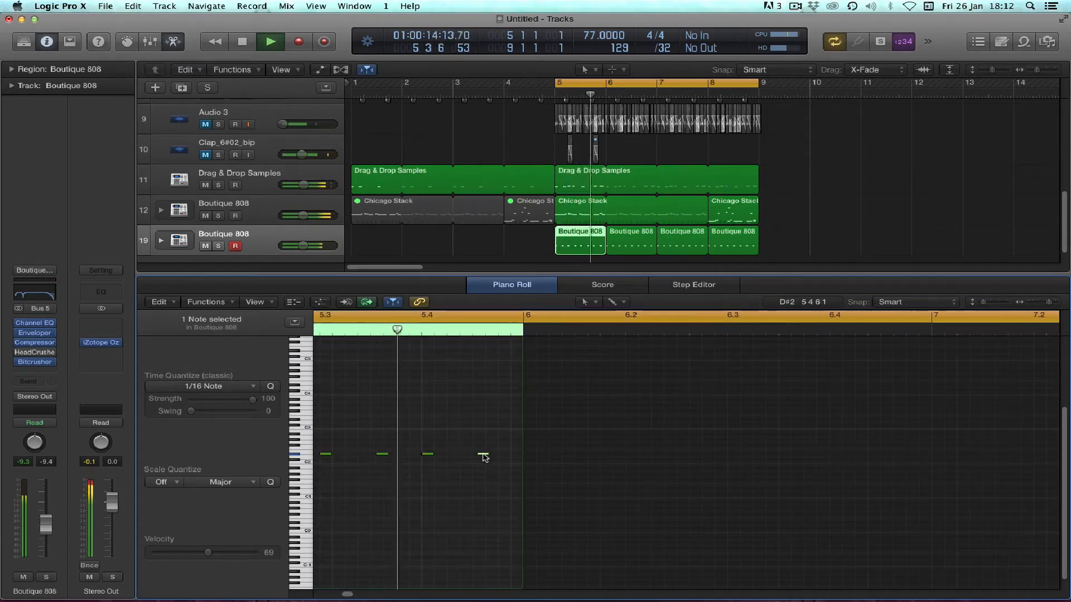
pyautogui.click(485, 456)
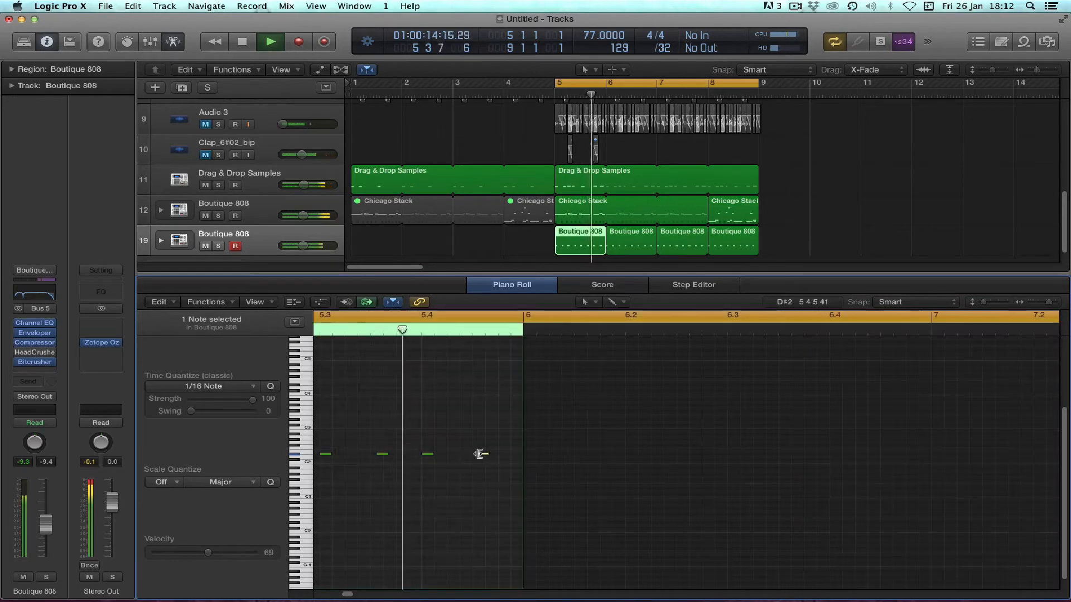
pyautogui.press('space')
# Shift the maracas notes on beats 4 and 3 of bar 5 slightly late and listen to the groove.
pyautogui.moveTo(429, 458); pyautogui.dragTo(434, 457)
pyautogui.press('space')
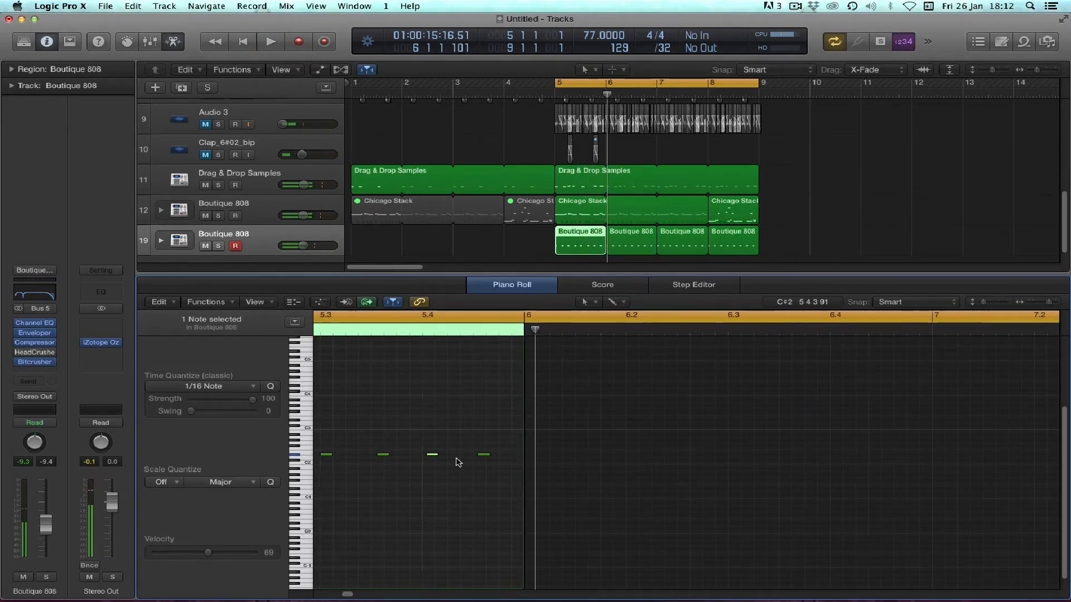
pyautogui.hscroll(-3, 457, 462)
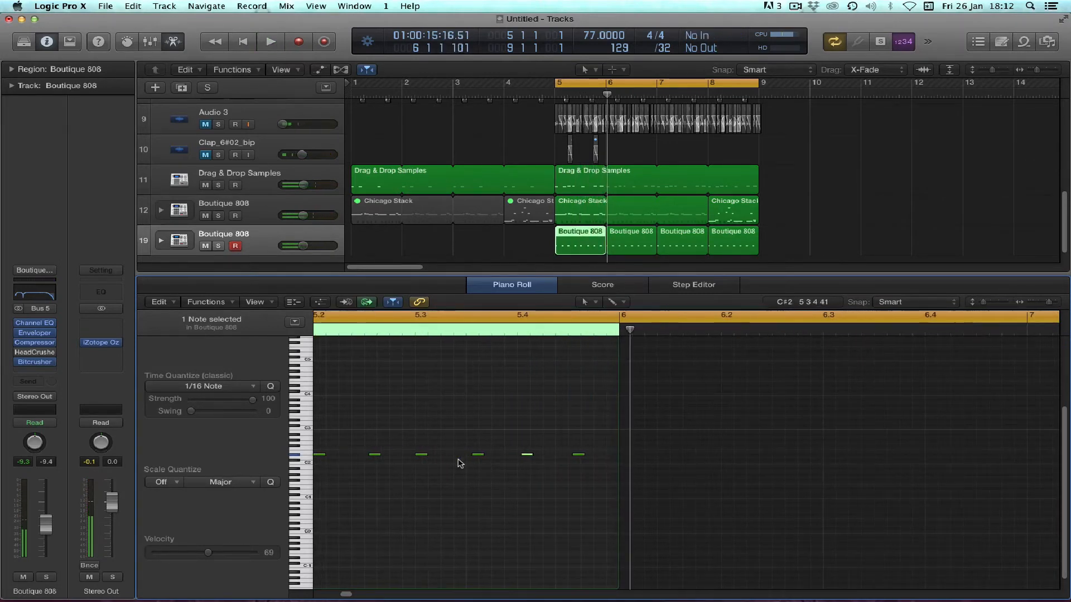
pyautogui.click(423, 457)
pyautogui.press('space')
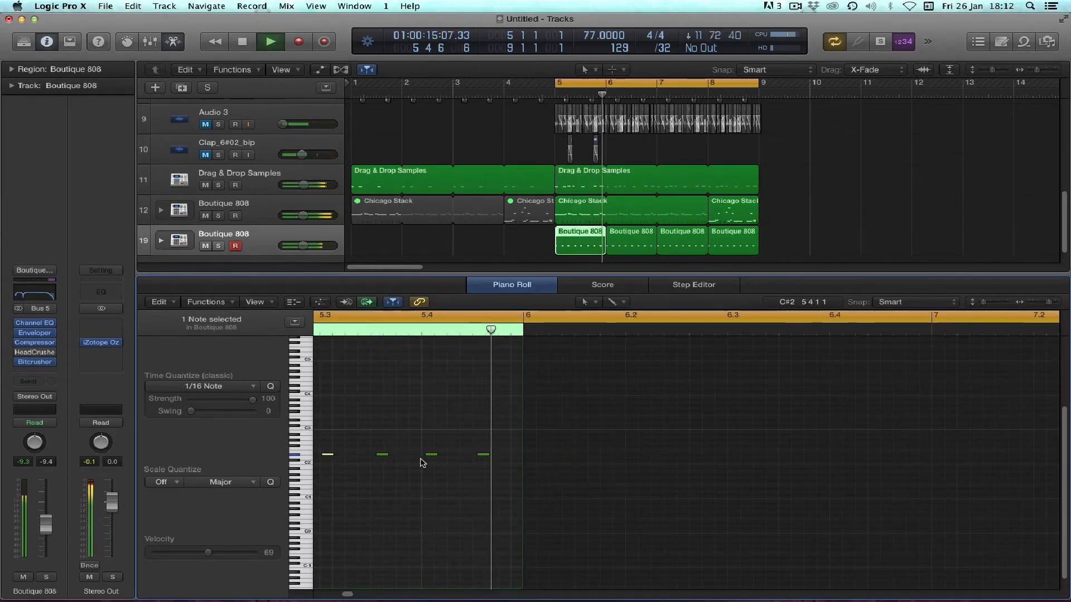
pyautogui.press('space')
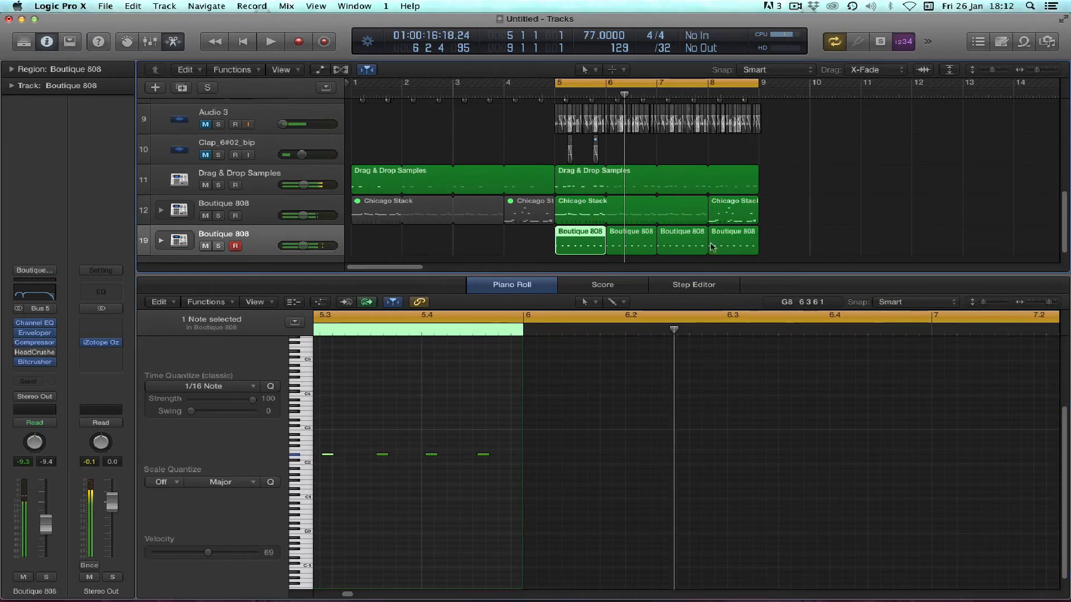
# Delete the three copied maracas regions, loop the edited bar 5 region through bar 8 and play the section.
pyautogui.moveTo(781, 245)
pyautogui.mouseDown()
pyautogui.moveTo(630, 245)
pyautogui.moveTo(761, 239)
pyautogui.mouseUp()
pyautogui.press('Delete')
pyautogui.press('space')
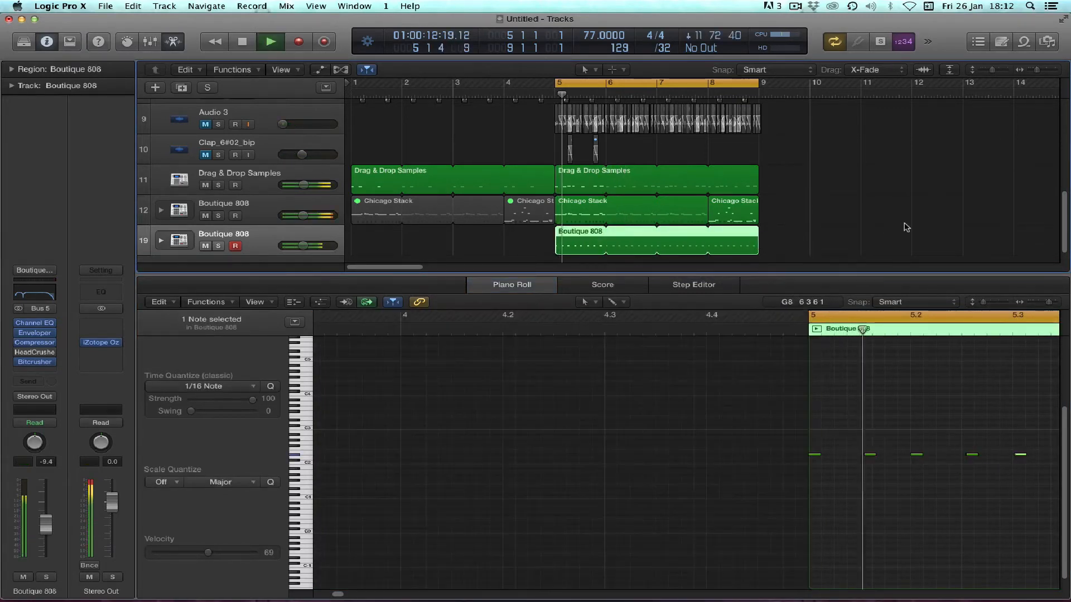
pyautogui.click(909, 226)
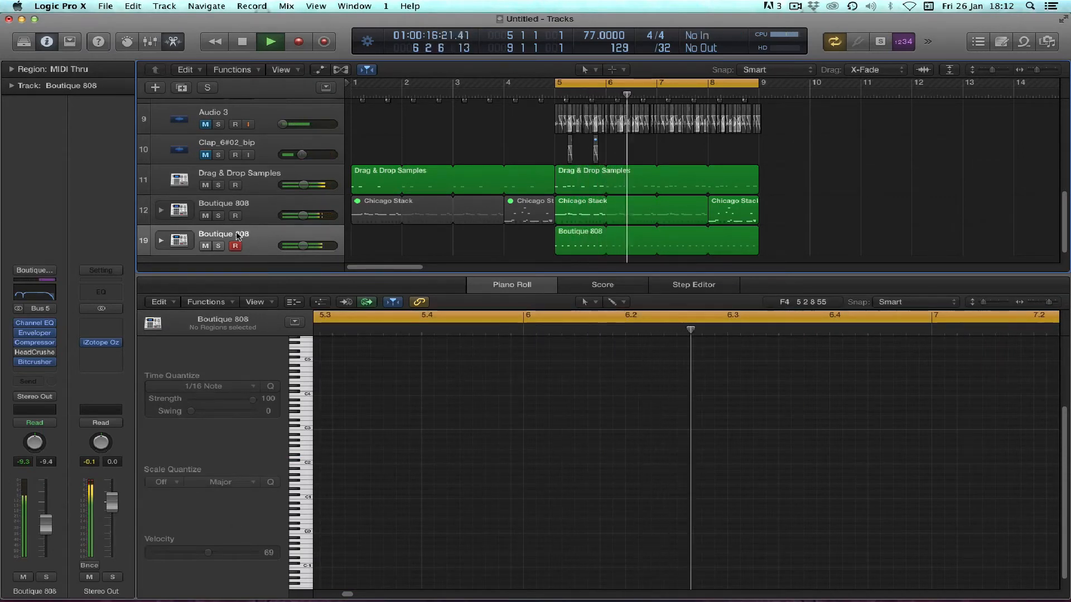
# Lower the Boutique 808 maracas track's volume to -14.4 dB and set its Channel EQ low cut to 680 Hz.
pyautogui.moveTo(299, 250); pyautogui.dragTo(295, 250)
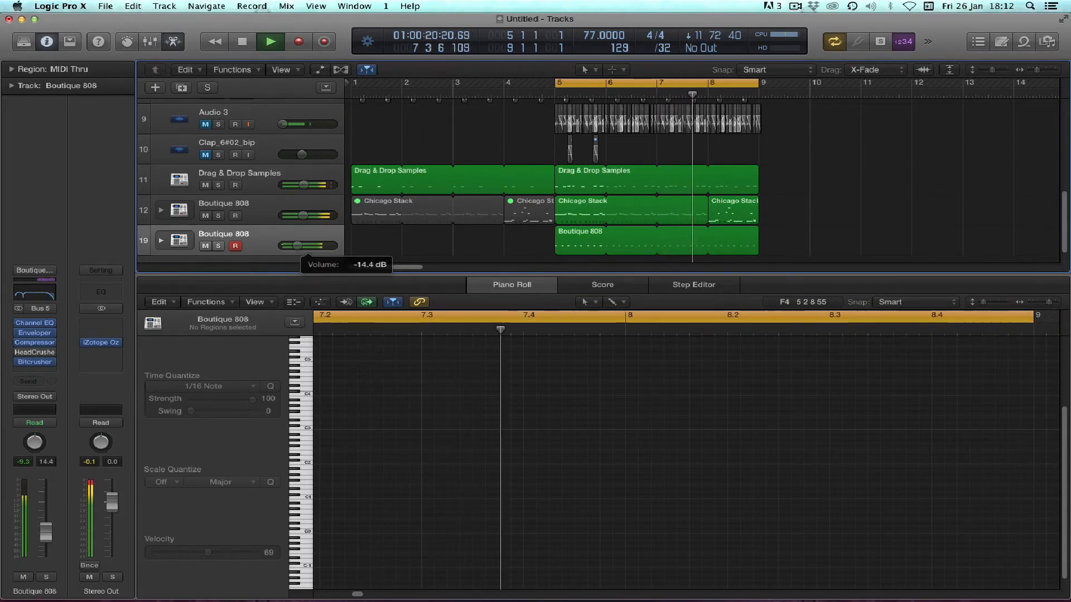
pyautogui.click(28, 324)
pyautogui.moveTo(76, 218); pyautogui.dragTo(358, 319)
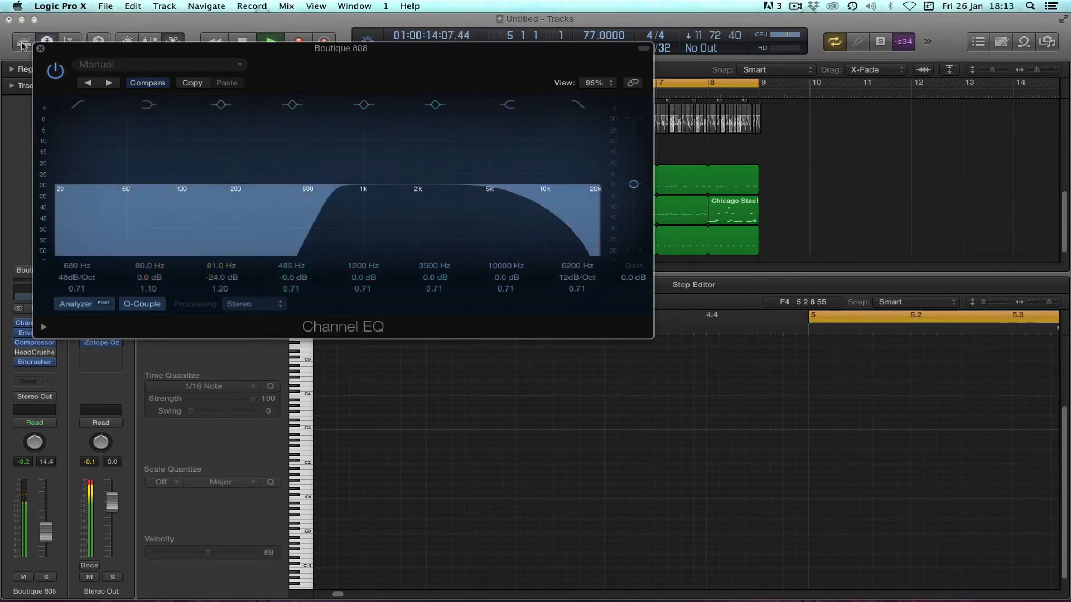
pyautogui.click(40, 49)
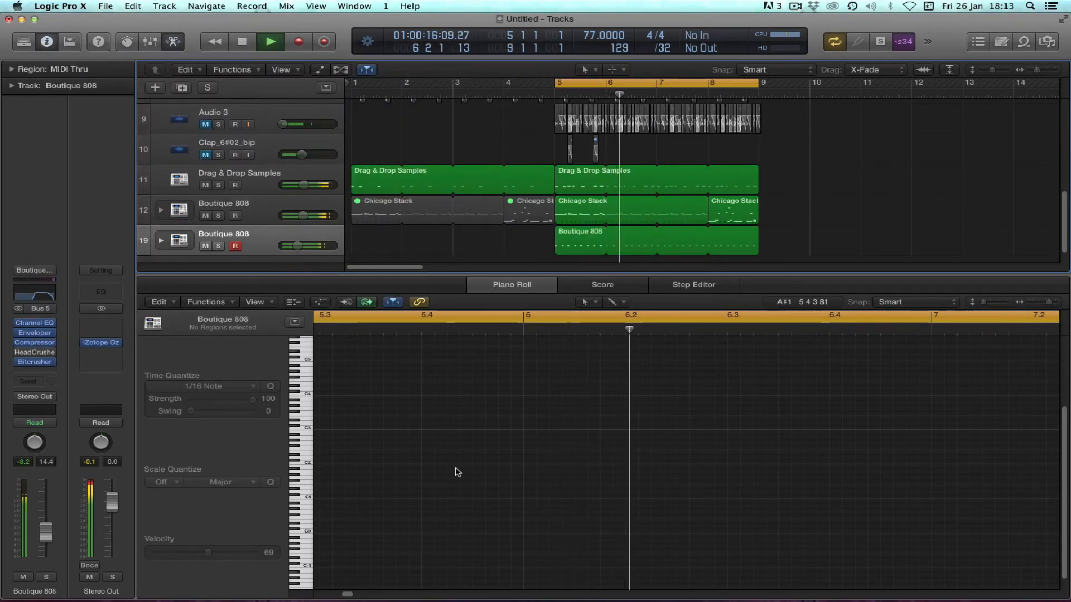
# Add a low C#1 note in the second half of beat 1 of the bar 5 Boutique 808 region and play it.
pyautogui.click(589, 227)
pyautogui.press('space')
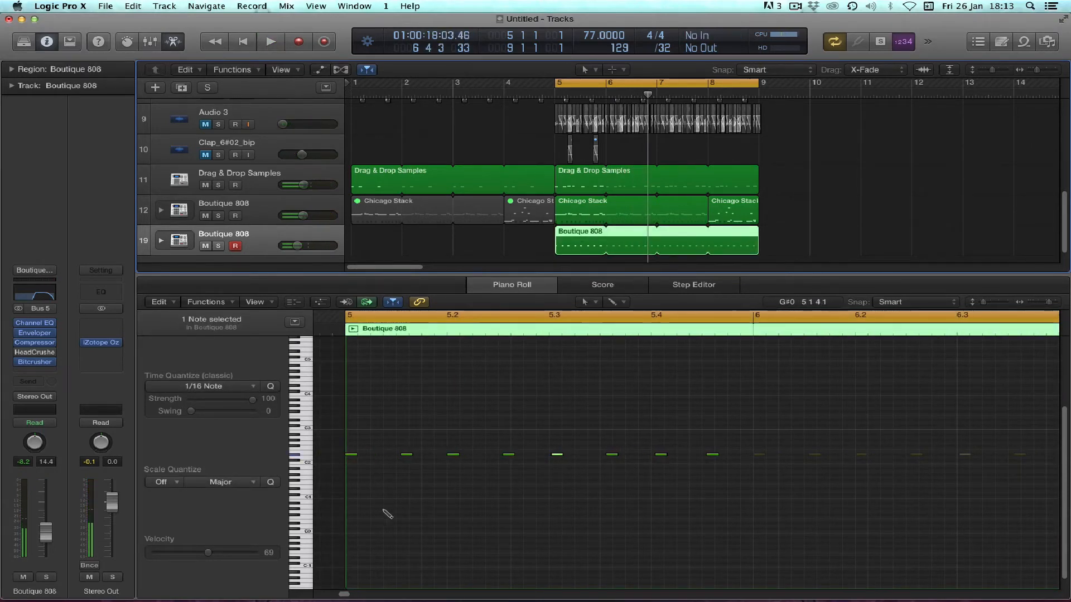
pyautogui.moveTo(390, 512)
pyautogui.mouseDown()
pyautogui.moveTo(389, 494)
pyautogui.moveTo(388, 505)
pyautogui.mouseUp()
pyautogui.press('space')
pyautogui.press('Return')
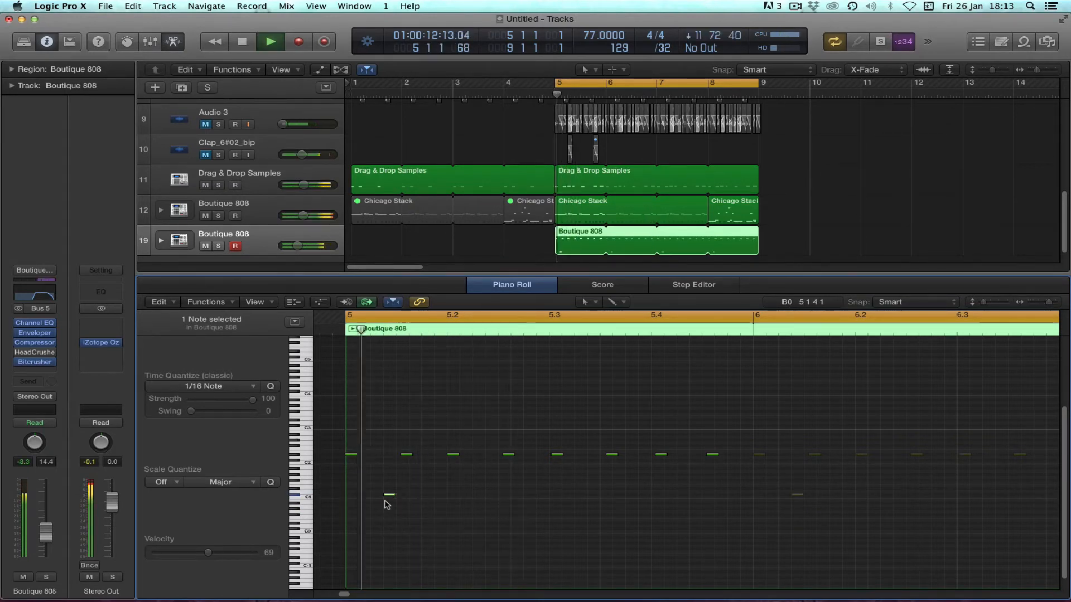
pyautogui.press('space')
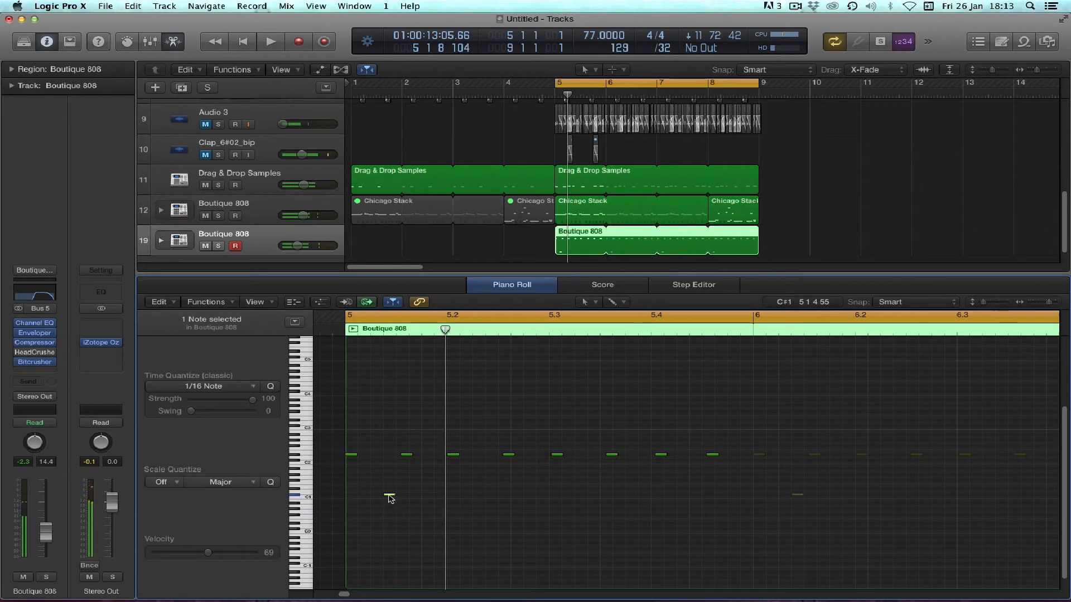
# Move the C#1 note a thirty-second earlier, add a D#1 note right after it and audition both.
pyautogui.moveTo(389, 498); pyautogui.dragTo(378, 495)
pyautogui.press('space')
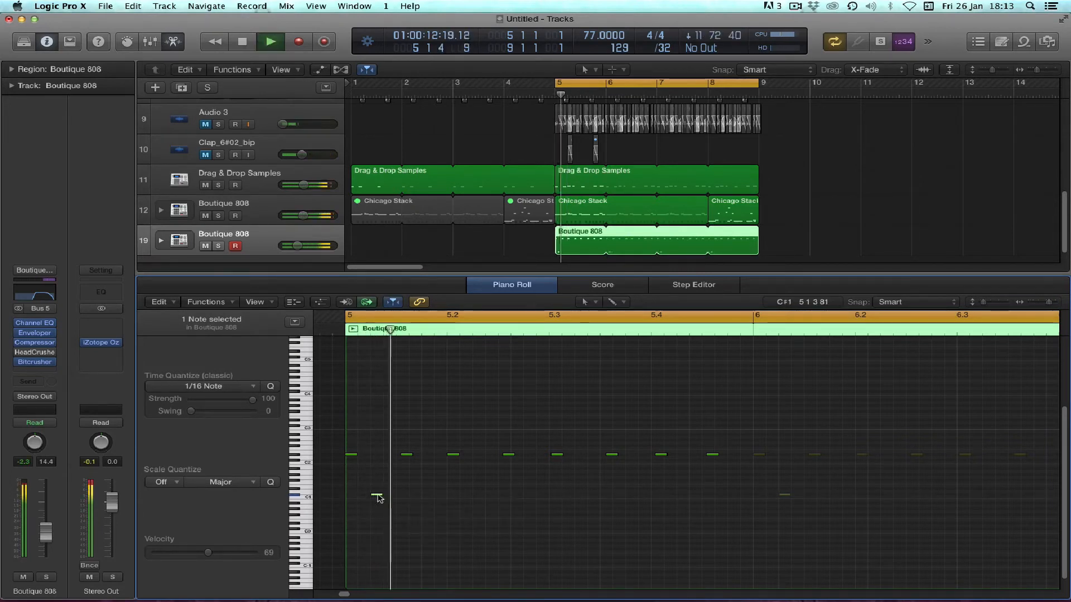
pyautogui.press('space')
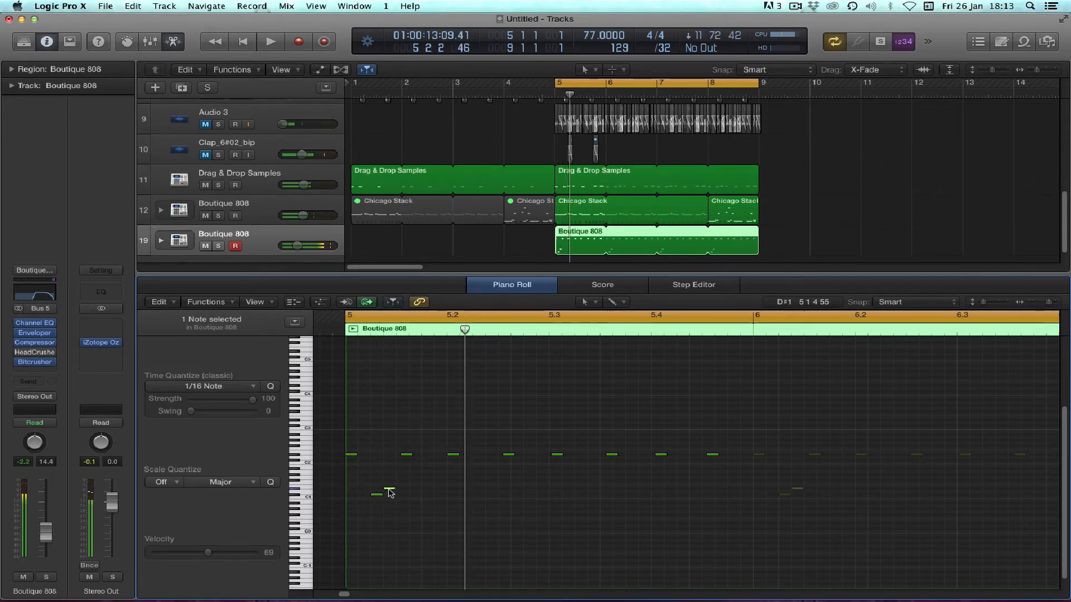
pyautogui.press('space')
pyautogui.press('space')
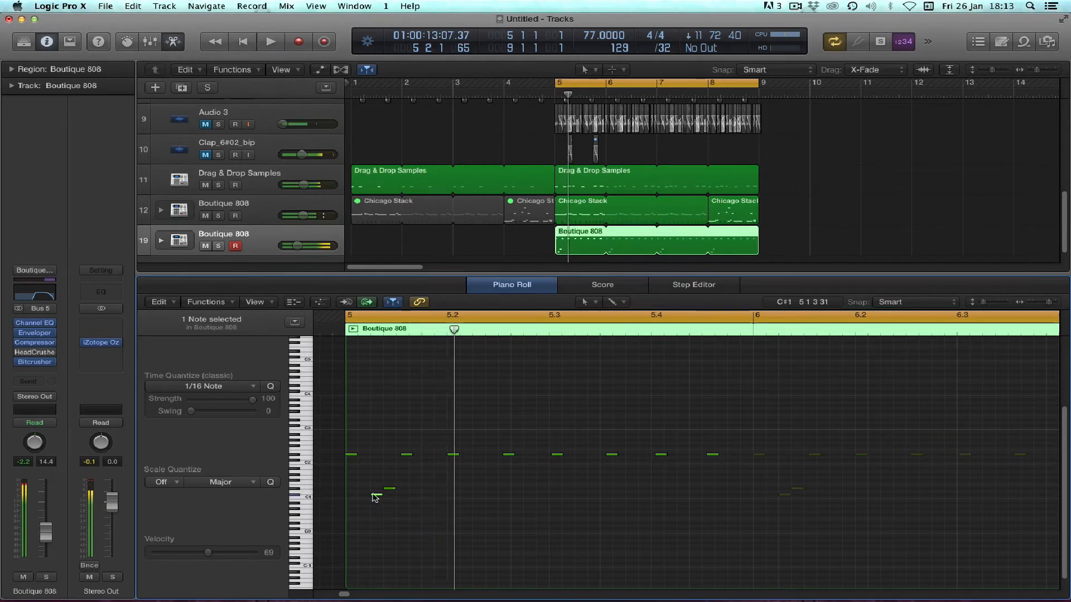
# Rearrange the added notes as D#1 on the second thirty-second of beat 1, with C1 and C#1 at the beat's end.
pyautogui.moveTo(375, 498); pyautogui.dragTo(363, 498)
pyautogui.press('space')
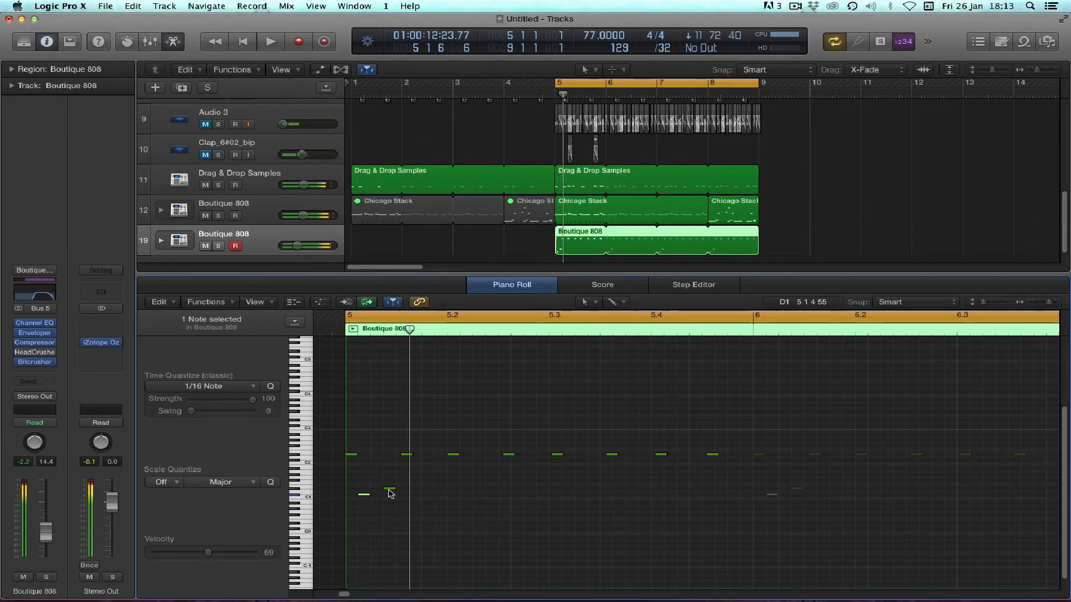
pyautogui.moveTo(390, 493); pyautogui.dragTo(431, 498)
pyautogui.click(427, 495)
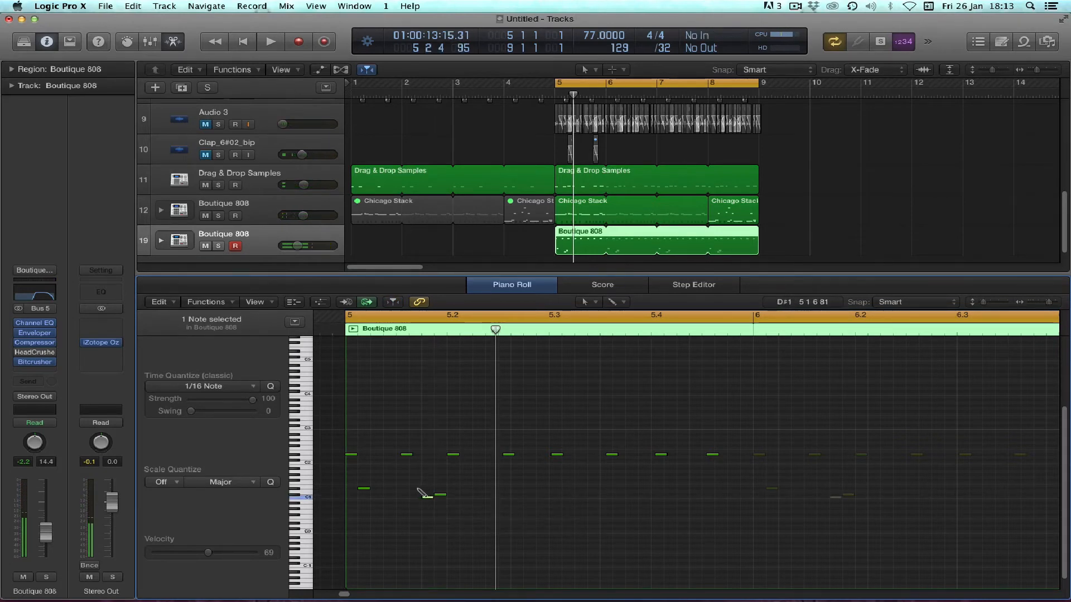
# Add a note just before the C1 at the end of beat 1, audition it and lower it to C1.
pyautogui.moveTo(415, 492); pyautogui.dragTo(413, 509)
pyautogui.press('space')
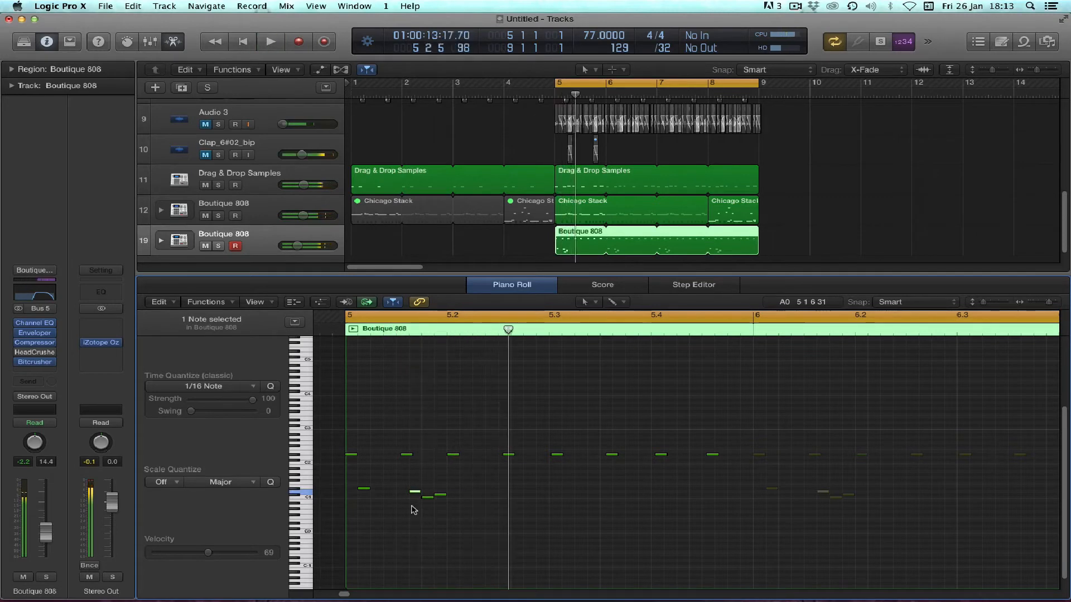
pyautogui.press('space')
pyautogui.press('space')
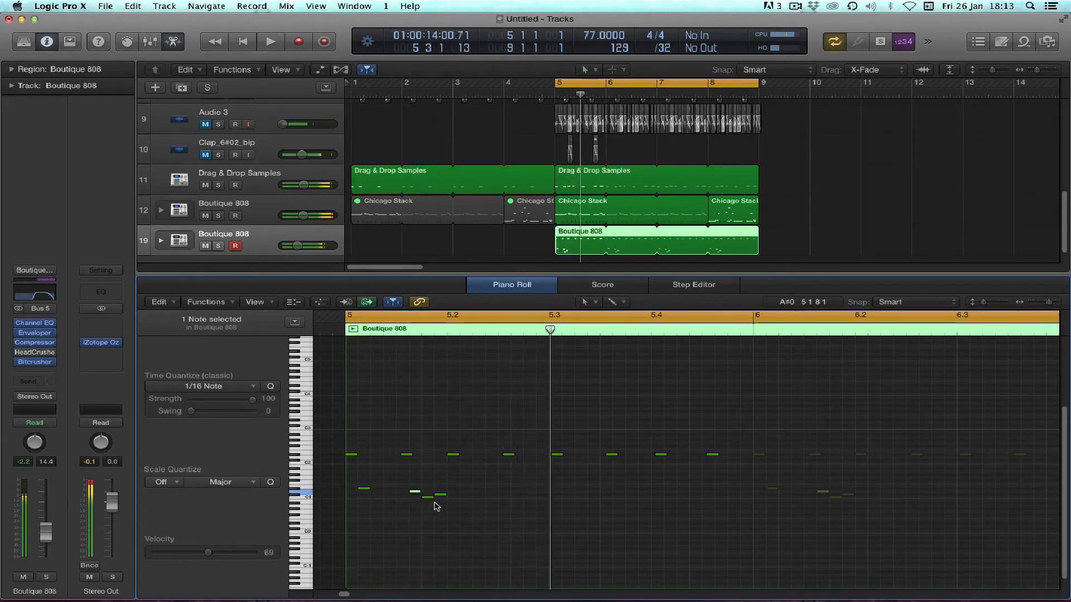
pyautogui.press('space')
pyautogui.press('space')
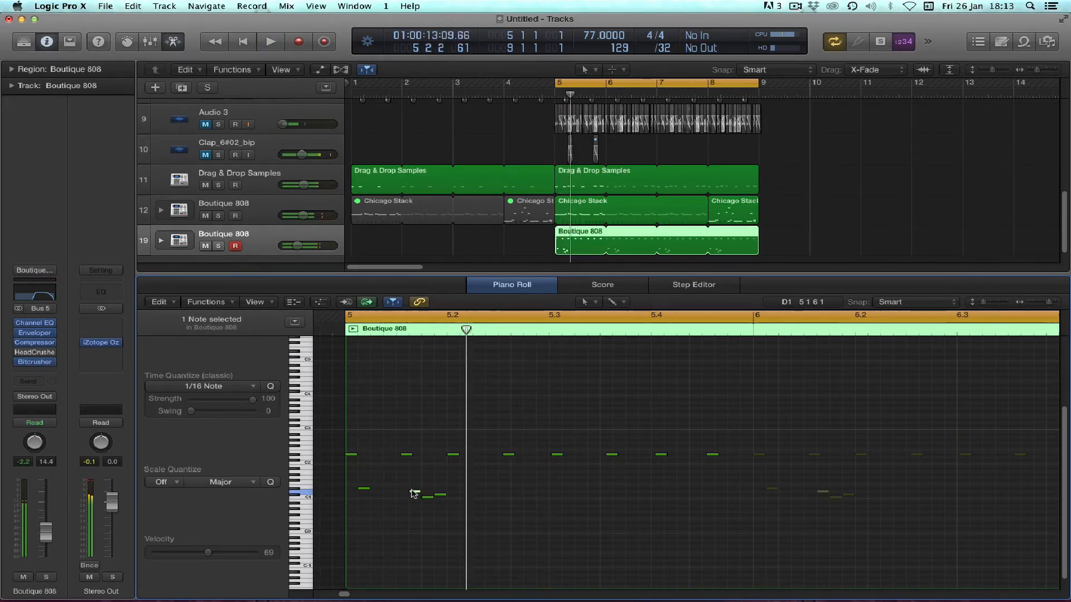
pyautogui.moveTo(413, 497); pyautogui.dragTo(414, 500)
pyautogui.press('space')
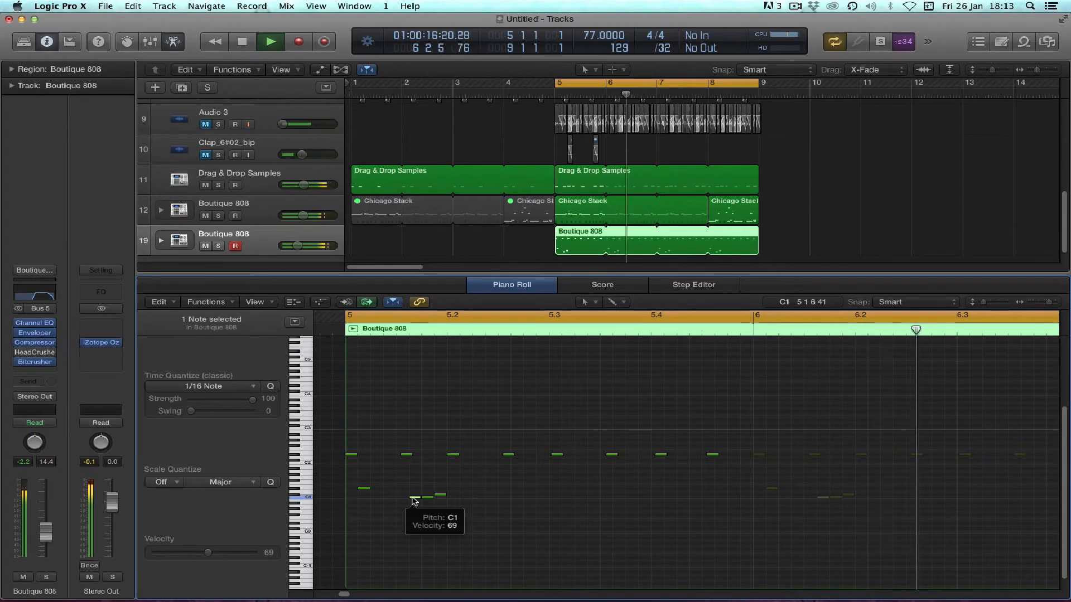
# Set the velocity of the D#1 note in beat 1 to 36 while auditioning the pattern.
pyautogui.press('space')
pyautogui.press('space')
pyautogui.click(413, 501)
pyautogui.press('space')
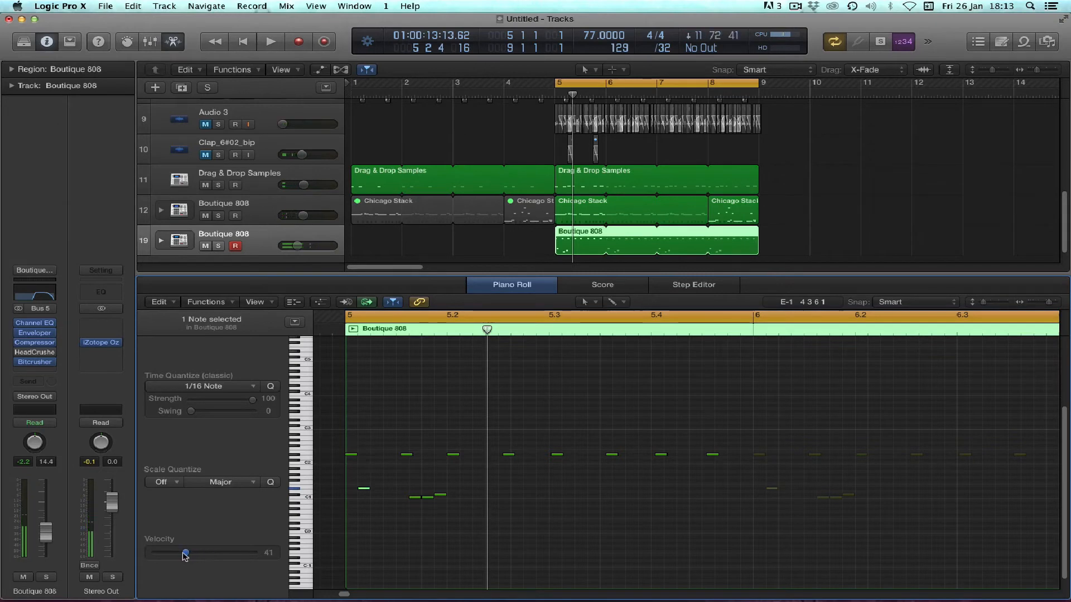
pyautogui.press('space')
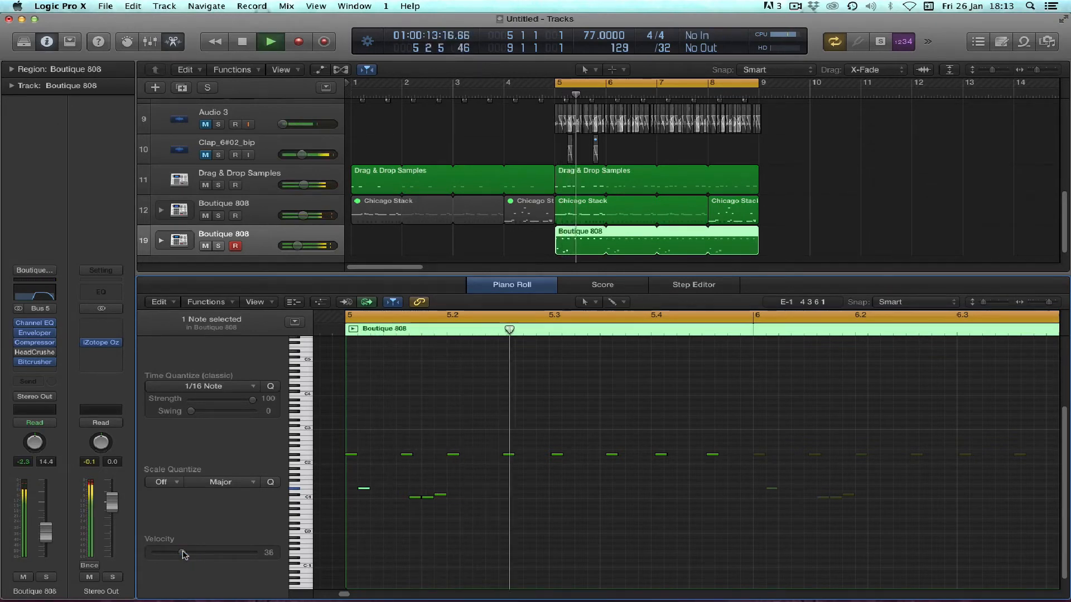
pyautogui.press('space')
# Copy the four added low notes two beats later in the bar 5 region and play the section.
pyautogui.moveTo(480, 534); pyautogui.dragTo(343, 482)
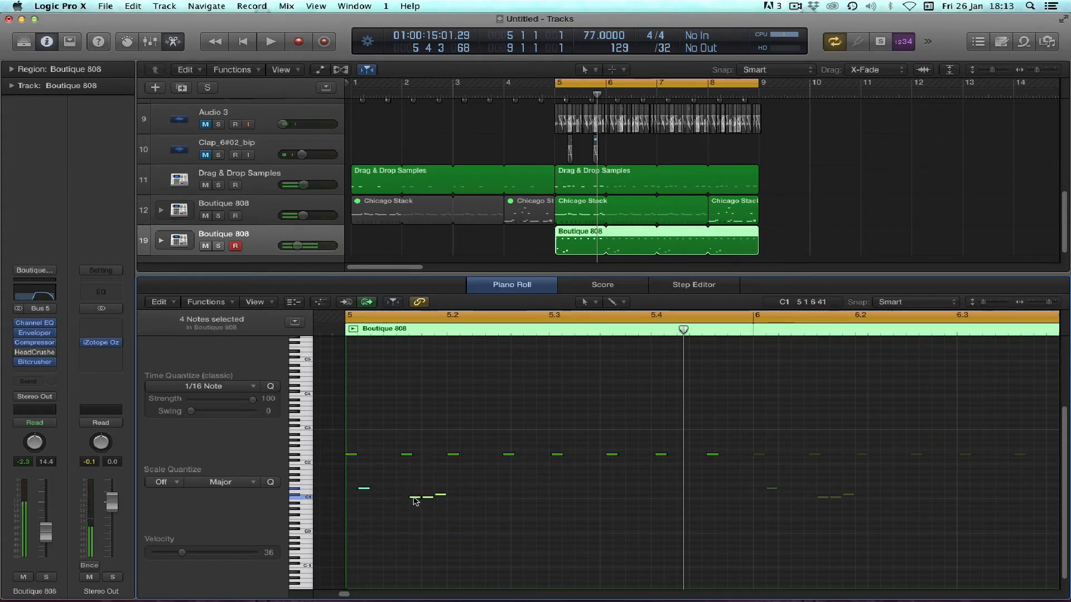
pyautogui.moveTo(415, 501); pyautogui.dragTo(618, 501)
pyautogui.press('space')
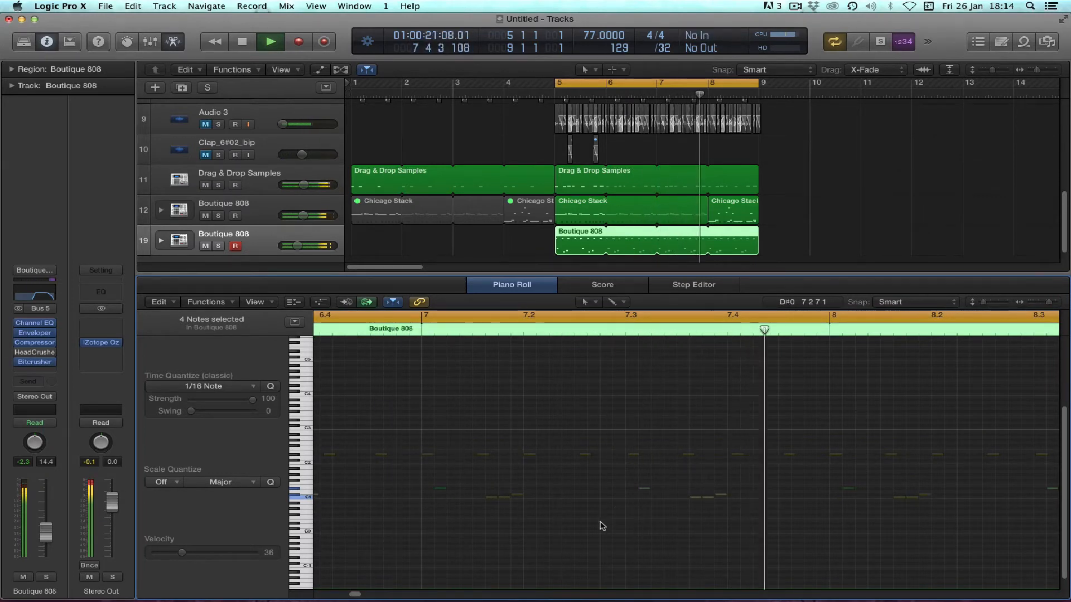
pyautogui.press('space')
# Move both D#1 notes a thirty-second earlier onto beats 1 and 3 of bar 5 and listen back.
pyautogui.hscroll(-5, 597, 535)
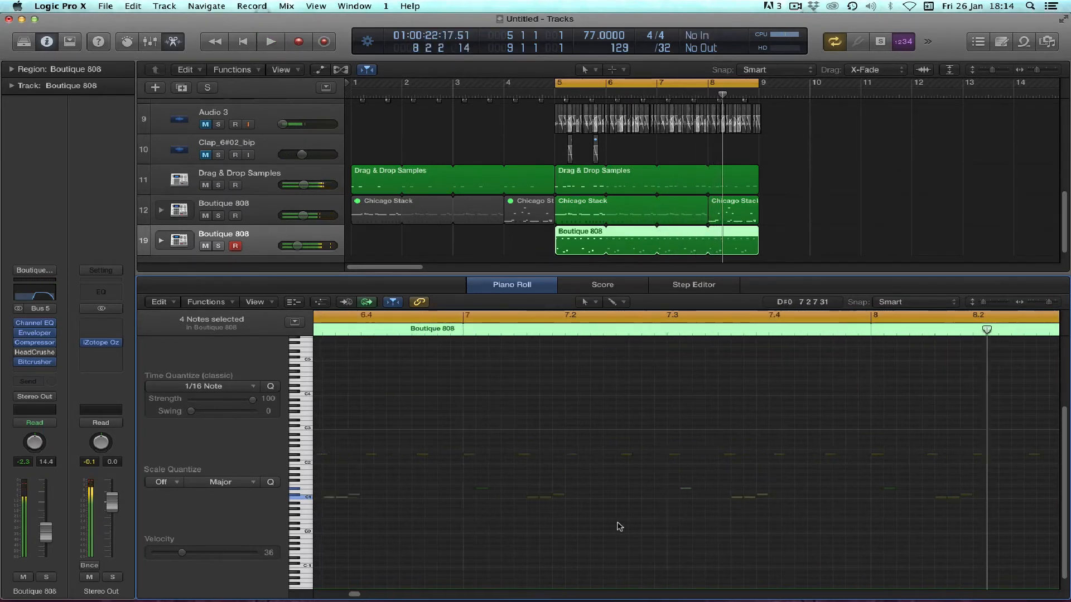
pyautogui.hscroll(-5, 594, 548)
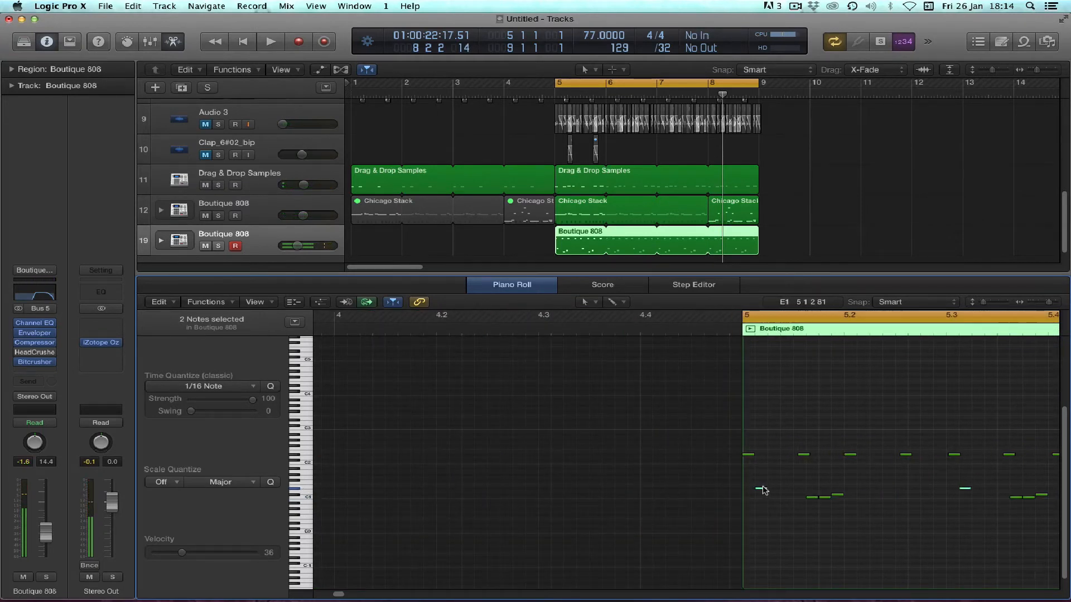
pyautogui.moveTo(762, 491); pyautogui.dragTo(749, 492)
pyautogui.press('space')
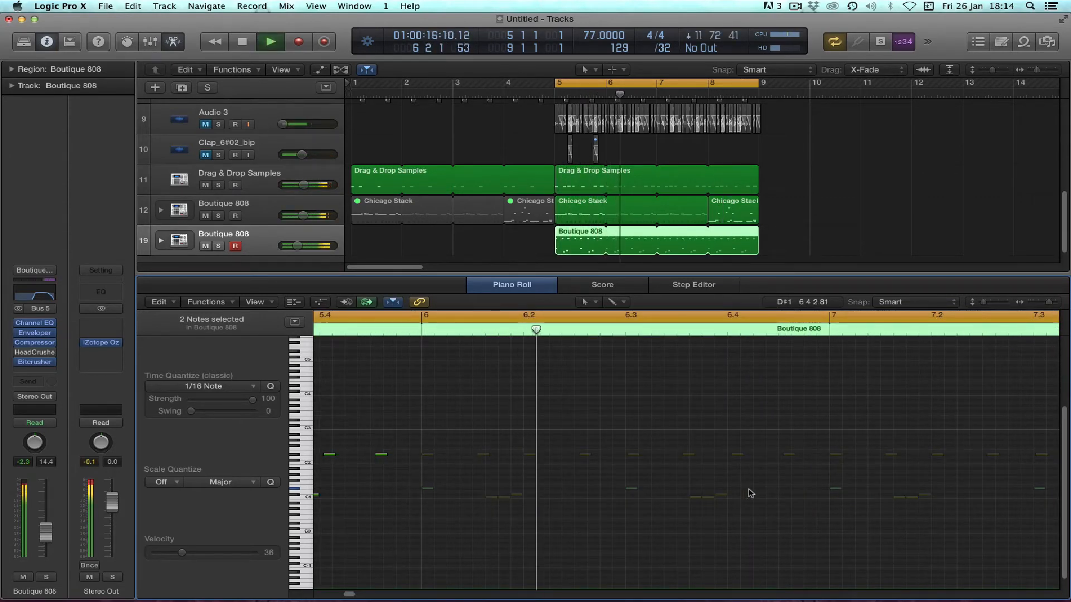
pyautogui.hscroll(-5, 652, 510)
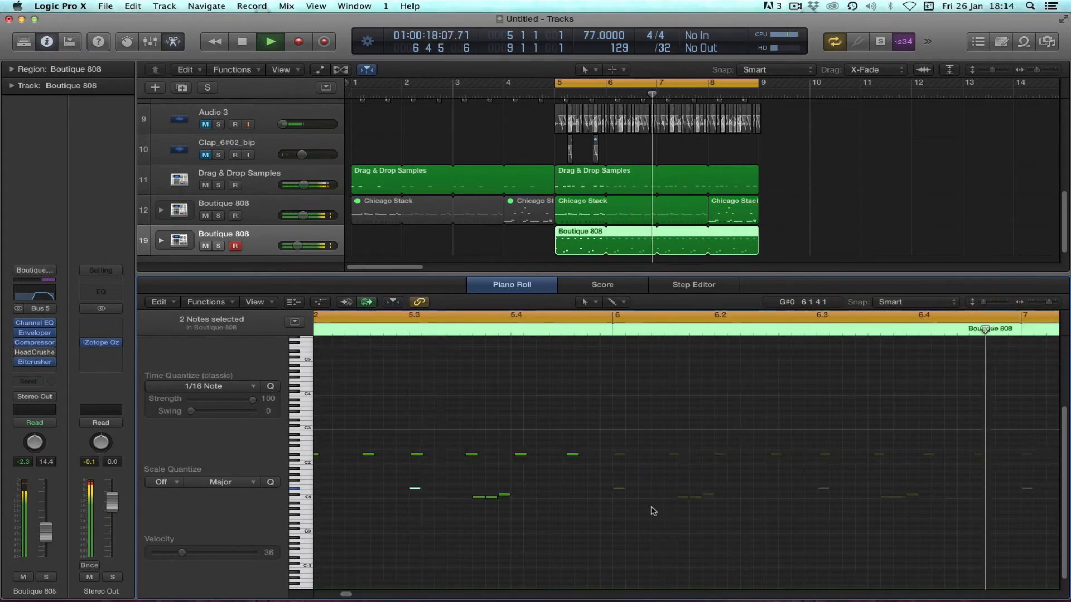
pyautogui.hscroll(-1, 653, 511)
pyautogui.press('space')
# Try raising the beat 3 D#1 note to A1 and extending it into a descending three-note run.
pyautogui.click(727, 498)
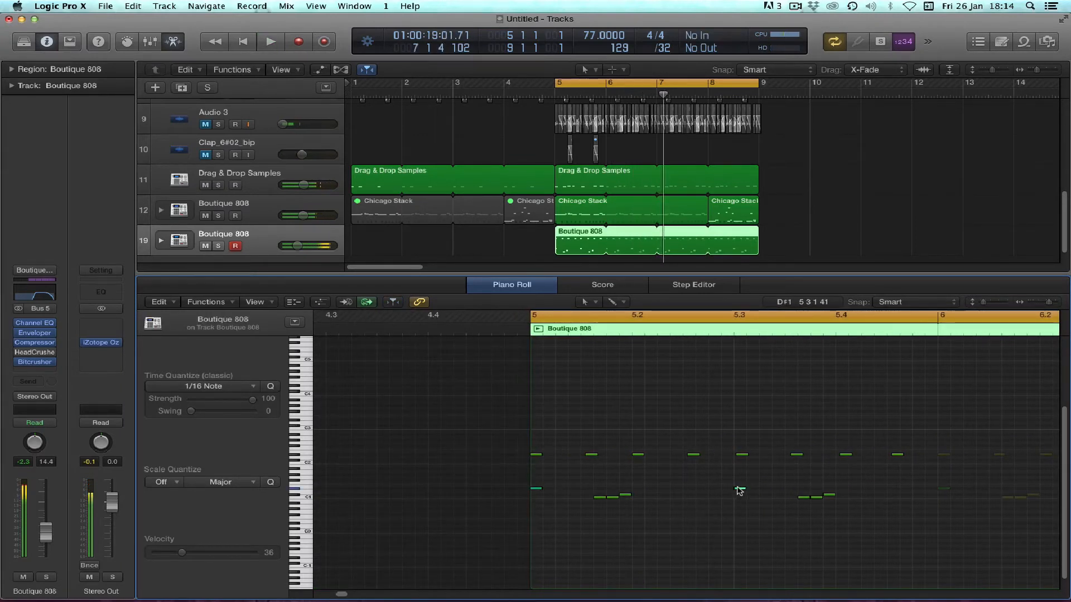
pyautogui.moveTo(739, 491); pyautogui.dragTo(739, 474)
pyautogui.press('space')
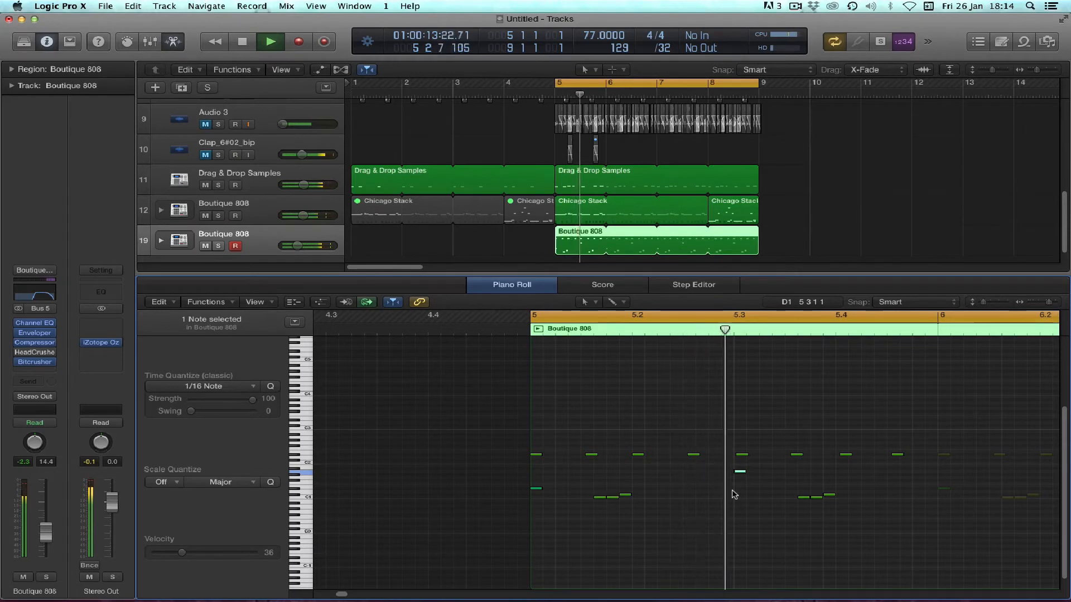
pyautogui.press('space')
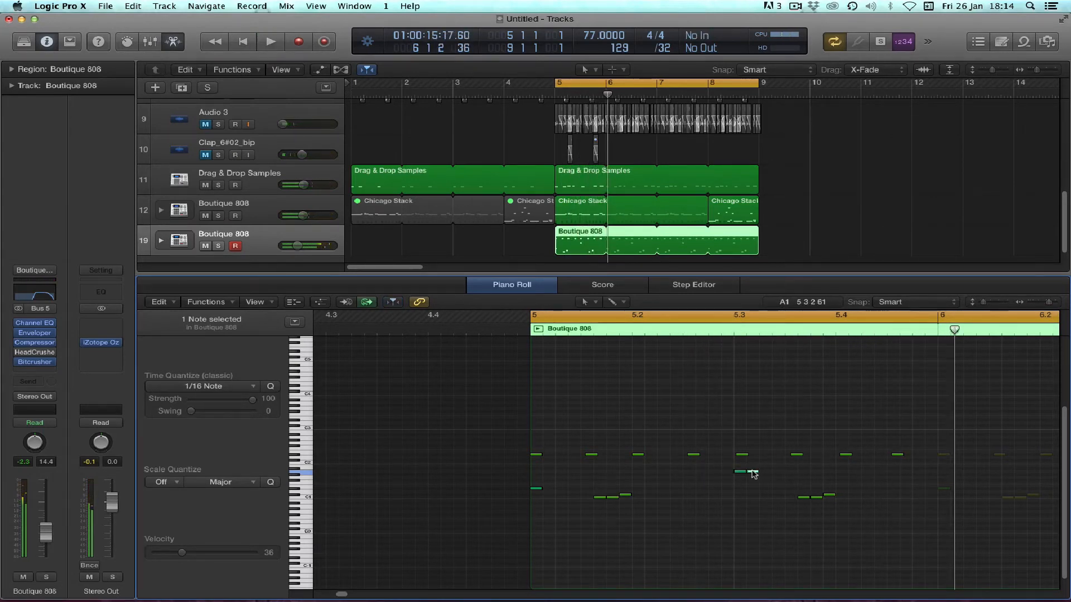
pyautogui.moveTo(753, 474); pyautogui.dragTo(790, 487)
pyautogui.press('space')
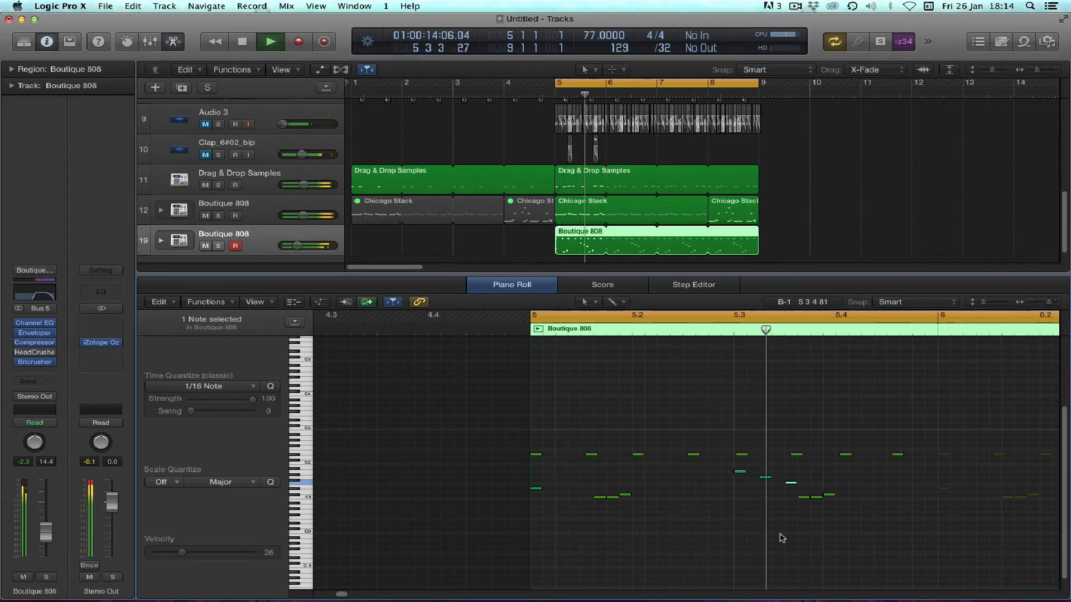
pyautogui.press('space')
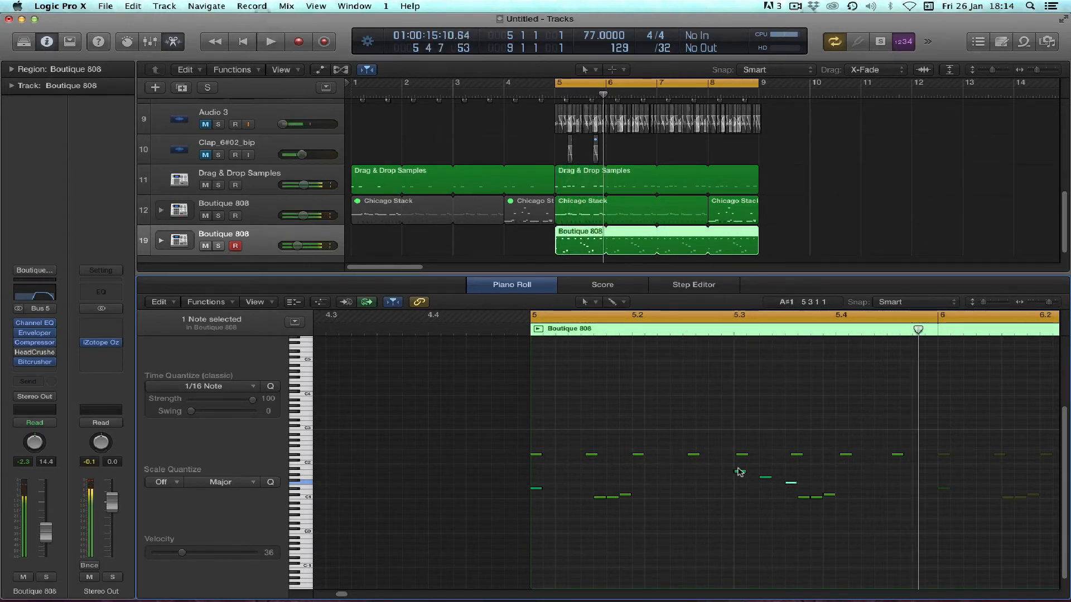
# Delete the three-note descending run starting on beat 3 of bar 5 and play the section.
pyautogui.moveTo(737, 469); pyautogui.dragTo(804, 488)
pyautogui.press('space')
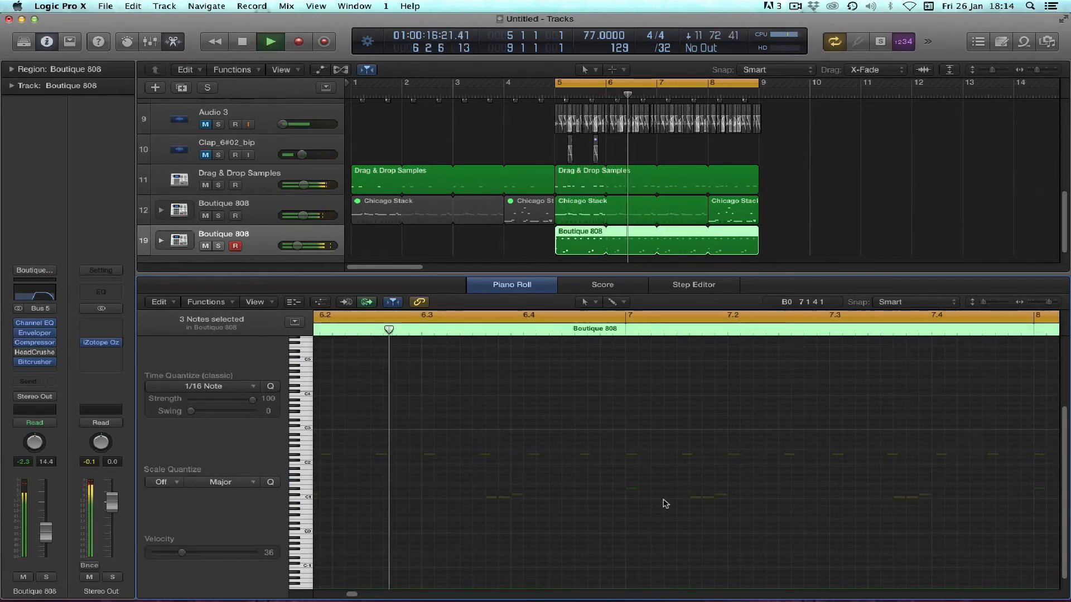
# With the Boutique 808 track soloed, lower its Channel EQ low cut to about 400 Hz and pull the 1200 Hz band down to -24 dB.
pyautogui.press('s')
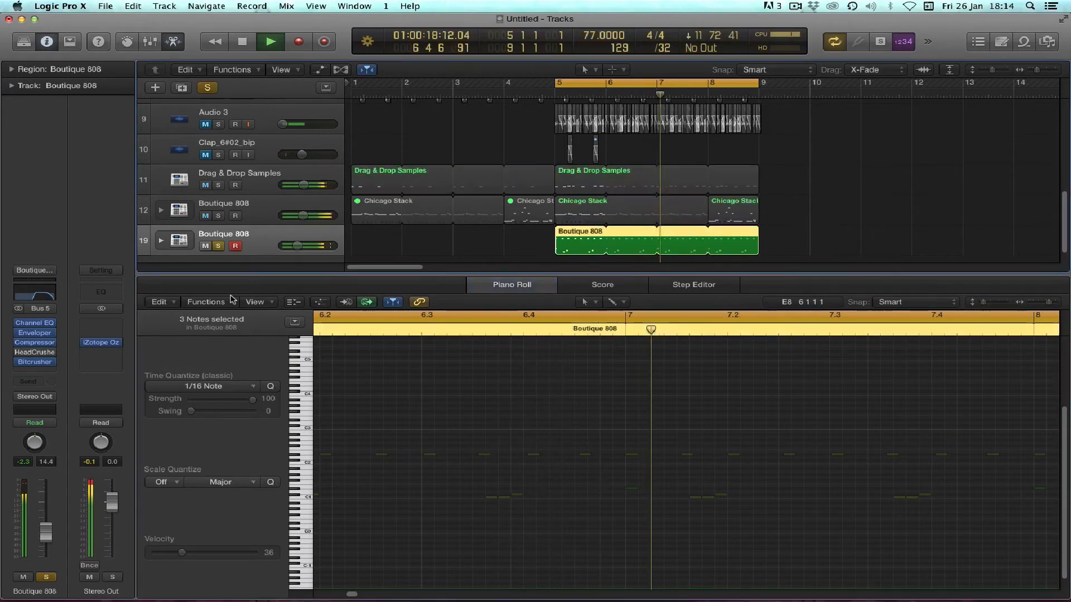
pyautogui.moveTo(35, 323)
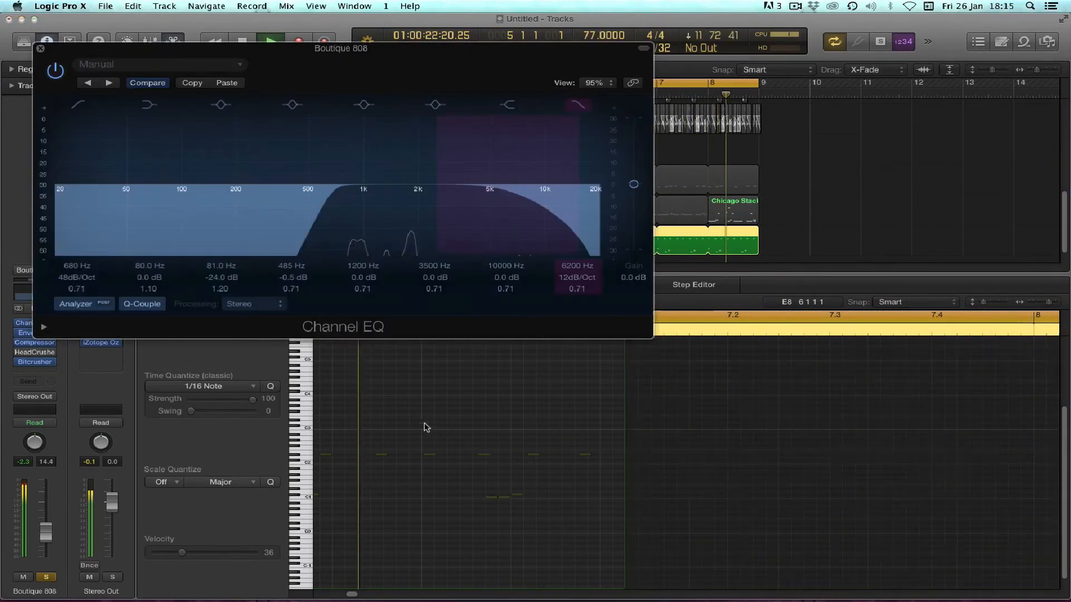
pyautogui.moveTo(333, 228); pyautogui.dragTo(290, 232)
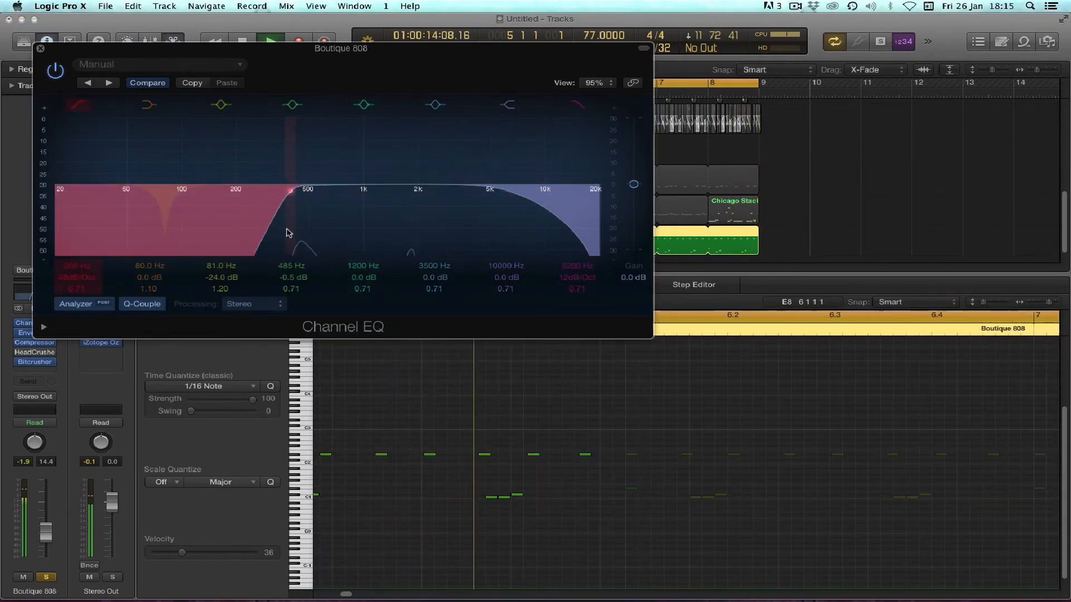
pyautogui.moveTo(342, 222); pyautogui.dragTo(335, 262)
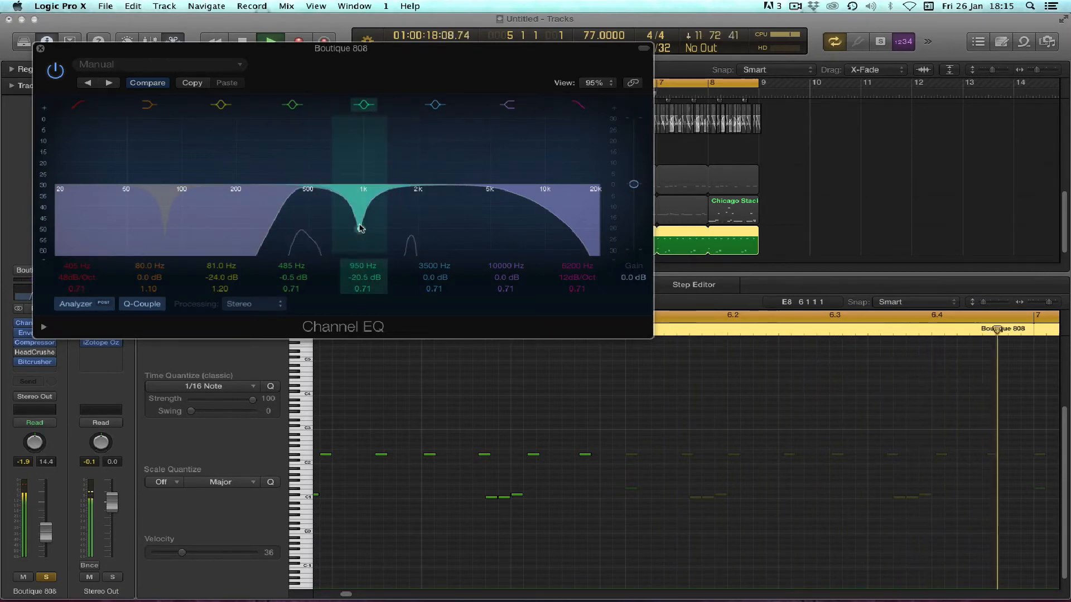
pyautogui.moveTo(372, 225); pyautogui.dragTo(398, 240)
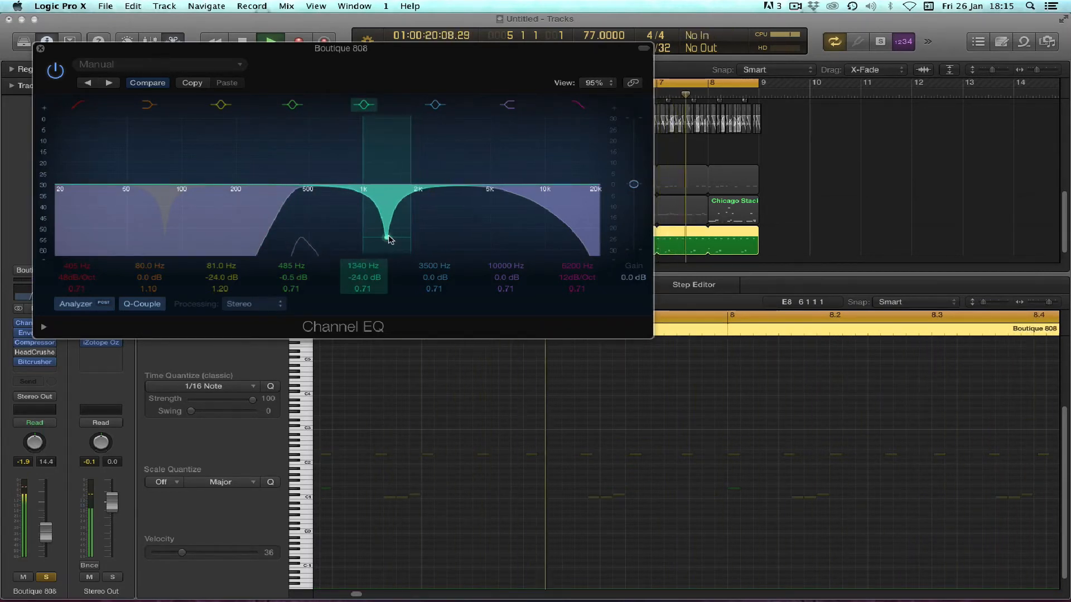
pyautogui.click(40, 48)
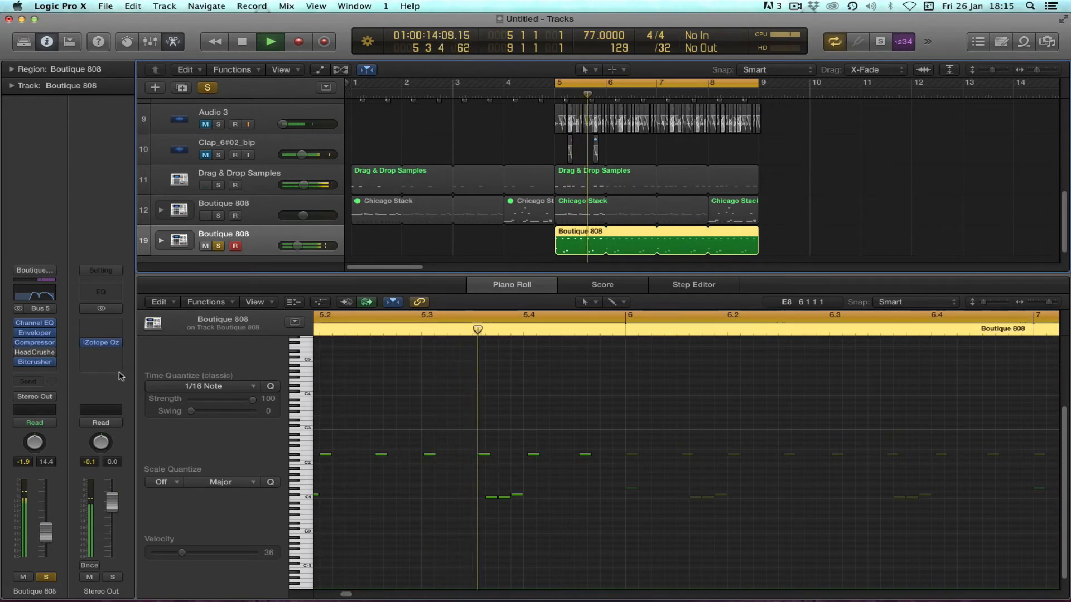
# Send the Boutique 808 track to Bus 3 (Small Hall/1.6s Short Vocal Hall) at a level of -13.4 dB.
pyautogui.click(42, 384)
pyautogui.moveTo(59, 431)
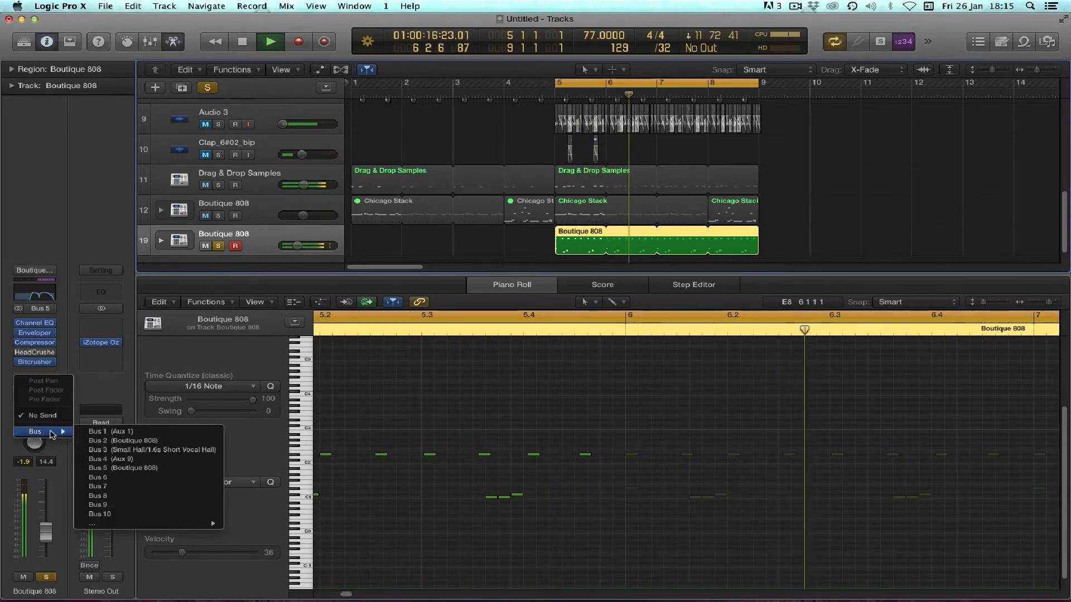
pyautogui.click(129, 450)
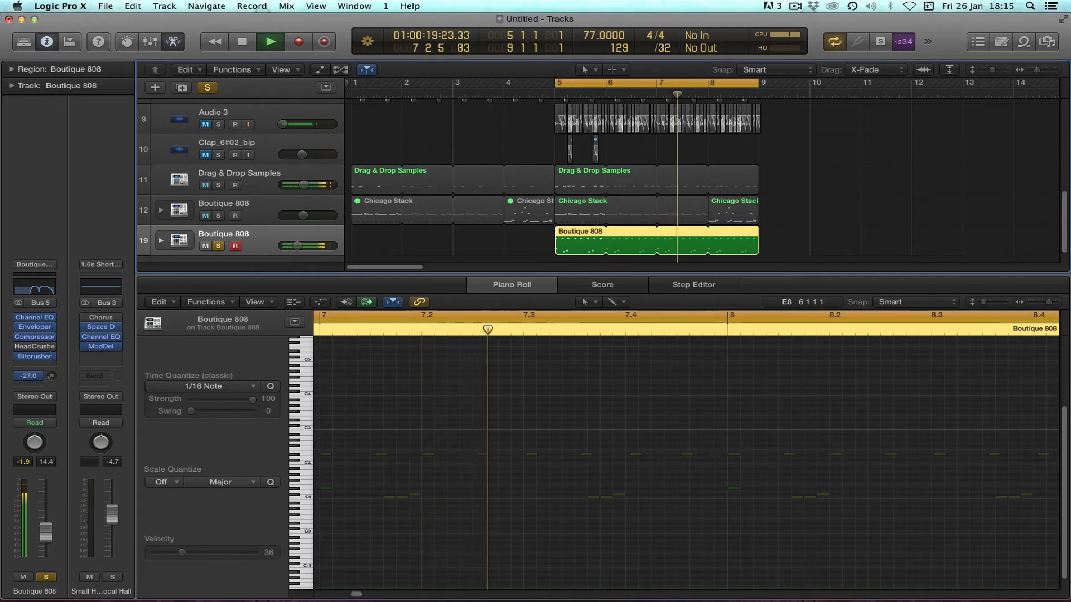
pyautogui.moveTo(51, 376); pyautogui.dragTo(51, 364)
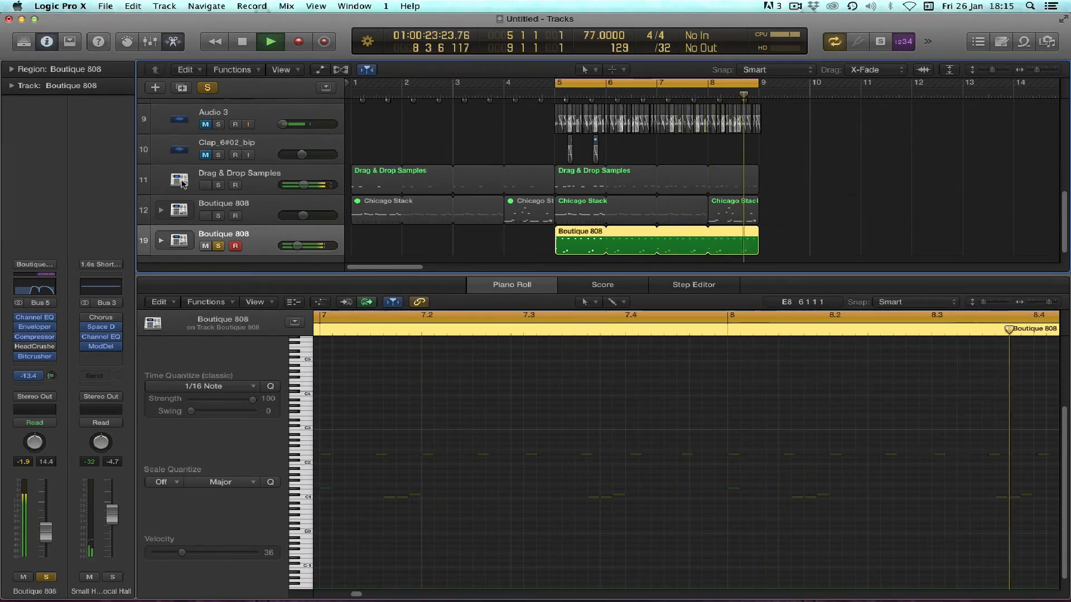